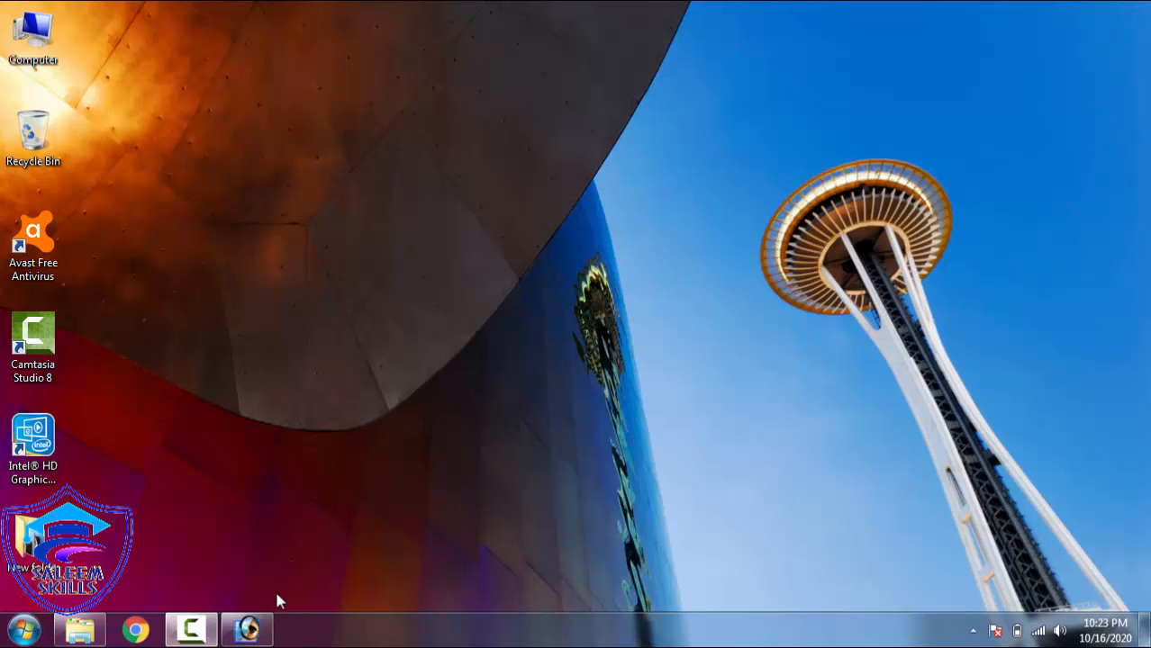
# Switch to Adobe Photoshop and look through the variants in the stamp, paint bucket, dodge and blur tool groups
pyautogui.click(262, 629)
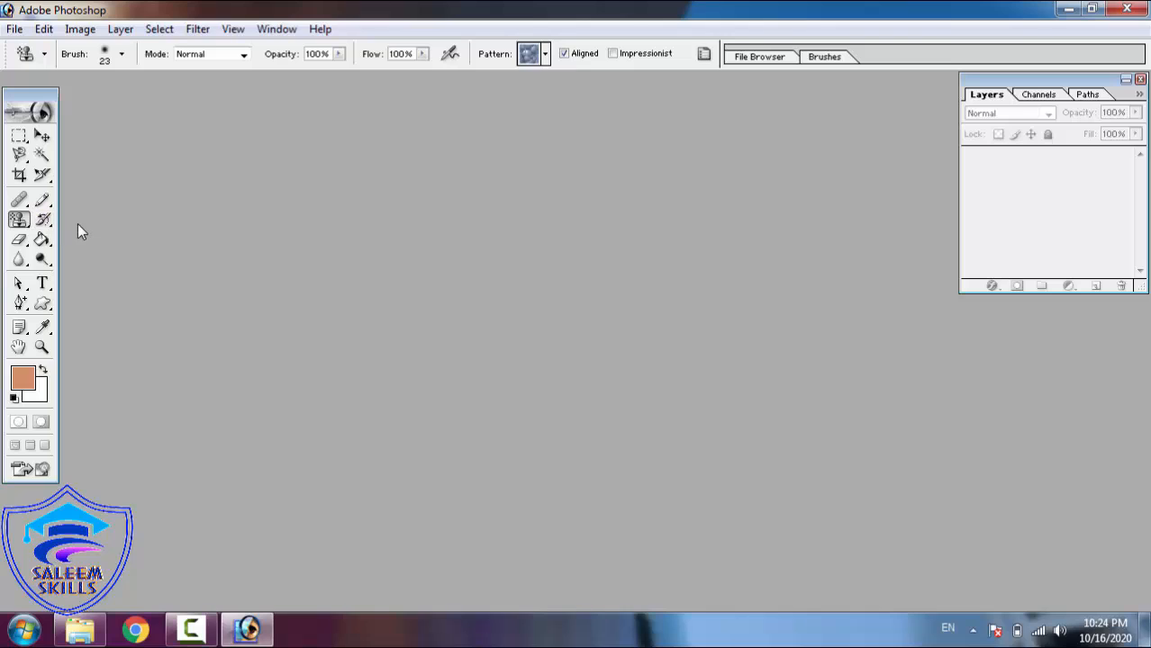
pyautogui.click(25, 229)
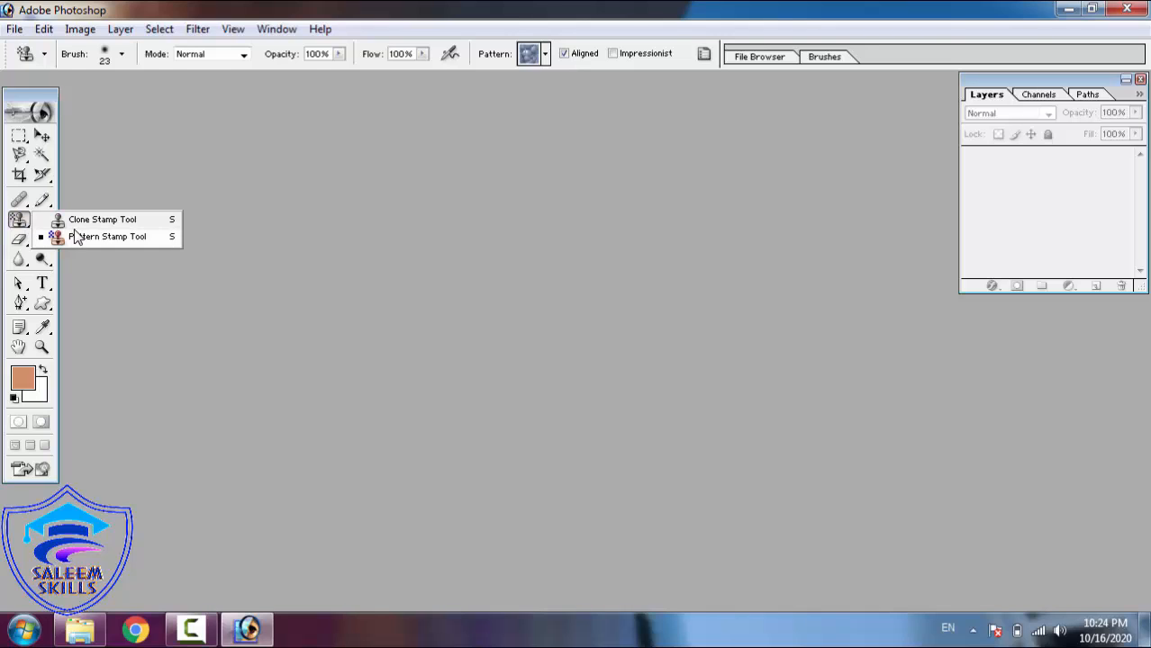
pyautogui.click(20, 232)
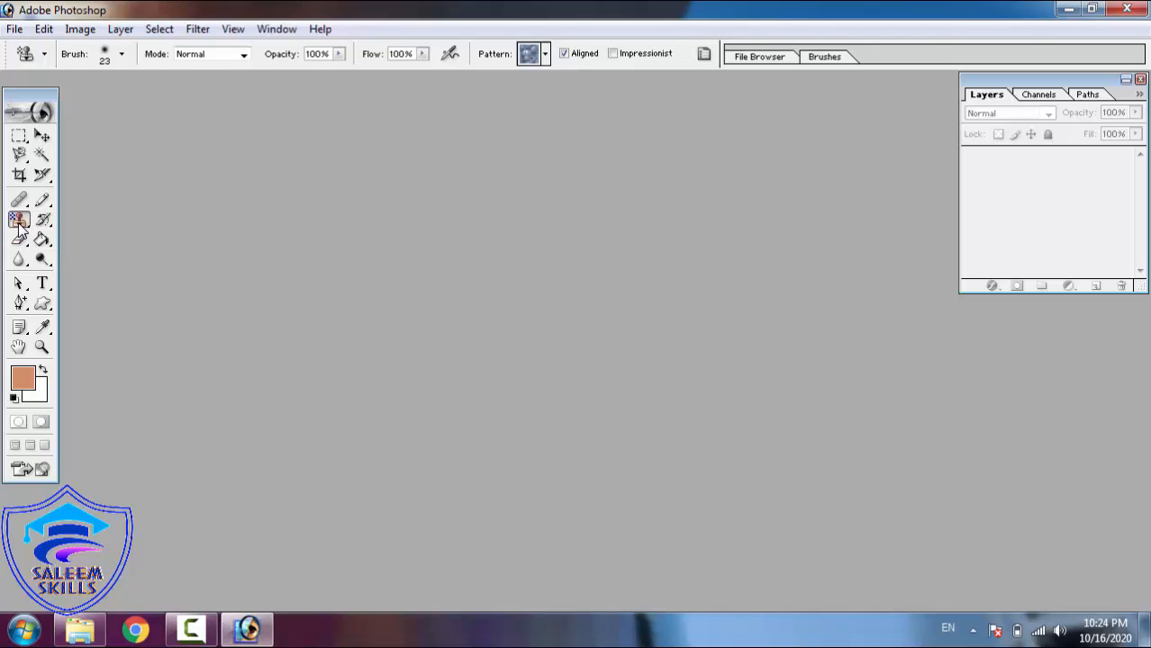
pyautogui.click(19, 239)
pyautogui.click(43, 241)
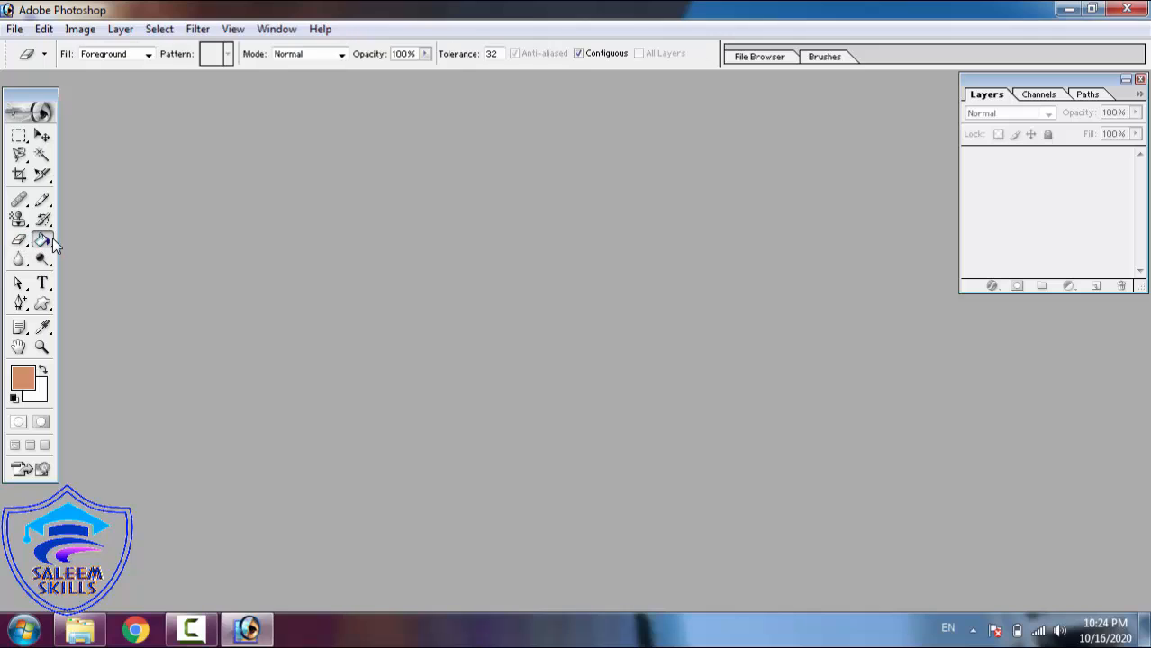
pyautogui.click(52, 242)
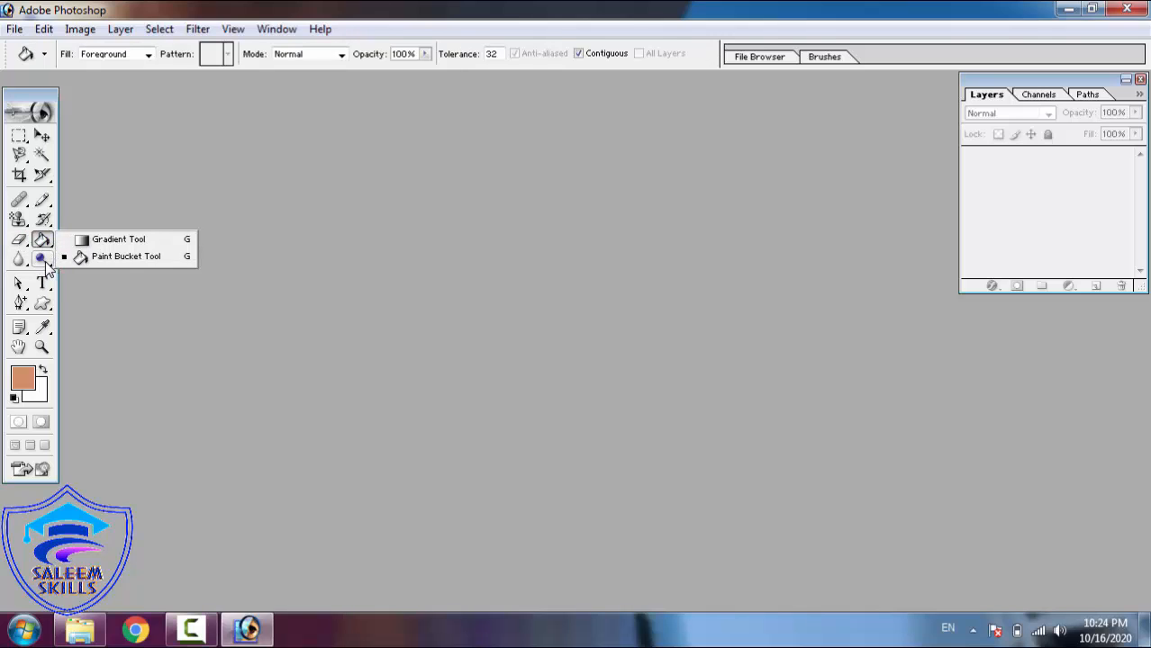
pyautogui.click(45, 265)
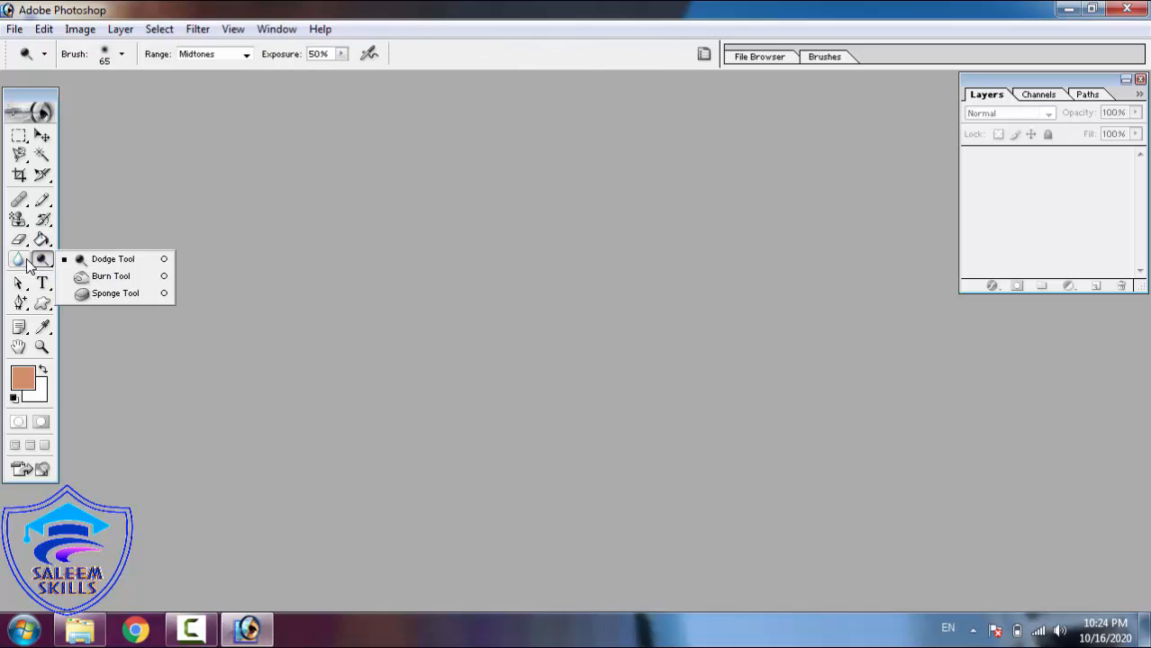
pyautogui.click(23, 261)
pyautogui.click(23, 261)
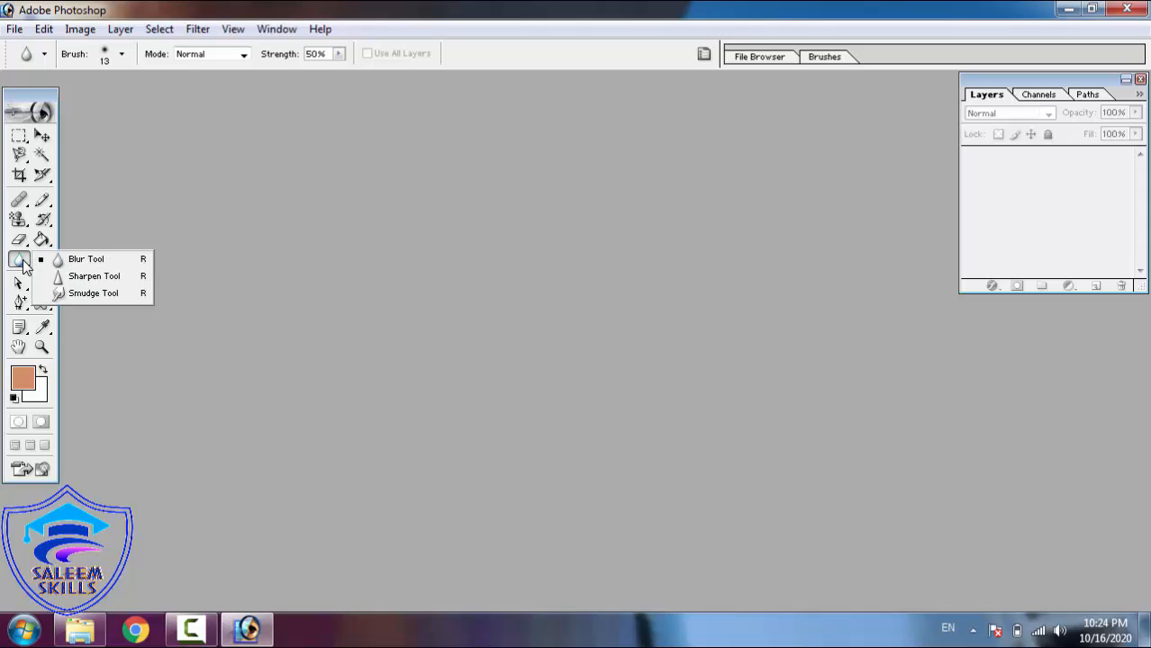
pyautogui.click(318, 240)
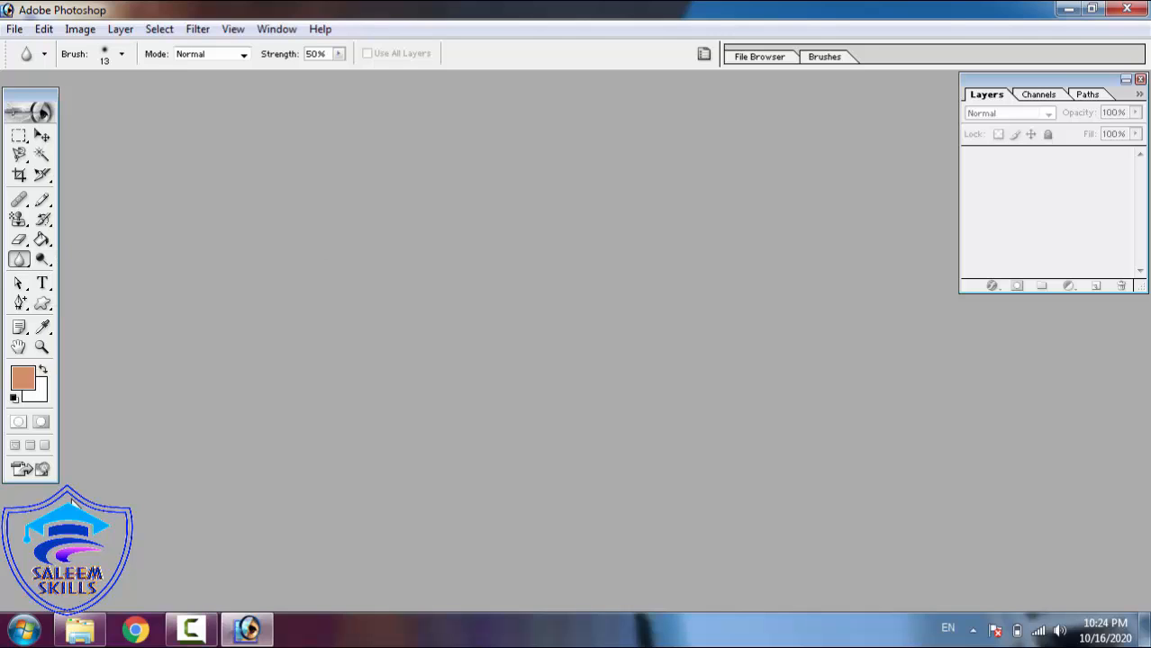
pyautogui.click(80, 630)
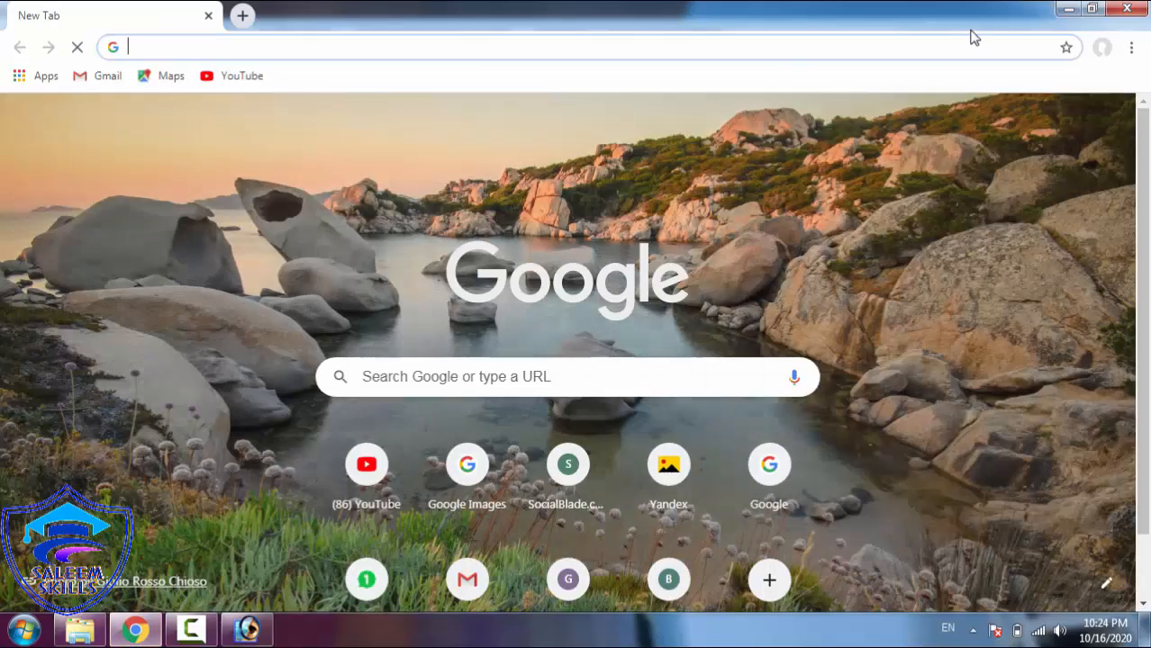
pyautogui.click(1126, 8)
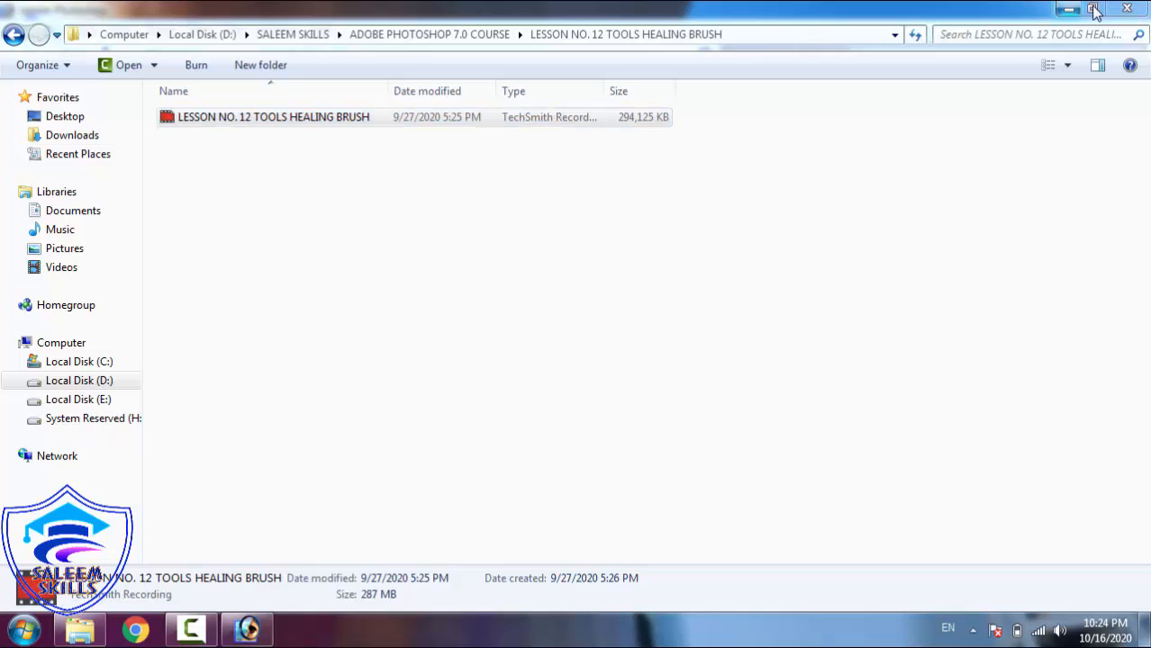
pyautogui.click(1126, 8)
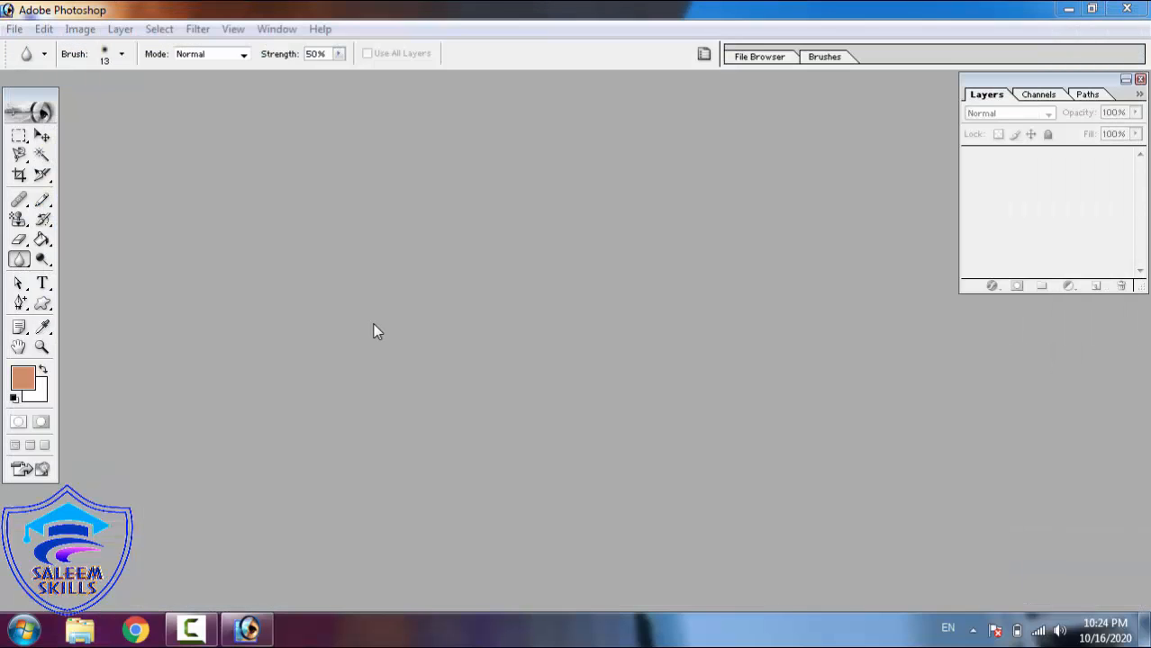
# Open the doll portrait 1.jpg from New folder (3) and maximize its document window
pyautogui.doubleClick(373, 323)
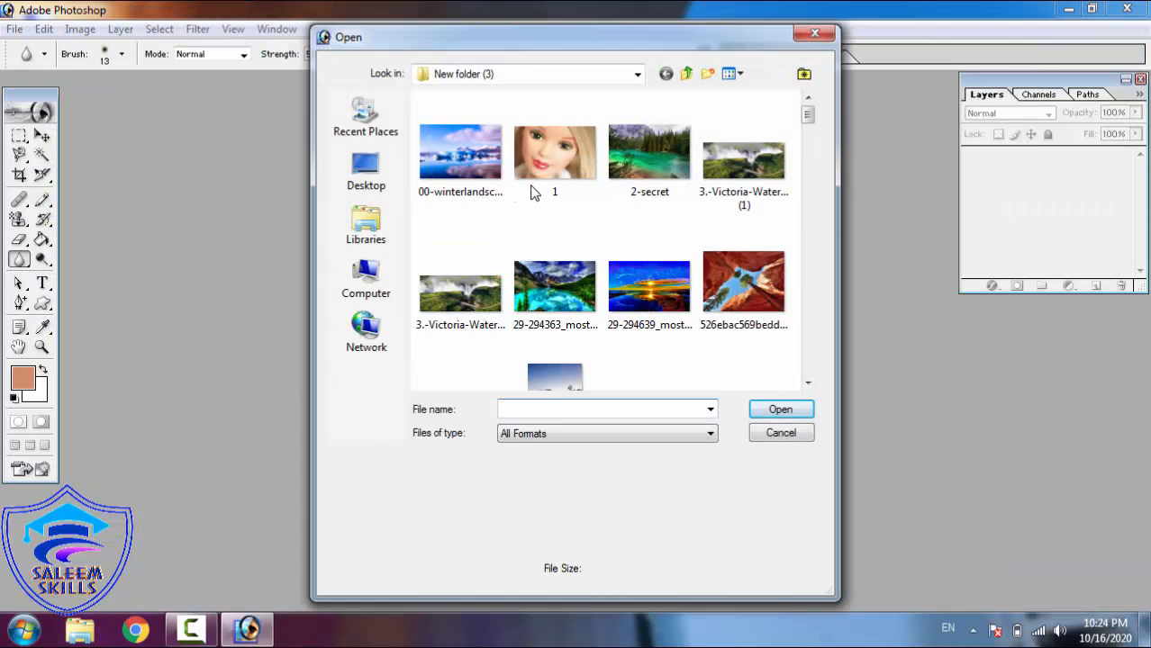
pyautogui.click(573, 136)
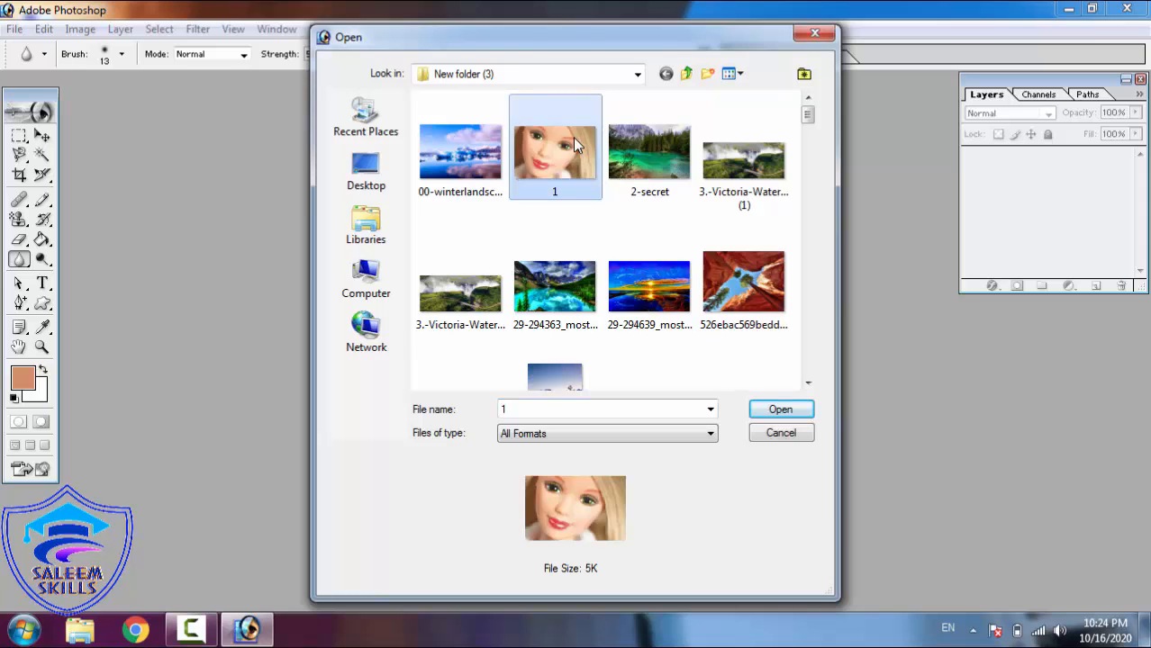
pyautogui.click(783, 408)
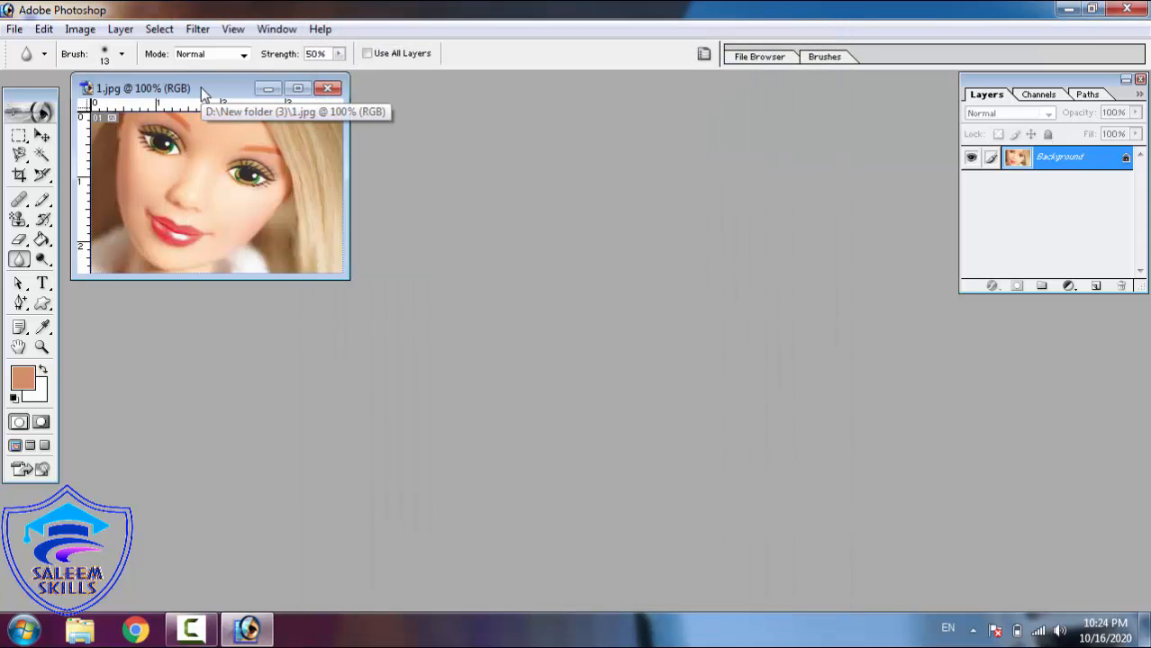
pyautogui.doubleClick(200, 88)
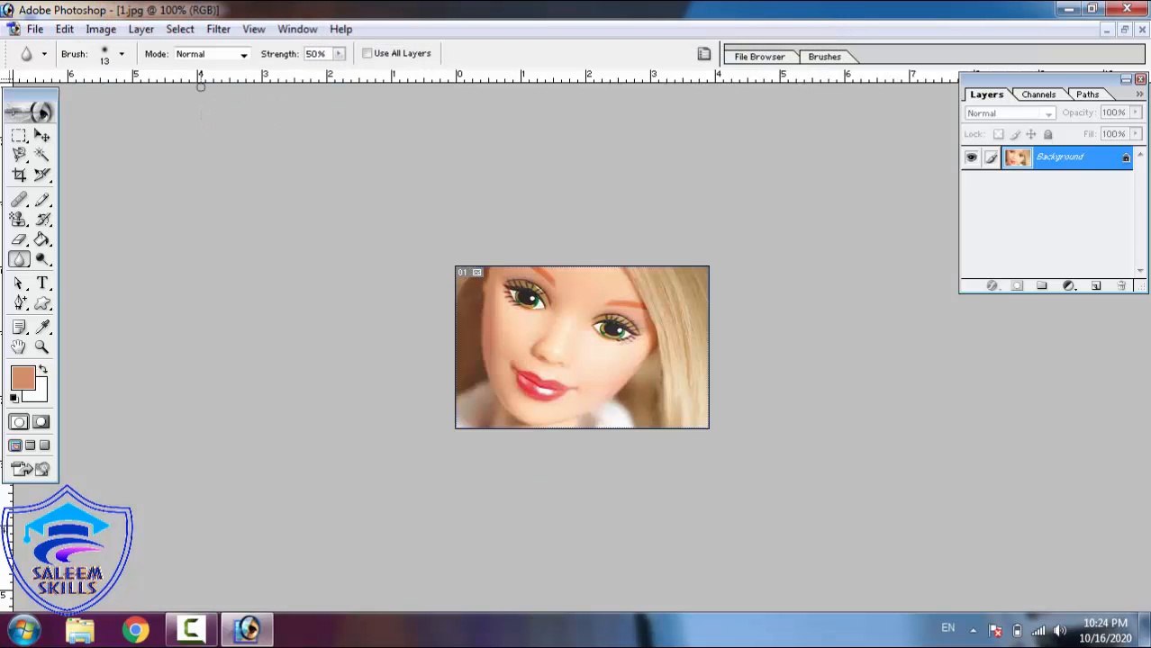
# Fit the doll portrait to the screen using the Zoom tool
pyautogui.rightClick(545, 349)
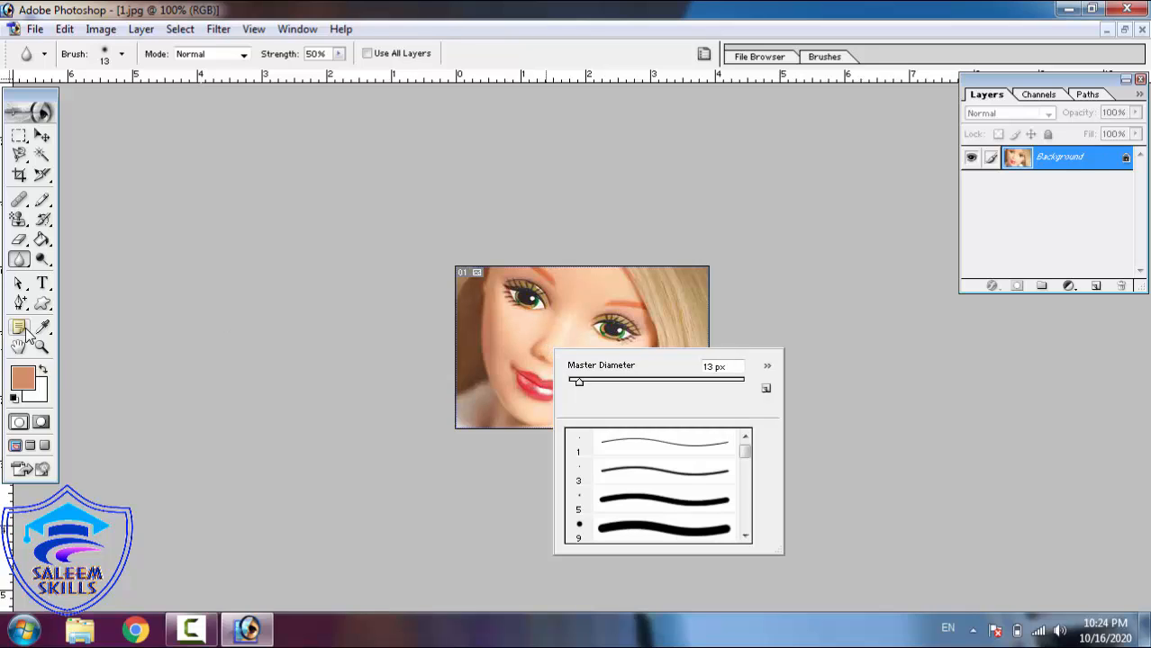
pyautogui.click(43, 348)
pyautogui.rightClick(586, 340)
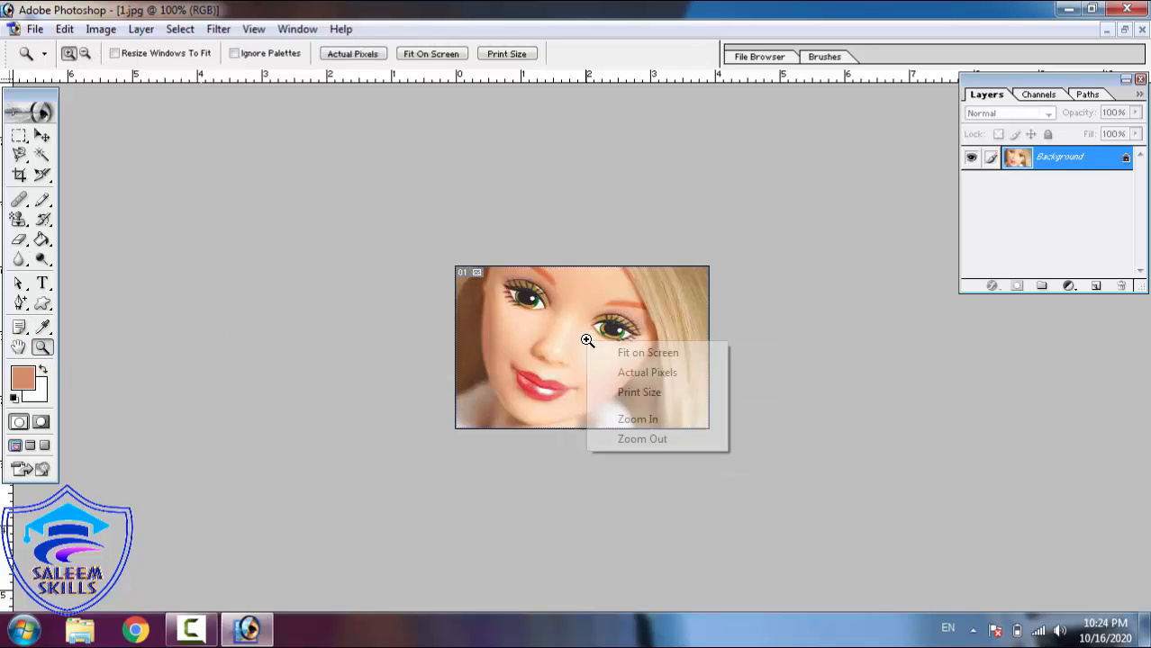
pyautogui.click(614, 352)
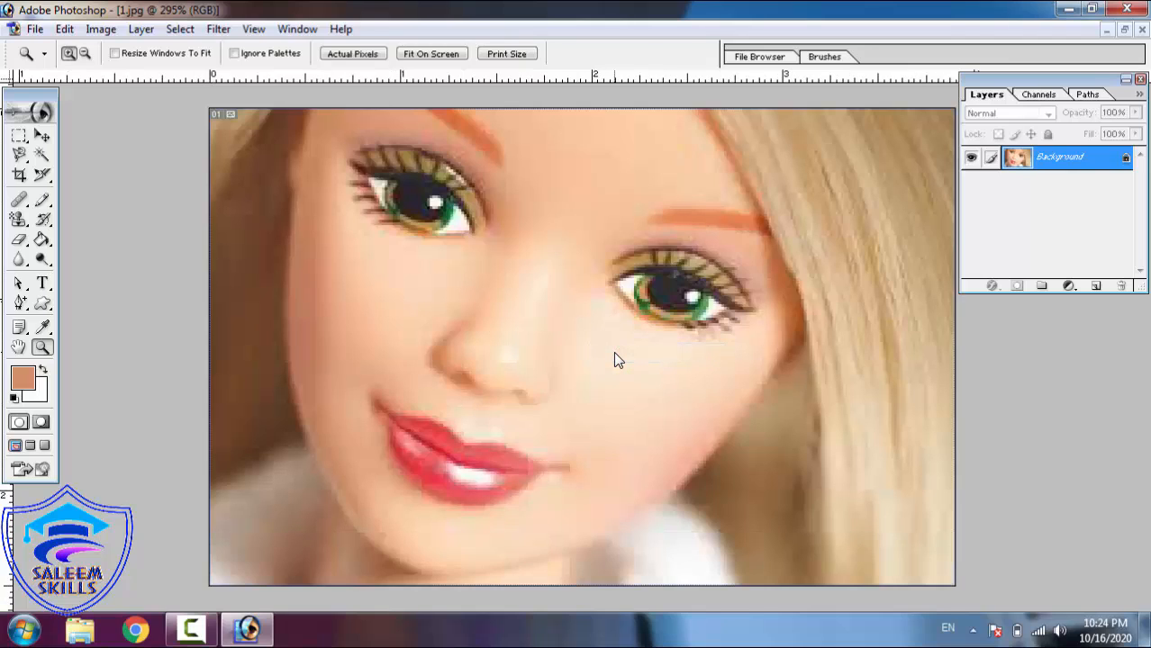
# Duplicate the Background layer and hide the original Background layer
pyautogui.click(24, 226)
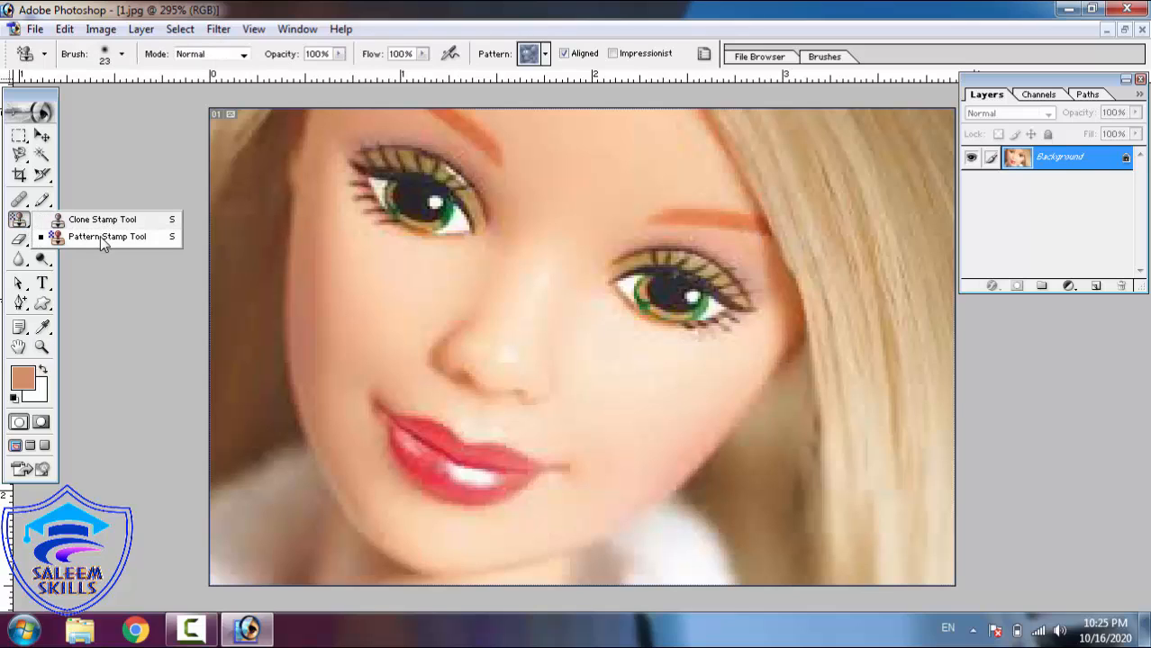
pyautogui.click(1063, 165)
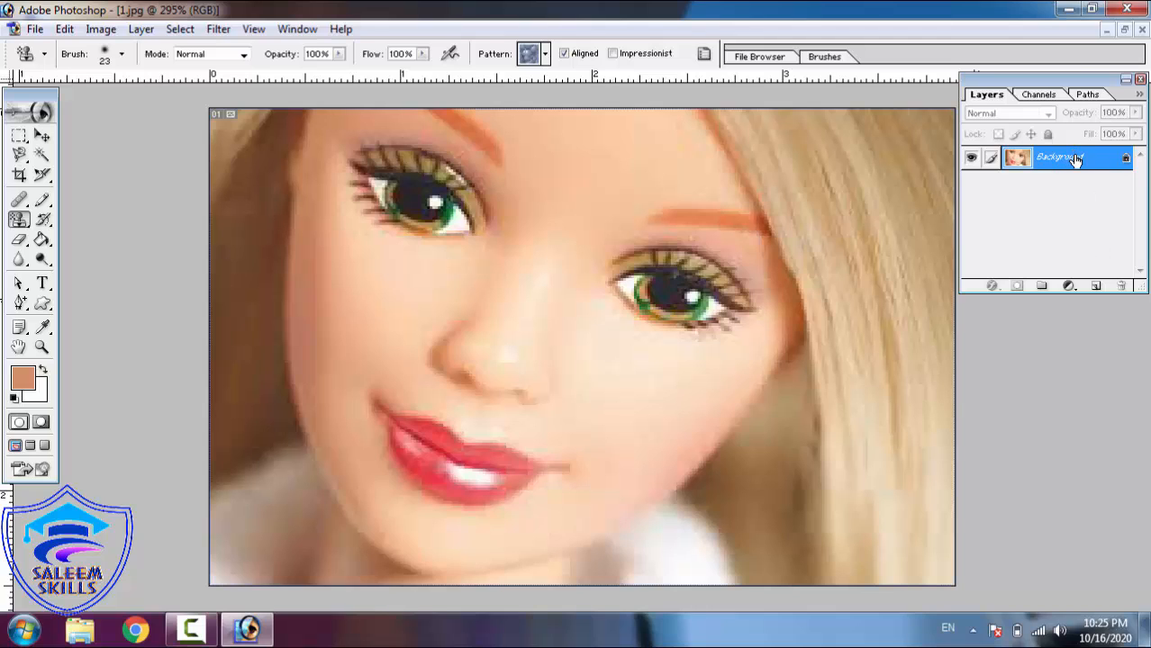
pyautogui.rightClick(1074, 159)
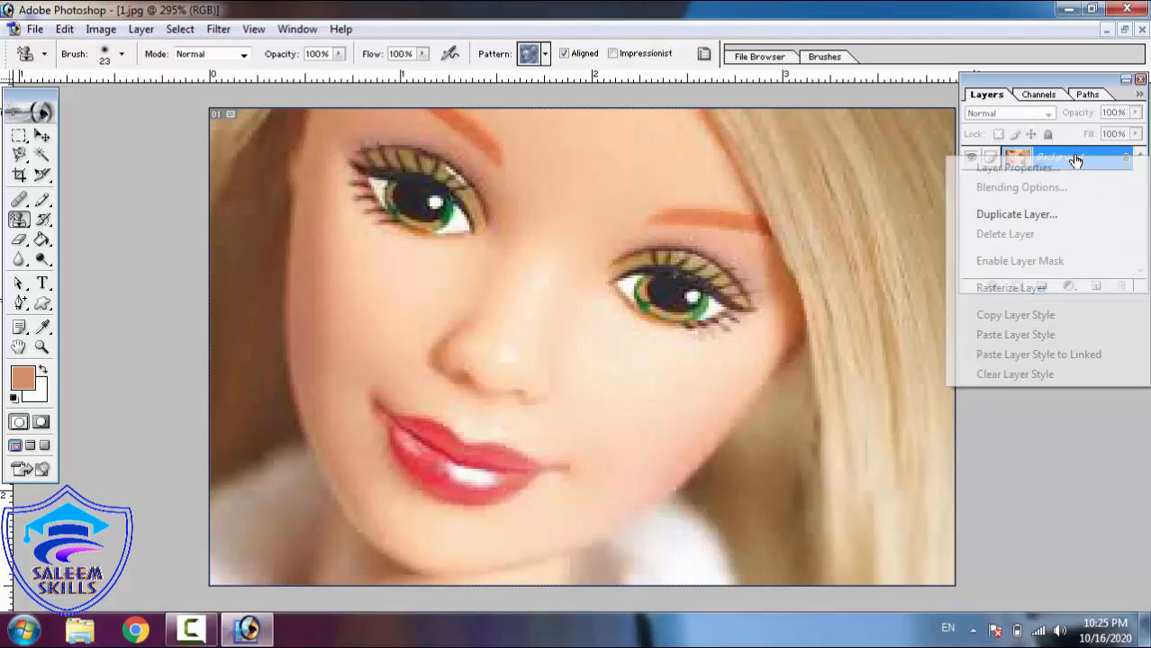
pyautogui.click(1053, 225)
pyautogui.click(734, 269)
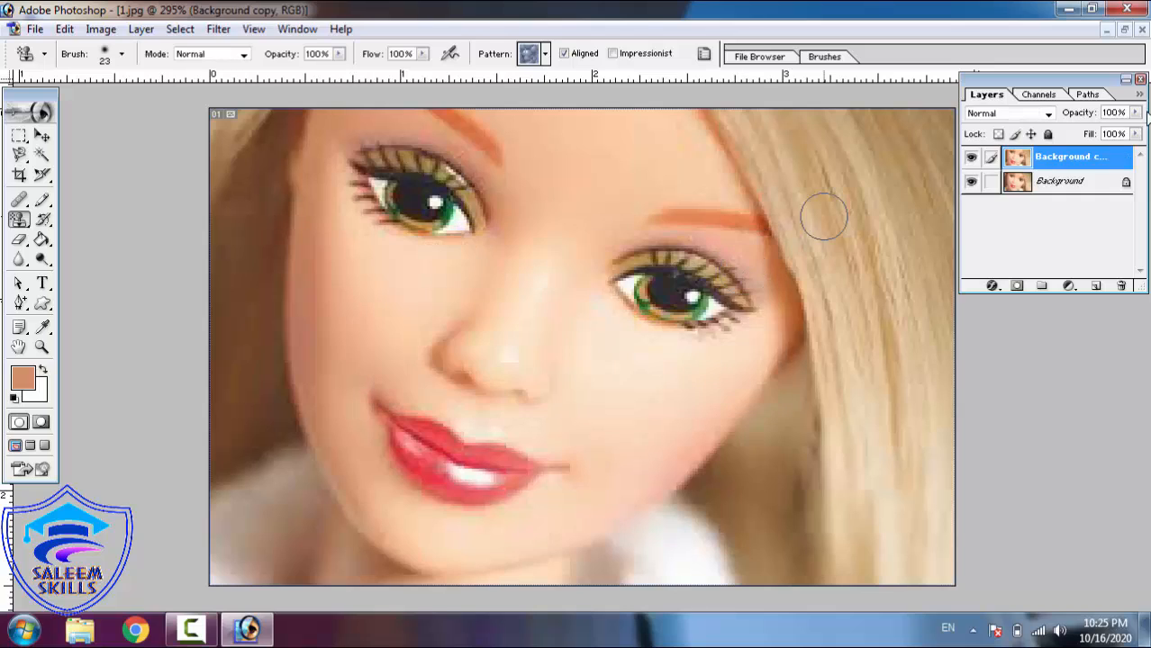
pyautogui.click(971, 181)
# Clone the lips onto the cheek below the right-hand eye with the Clone Stamp tool, and undo the stroke
pyautogui.click(22, 224)
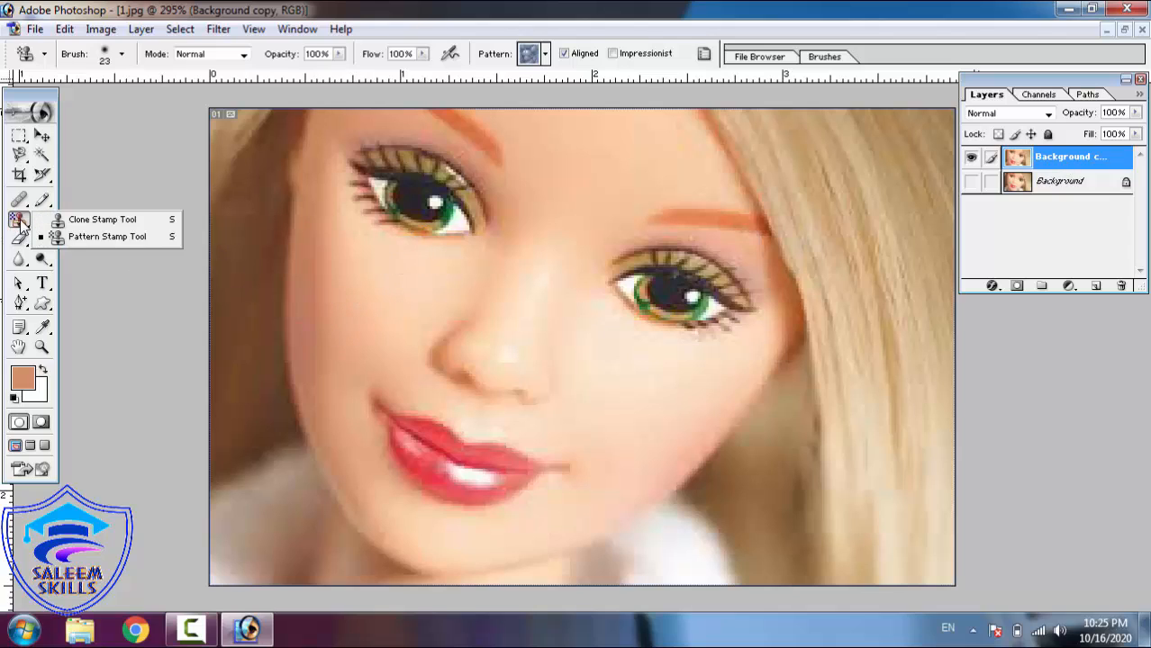
pyautogui.click(86, 220)
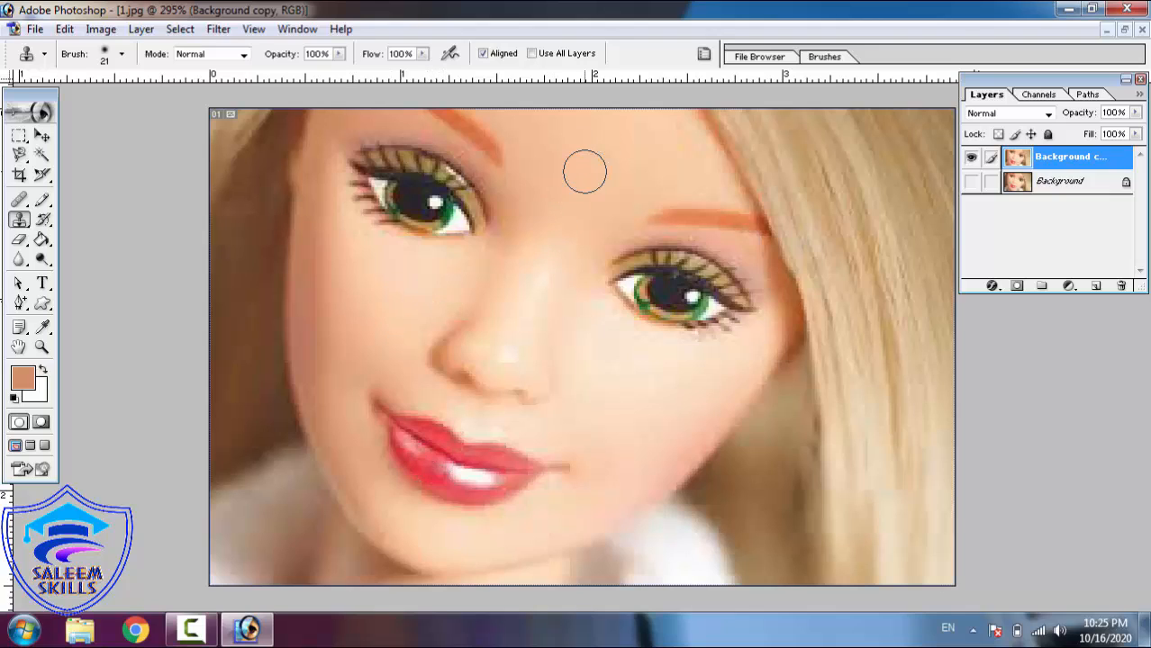
pyautogui.click(616, 364)
pyautogui.moveTo(616, 364)
pyautogui.mouseDown()
pyautogui.moveTo(738, 370)
pyautogui.moveTo(654, 378)
pyautogui.moveTo(605, 360)
pyautogui.moveTo(558, 320)
pyautogui.moveTo(634, 356)
pyautogui.moveTo(722, 352)
pyautogui.mouseUp()
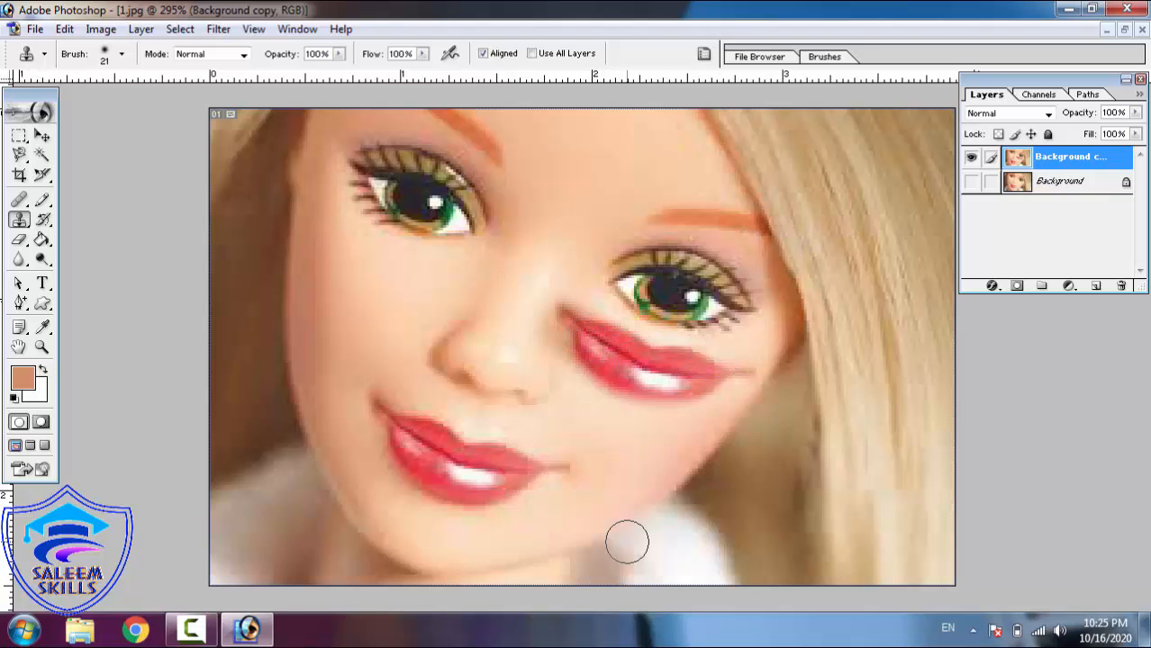
pyautogui.hotkey('ctrl', 'z')
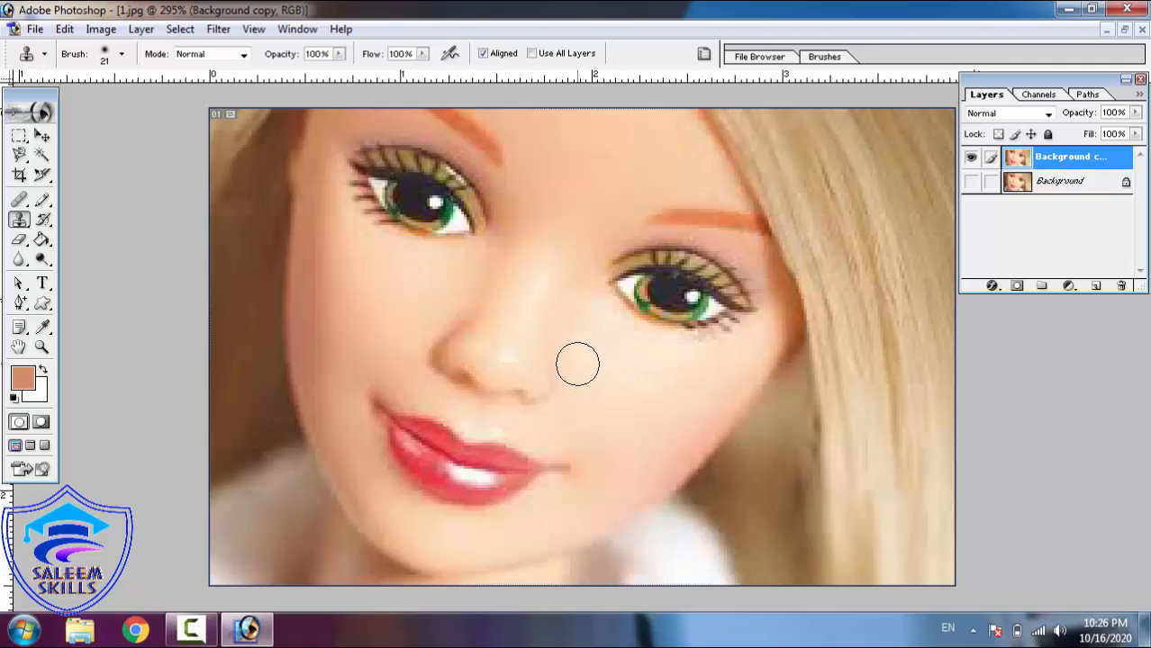
# Clone the left-hand eye onto the cheek beside the nose, and step back through the edits to the single Background layer
pyautogui.moveTo(578, 360)
pyautogui.mouseDown()
pyautogui.moveTo(692, 376)
pyautogui.moveTo(584, 370)
pyautogui.moveTo(512, 348)
pyautogui.moveTo(528, 368)
pyautogui.moveTo(619, 389)
pyautogui.moveTo(663, 384)
pyautogui.moveTo(610, 412)
pyautogui.moveTo(547, 400)
pyautogui.moveTo(503, 363)
pyautogui.moveTo(557, 380)
pyautogui.moveTo(643, 376)
pyautogui.moveTo(636, 347)
pyautogui.moveTo(506, 339)
pyautogui.moveTo(492, 324)
pyautogui.moveTo(533, 313)
pyautogui.moveTo(651, 339)
pyautogui.moveTo(660, 372)
pyautogui.moveTo(635, 403)
pyautogui.moveTo(564, 411)
pyautogui.moveTo(534, 388)
pyautogui.moveTo(559, 381)
pyautogui.moveTo(522, 399)
pyautogui.moveTo(533, 392)
pyautogui.moveTo(522, 368)
pyautogui.moveTo(576, 412)
pyautogui.moveTo(480, 380)
pyautogui.moveTo(481, 406)
pyautogui.moveTo(552, 363)
pyautogui.moveTo(534, 365)
pyautogui.moveTo(511, 427)
pyautogui.moveTo(534, 409)
pyautogui.moveTo(586, 418)
pyautogui.moveTo(559, 430)
pyautogui.moveTo(531, 419)
pyautogui.moveTo(614, 410)
pyautogui.moveTo(616, 365)
pyautogui.moveTo(524, 324)
pyautogui.moveTo(528, 387)
pyautogui.mouseUp()
pyautogui.hotkey('ctrl', 'z')
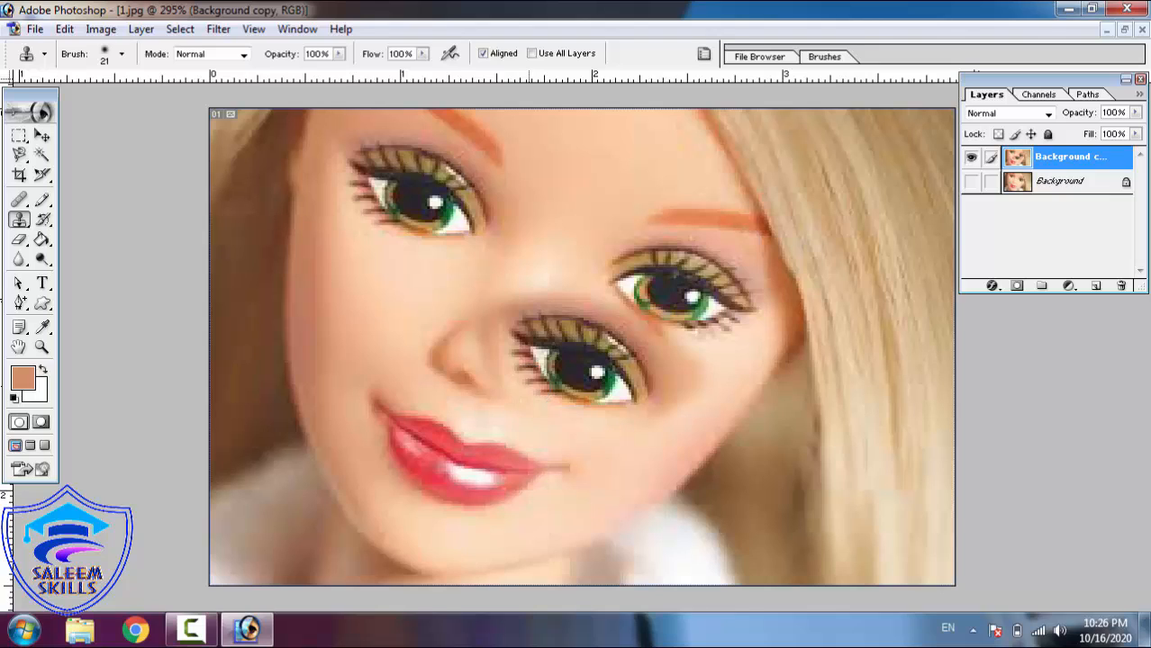
pyautogui.hotkey('ctrl', 'alt', 'z')
pyautogui.hotkey('ctrl', 'alt', 'z')
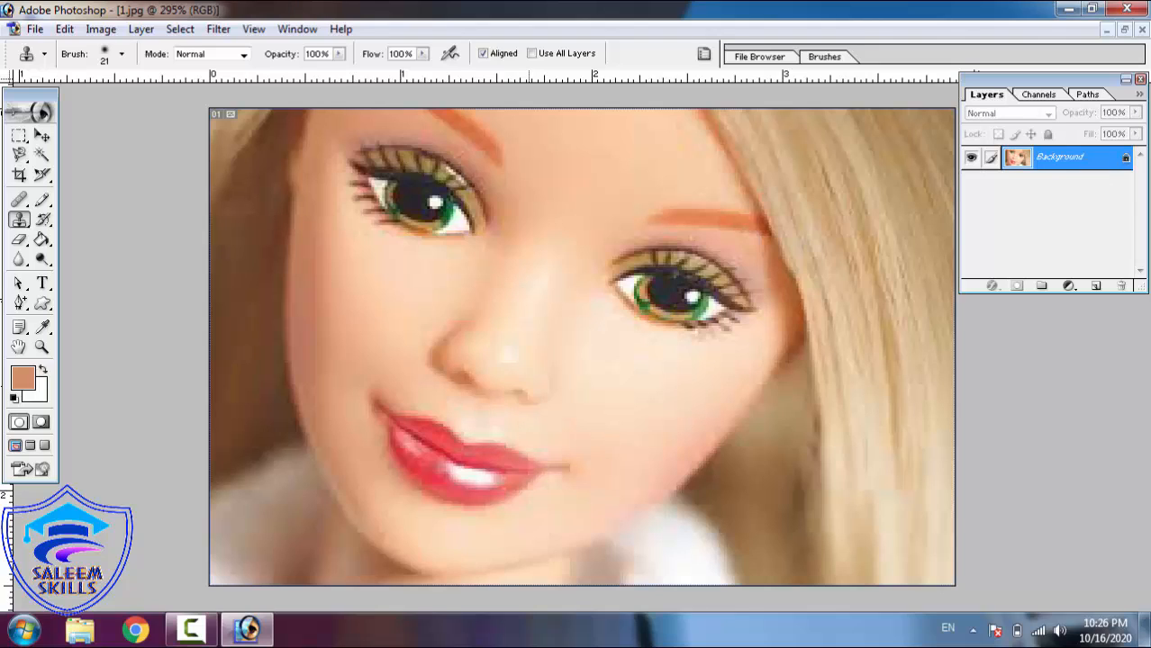
# Redo the eye cloning and layer duplication, and step back again to the single Background layer
pyautogui.hotkey('ctrl', 'shift', 'z')
pyautogui.hotkey('ctrl', 'shift', 'z')
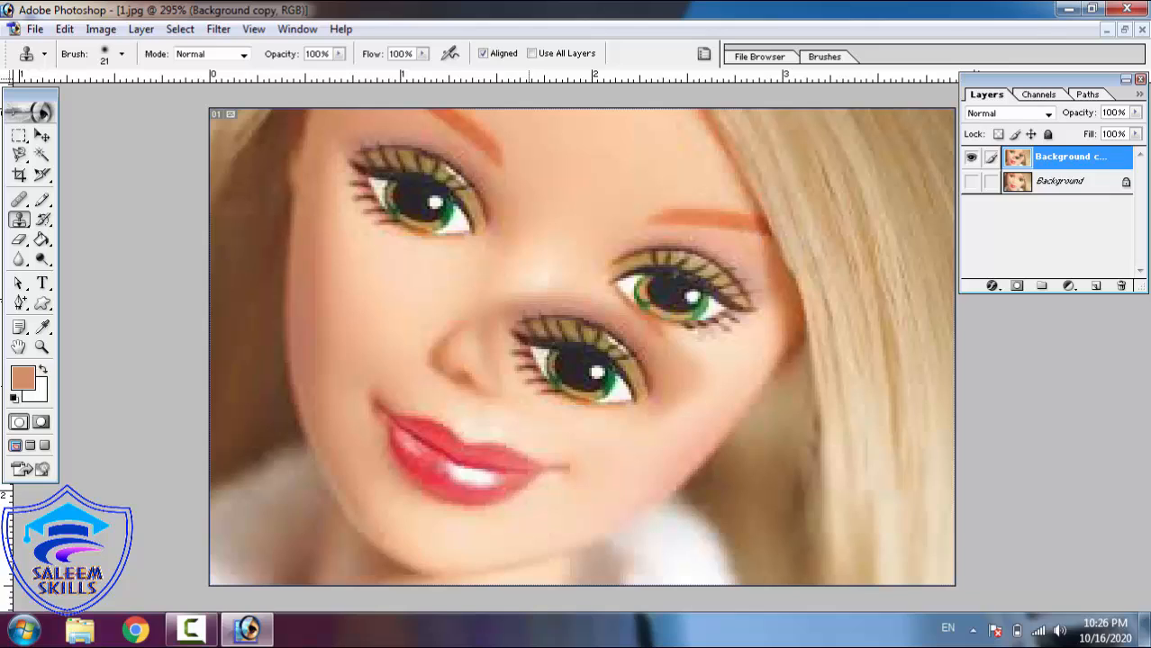
pyautogui.hotkey('ctrl', 'alt', 'z')
pyautogui.hotkey('ctrl', 'alt', 'z')
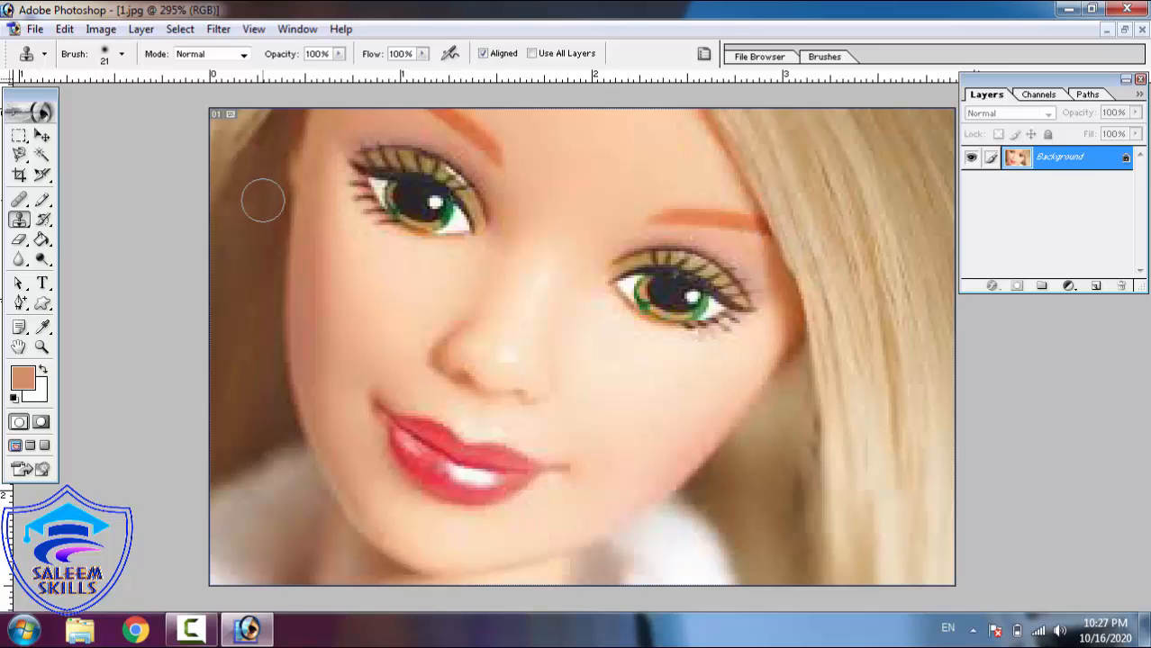
# Set the Clone Stamp mode to Lighten, sample the skin at the nose bridge, and clone it over the left-hand eye
pyautogui.click(242, 56)
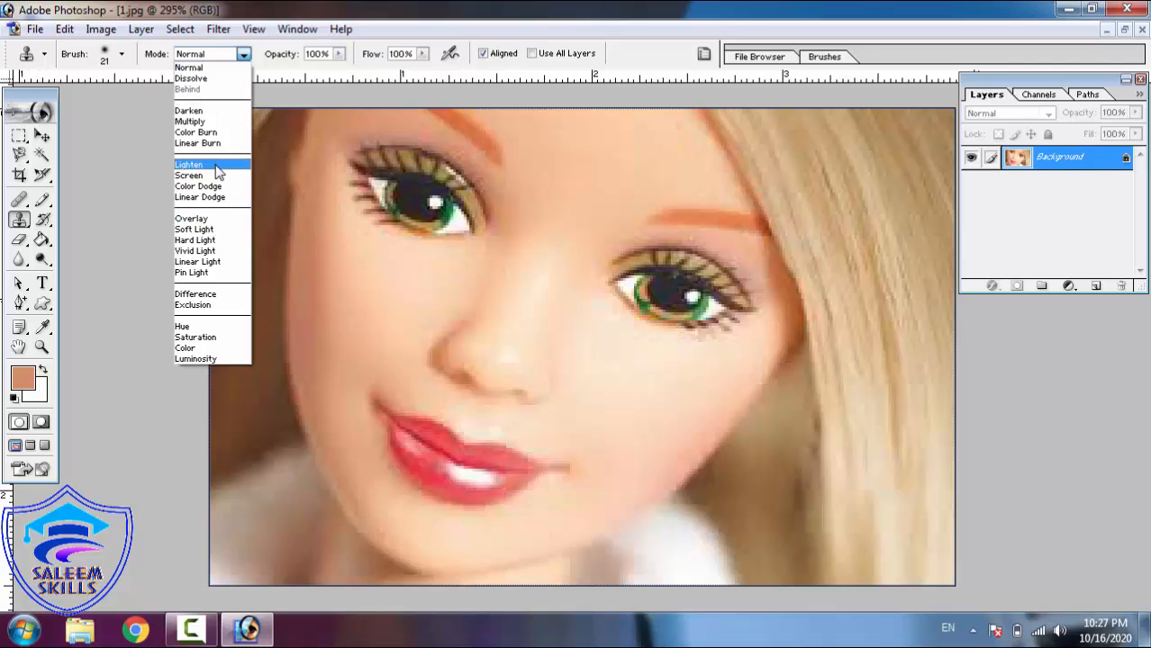
pyautogui.click(217, 165)
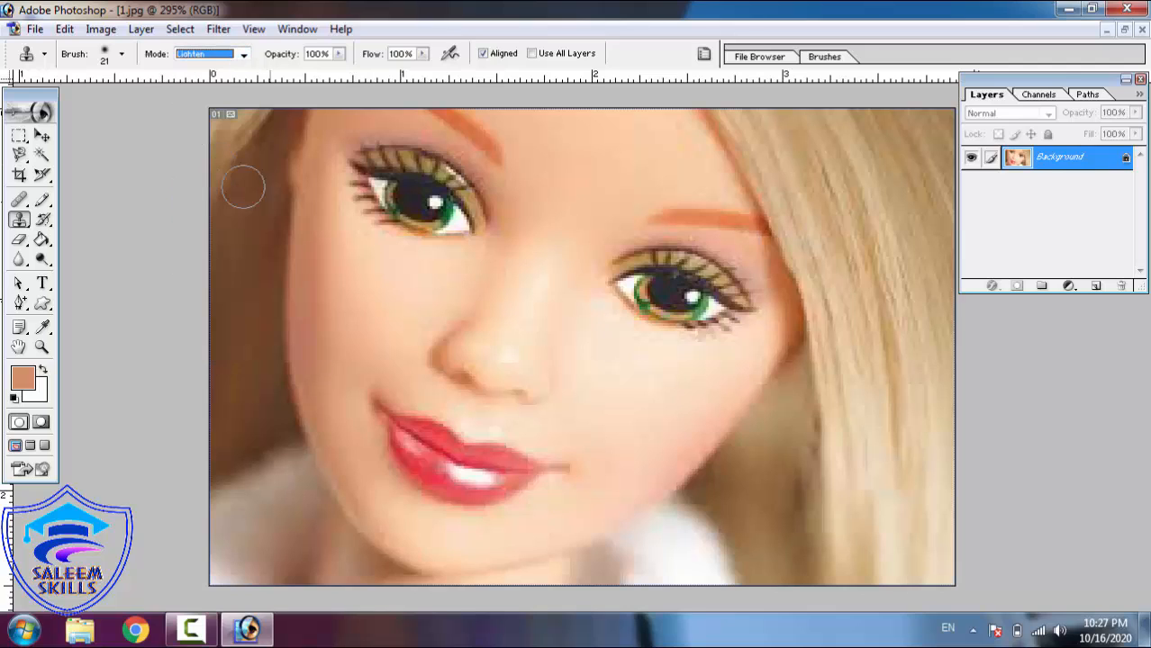
pyautogui.click(487, 288)
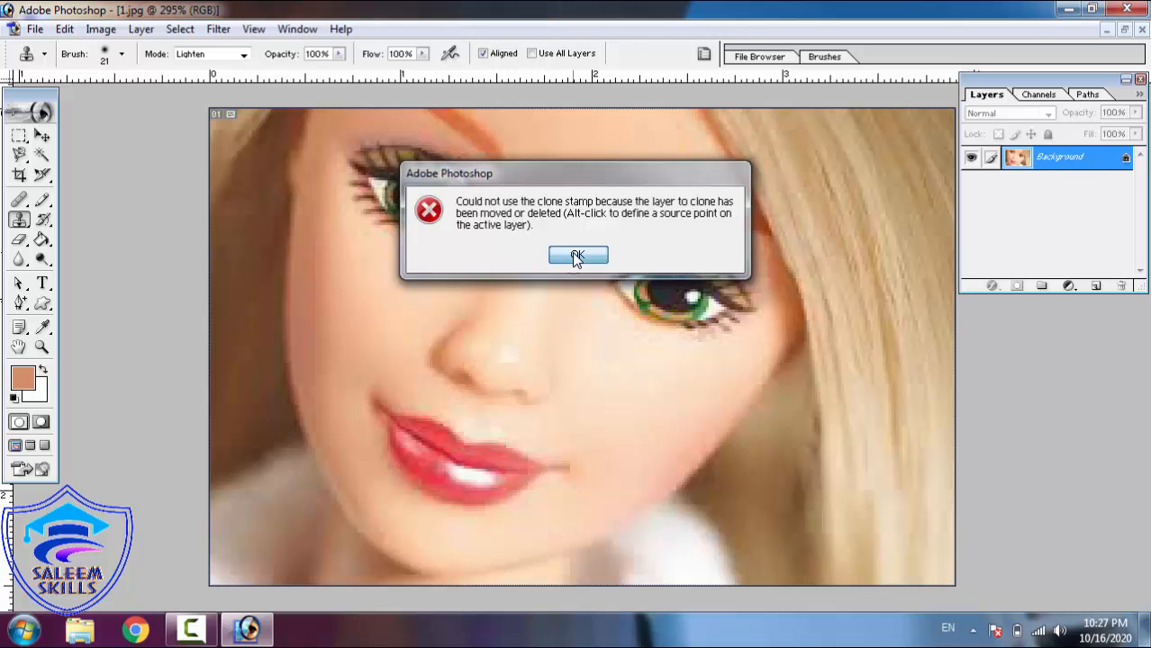
pyautogui.click(576, 257)
pyautogui.keyDown('alt'); pyautogui.click(550, 254); pyautogui.keyUp('alt')
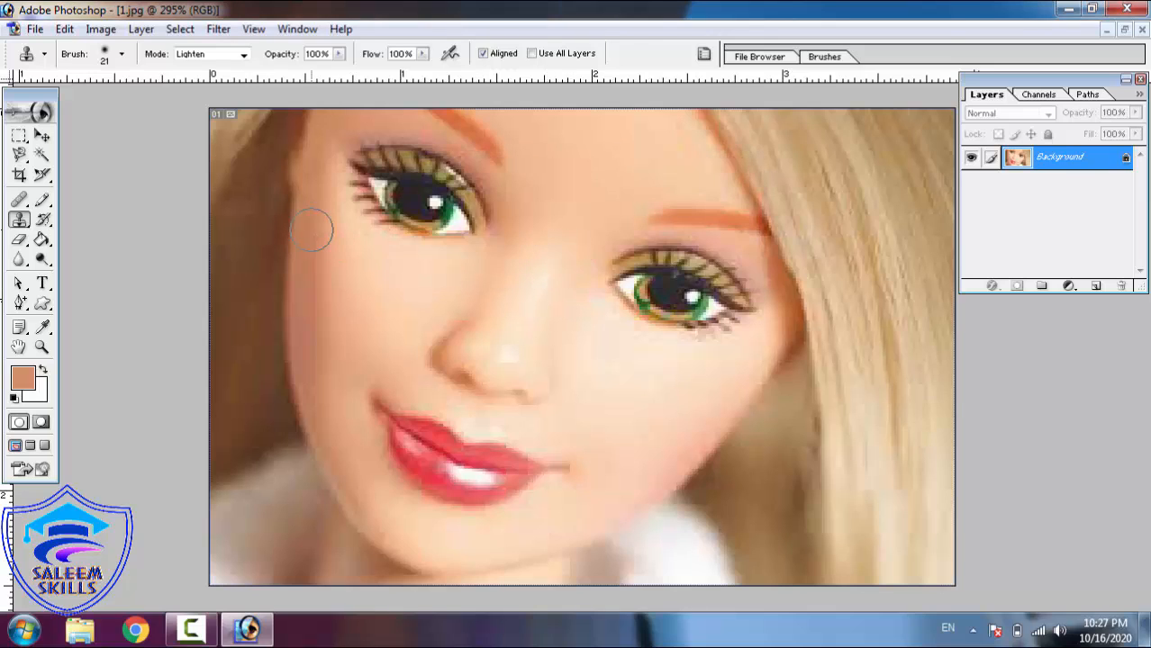
pyautogui.moveTo(308, 226)
pyautogui.mouseDown()
pyautogui.moveTo(489, 204)
pyautogui.moveTo(391, 275)
pyautogui.moveTo(516, 239)
pyautogui.moveTo(311, 254)
pyautogui.moveTo(360, 184)
pyautogui.moveTo(463, 177)
pyautogui.moveTo(334, 199)
pyautogui.moveTo(583, 147)
pyautogui.moveTo(425, 191)
pyautogui.moveTo(561, 195)
pyautogui.moveTo(401, 230)
pyautogui.moveTo(456, 228)
pyautogui.mouseUp()
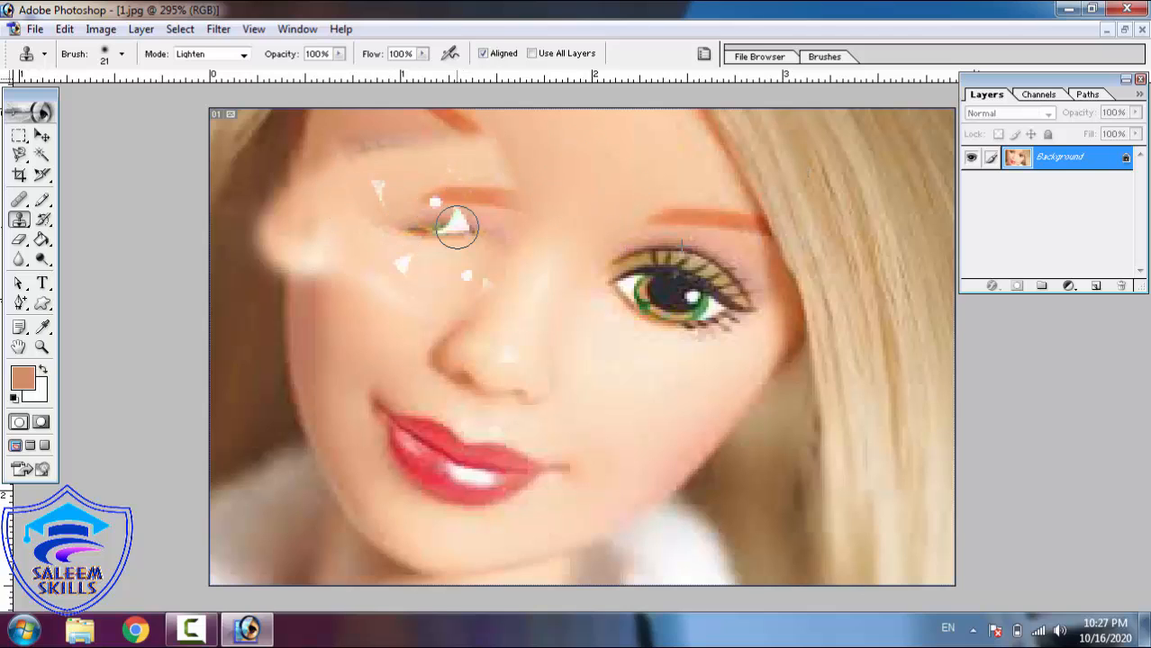
# Undo the Lighten clone stroke over the left-hand eye and switch to the Pattern Stamp tool
pyautogui.hotkey('ctrl', 'z')
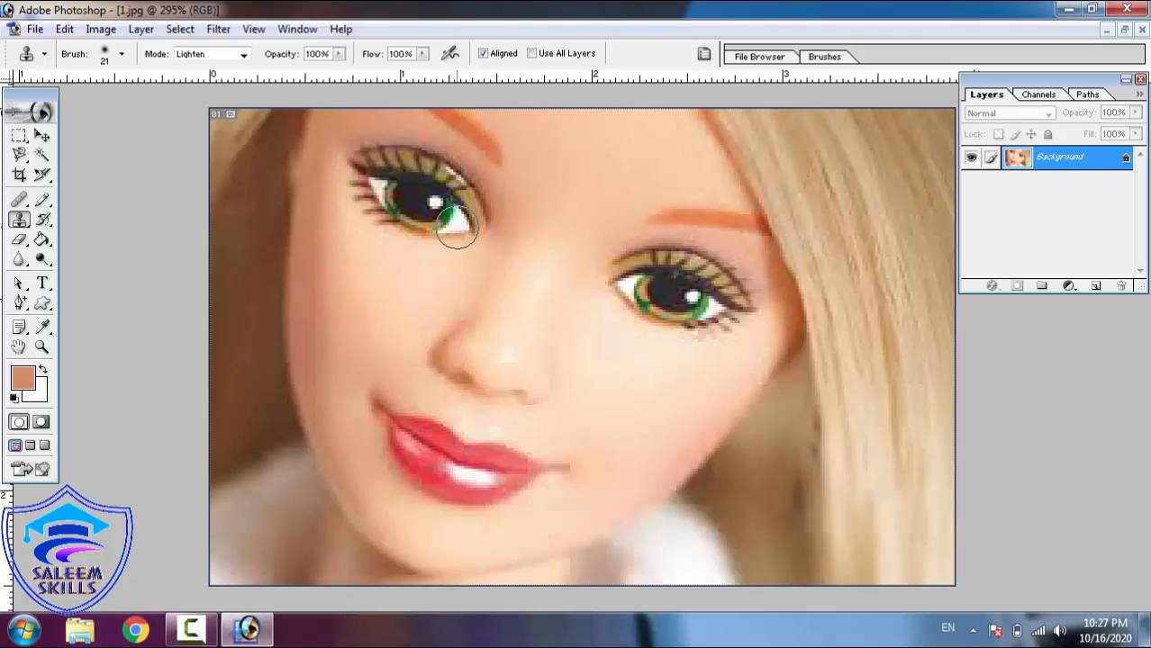
pyautogui.click(18, 225)
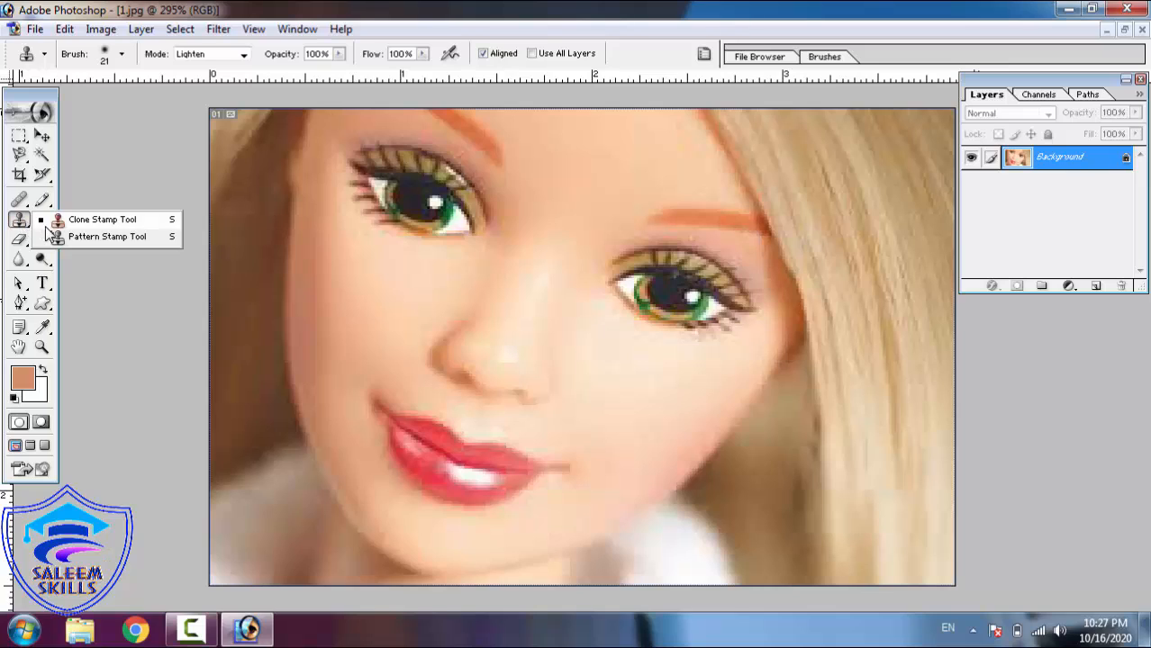
pyautogui.click(94, 235)
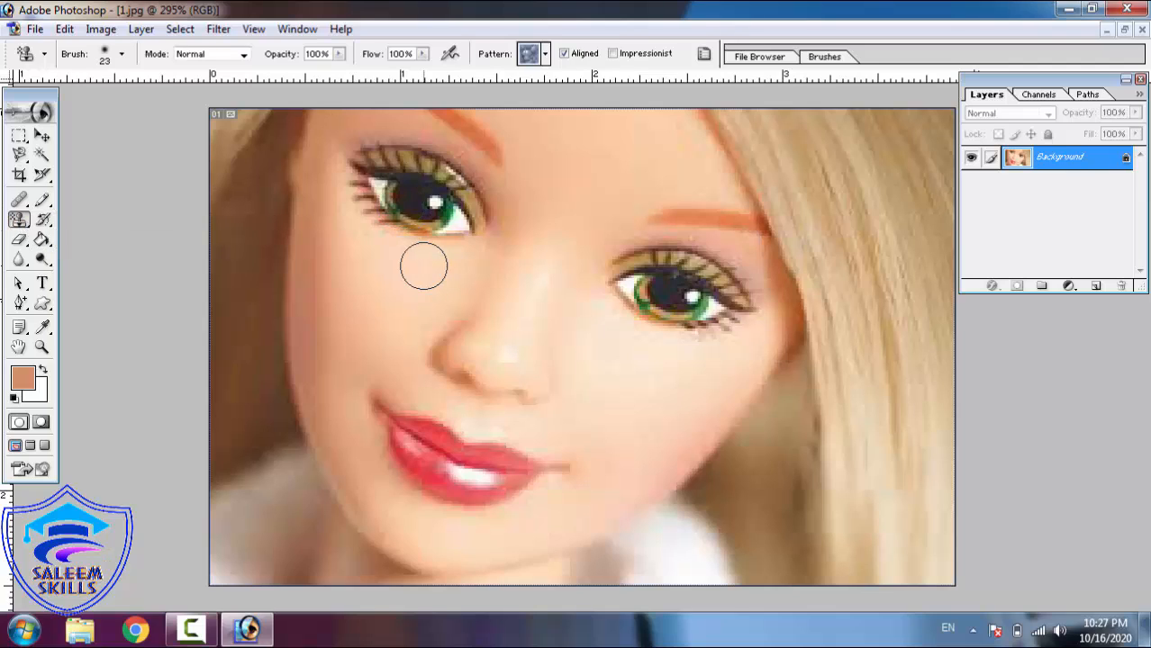
# Add a new layer with the Background hidden, and fill it with the tan foreground color using the Paint Bucket
pyautogui.click(1096, 287)
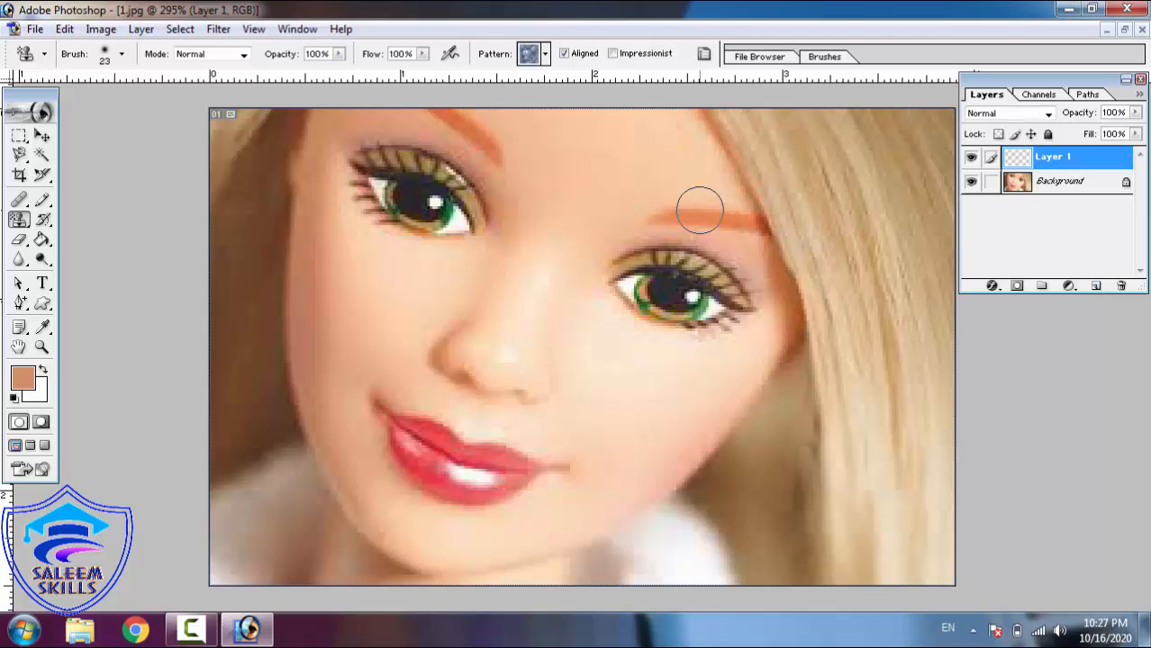
pyautogui.click(971, 182)
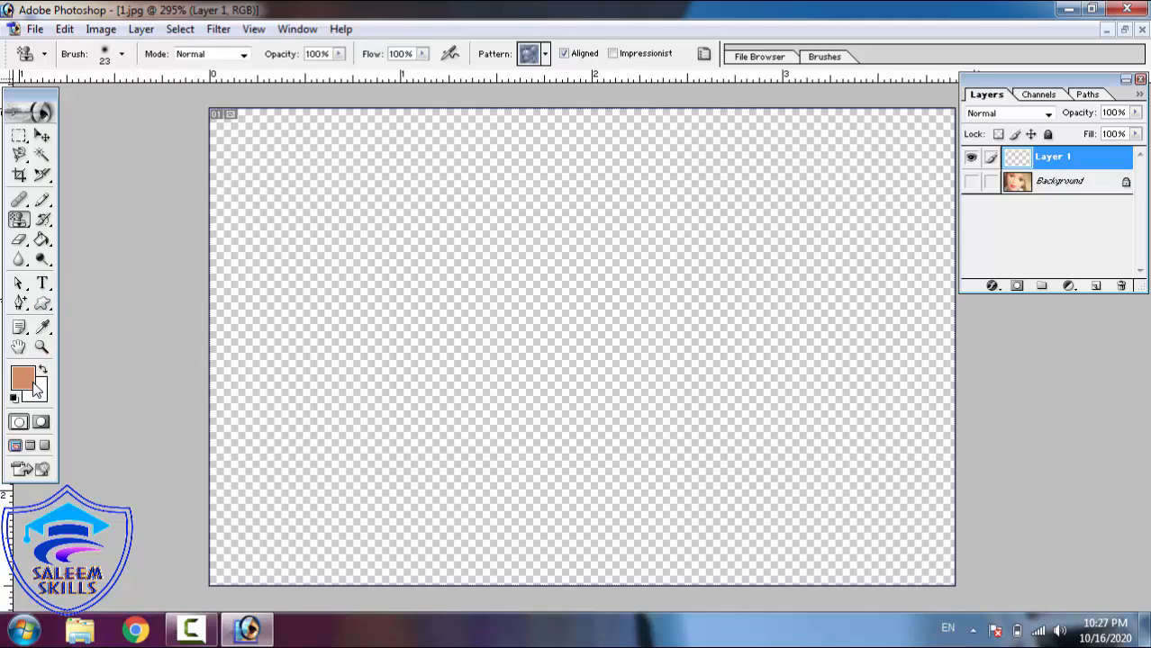
pyautogui.click(42, 239)
pyautogui.click(319, 225)
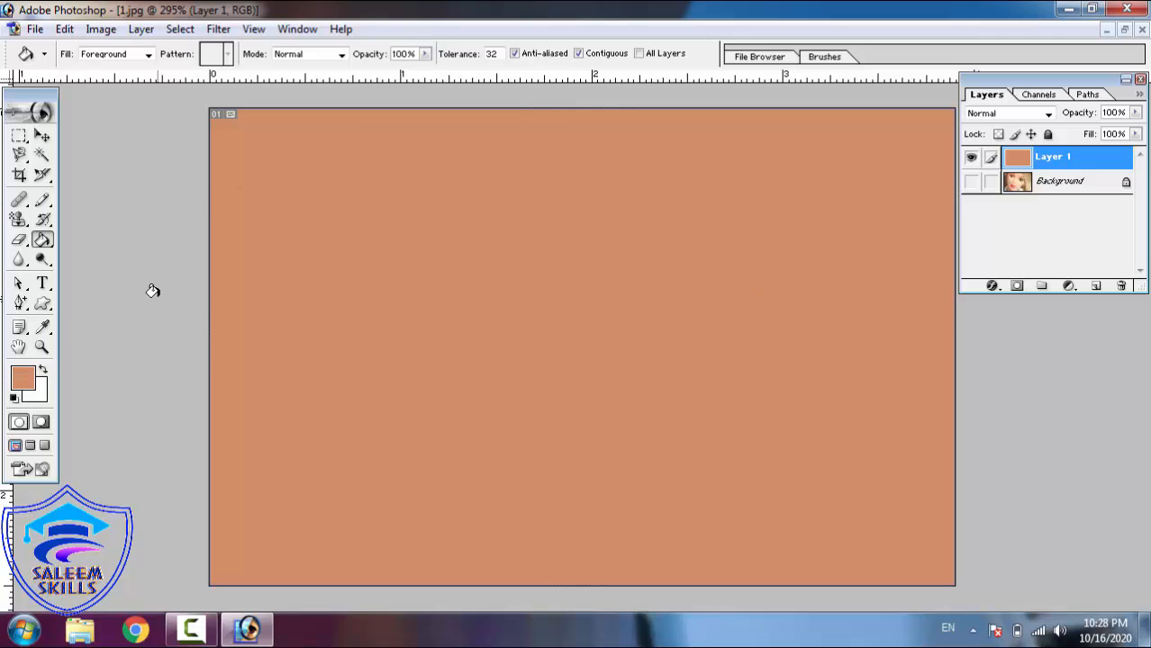
# Change the foreground color to the blue 6776D1
pyautogui.click(23, 379)
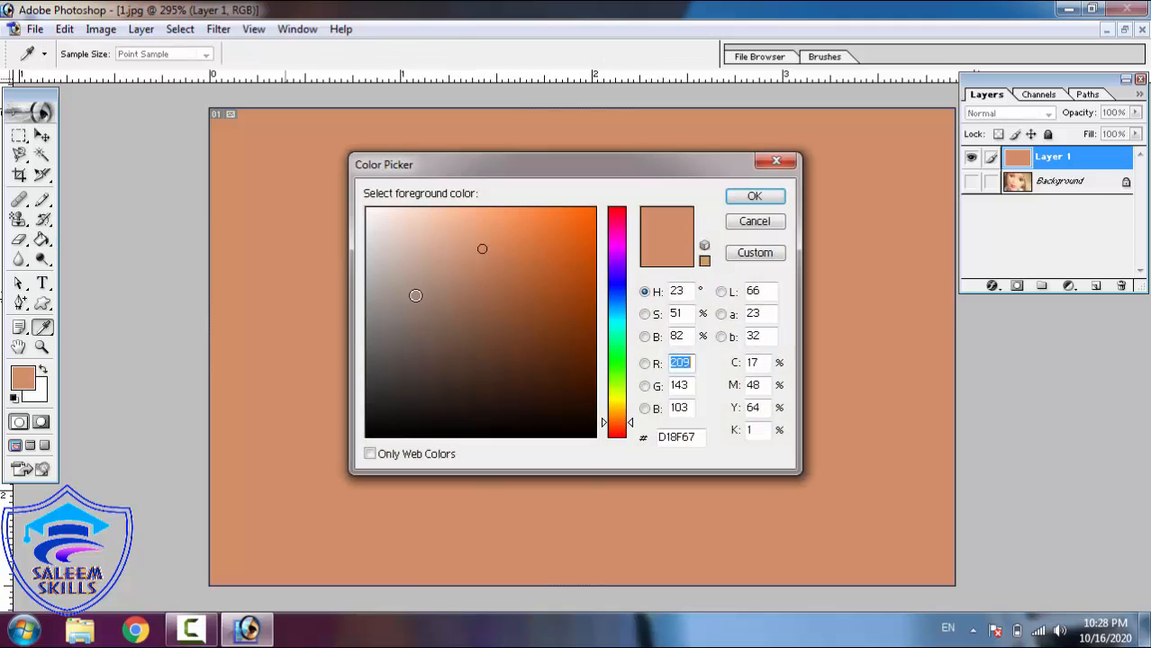
pyautogui.click(618, 288)
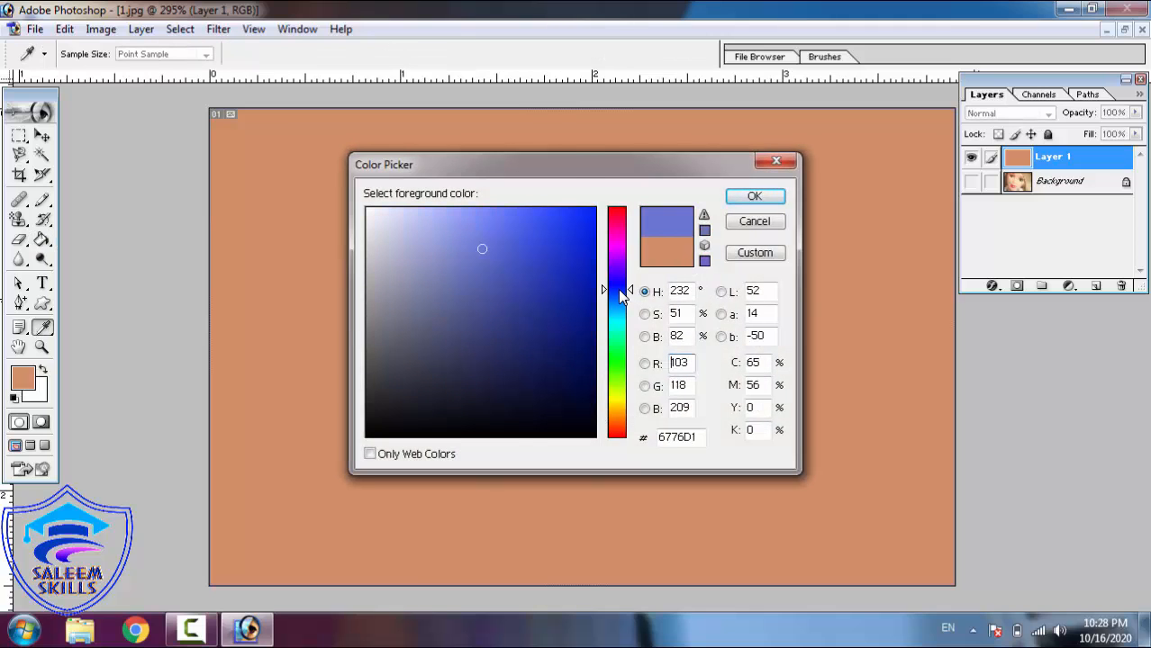
pyautogui.click(755, 198)
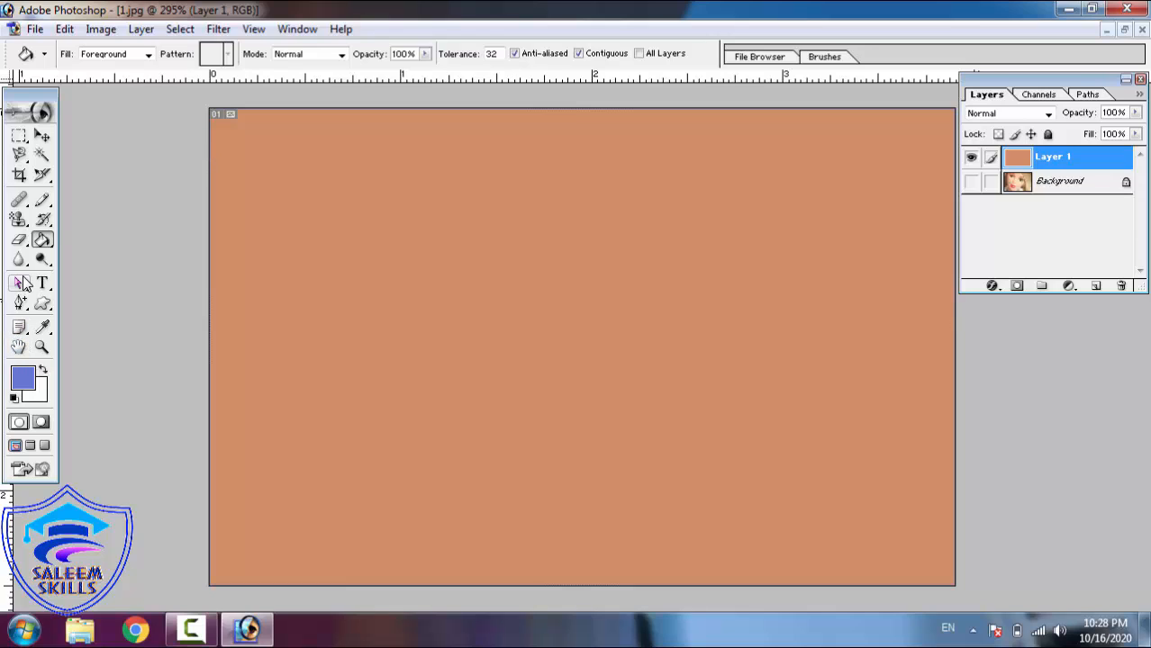
# Paint the rainbow-striped pattern across the middle and lower left of Layer 1 with the Pattern Stamp tool in Normal mode
pyautogui.click(20, 225)
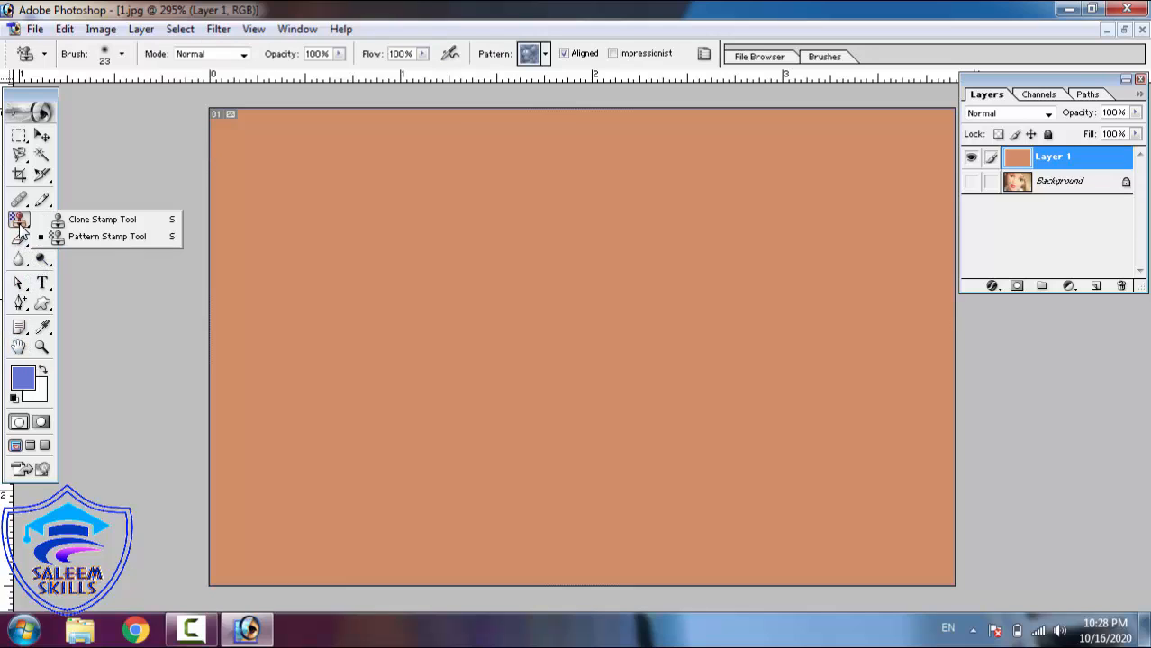
pyautogui.click(76, 236)
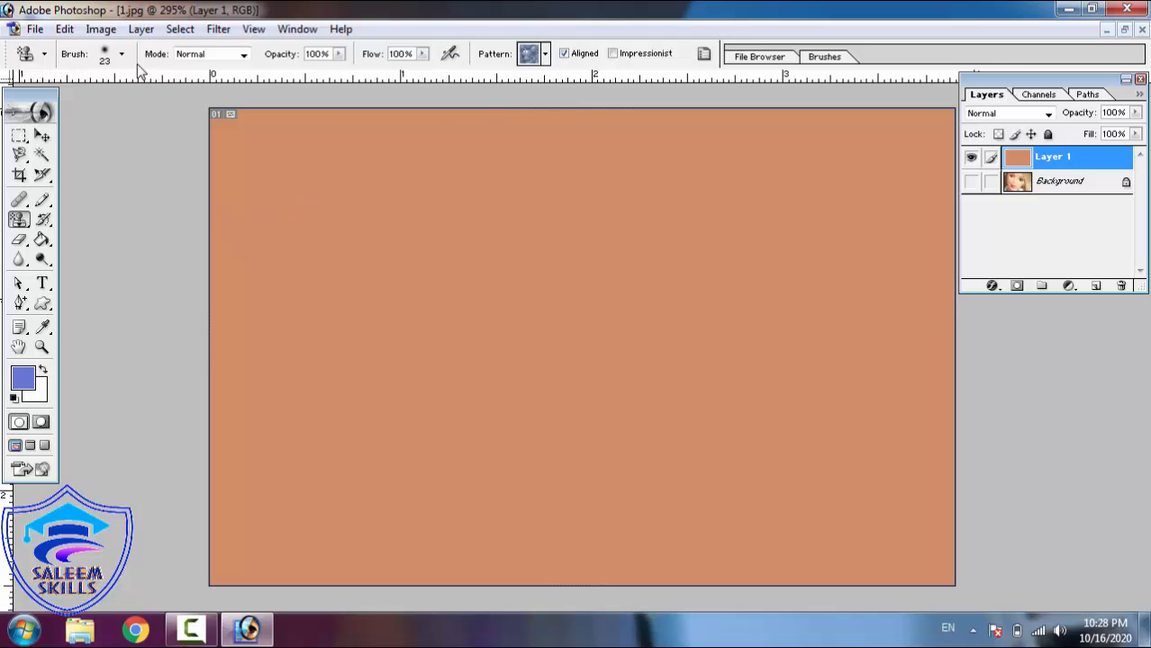
pyautogui.click(243, 55)
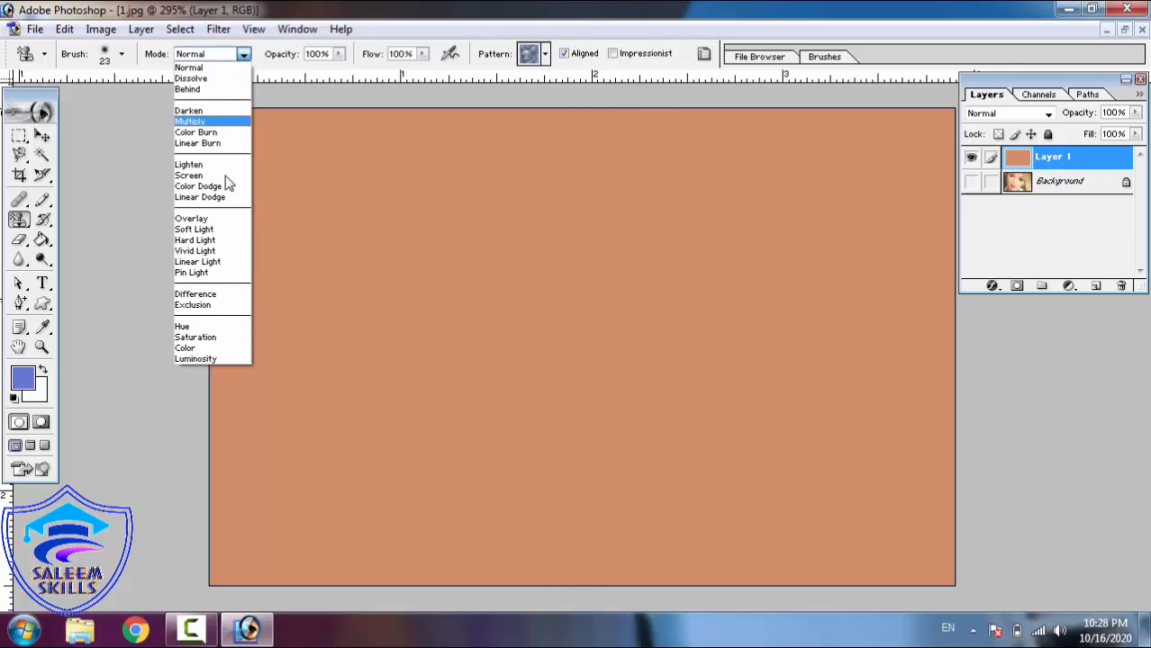
pyautogui.click(204, 68)
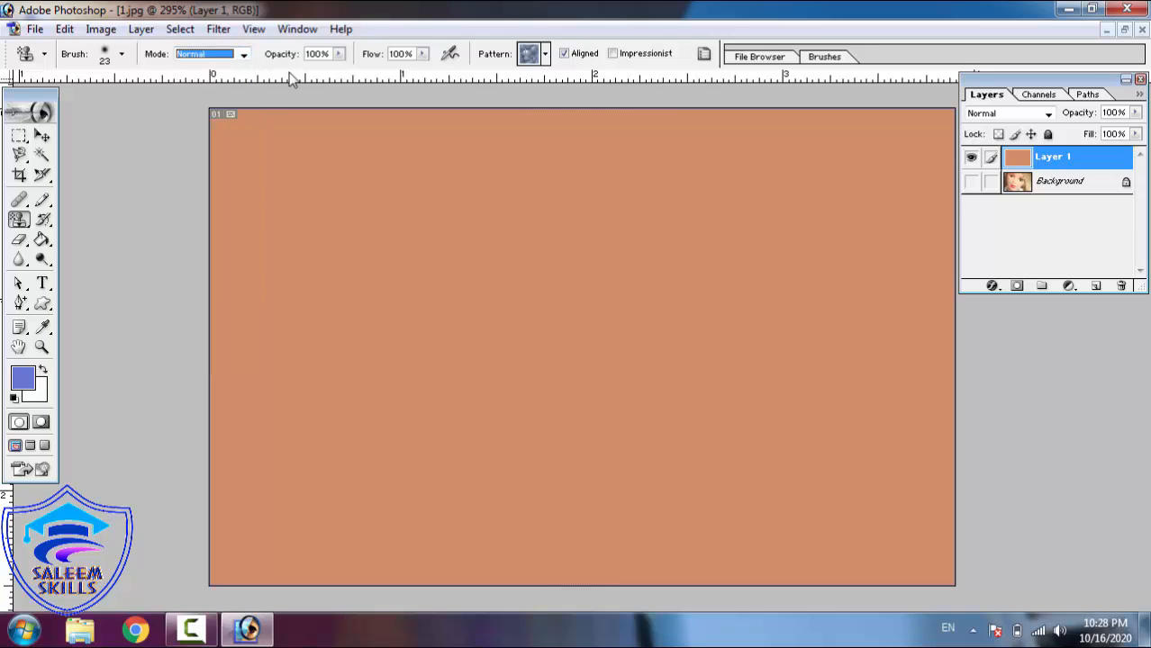
pyautogui.click(420, 56)
pyautogui.click(421, 56)
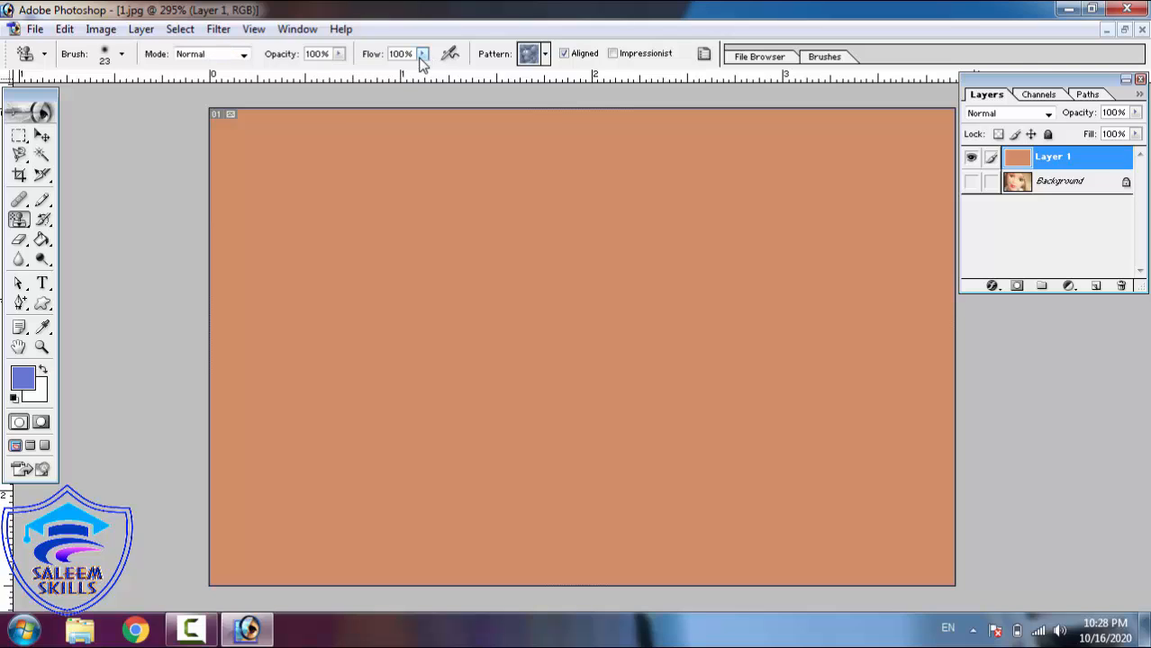
pyautogui.click(544, 56)
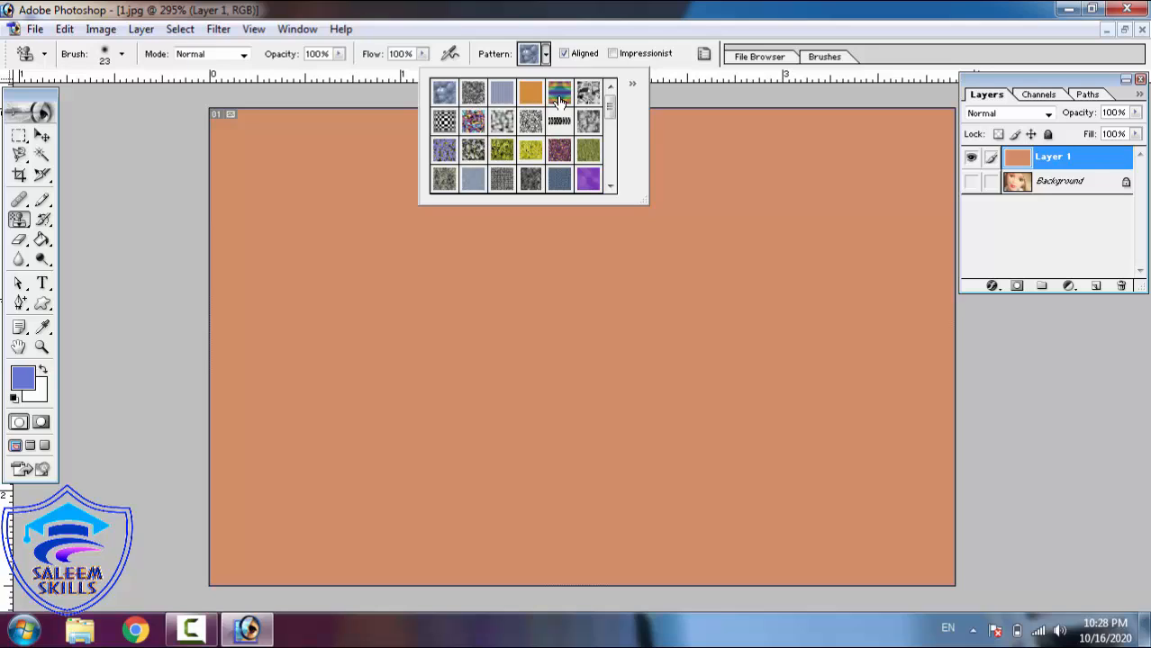
pyautogui.click(560, 99)
pyautogui.moveTo(347, 279)
pyautogui.mouseDown()
pyautogui.moveTo(439, 227)
pyautogui.moveTo(530, 222)
pyautogui.moveTo(528, 233)
pyautogui.moveTo(367, 280)
pyautogui.moveTo(371, 306)
pyautogui.moveTo(541, 243)
pyautogui.moveTo(507, 280)
pyautogui.moveTo(432, 307)
pyautogui.moveTo(384, 294)
pyautogui.moveTo(471, 324)
pyautogui.moveTo(547, 320)
pyautogui.moveTo(559, 312)
pyautogui.moveTo(348, 337)
pyautogui.moveTo(394, 351)
pyautogui.moveTo(616, 333)
pyautogui.moveTo(369, 349)
pyautogui.moveTo(370, 364)
pyautogui.moveTo(594, 360)
pyautogui.moveTo(354, 389)
pyautogui.moveTo(615, 393)
pyautogui.moveTo(346, 507)
pyautogui.moveTo(354, 482)
pyautogui.moveTo(696, 415)
pyautogui.moveTo(217, 490)
pyautogui.mouseUp()
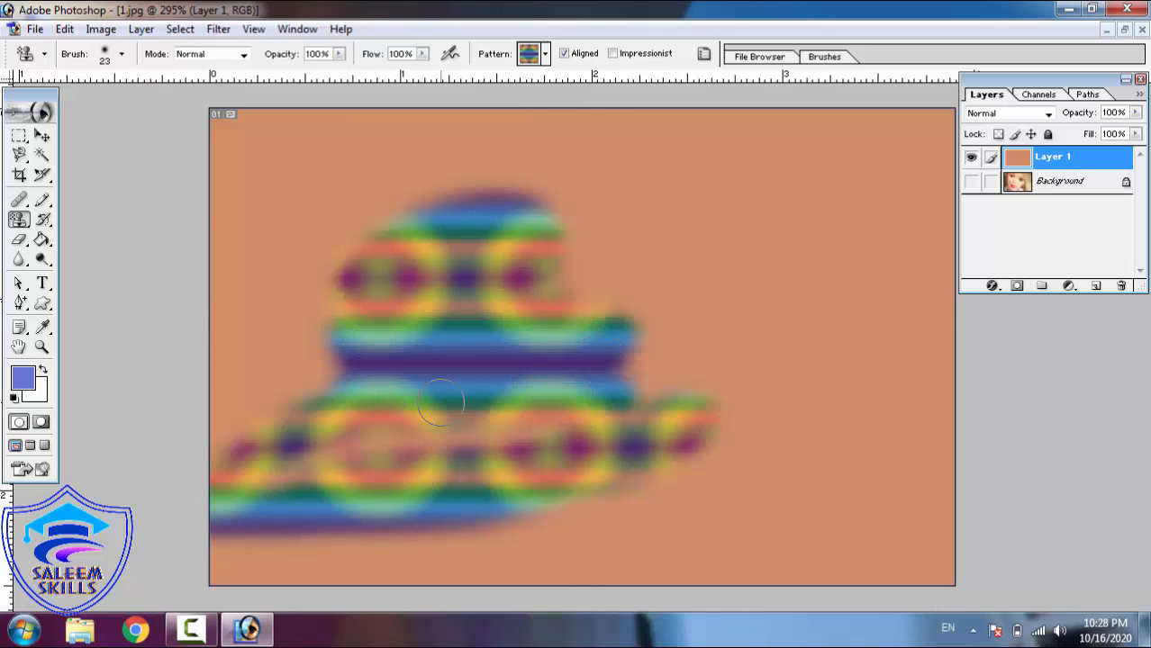
# Enlarge the Pattern Stamp brush to 73 px and cover the whole layer with the rainbow-striped pattern
pyautogui.click(123, 56)
pyautogui.moveTo(43, 100); pyautogui.dragTo(85, 108)
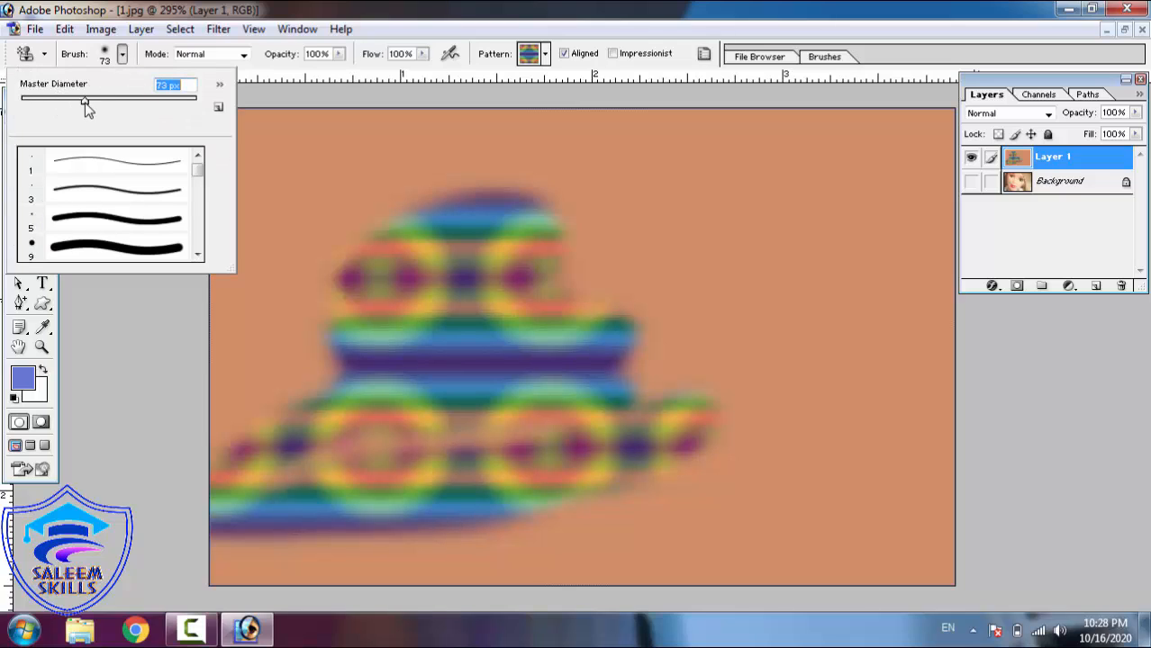
pyautogui.click(423, 199)
pyautogui.moveTo(649, 176)
pyautogui.mouseDown()
pyautogui.moveTo(624, 198)
pyautogui.moveTo(257, 164)
pyautogui.moveTo(243, 135)
pyautogui.moveTo(865, 207)
pyautogui.moveTo(90, 297)
pyautogui.moveTo(363, 287)
pyautogui.moveTo(1144, 365)
pyautogui.moveTo(200, 424)
pyautogui.moveTo(192, 501)
pyautogui.moveTo(505, 549)
pyautogui.moveTo(1100, 494)
pyautogui.moveTo(277, 592)
pyautogui.mouseUp()
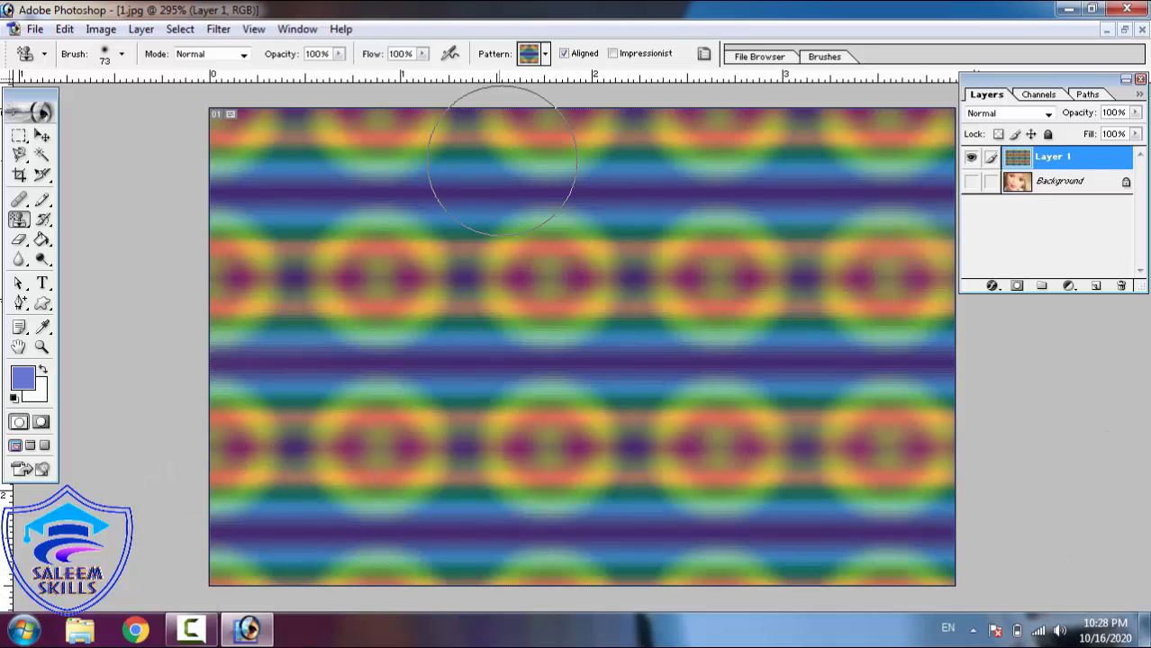
# Choose the green leaves pattern and paint it over the entire layer with the Pattern Stamp tool
pyautogui.click(544, 56)
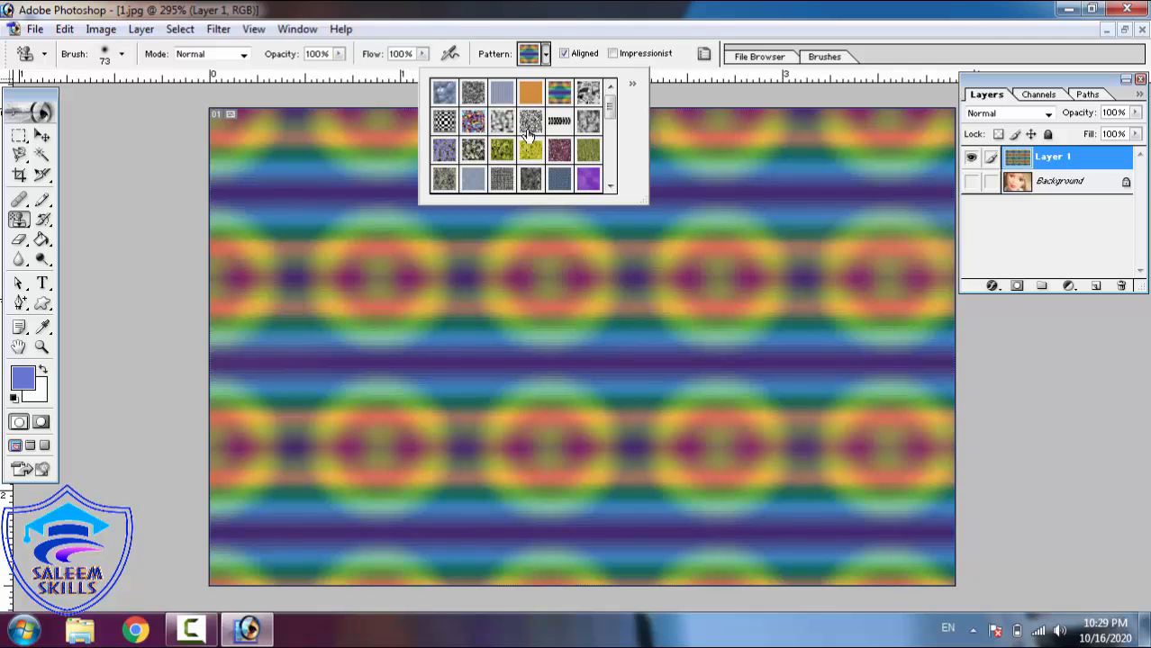
pyautogui.click(502, 151)
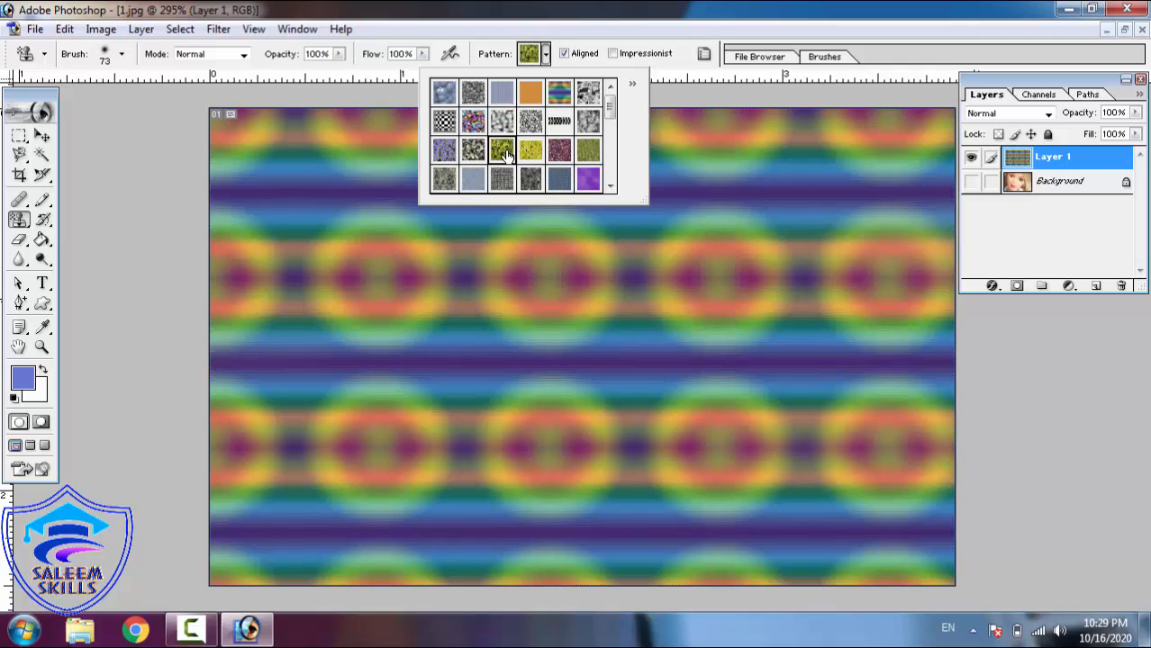
pyautogui.moveTo(468, 217)
pyautogui.mouseDown()
pyautogui.moveTo(431, 295)
pyautogui.moveTo(411, 154)
pyautogui.moveTo(198, 131)
pyautogui.moveTo(424, 77)
pyautogui.moveTo(924, 90)
pyautogui.moveTo(102, 218)
pyautogui.moveTo(1017, 347)
pyautogui.moveTo(270, 397)
pyautogui.moveTo(270, 486)
pyautogui.moveTo(901, 531)
pyautogui.moveTo(255, 518)
pyautogui.moveTo(385, 612)
pyautogui.mouseUp()
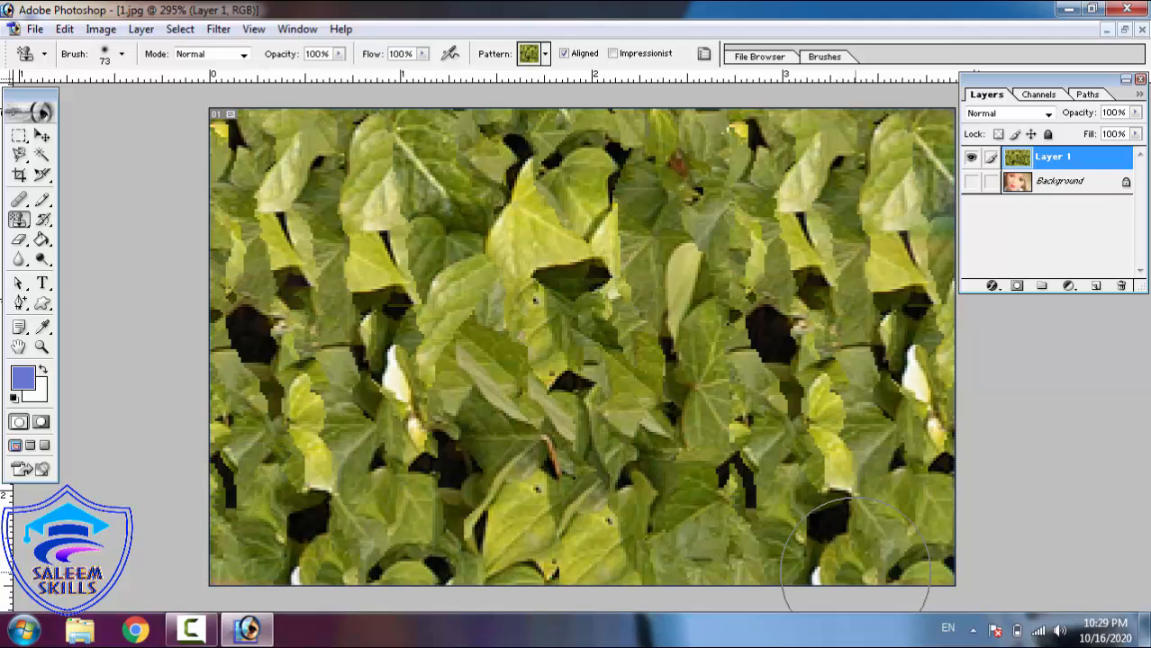
# Choose the purple cloudy pattern and paint it over the leaves across the whole layer
pyautogui.click(22, 220)
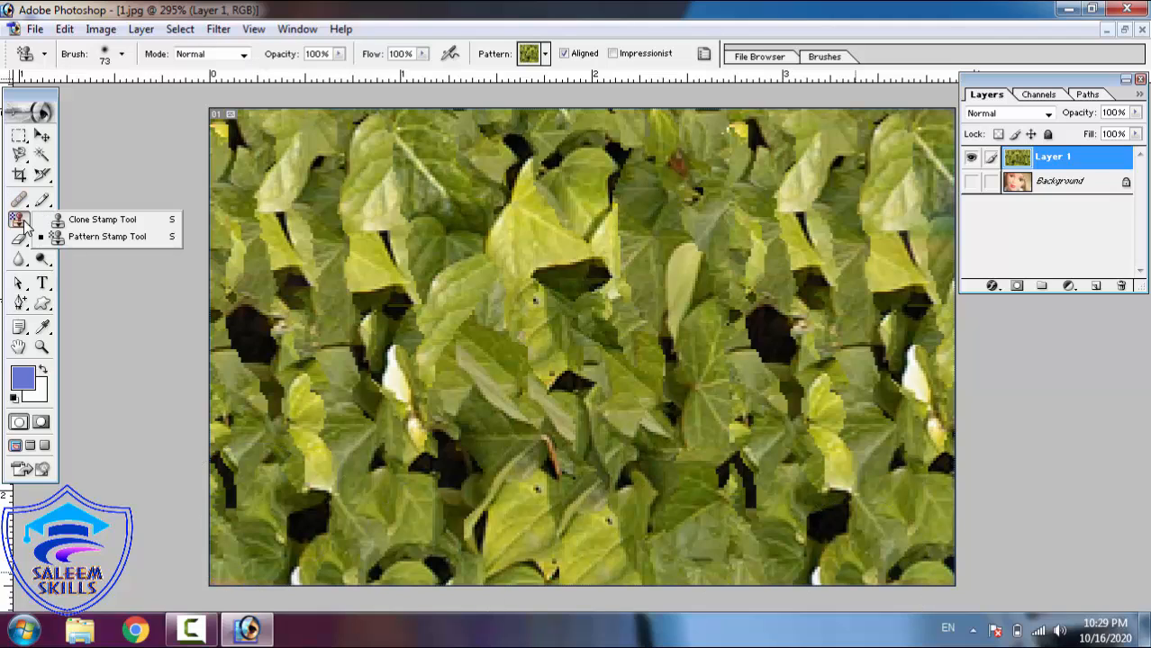
pyautogui.click(544, 55)
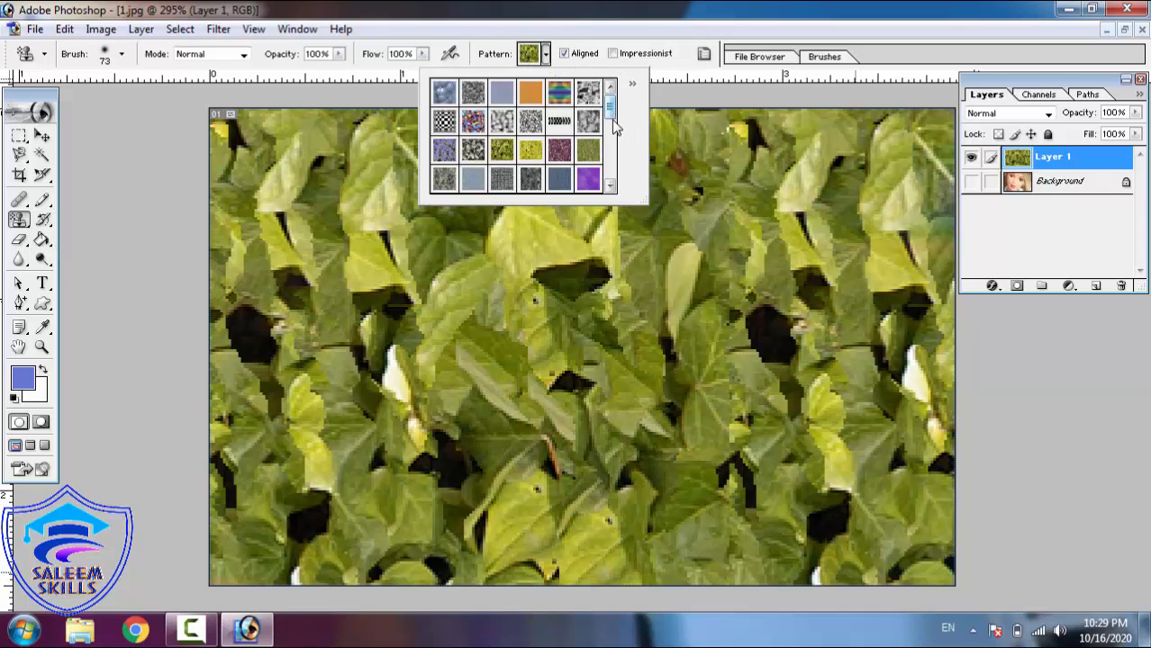
pyautogui.moveTo(613, 123); pyautogui.dragTo(601, 99)
pyautogui.click(587, 179)
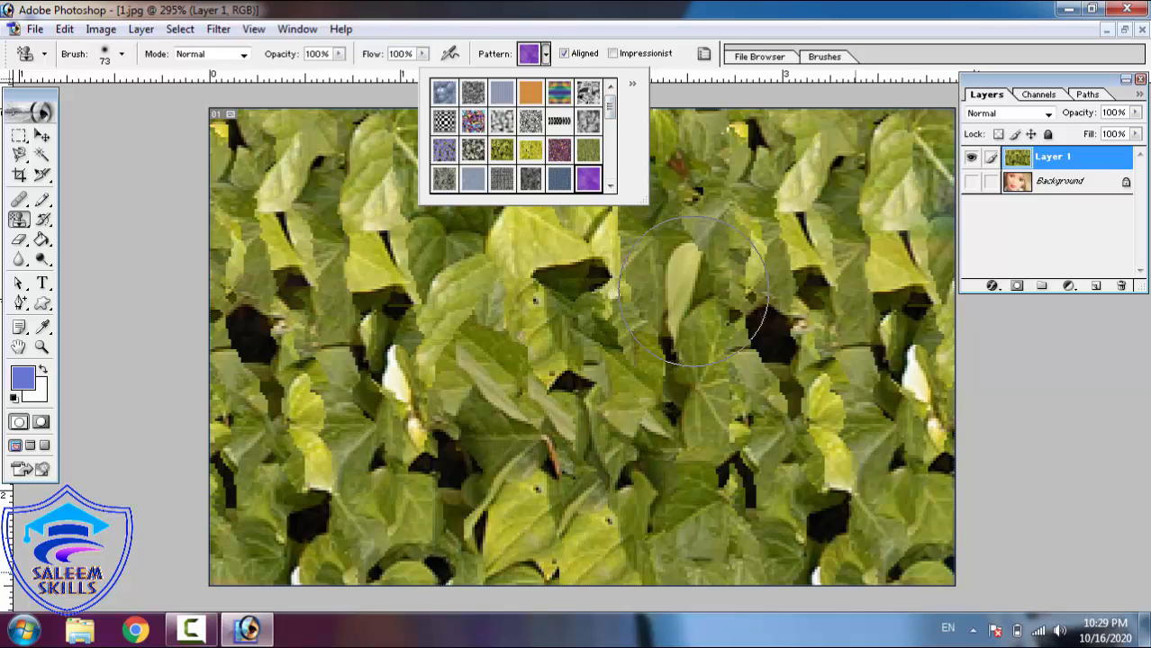
pyautogui.moveTo(693, 288)
pyautogui.mouseDown()
pyautogui.moveTo(297, 180)
pyautogui.moveTo(901, 180)
pyautogui.moveTo(234, 270)
pyautogui.moveTo(856, 289)
pyautogui.moveTo(637, 386)
pyautogui.moveTo(1132, 476)
pyautogui.moveTo(402, 387)
pyautogui.moveTo(208, 577)
pyautogui.moveTo(1073, 578)
pyautogui.mouseUp()
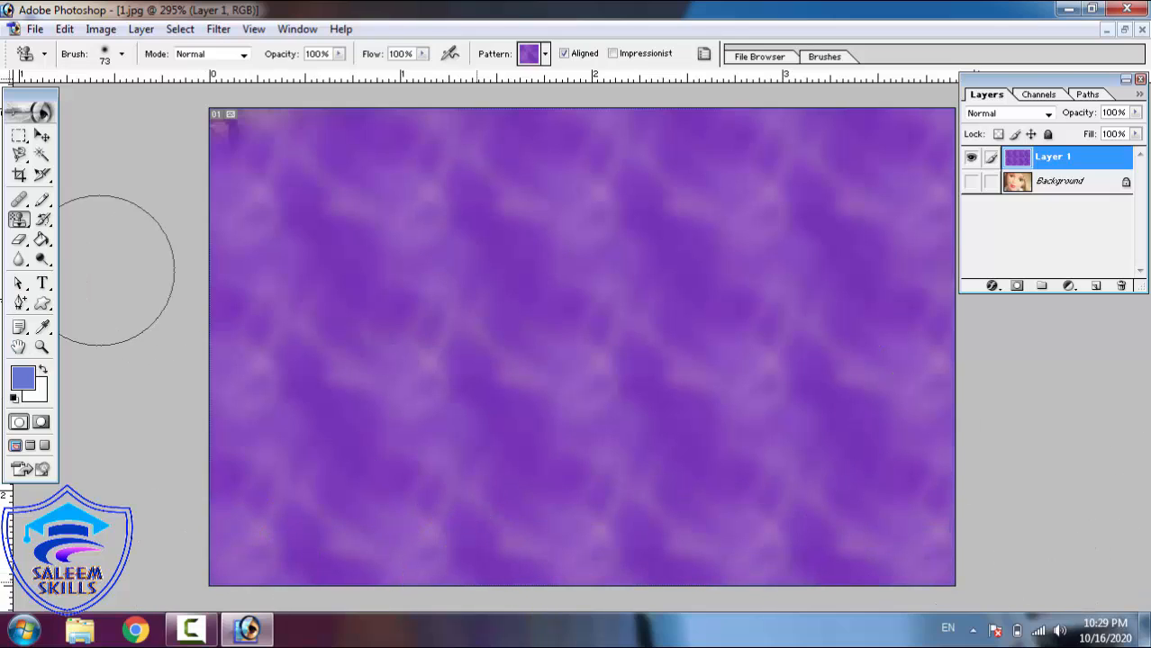
# Fill the lighter areas of the purple pattern with the blue foreground color using the Paint Bucket
pyautogui.click(40, 241)
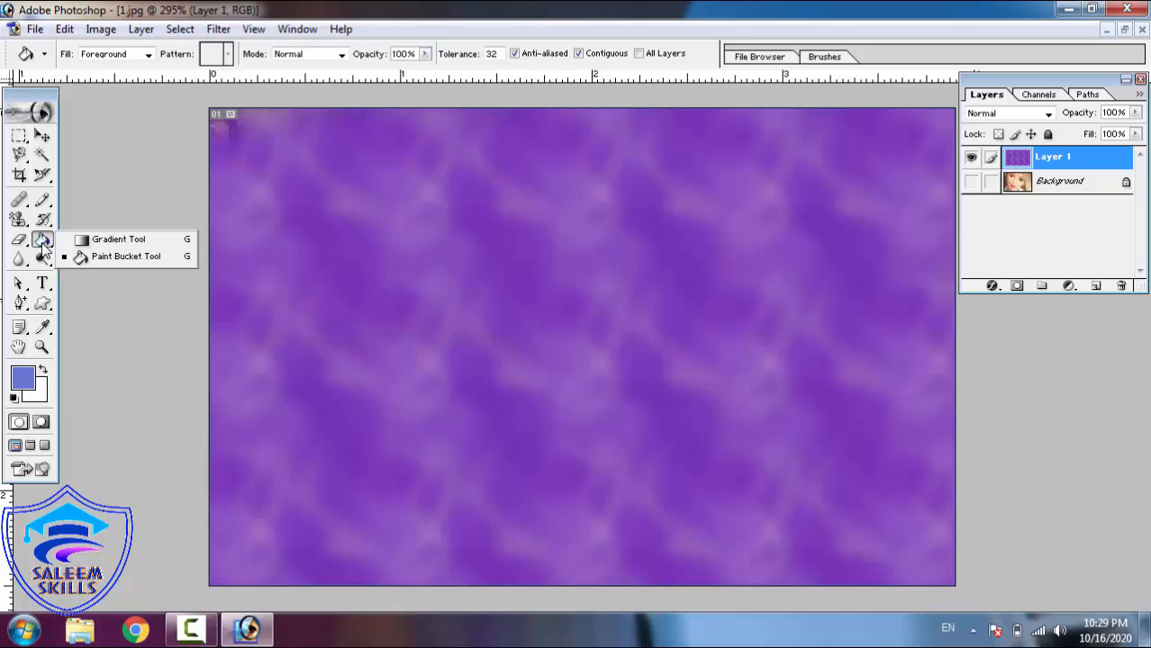
pyautogui.click(107, 257)
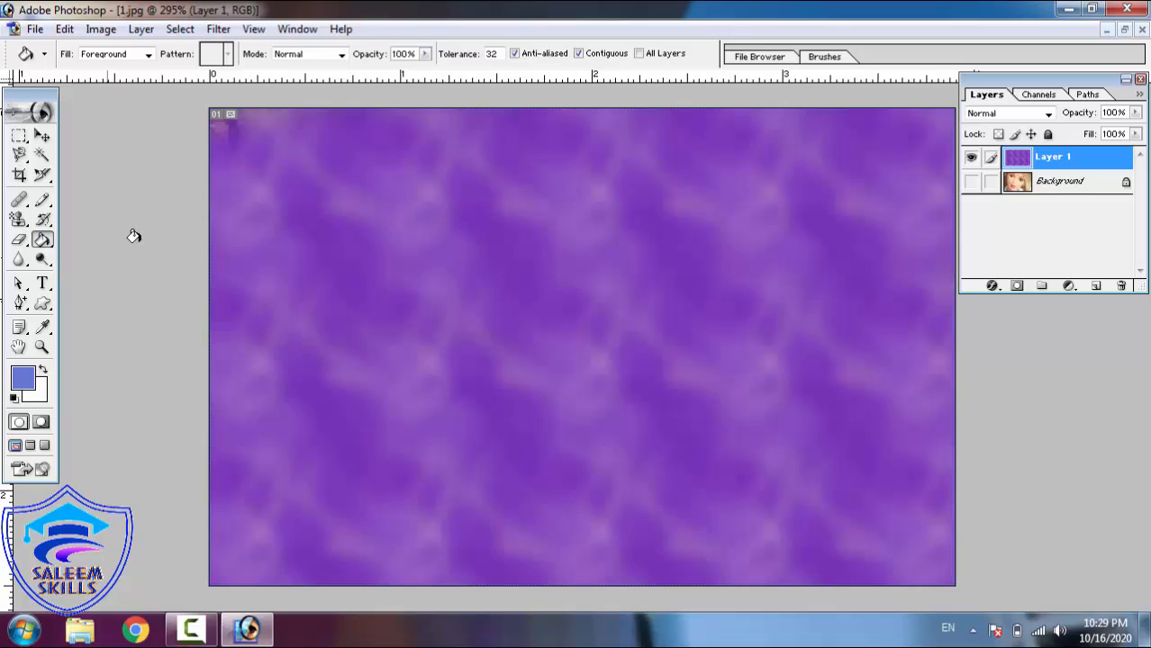
pyautogui.click(425, 191)
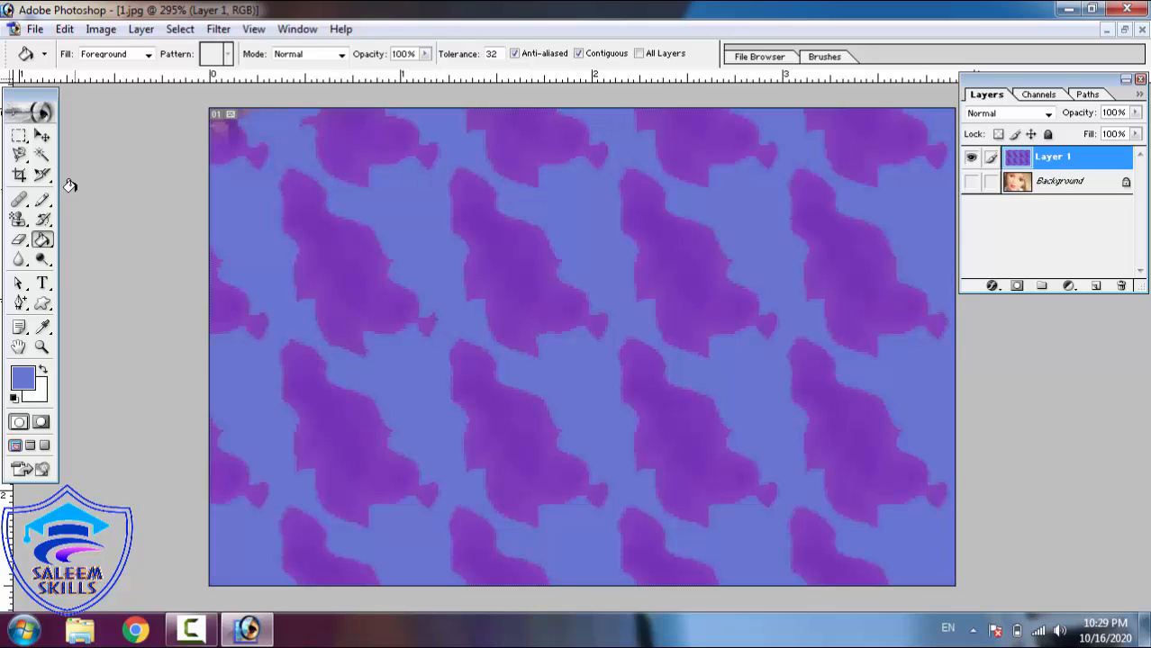
# Set the Paint Bucket to fill with Pattern, choose the orange wood pattern, and fill the blue areas with it
pyautogui.click(148, 55)
pyautogui.click(118, 77)
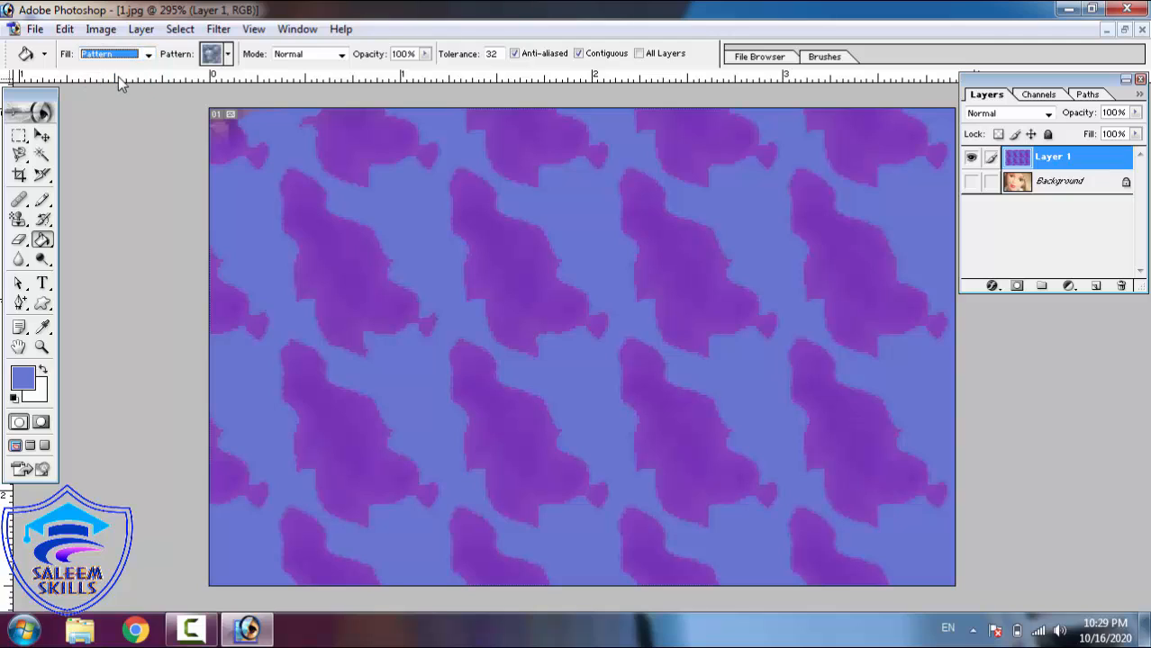
pyautogui.click(228, 54)
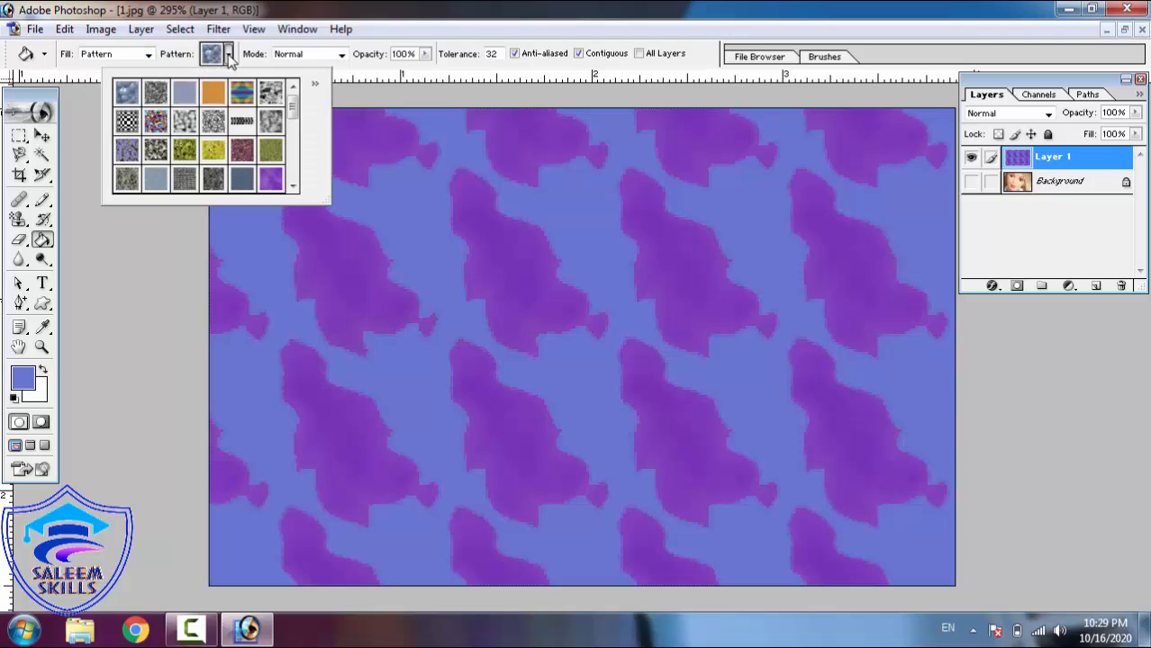
pyautogui.click(214, 92)
pyautogui.click(357, 194)
pyautogui.click(359, 195)
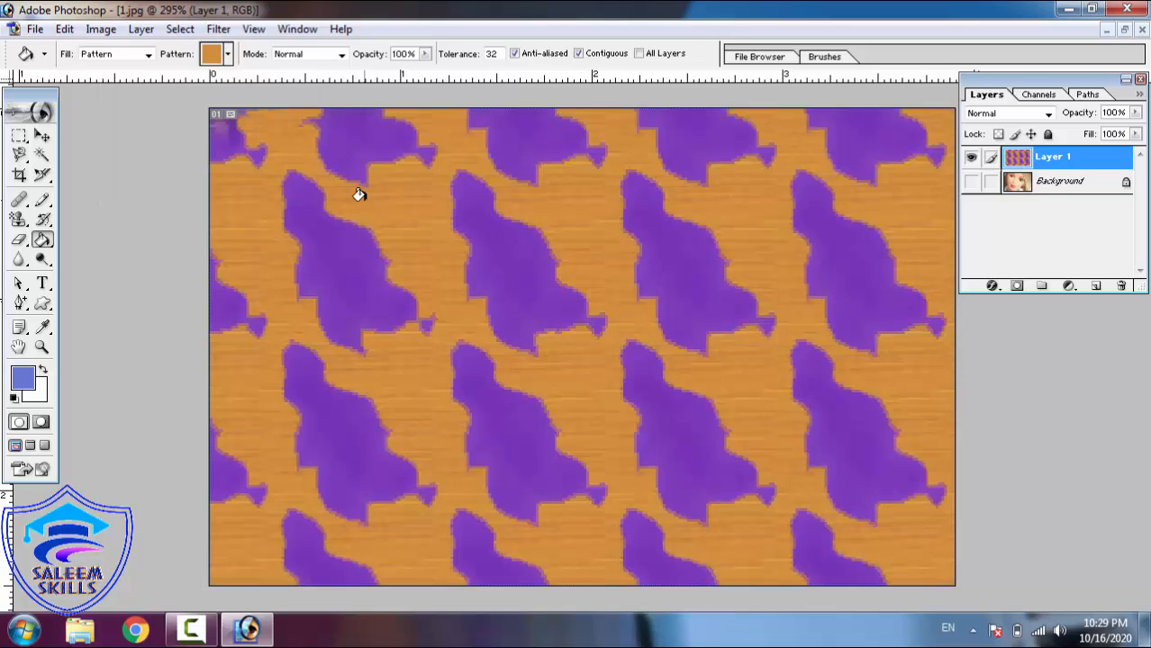
# Fill the uppermost purple patch near the left edge and the wood-patterned areas with the gray metallic pattern
pyautogui.click(228, 54)
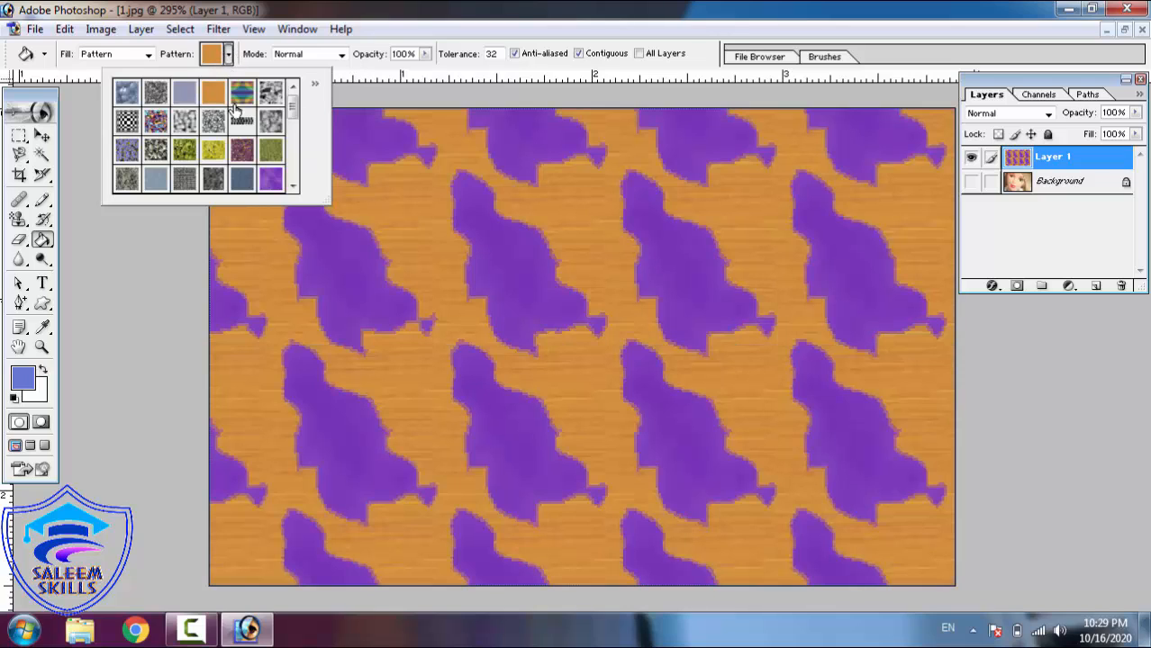
pyautogui.click(272, 94)
pyautogui.click(358, 152)
pyautogui.click(356, 142)
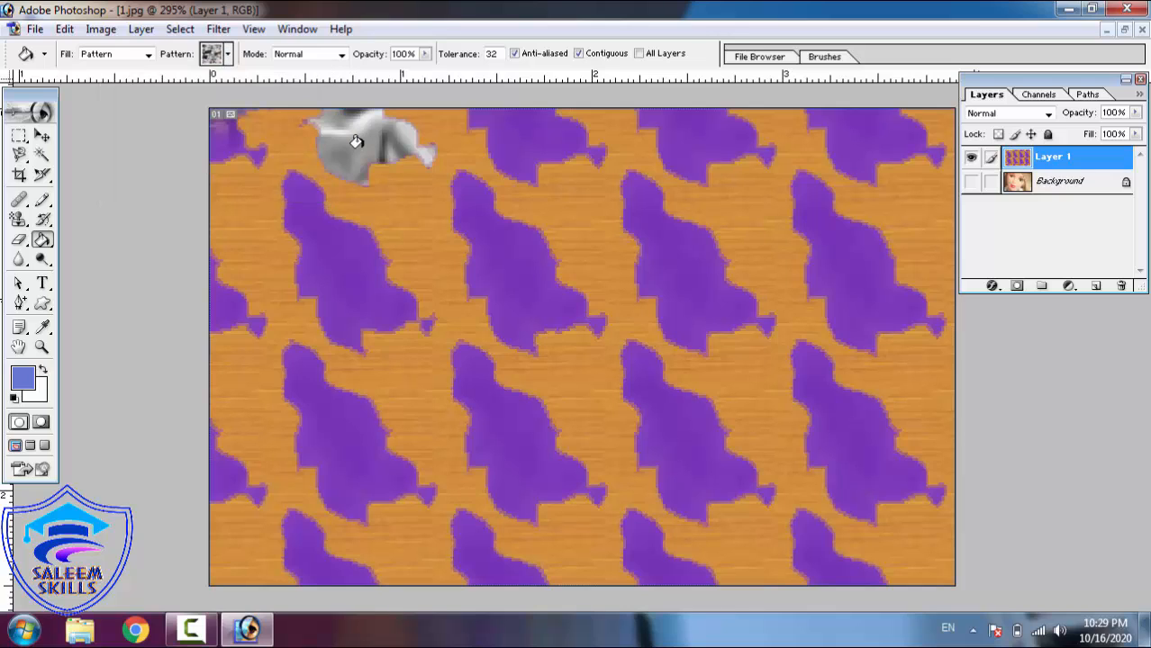
pyautogui.click(422, 217)
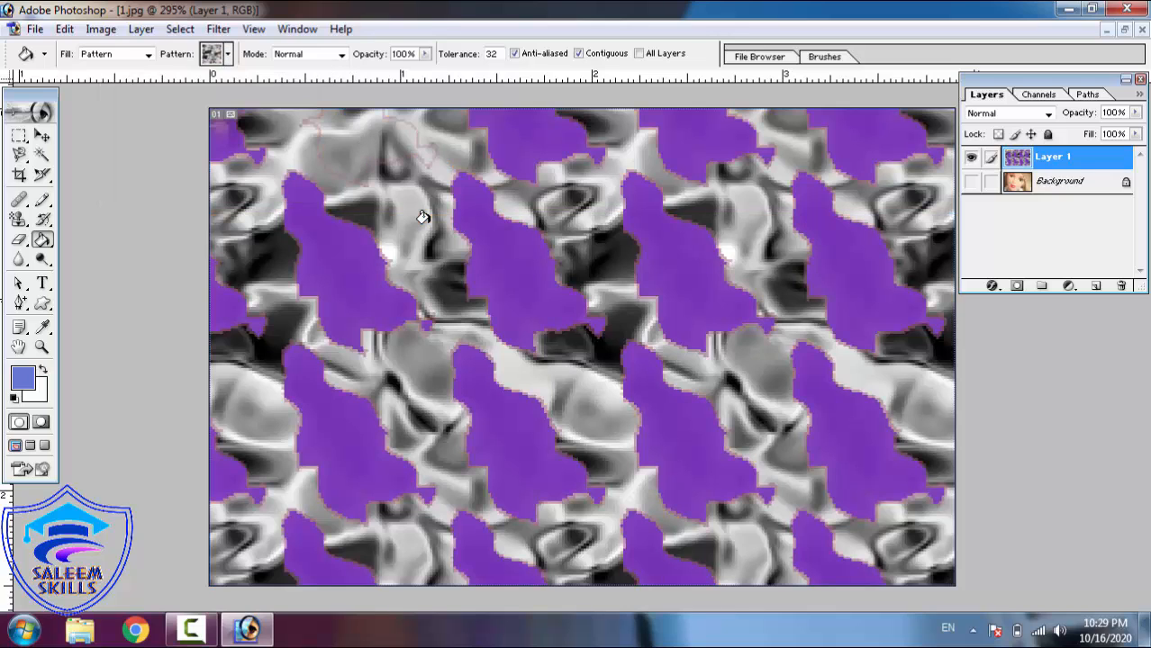
# Choose the blue daisies pattern for the Paint Bucket and fill five of the purple patches in the two middle rows with it
pyautogui.click(226, 56)
pyautogui.click(127, 149)
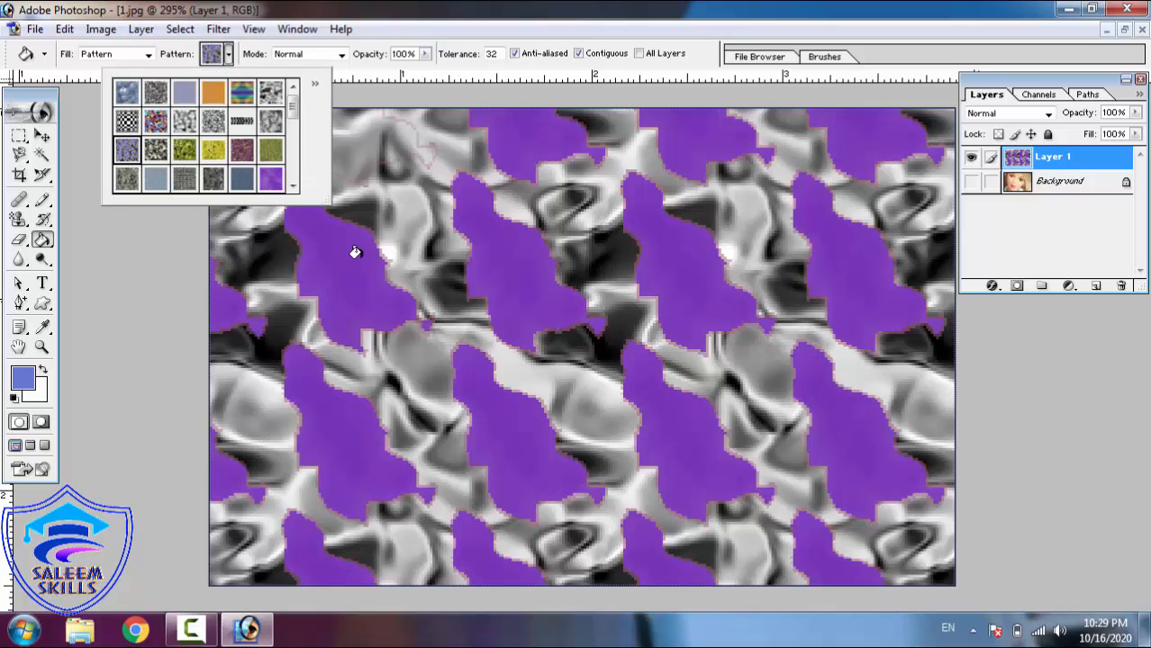
pyautogui.click(340, 255)
pyautogui.click(480, 278)
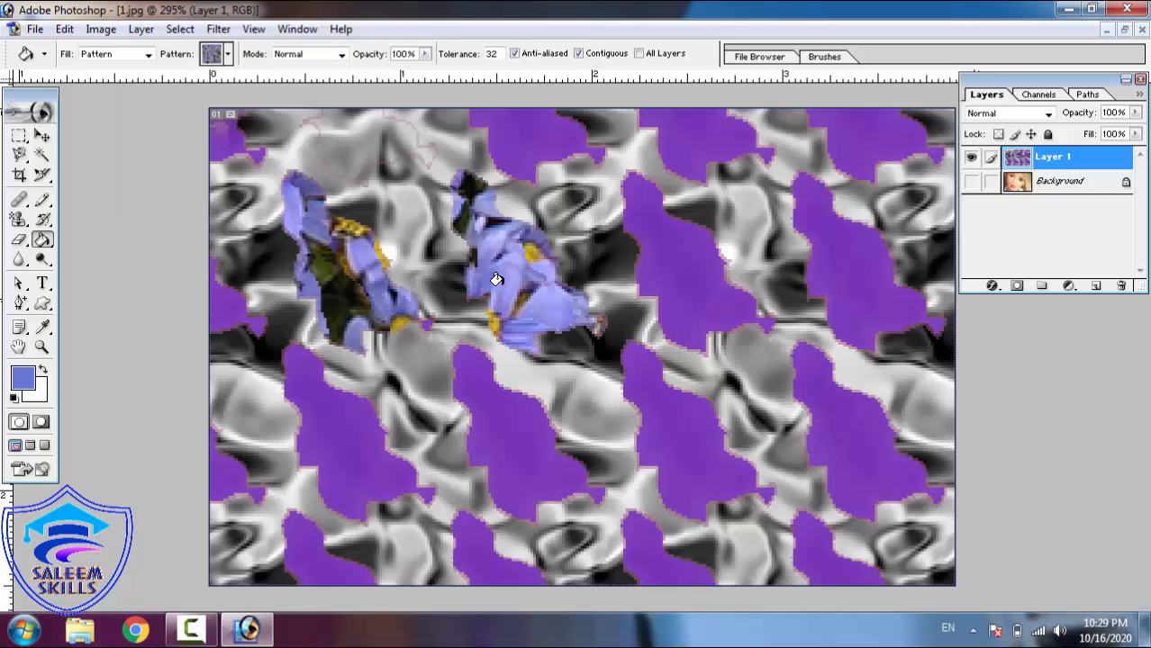
pyautogui.click(663, 289)
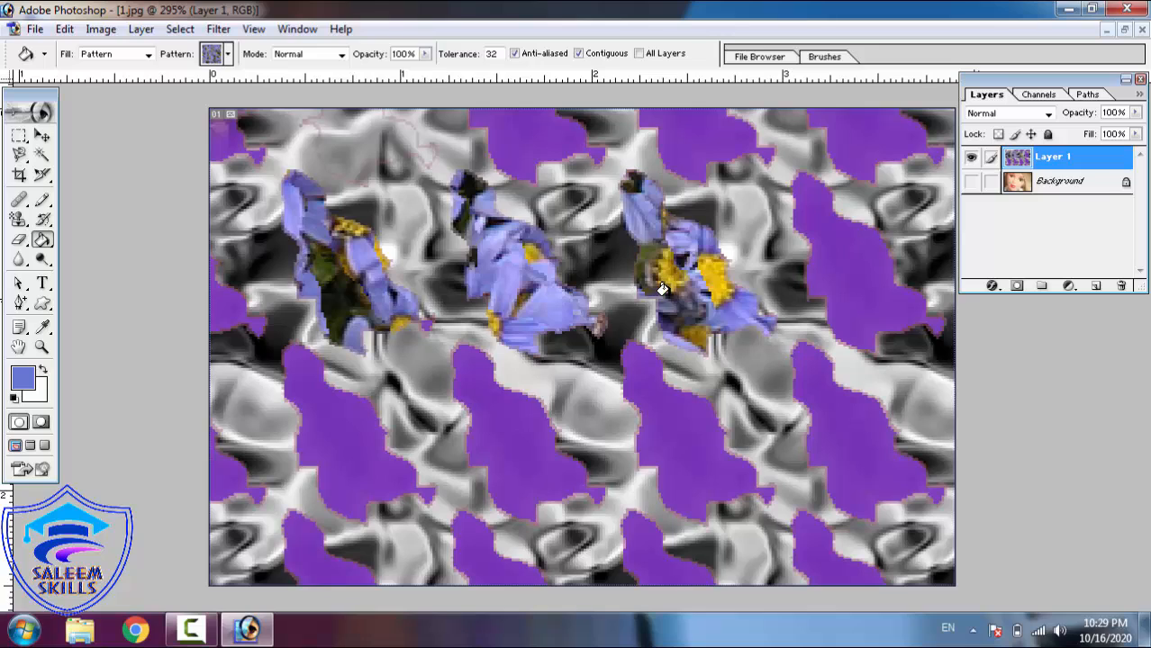
pyautogui.click(662, 455)
pyautogui.click(487, 435)
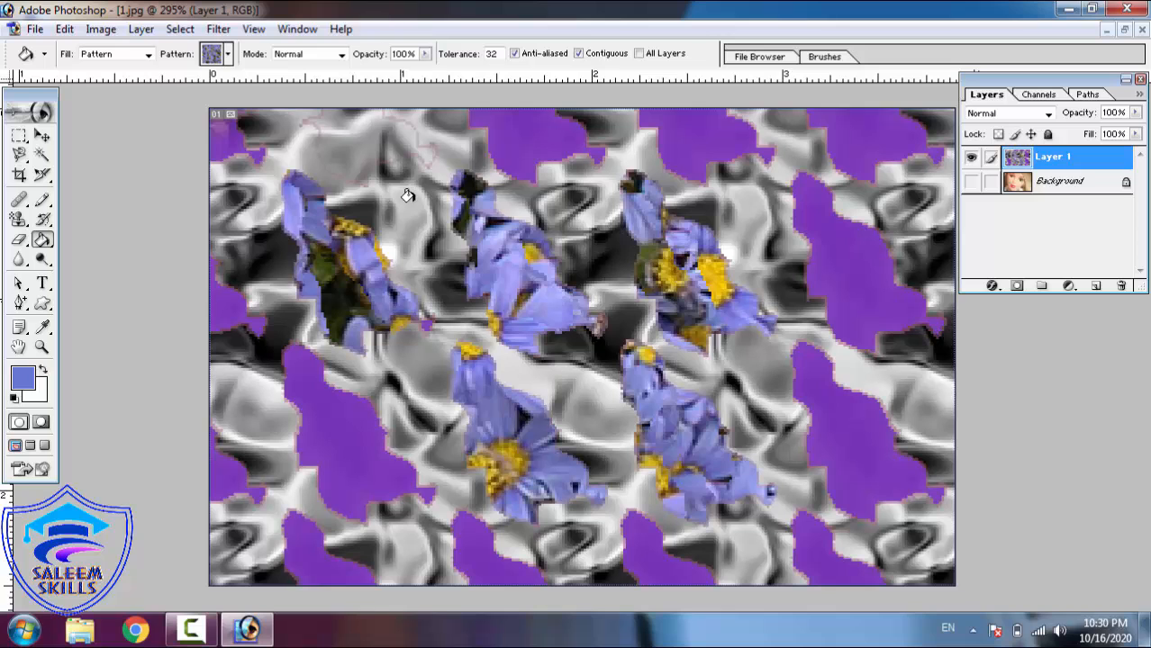
# Select the whole layer, clear its contents, and fill it with the blue daisies pattern
pyautogui.hotkey('ctrl', 'a')
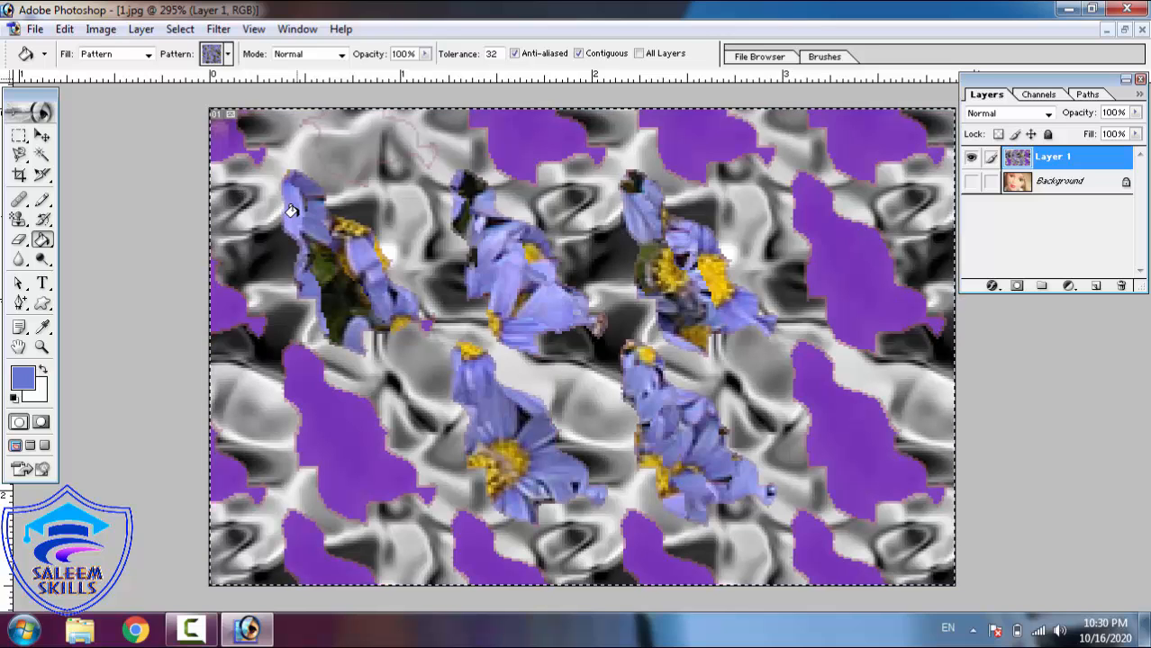
pyautogui.press('Delete')
pyautogui.click(292, 210)
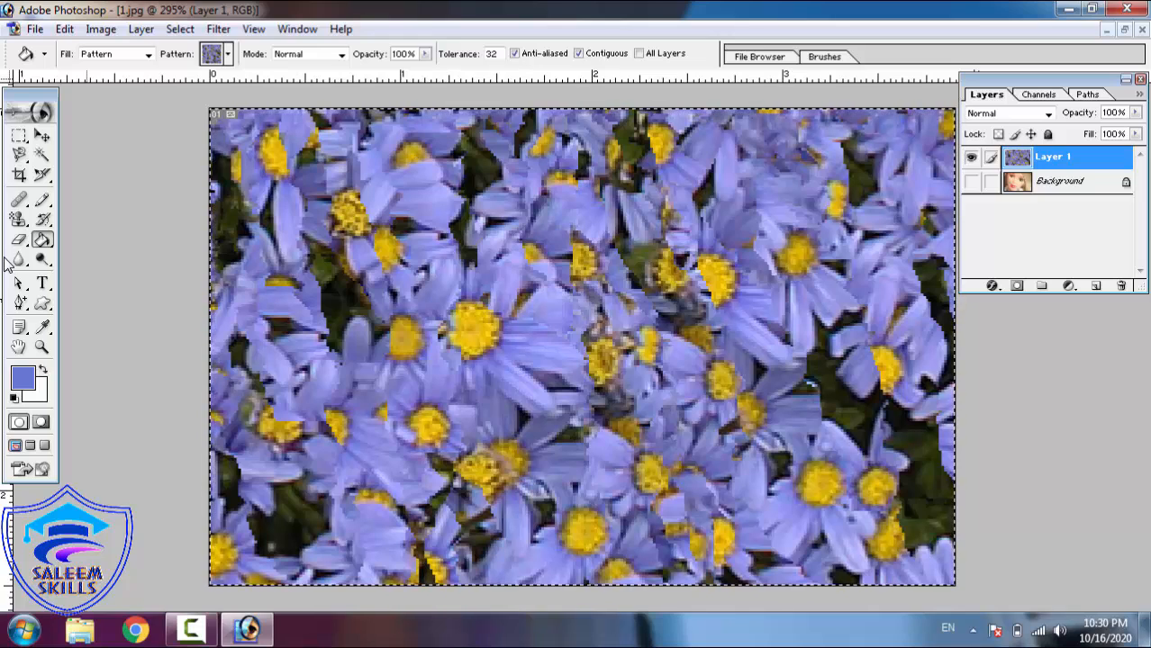
# Choose the purple pattern and fill part of the yellow flower center near the middle of the daisies with it
pyautogui.click(228, 54)
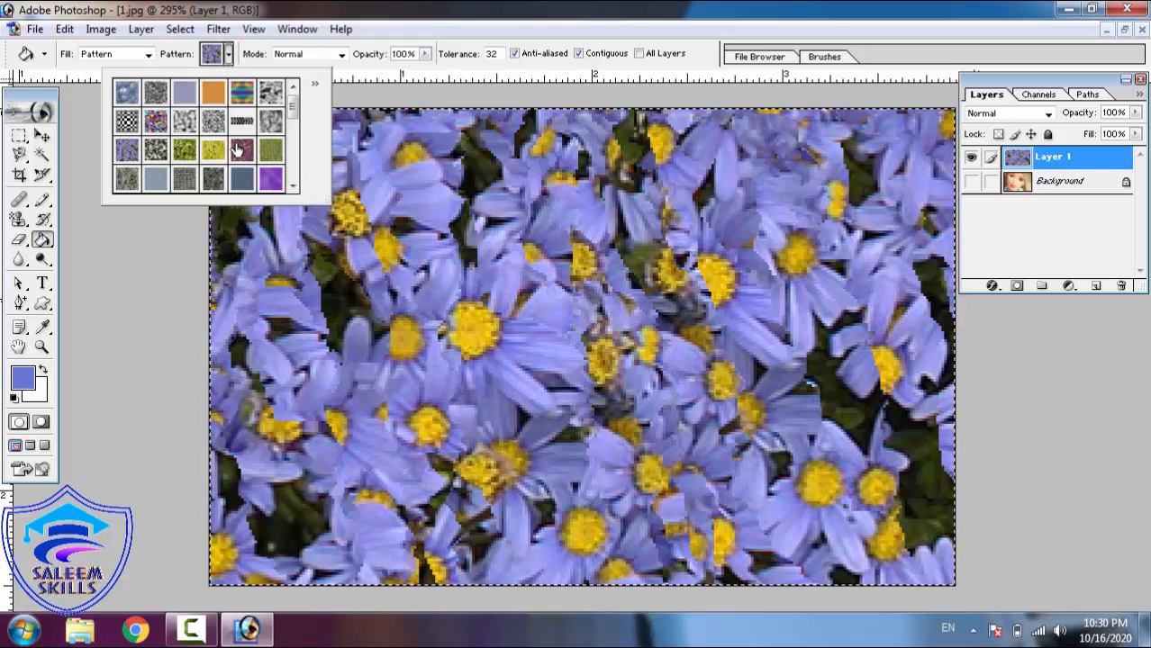
pyautogui.click(271, 179)
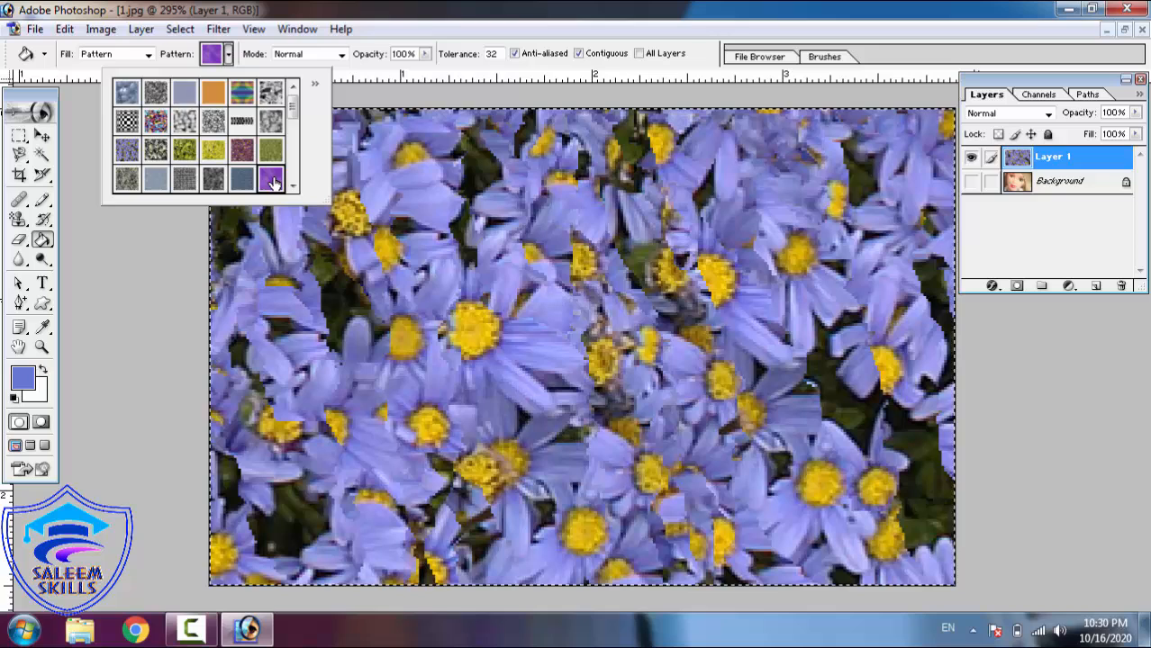
pyautogui.click(584, 248)
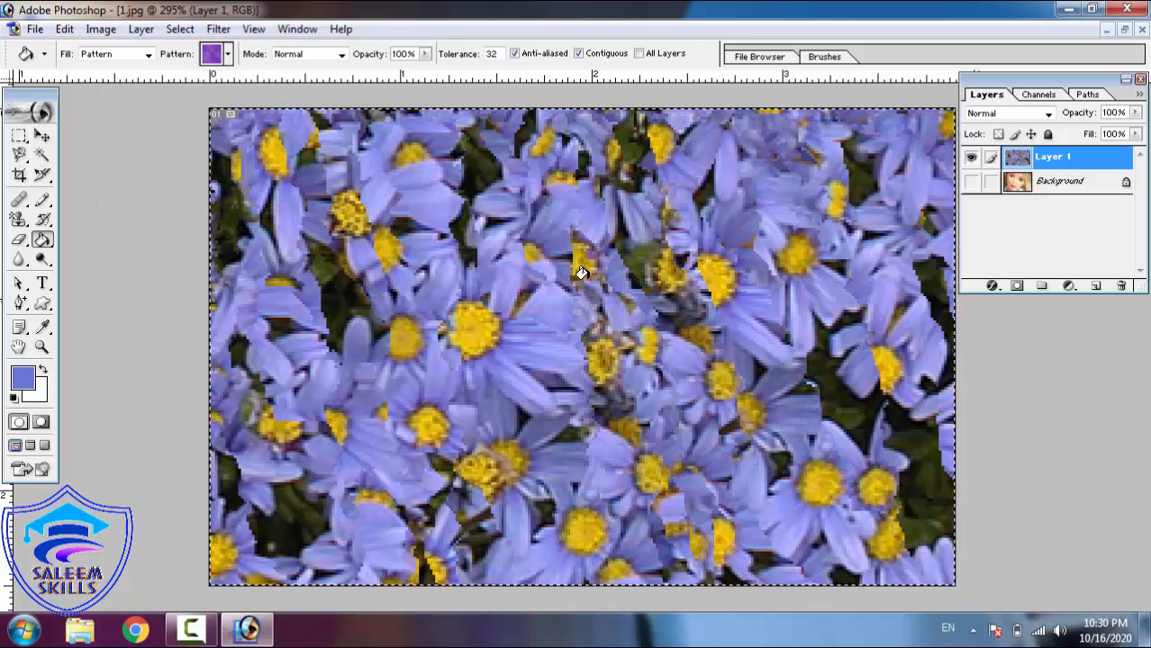
# Clear the daisies from the layer and fill it with the black-and-white checkered pattern
pyautogui.press('Delete')
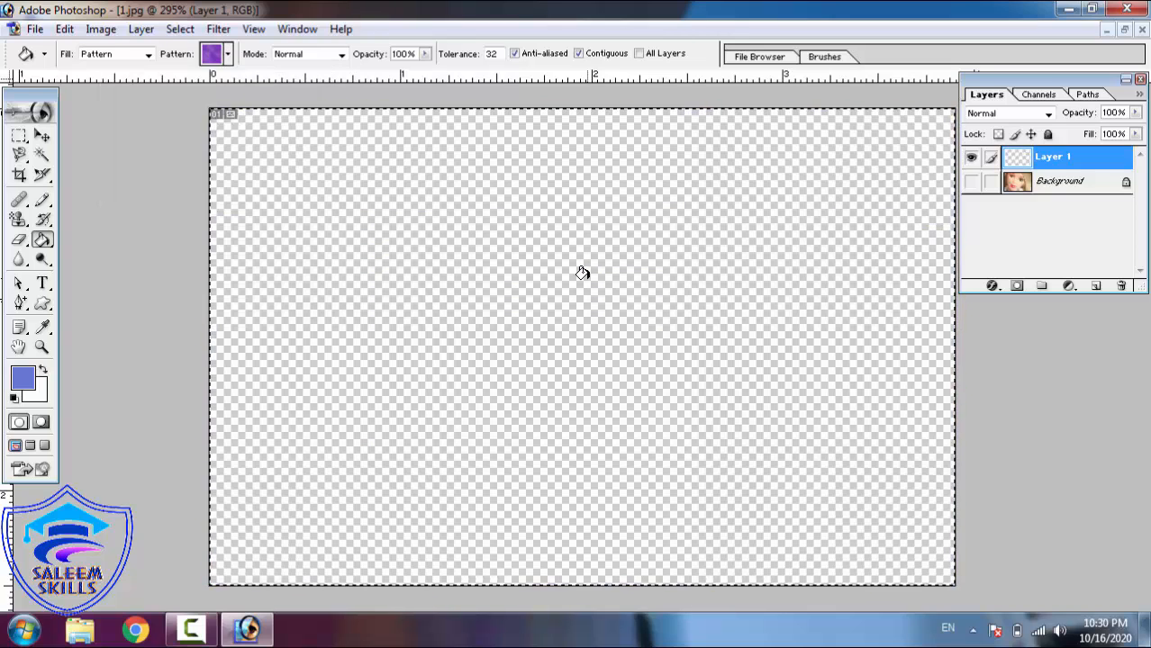
pyautogui.click(228, 54)
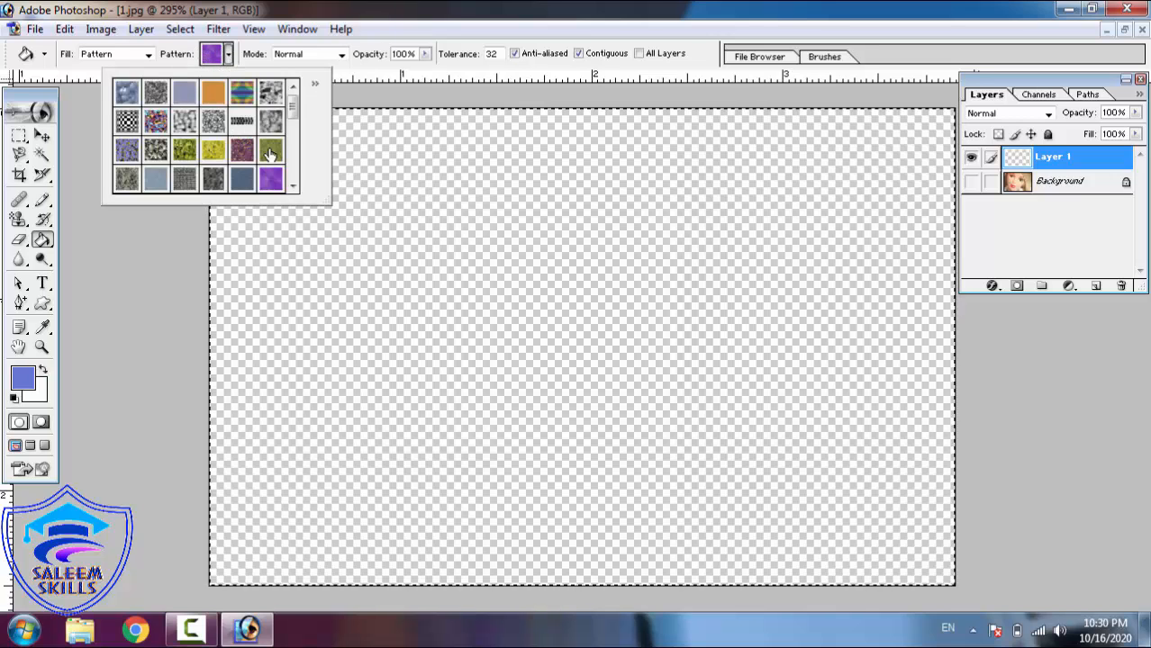
pyautogui.click(129, 125)
pyautogui.click(551, 260)
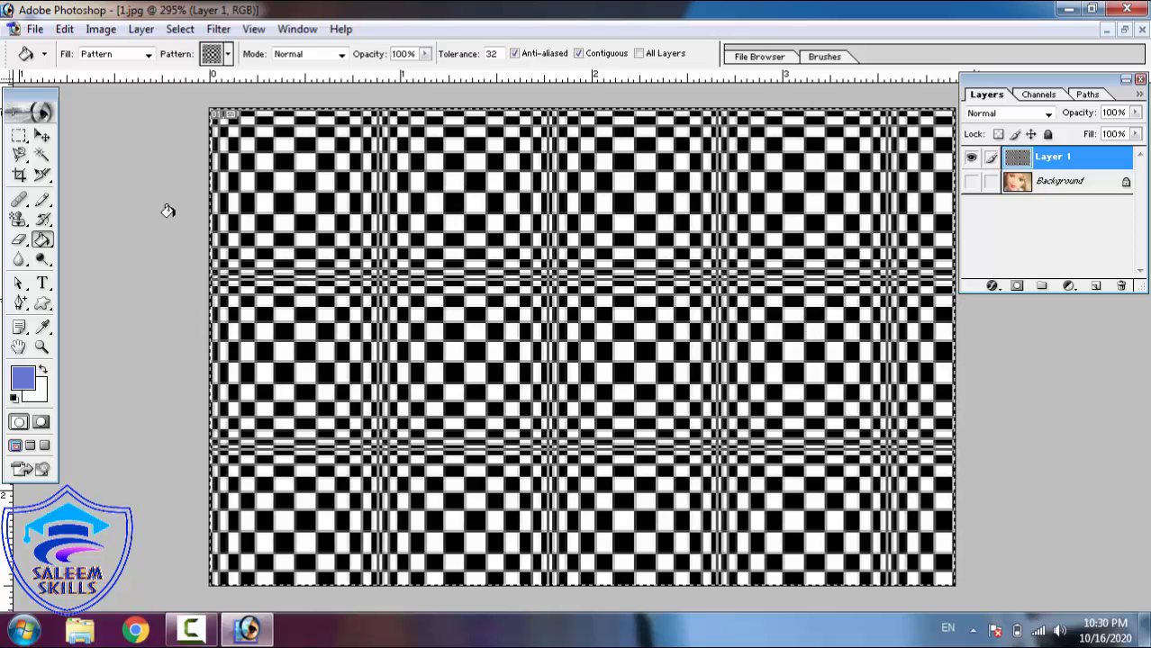
# Switch to the Gradient Tool, clear the checkered fill, swap the foreground and background colors, and fill the layer with white
pyautogui.click(41, 240)
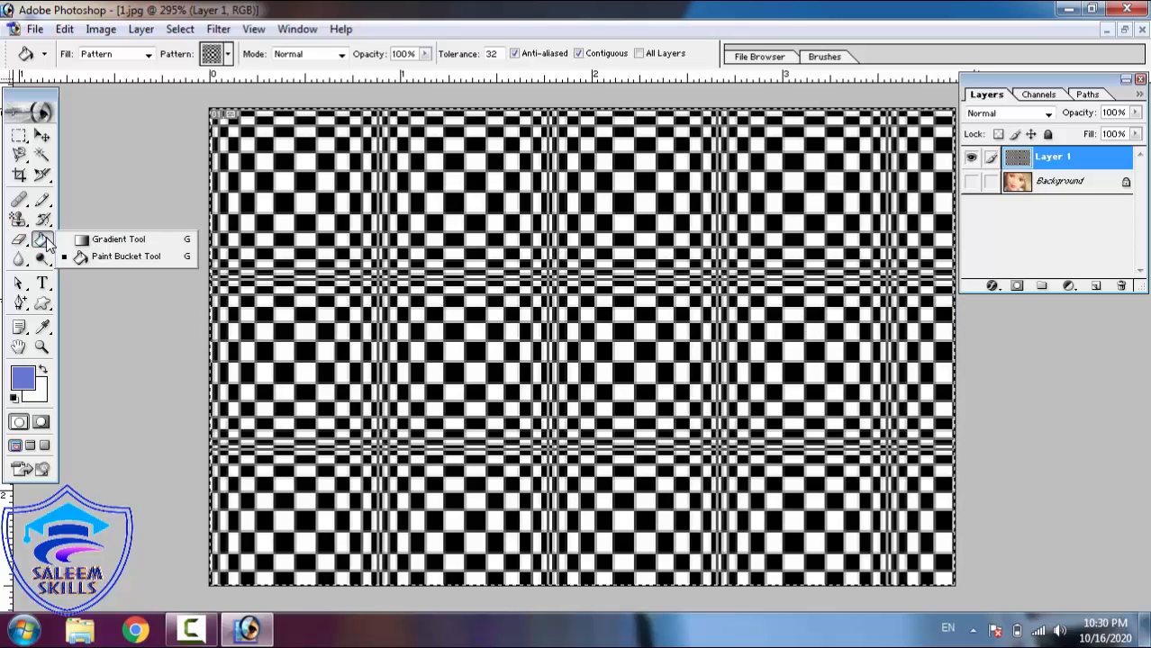
pyautogui.click(106, 241)
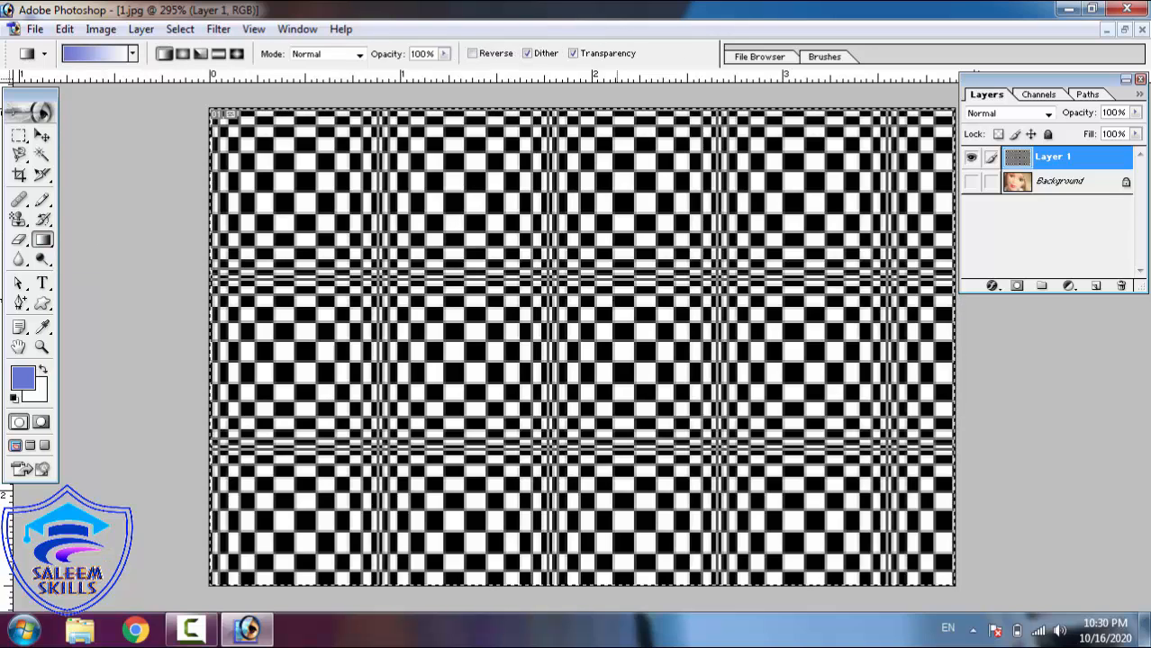
pyautogui.press('Delete')
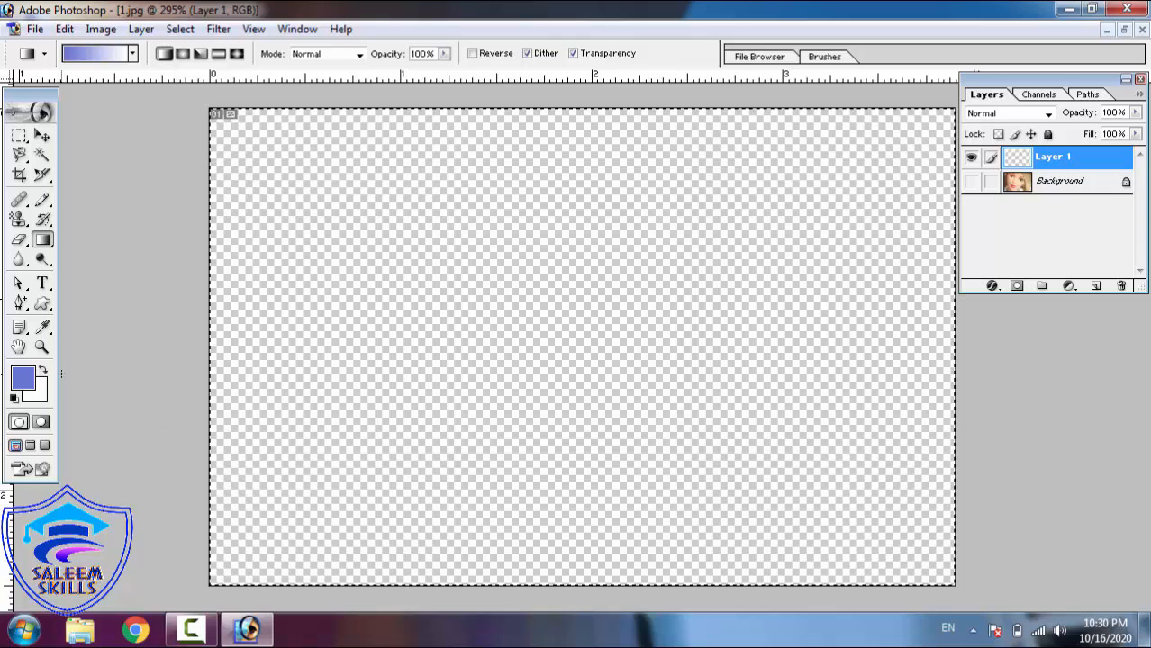
pyautogui.click(44, 369)
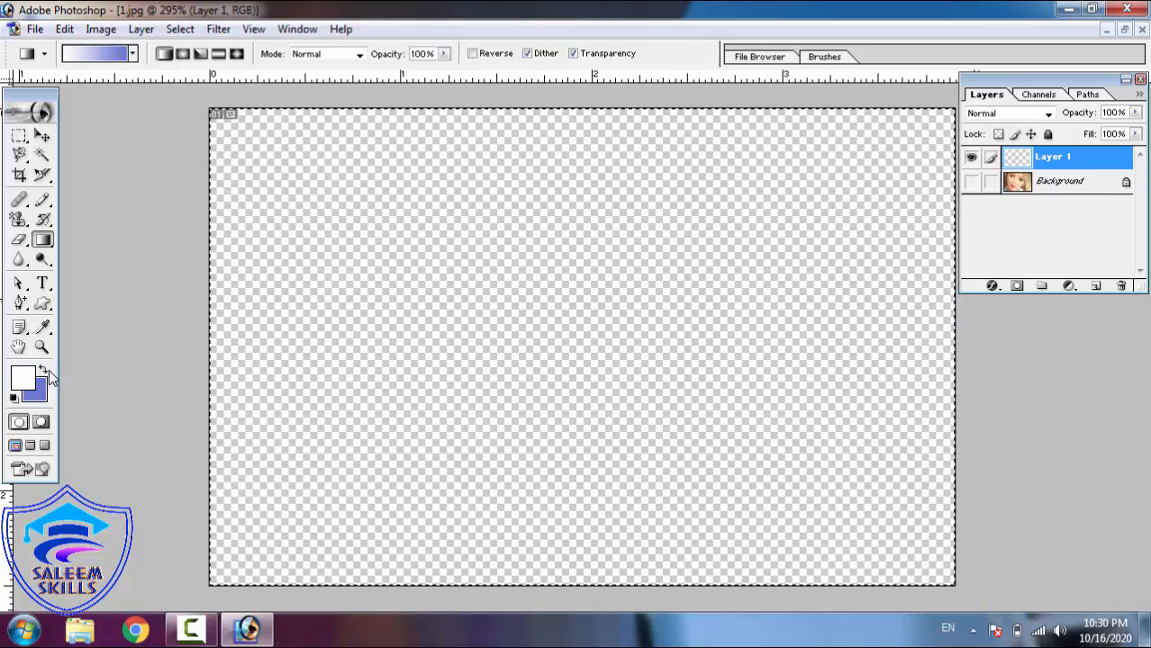
pyautogui.hotkey('alt', 'BackSpace')
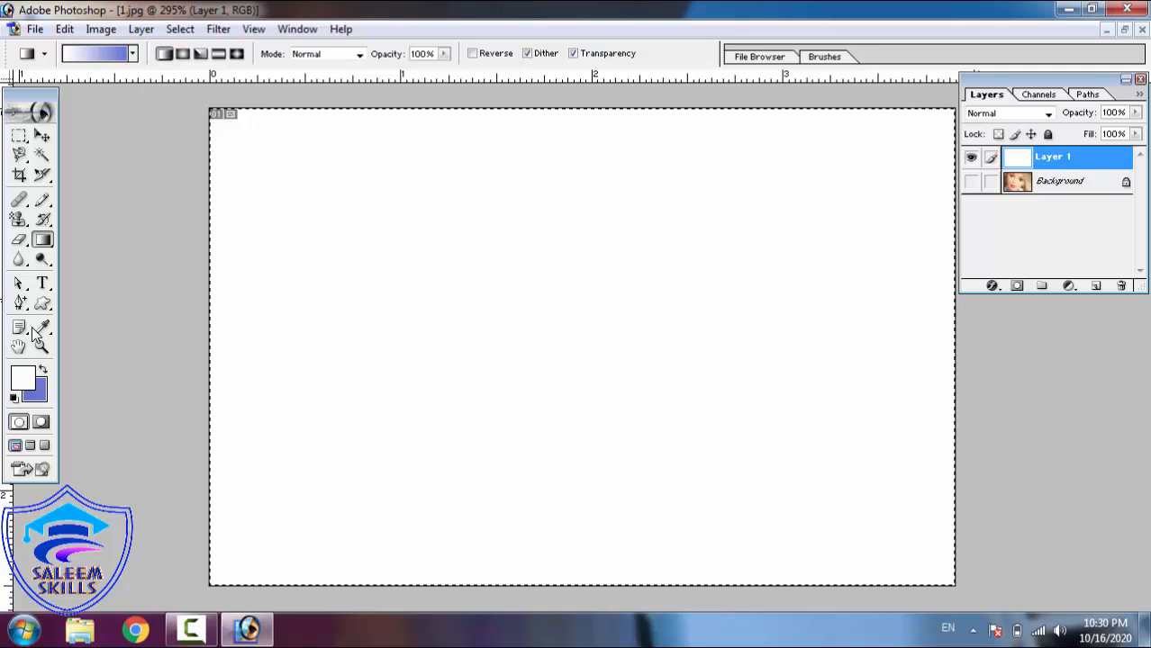
# Reset the colors to black and white, choose the red-to-green gradient, and draw it linearly from the layer's upper-left to lower-right corner
pyautogui.click(14, 399)
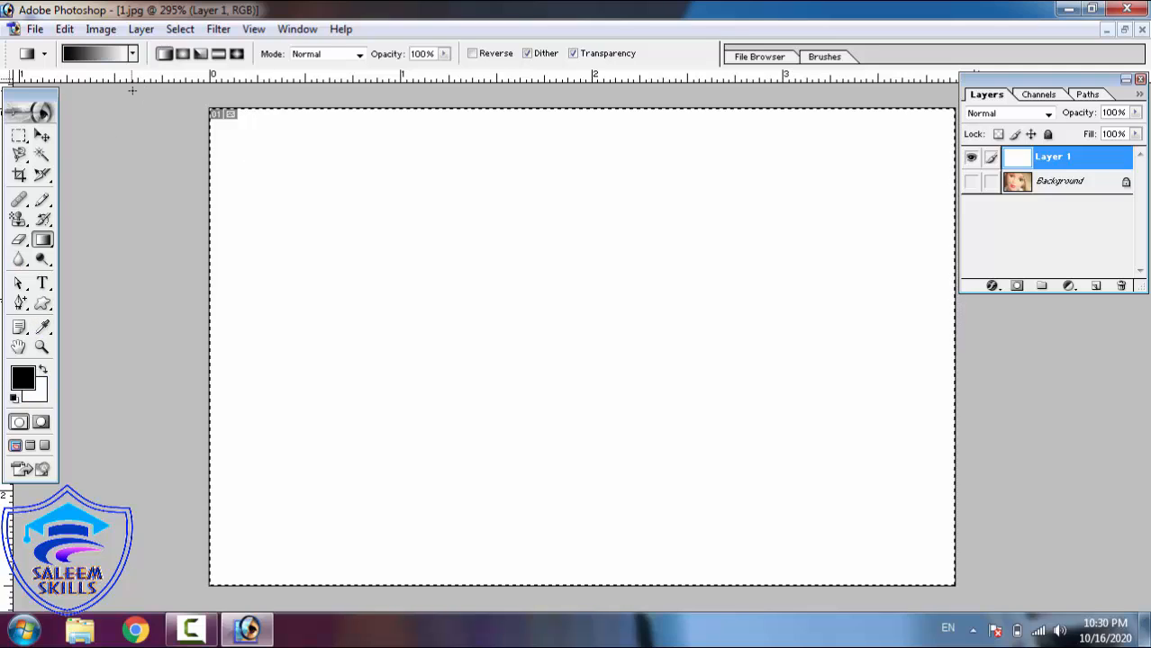
pyautogui.click(133, 54)
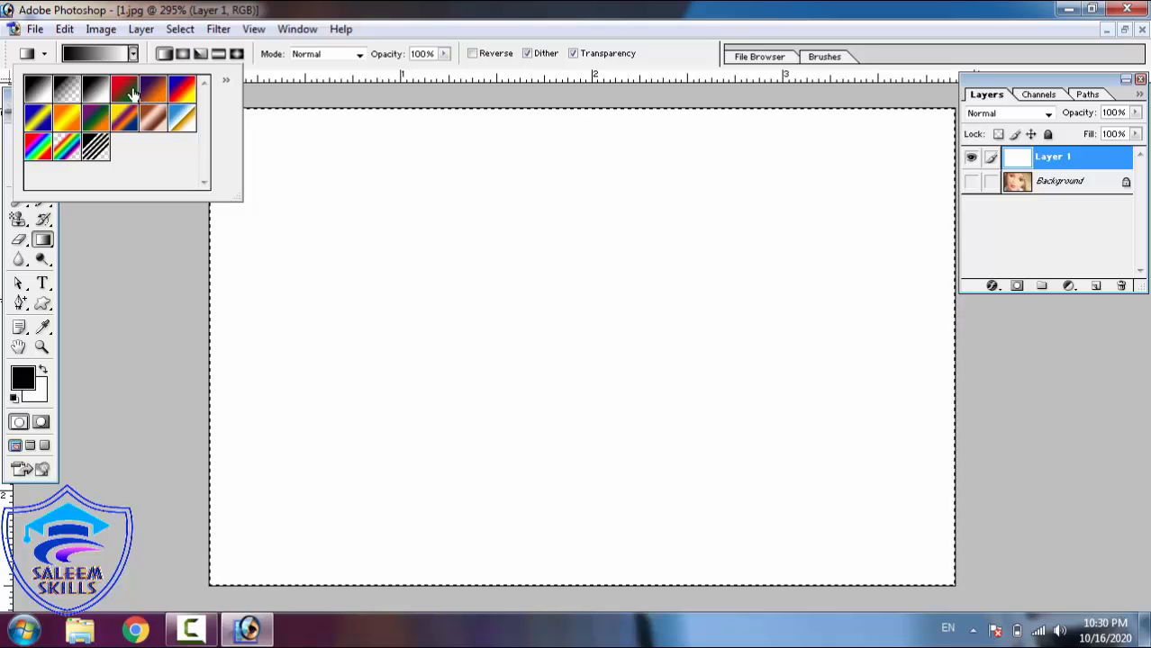
pyautogui.click(126, 90)
pyautogui.click(469, 173)
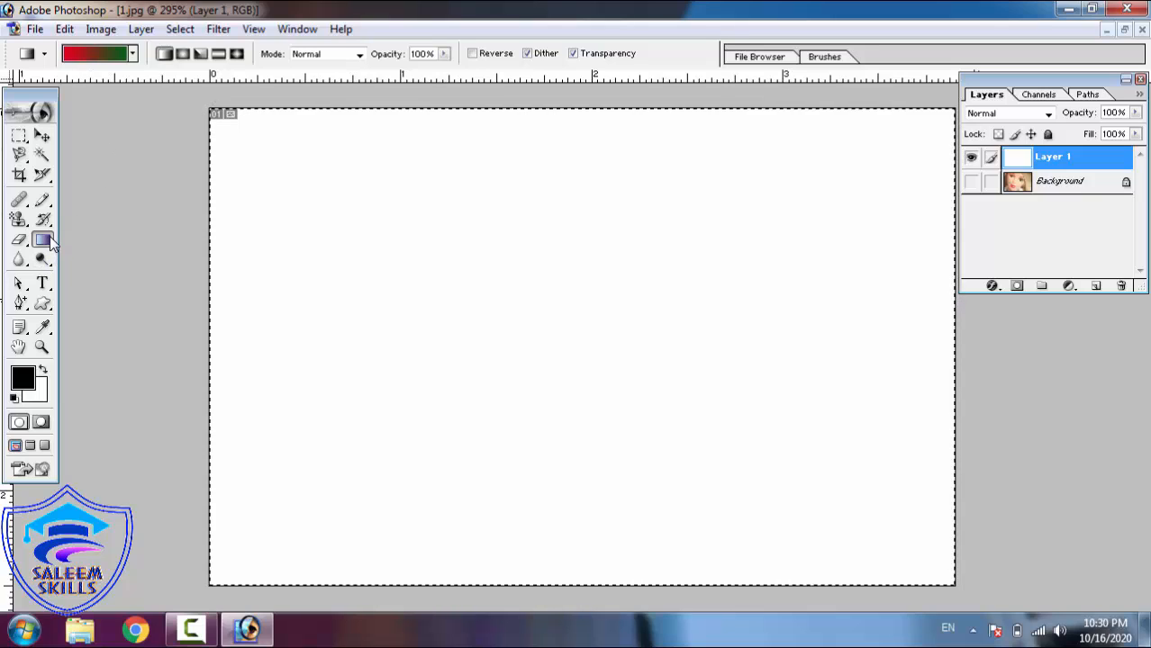
pyautogui.moveTo(50, 235); pyautogui.dragTo(95, 239)
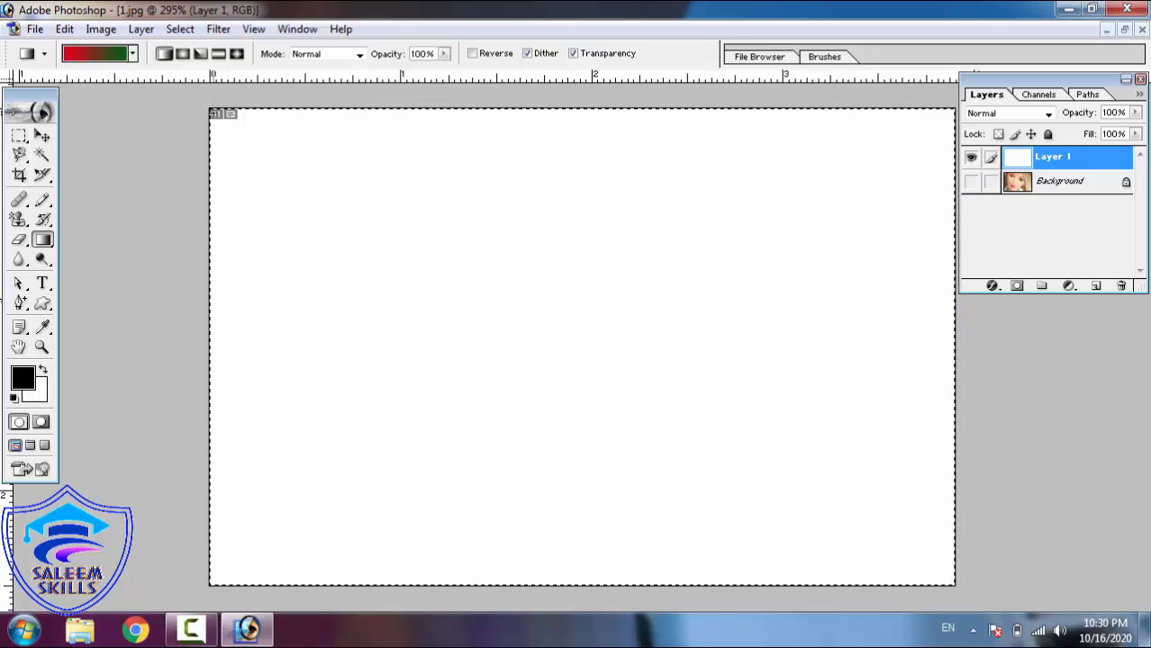
pyautogui.moveTo(216, 115); pyautogui.dragTo(958, 587)
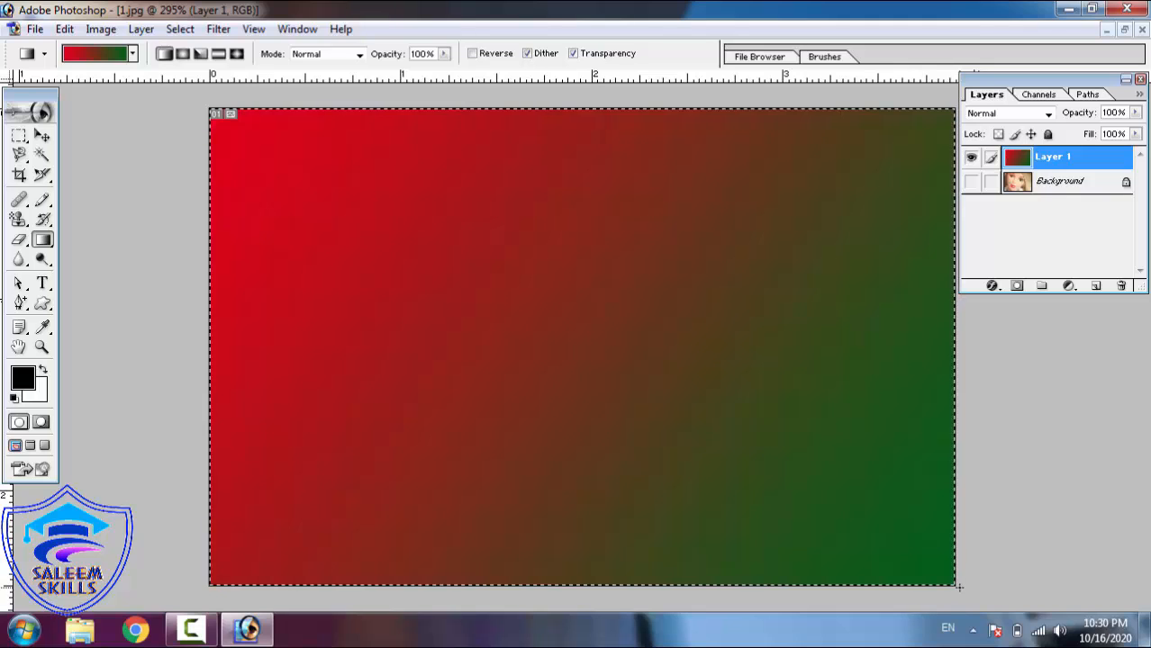
# Draw red-to-green radial gradients, one spreading from the upper-left corner and another from the layer's top center down to the bottom edge
pyautogui.click(183, 55)
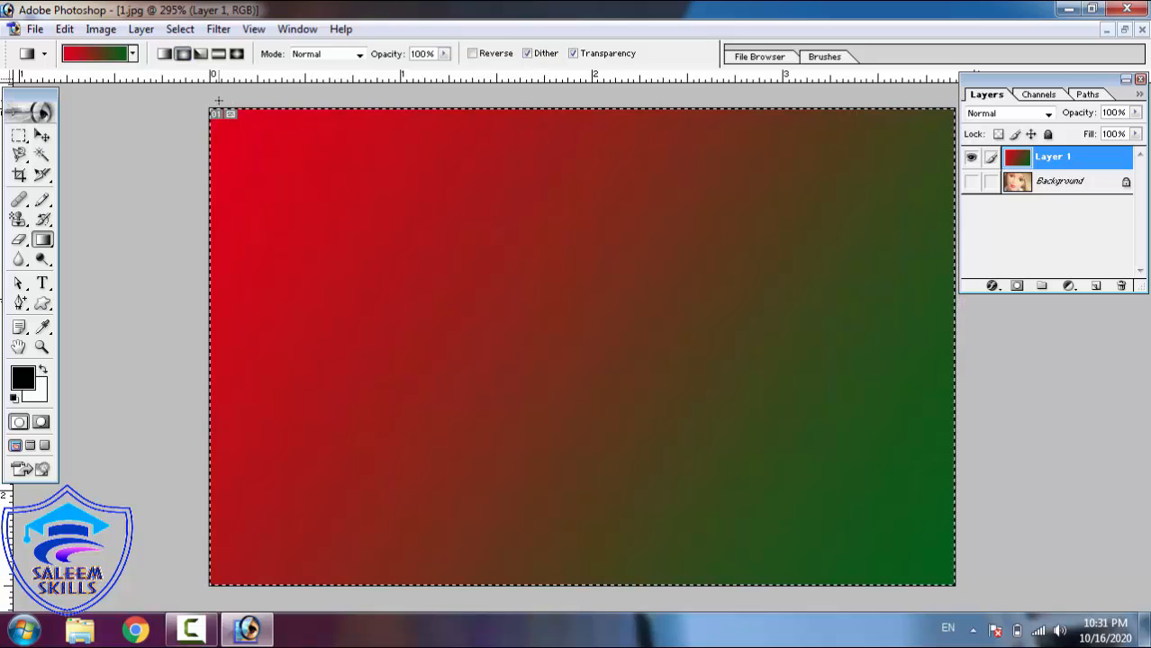
pyautogui.moveTo(676, 359); pyautogui.dragTo(906, 544)
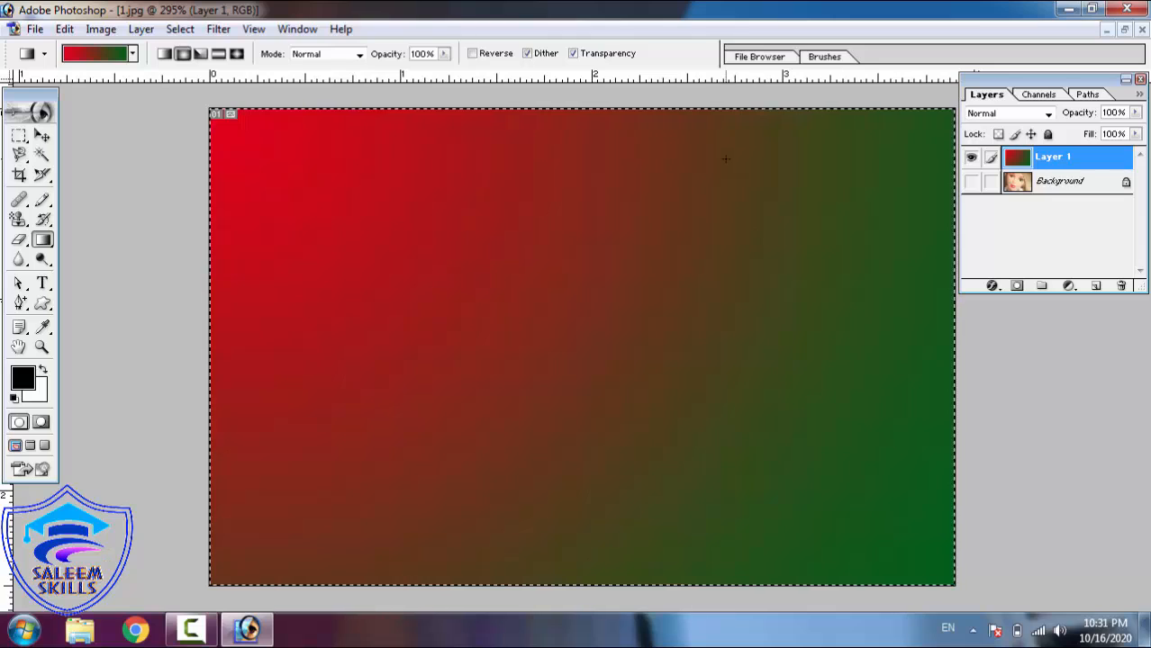
pyautogui.moveTo(595, 478); pyautogui.dragTo(563, 590)
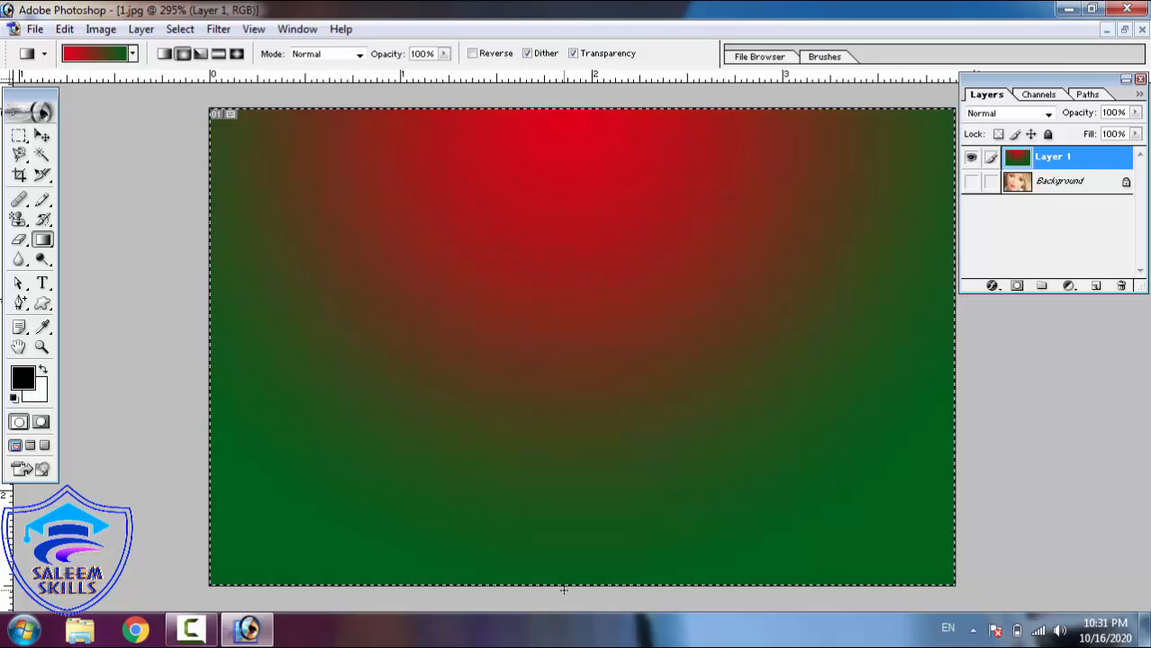
# Draw an angle gradient diagonally across the layer, and cover it with a slanted reflected gradient
pyautogui.click(200, 53)
pyautogui.moveTo(463, 228); pyautogui.dragTo(786, 449)
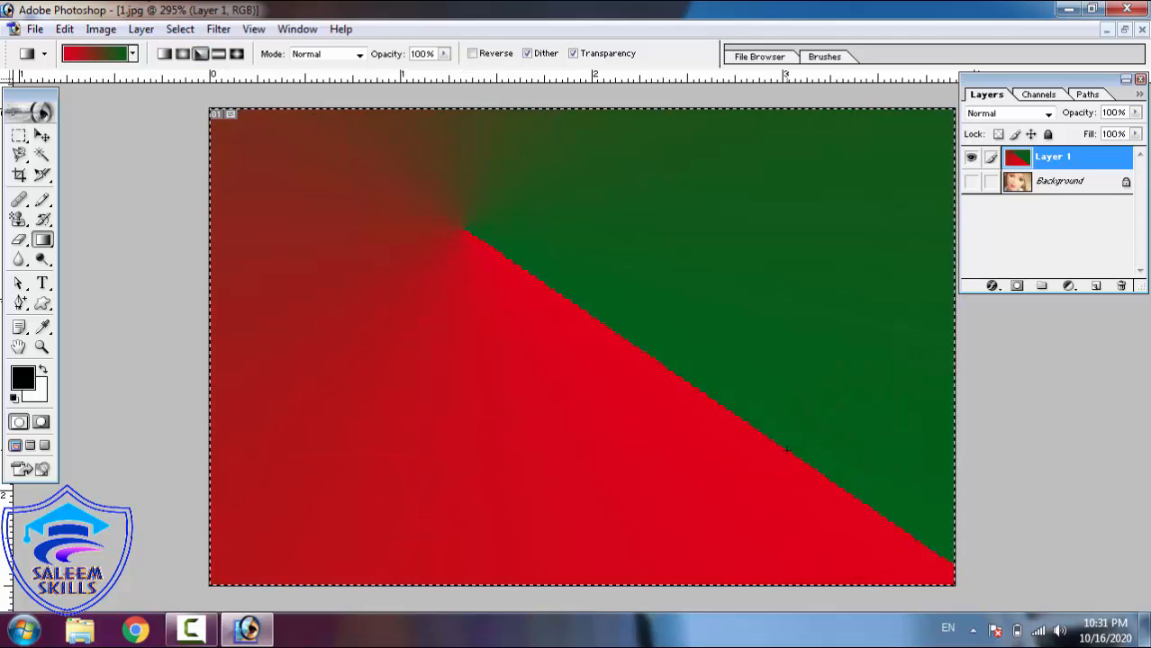
pyautogui.click(218, 53)
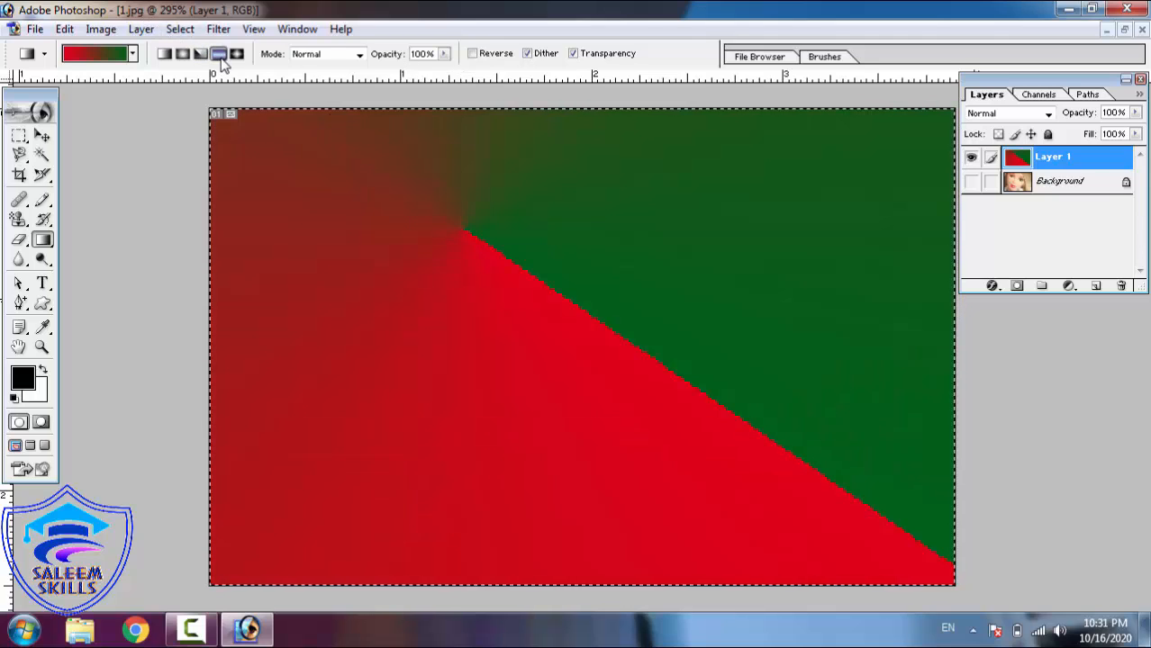
pyautogui.moveTo(593, 187); pyautogui.dragTo(964, 362)
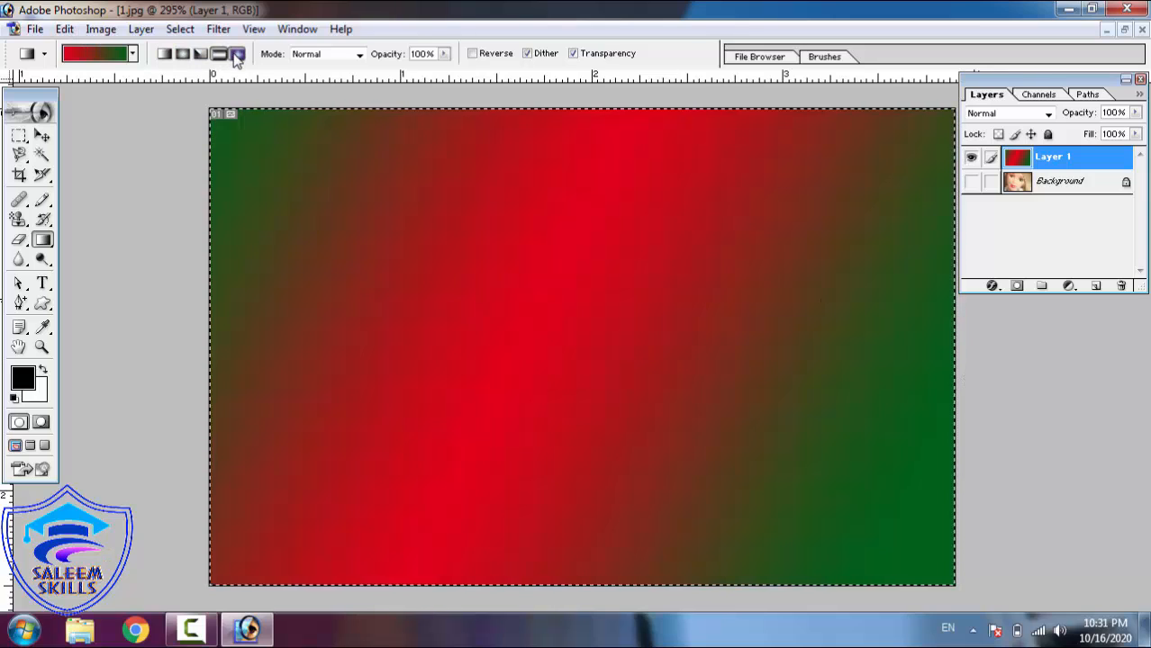
# Switch to the diamond gradient style and draw it from near the layer's center, and again from the upper-left to the lower-right corner
pyautogui.moveTo(492, 267); pyautogui.dragTo(904, 500)
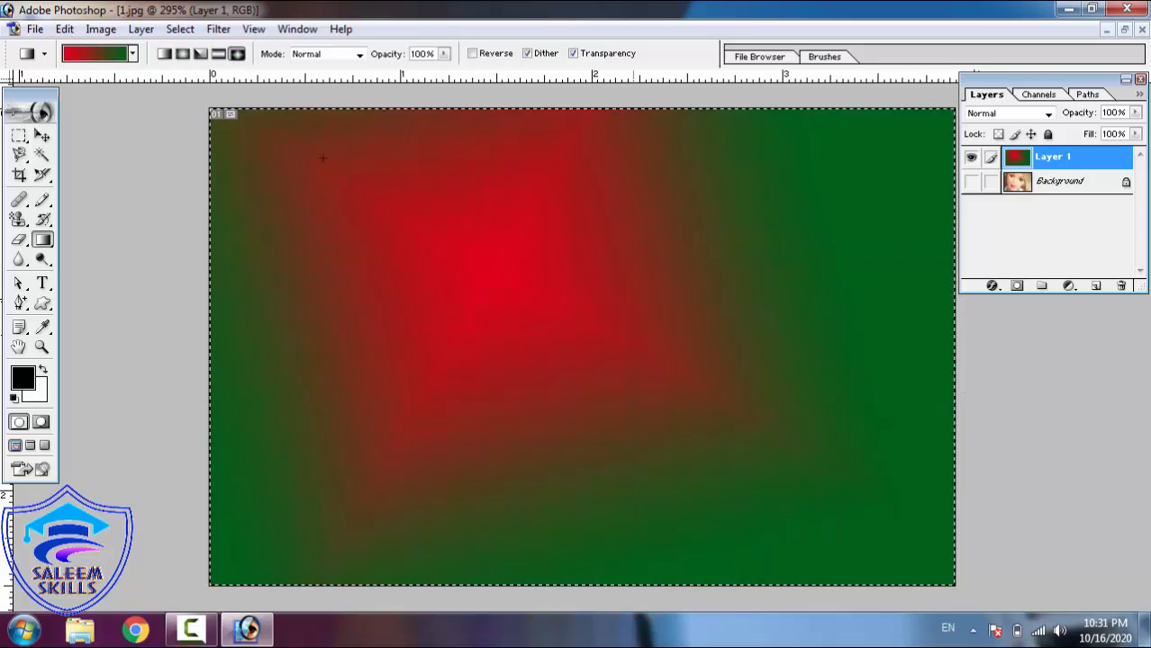
pyautogui.moveTo(216, 117); pyautogui.dragTo(954, 585)
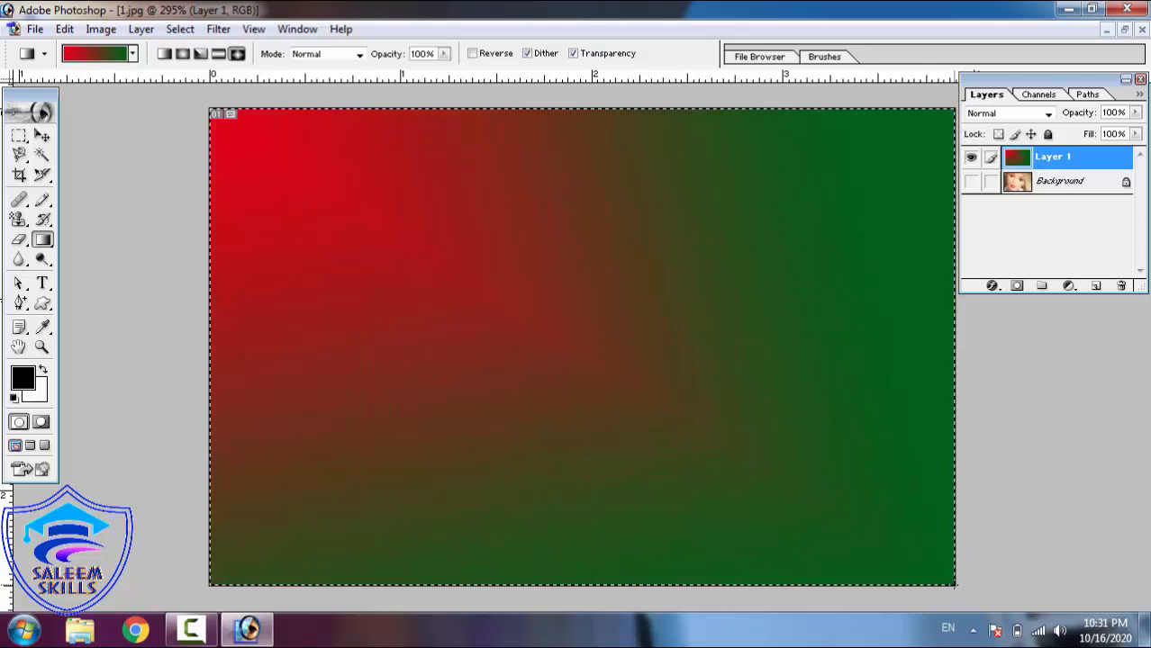
# Choose the blue-red-yellow gradient and draw diamond gradients of varying size and origin, finishing with one from the upper-left area to the lower-right corner
pyautogui.click(132, 55)
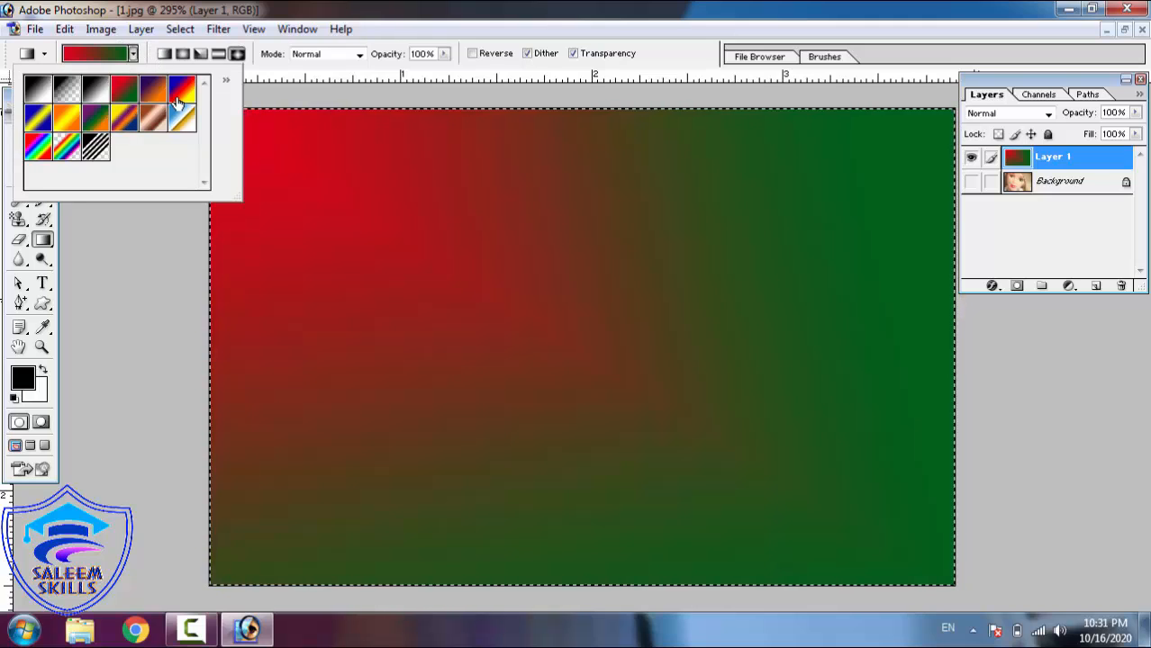
pyautogui.click(178, 102)
pyautogui.click(570, 274)
pyautogui.moveTo(560, 268); pyautogui.dragTo(905, 531)
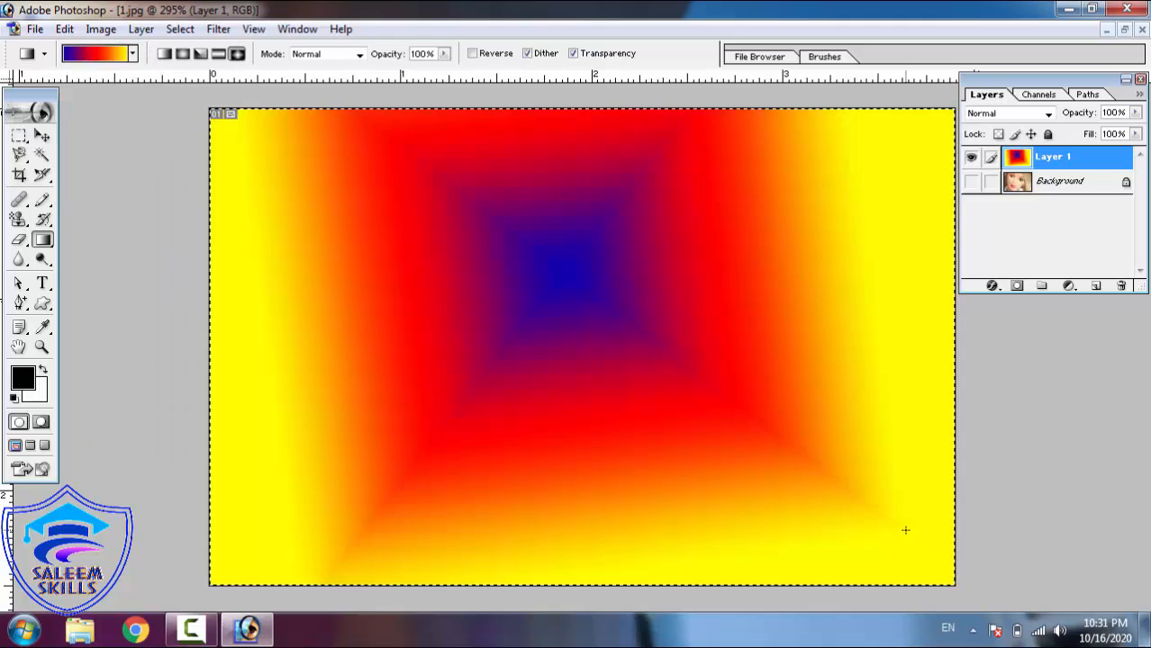
pyautogui.moveTo(381, 224); pyautogui.dragTo(642, 422)
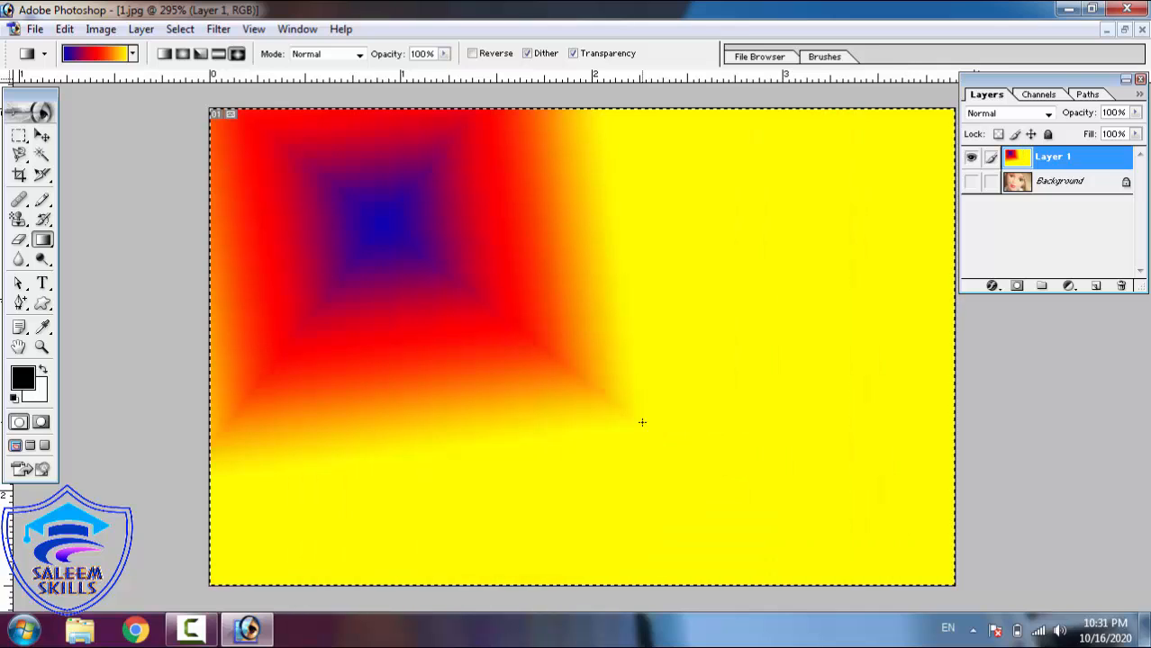
pyautogui.moveTo(589, 345); pyautogui.dragTo(643, 399)
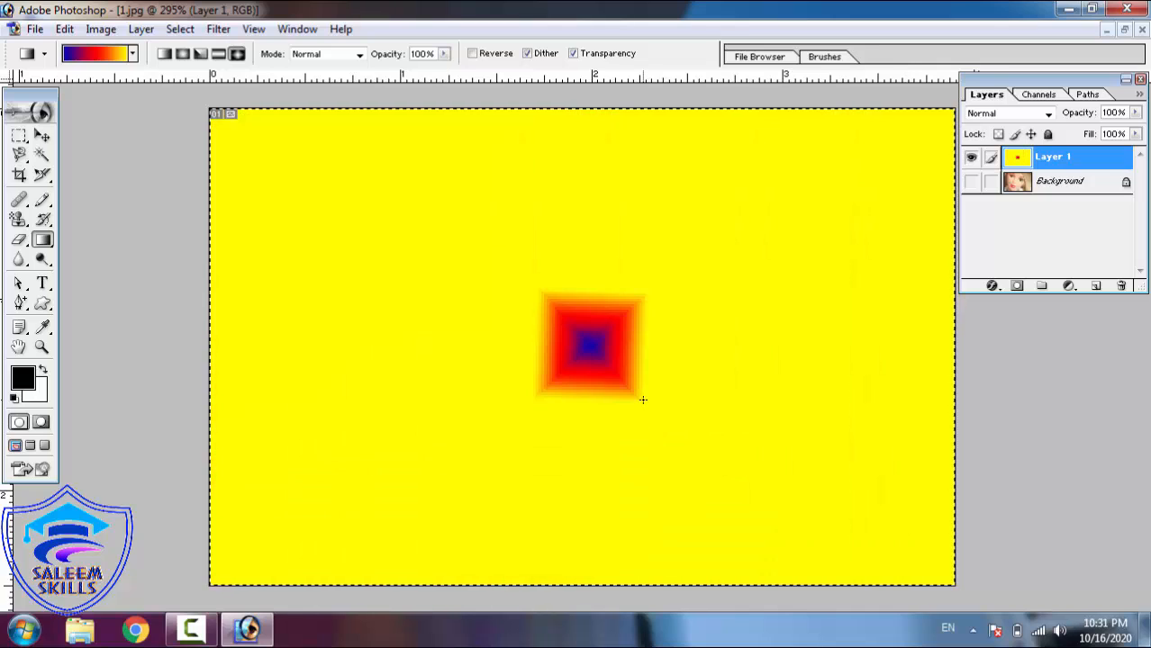
pyautogui.moveTo(269, 145); pyautogui.dragTo(957, 586)
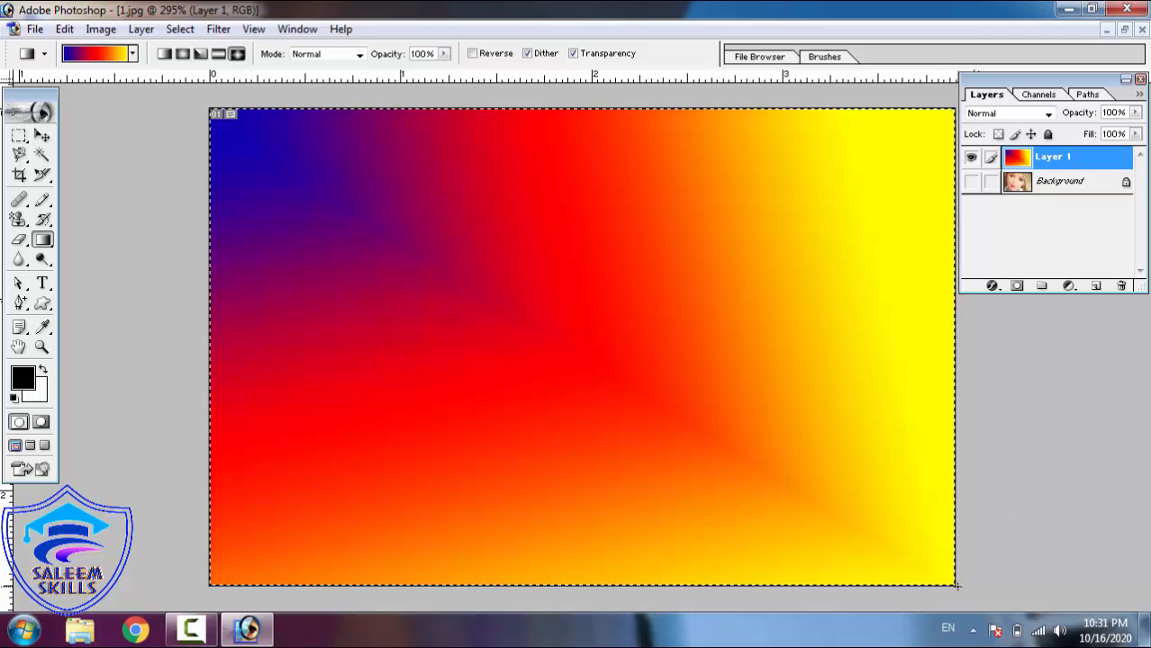
# Draw two more diamond gradients in different directions, and cover them with one in Dissolve mode from the left side to the lower right
pyautogui.moveTo(786, 271); pyautogui.dragTo(342, 391)
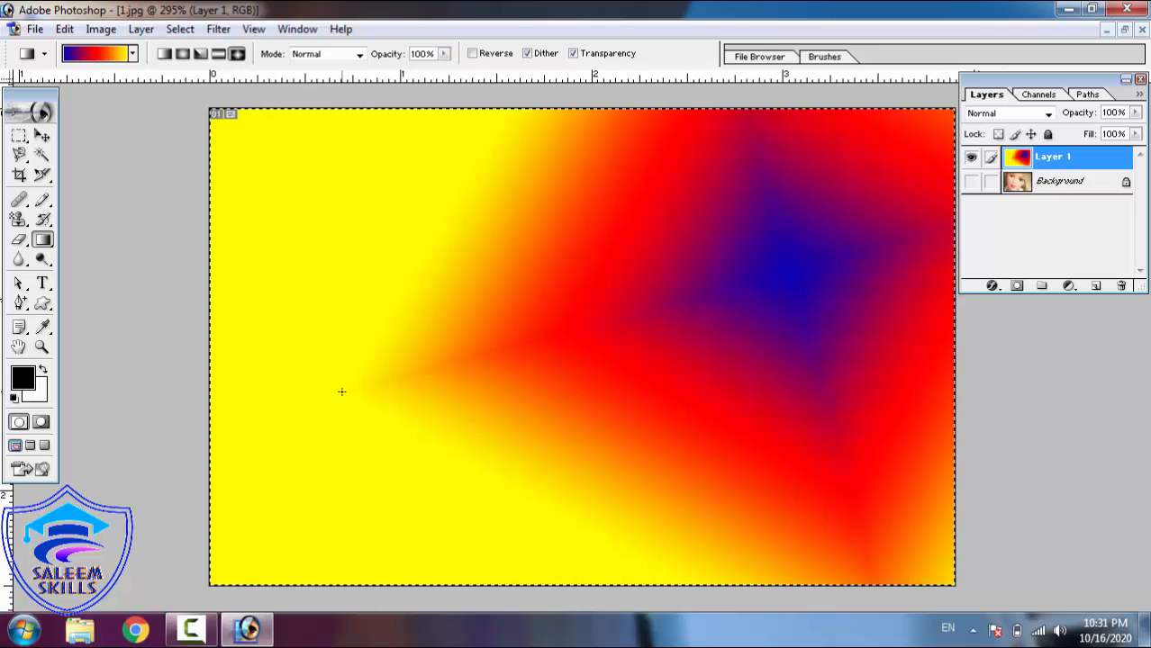
pyautogui.moveTo(432, 340); pyautogui.dragTo(729, 253)
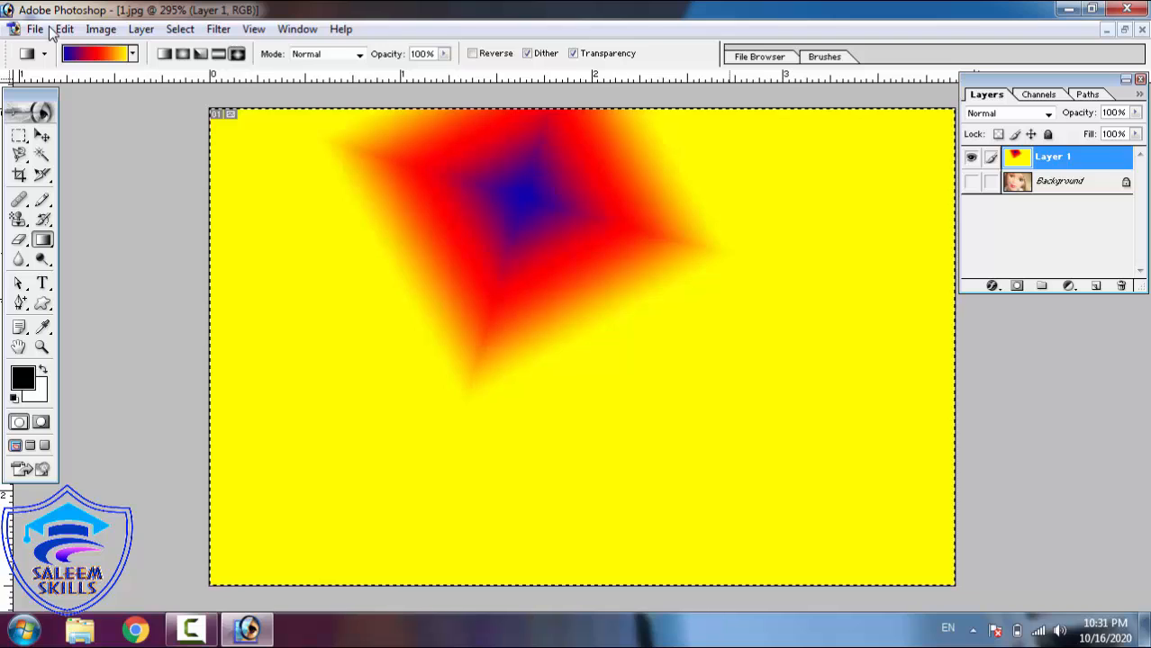
pyautogui.click(330, 55)
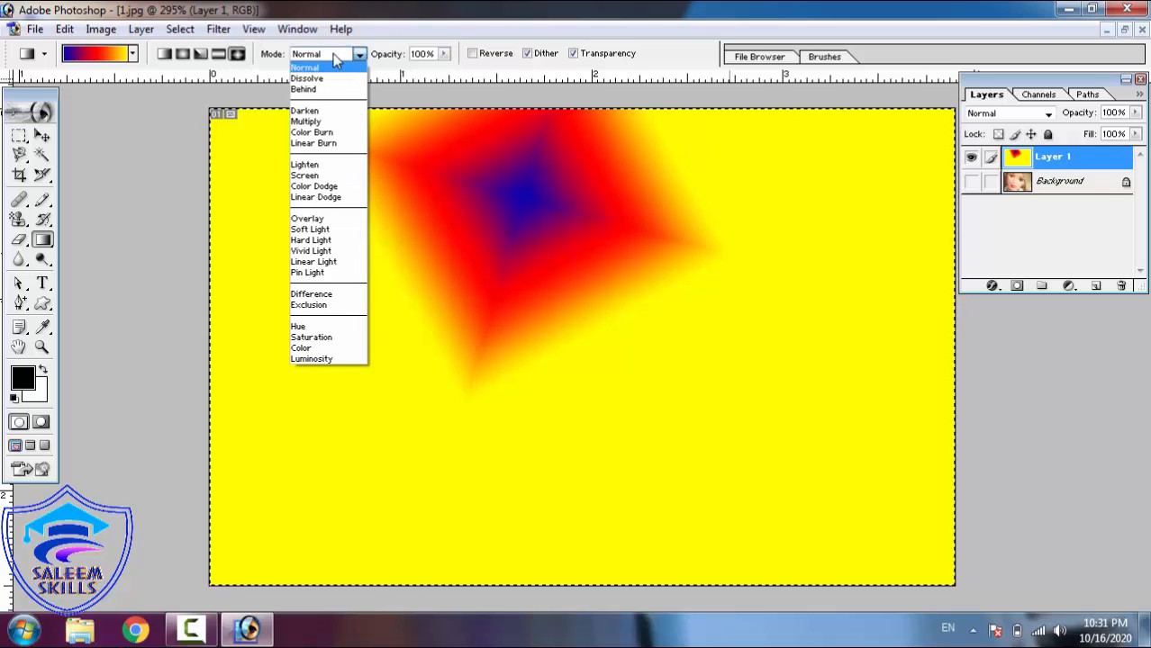
pyautogui.click(321, 82)
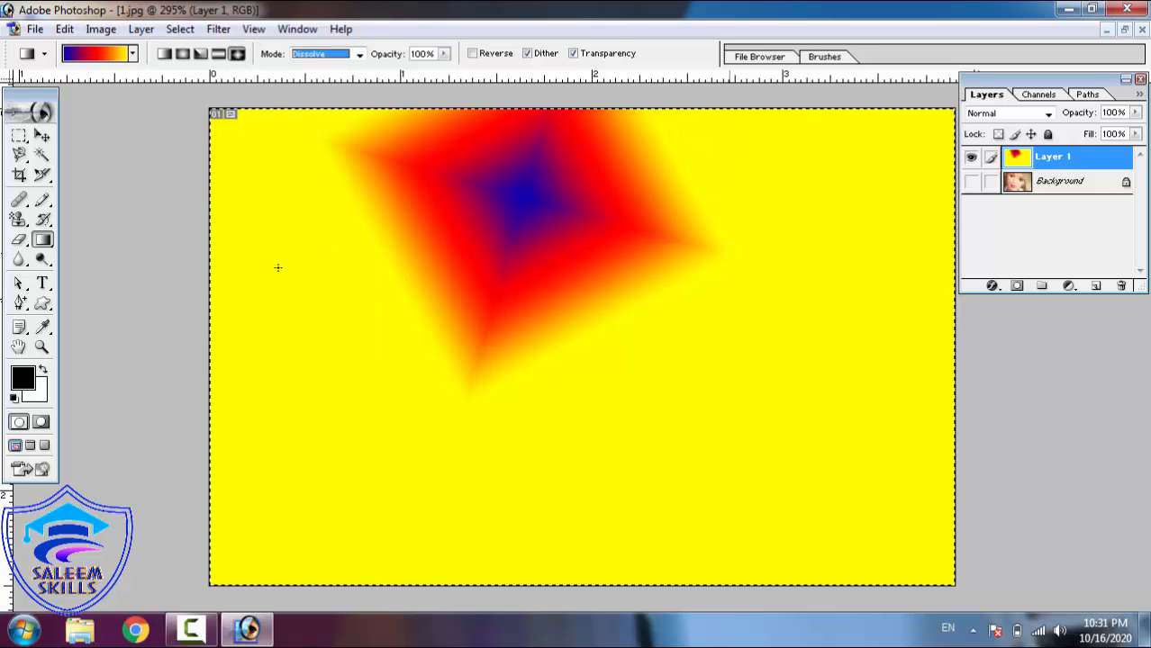
pyautogui.moveTo(279, 269); pyautogui.dragTo(731, 564)
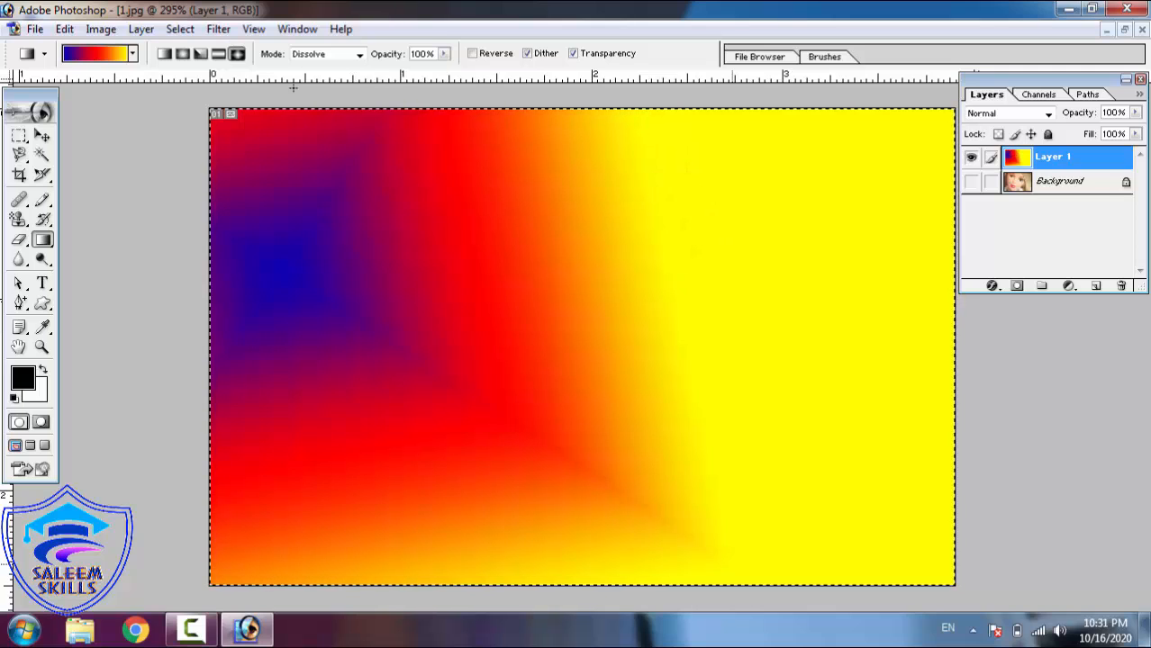
# Set the gradient's blending mode to Behind and try diamond gradients from the upper-right area and from the lower left to the upper right
pyautogui.click(340, 55)
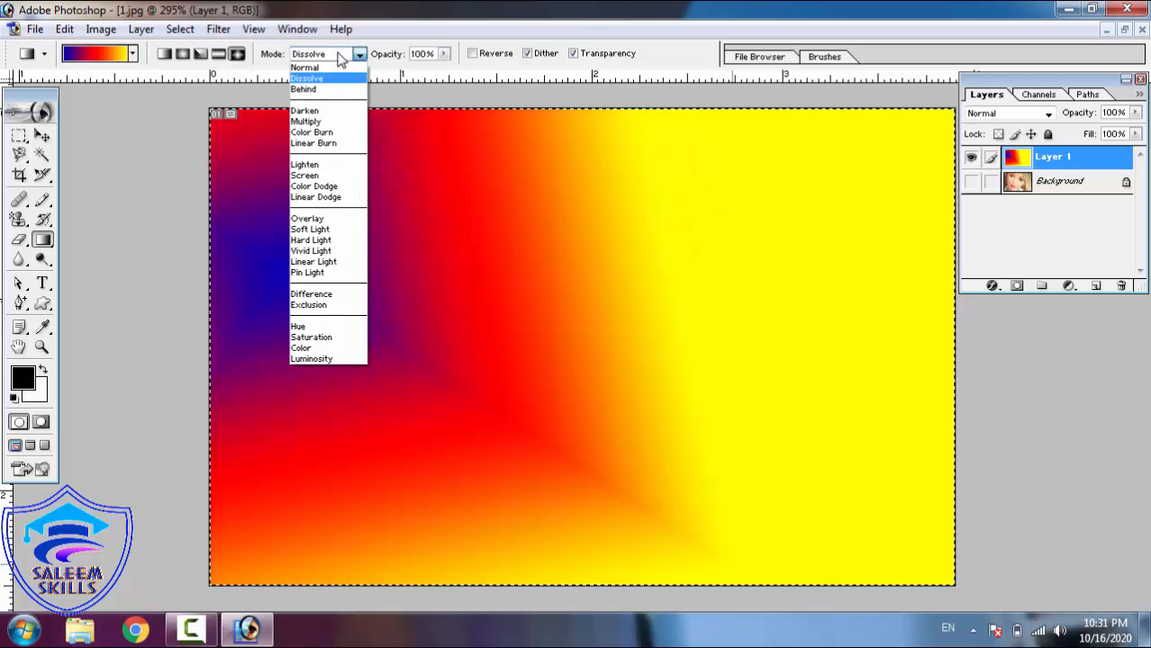
pyautogui.click(320, 89)
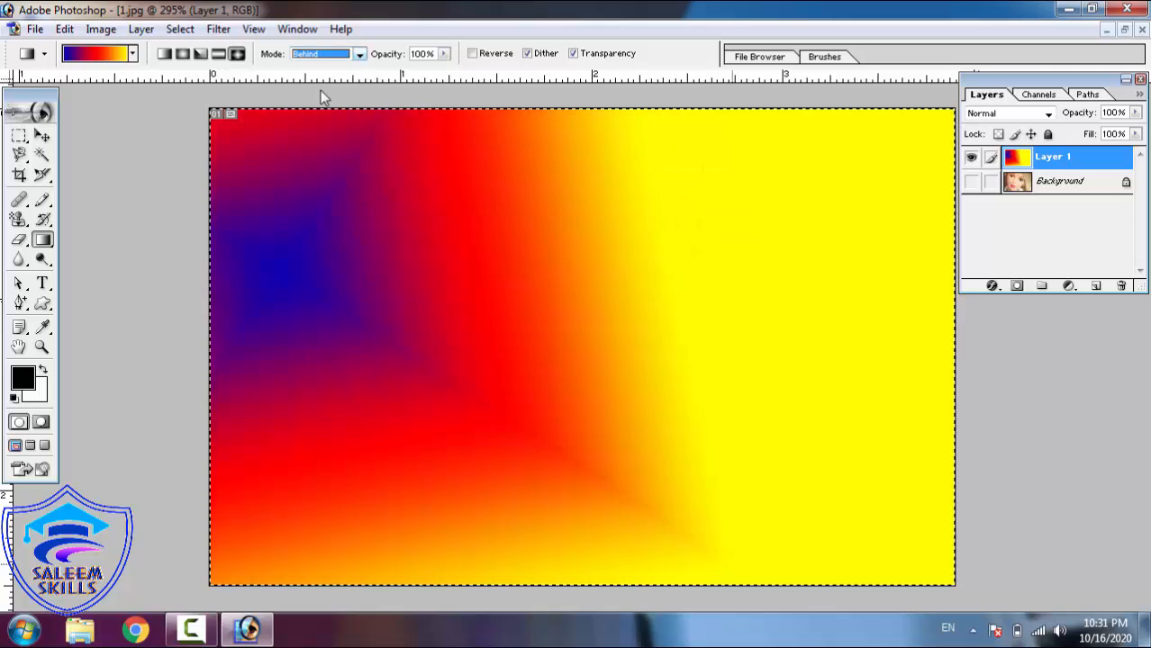
pyautogui.moveTo(793, 230); pyautogui.dragTo(1035, 403)
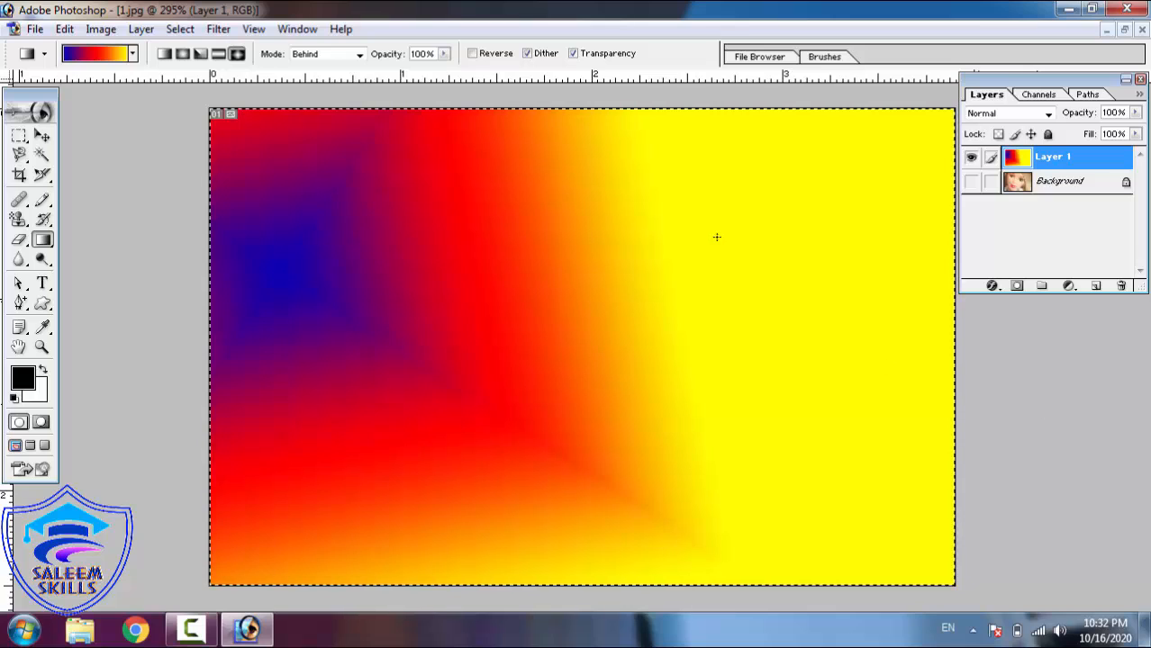
pyautogui.moveTo(309, 450); pyautogui.dragTo(848, 164)
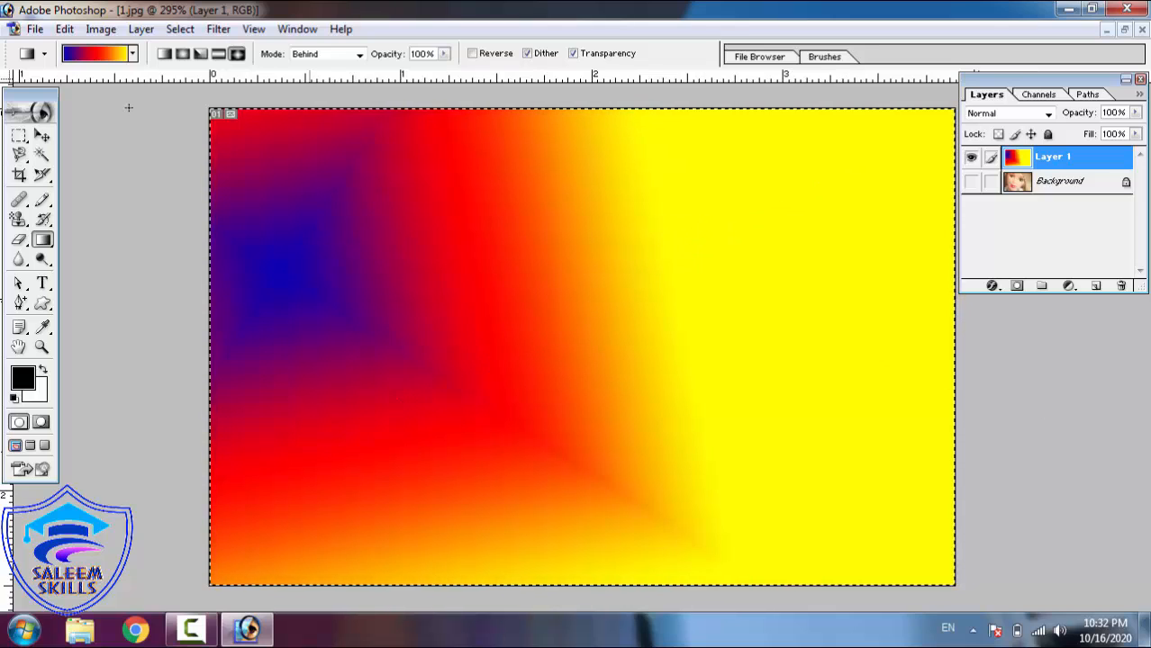
# Set the gradient's mode to Multiply and layer three diamond gradients toward the lower right, the last starting at the layer's upper-left corner
pyautogui.click(351, 55)
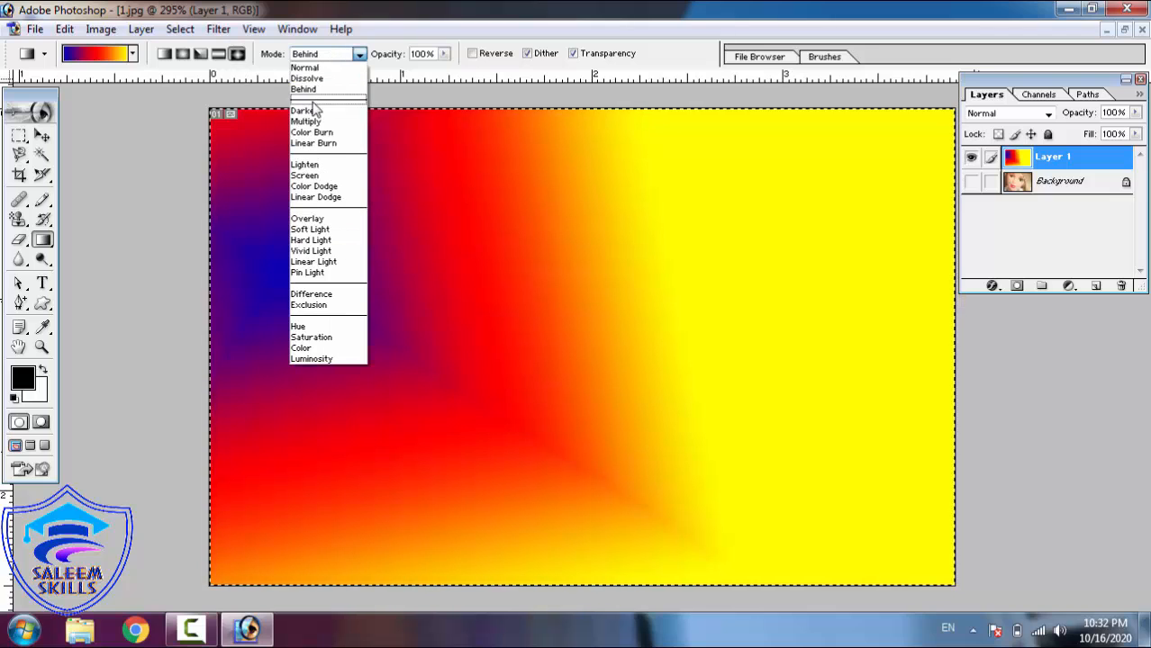
pyautogui.click(311, 122)
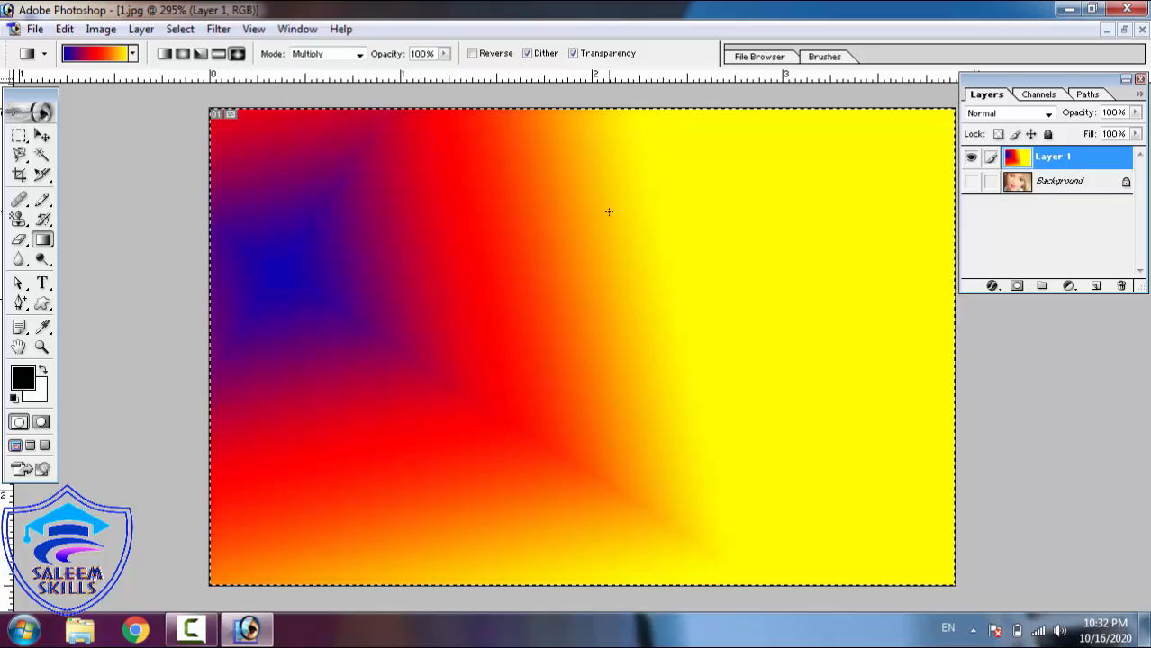
pyautogui.moveTo(608, 211); pyautogui.dragTo(1126, 449)
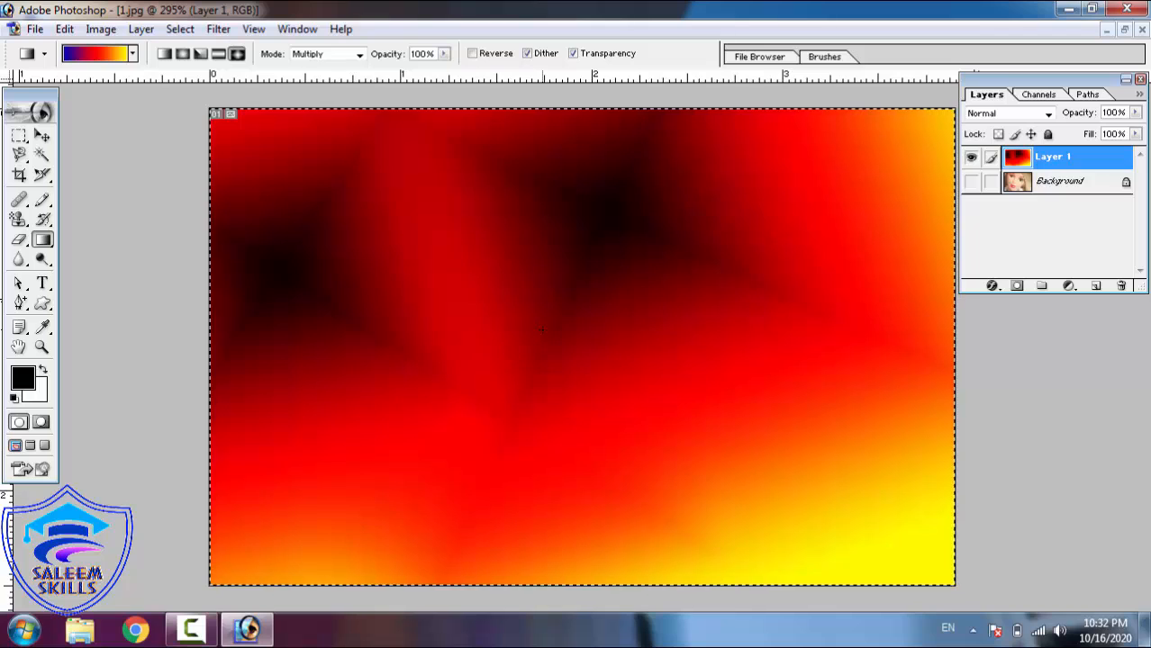
pyautogui.moveTo(541, 329); pyautogui.dragTo(847, 453)
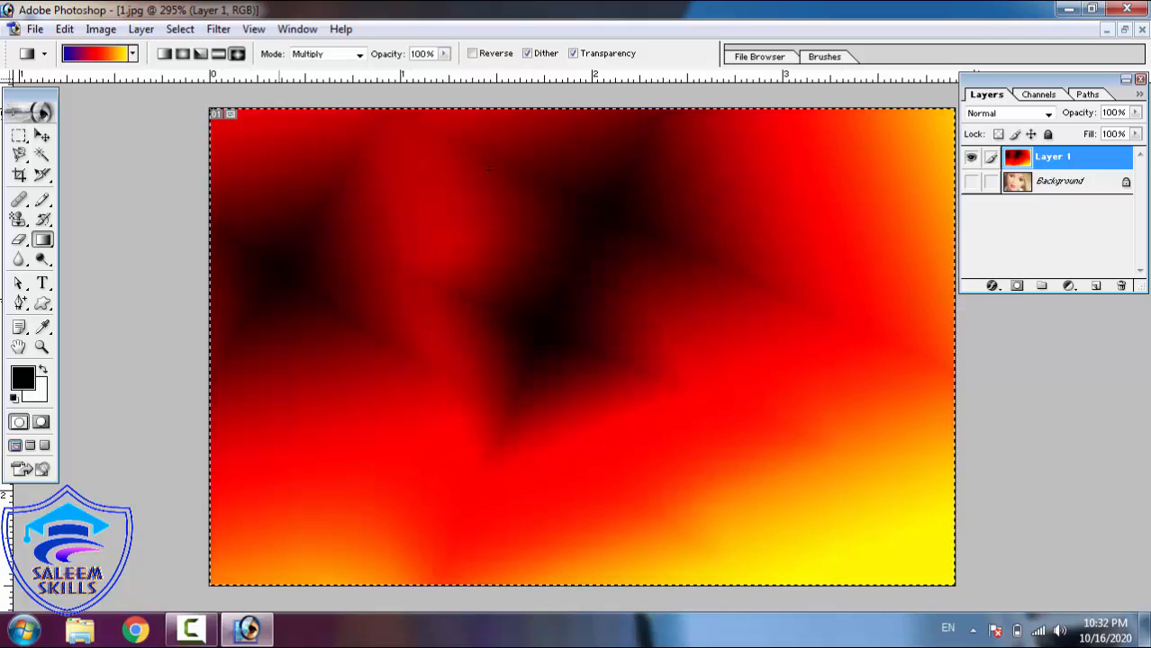
pyautogui.moveTo(212, 109); pyautogui.dragTo(989, 603)
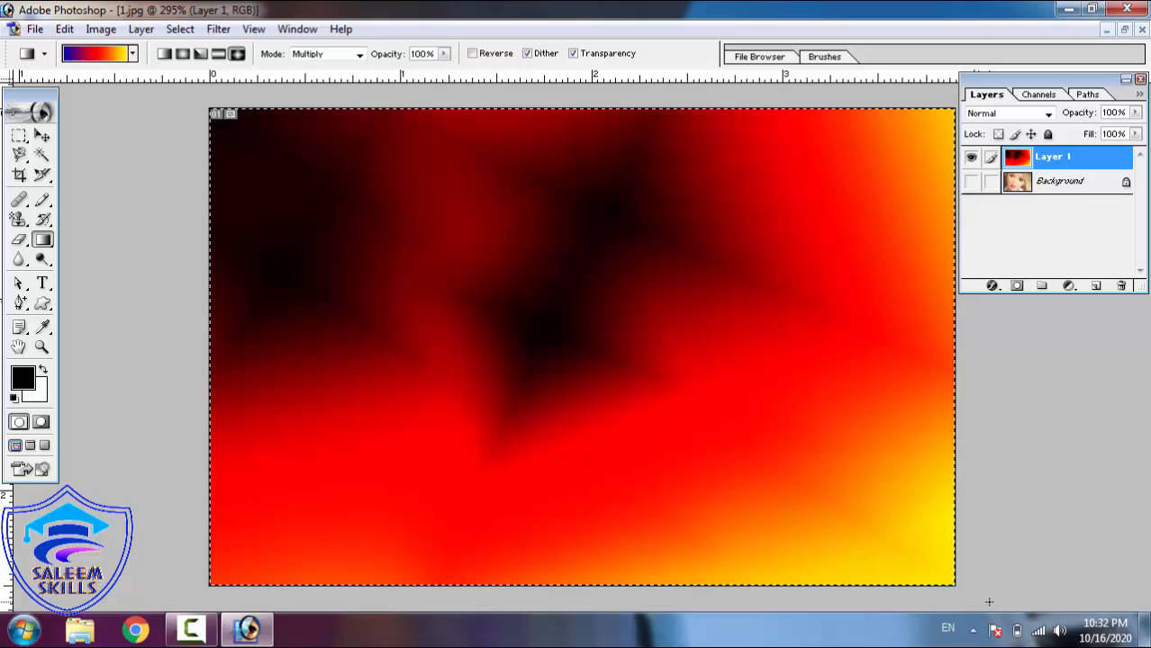
# Switch the gradient's mode to Lighten and draw a diamond gradient from the layer's upper-left corner to the lower-right corner
pyautogui.click(325, 56)
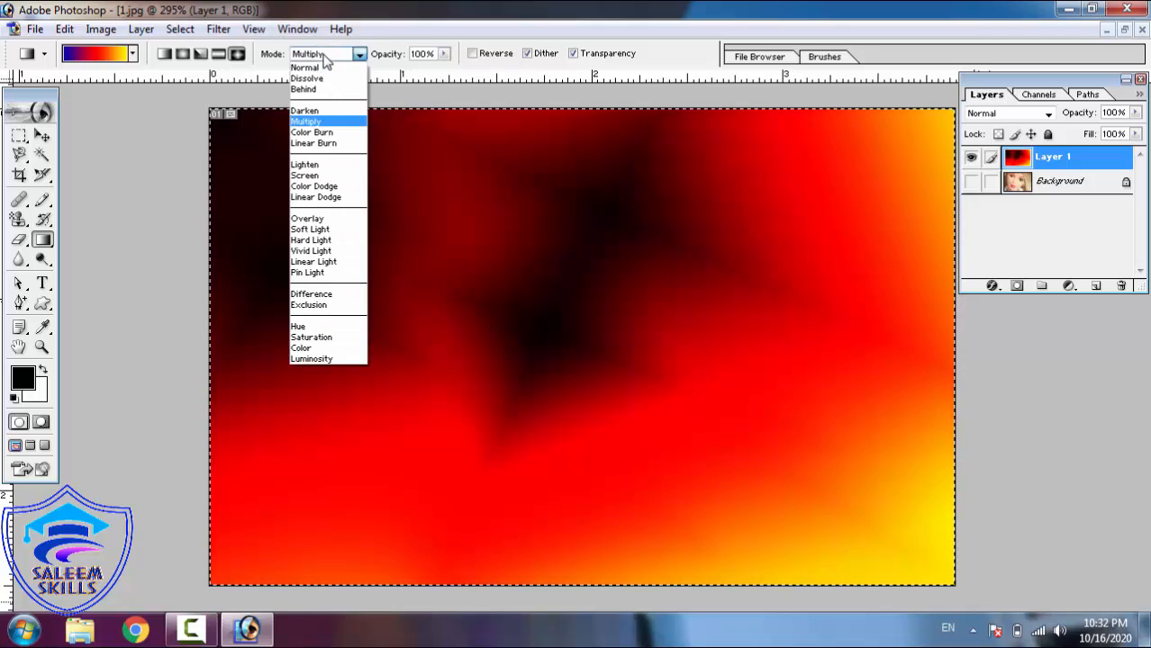
pyautogui.click(313, 171)
pyautogui.moveTo(900, 599); pyautogui.dragTo(224, 135)
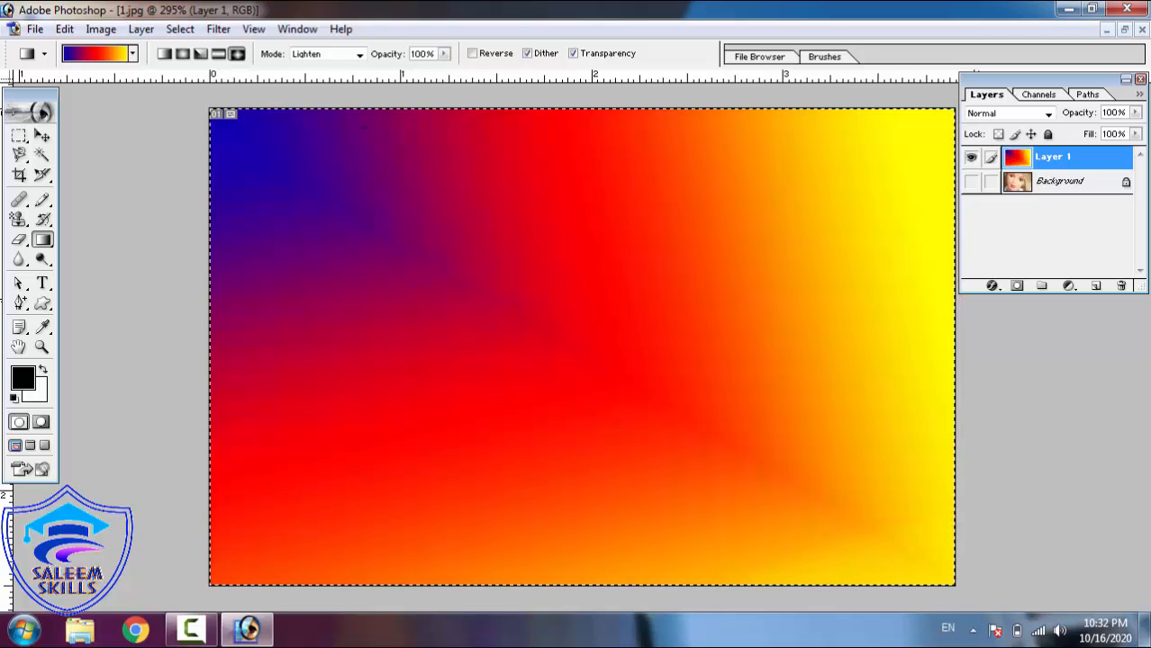
# Set the gradient's mode to Exclusion and draw diamond gradients from the layer's upper-right area and from near its center toward the lower right
pyautogui.click(351, 56)
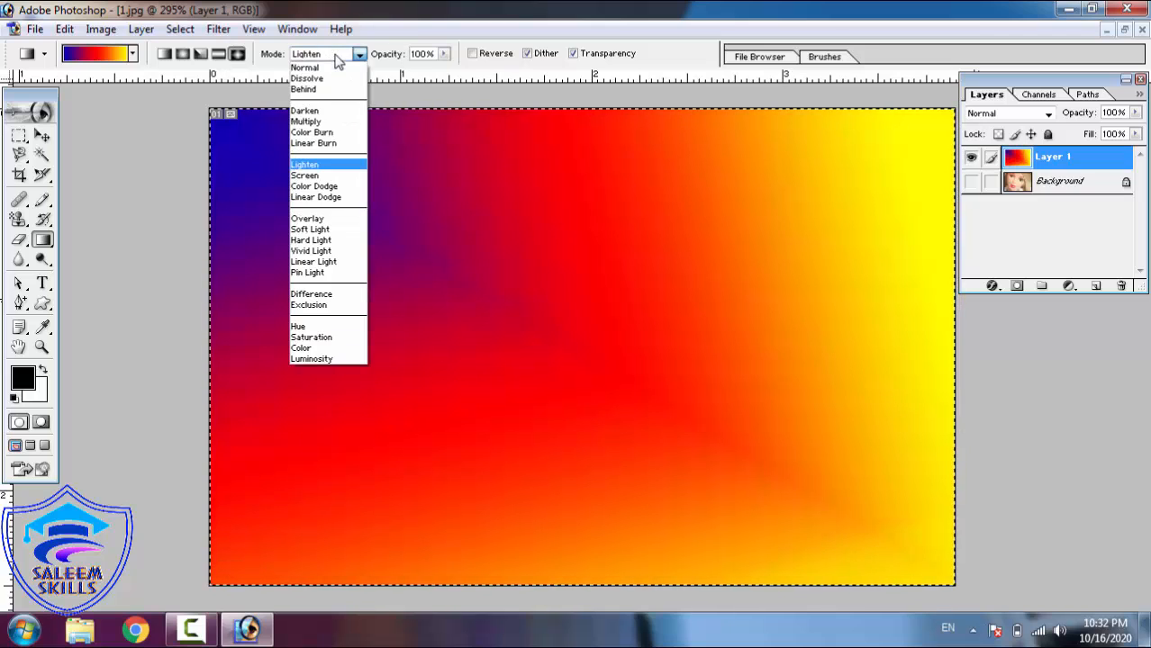
pyautogui.click(340, 306)
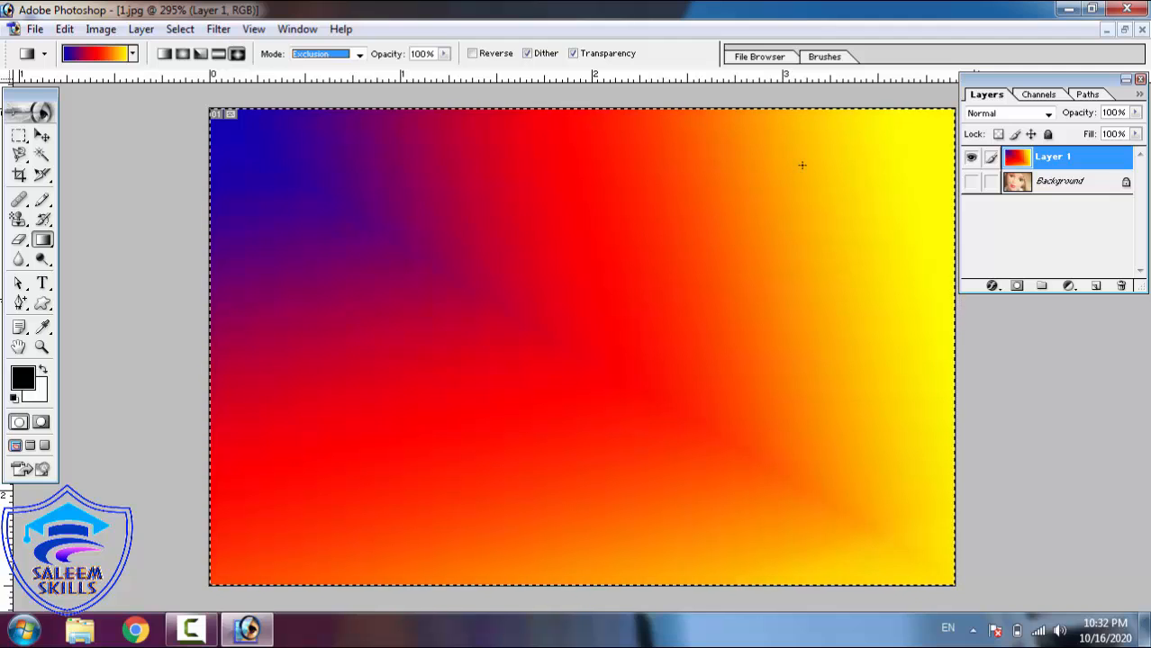
pyautogui.moveTo(275, 581); pyautogui.dragTo(246, 628)
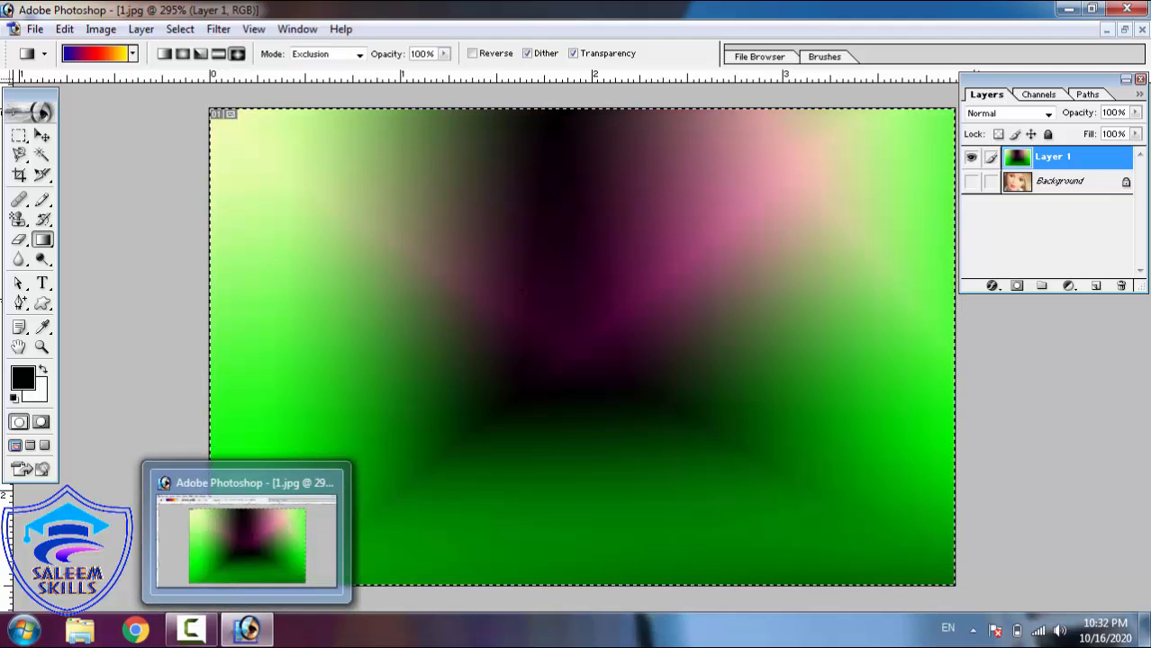
pyautogui.moveTo(509, 276); pyautogui.dragTo(844, 492)
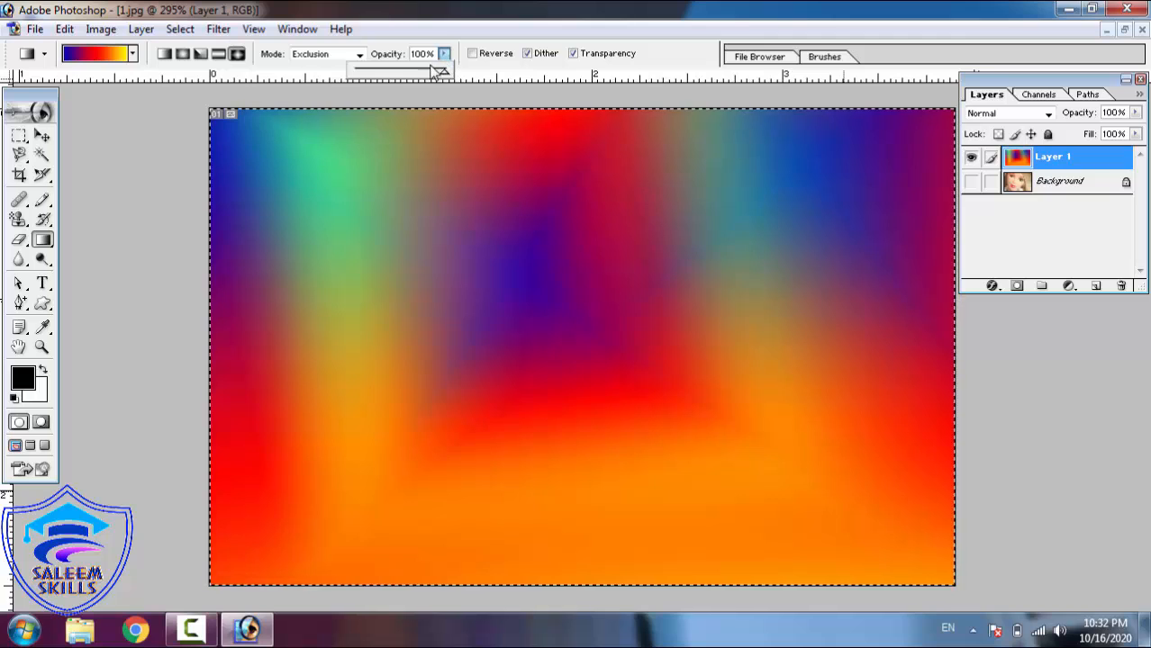
# Lower the gradient's opacity to 47% and draw two diamond gradients toward the lower right, from the upper-left corner and from left of center
pyautogui.moveTo(447, 65); pyautogui.dragTo(398, 77)
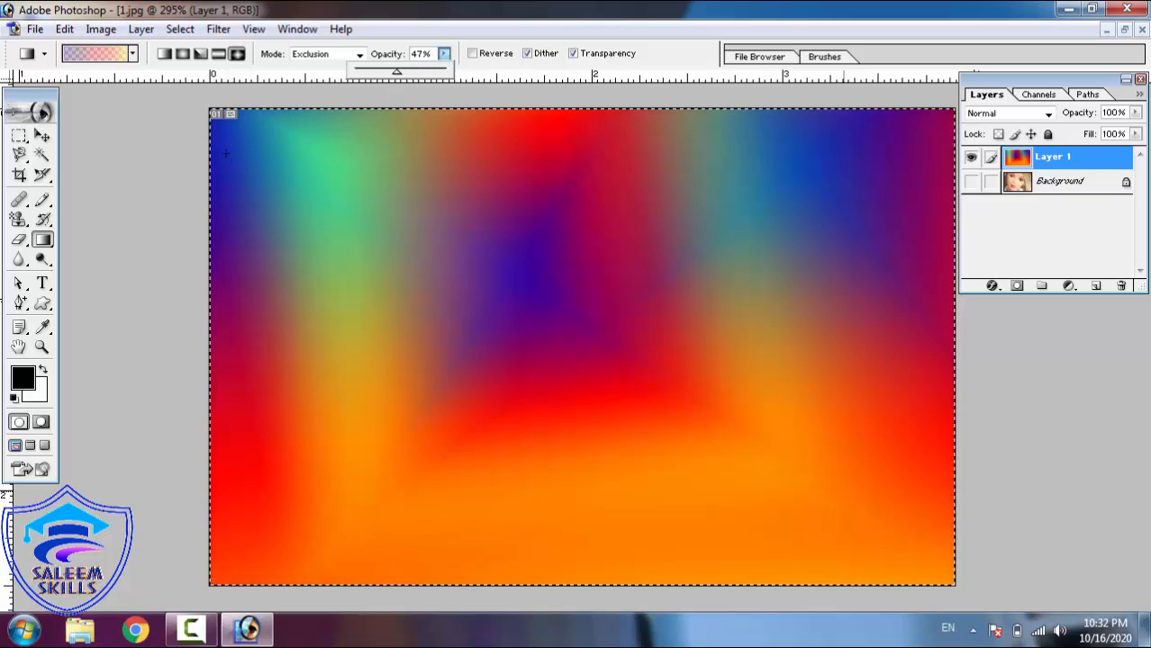
pyautogui.moveTo(223, 151); pyautogui.dragTo(940, 537)
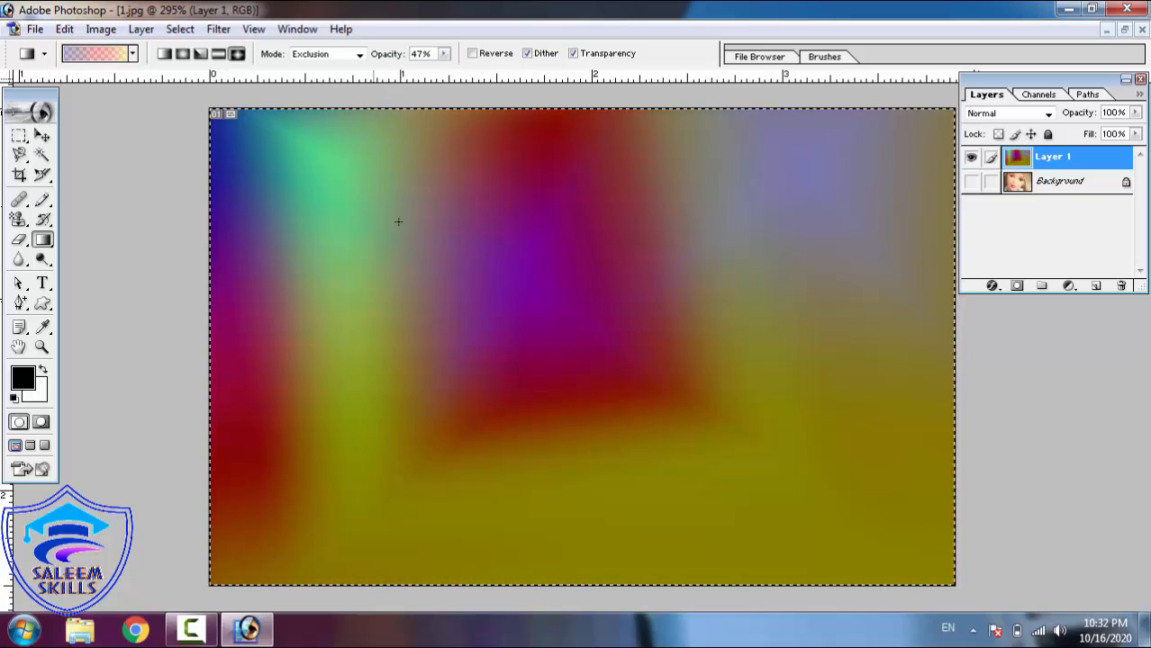
pyautogui.moveTo(418, 234); pyautogui.dragTo(704, 379)
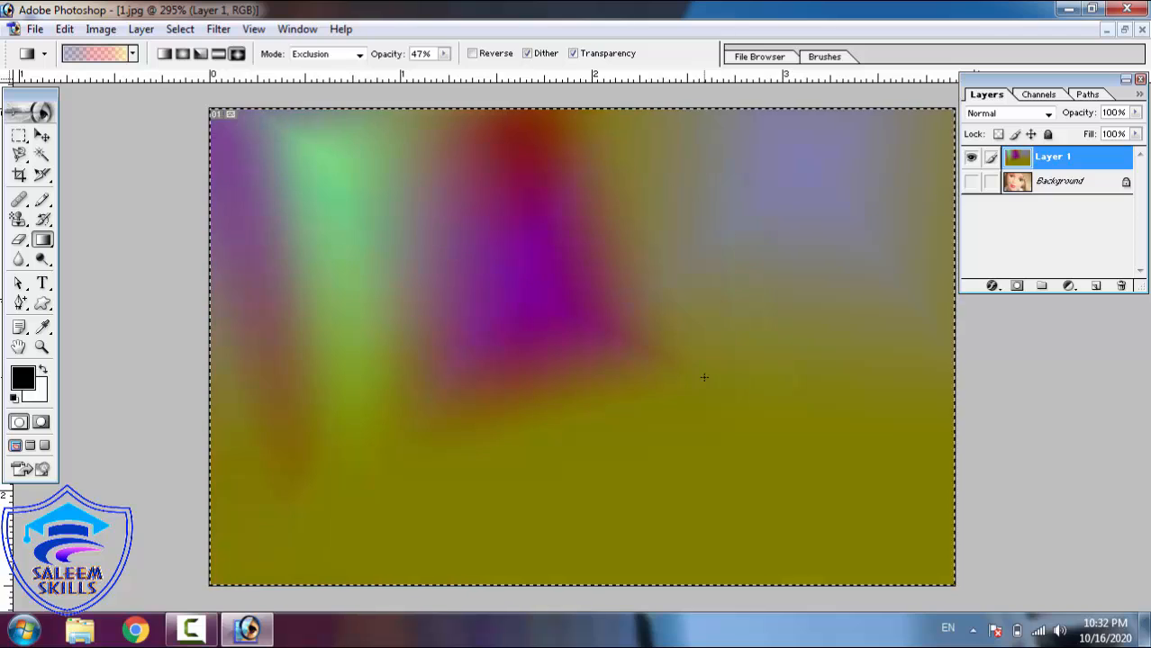
# Reduce the gradient's opacity to 12% and draw a diamond gradient from the layer's upper-left area past its lower-right edge
pyautogui.click(444, 55)
pyautogui.moveTo(445, 70); pyautogui.dragTo(409, 70)
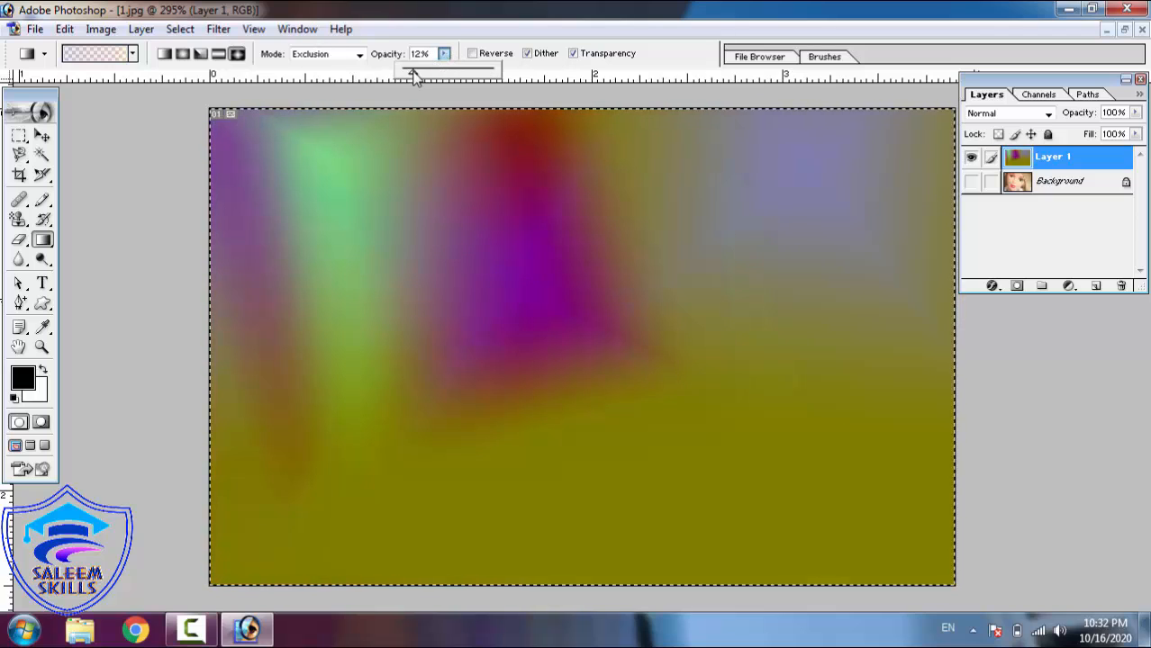
pyautogui.click(332, 169)
pyautogui.moveTo(332, 168); pyautogui.dragTo(990, 504)
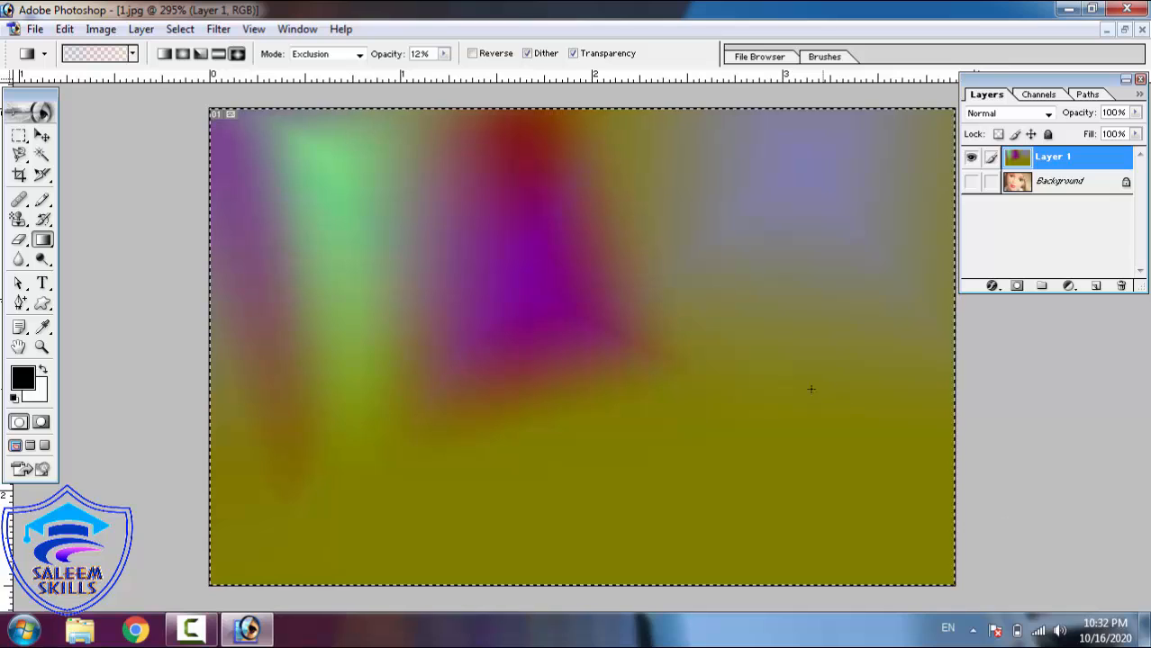
# Draw a faint reflected gradient down past the layer's bottom edge, and switch to the radial style to draw another toward the lower right
pyautogui.click(219, 56)
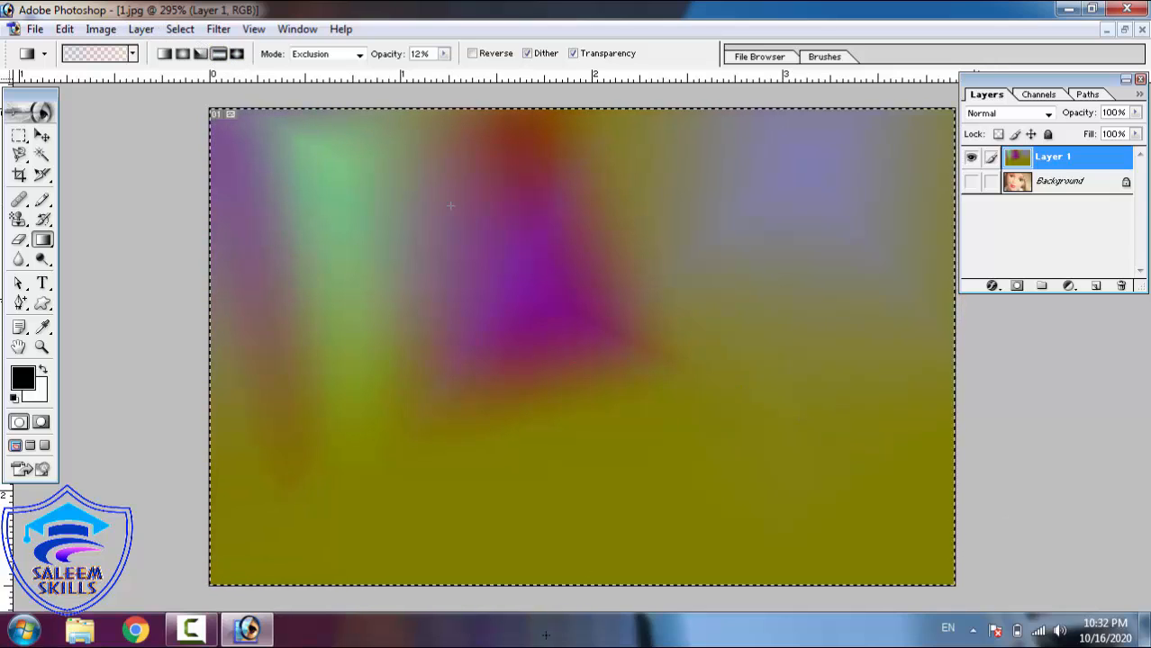
pyautogui.moveTo(530, 640); pyautogui.dragTo(530, 640)
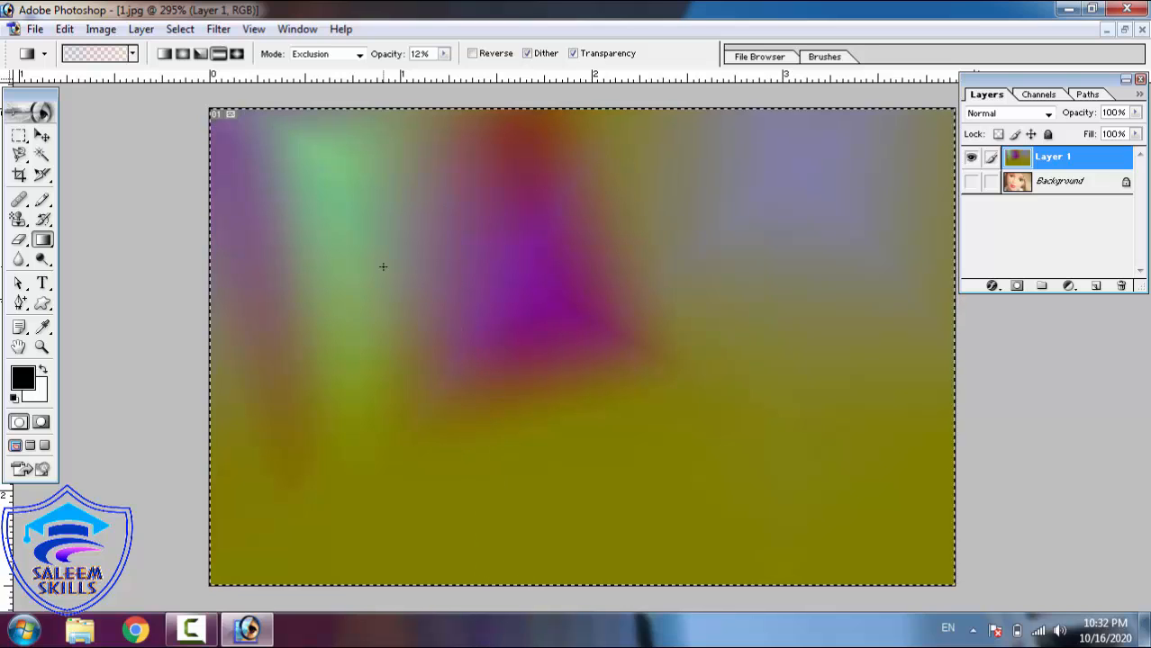
pyautogui.click(183, 54)
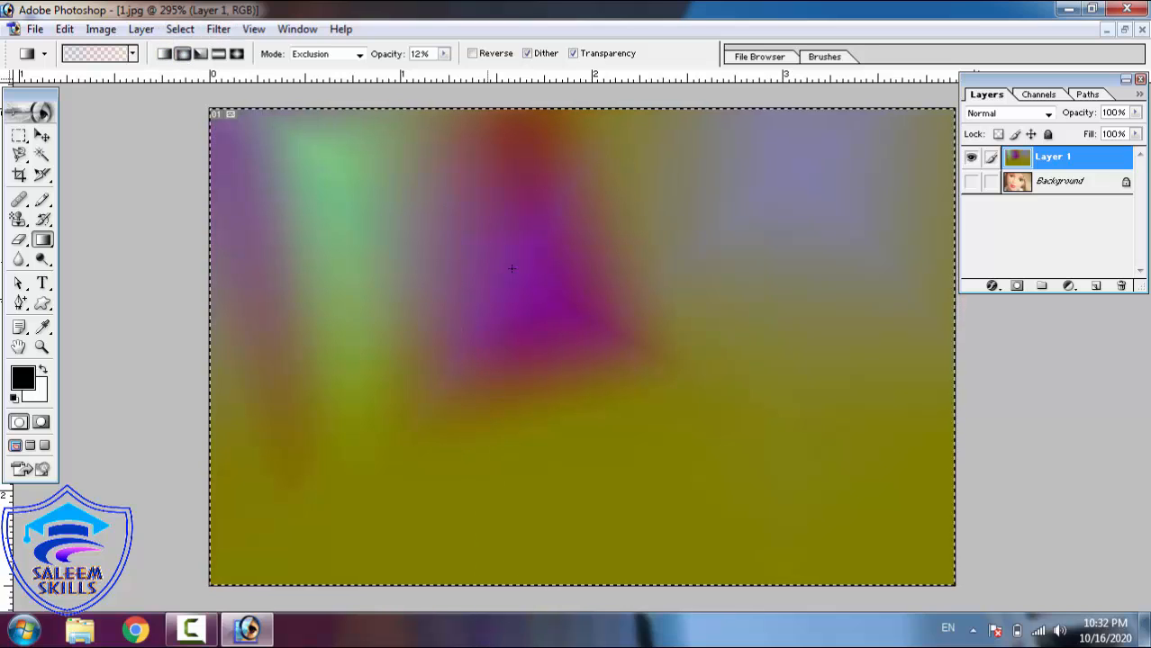
pyautogui.moveTo(954, 531); pyautogui.dragTo(955, 530)
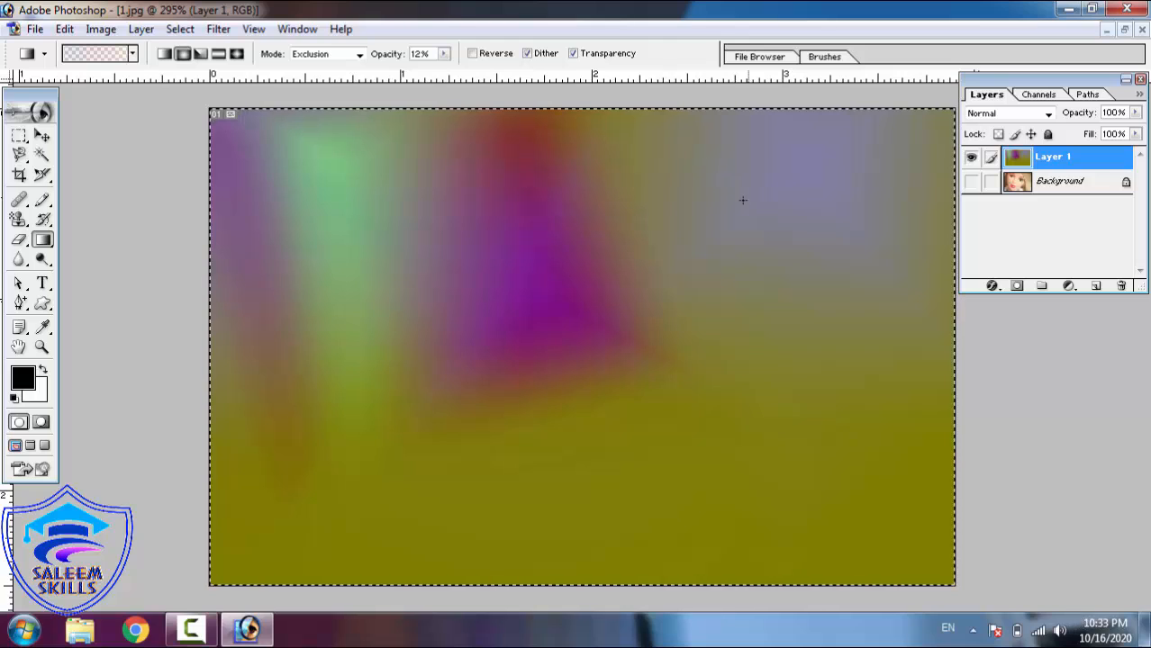
# Return the gradient's mode to Normal and draw a radial gradient from left of the layer's center past the lower-right corner
pyautogui.click(323, 53)
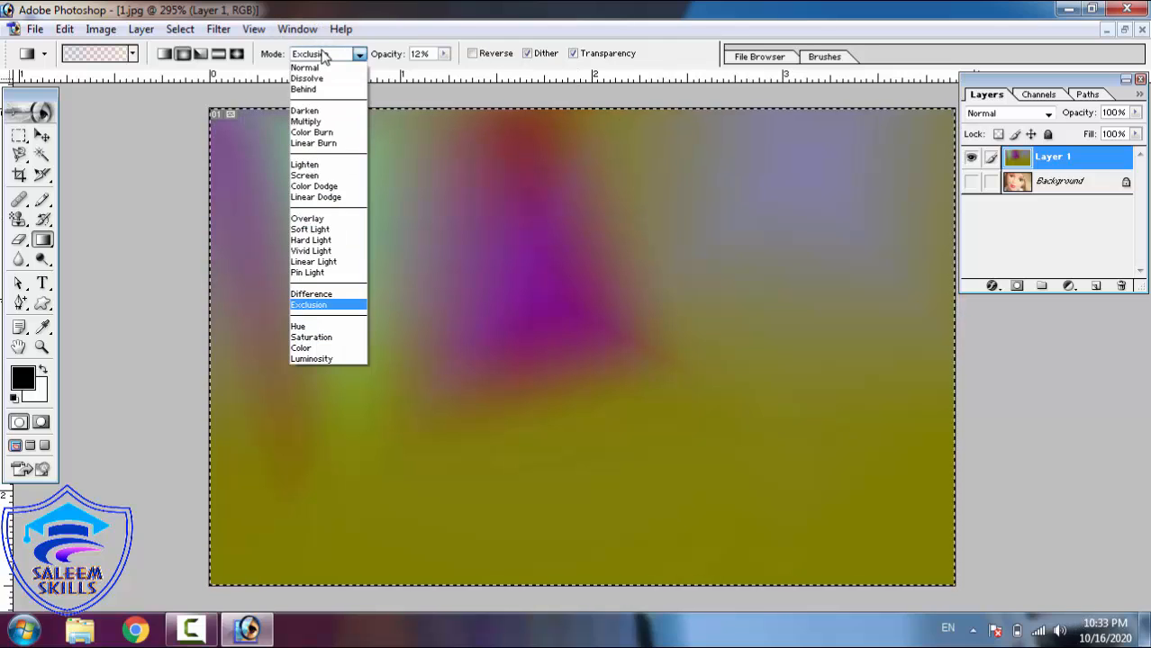
pyautogui.click(320, 74)
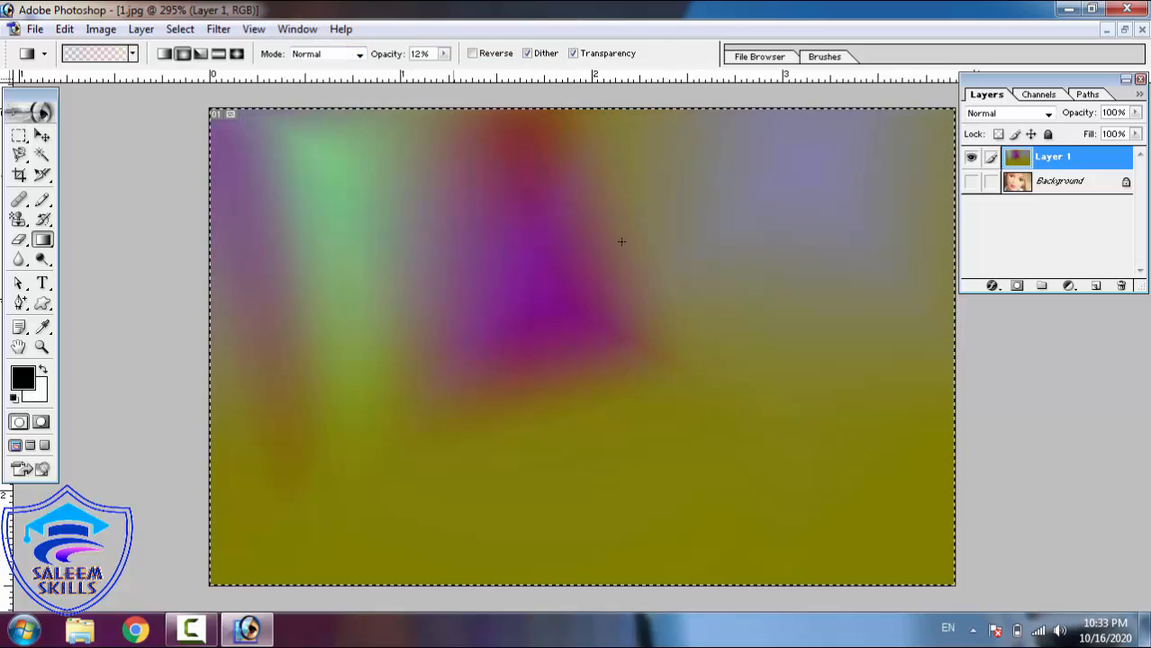
pyautogui.moveTo(437, 185); pyautogui.dragTo(1008, 618)
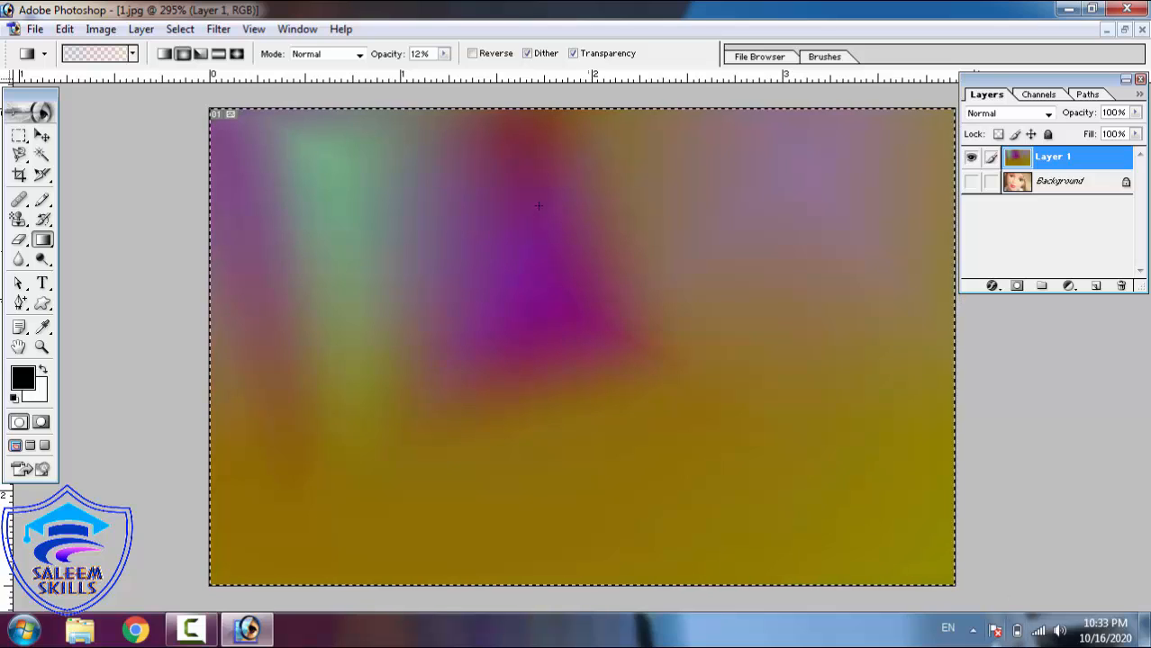
# Restore the gradient's opacity to 100% and cover the layer with a radial gradient from the upper-left corner to the lower-right corner
pyautogui.click(444, 54)
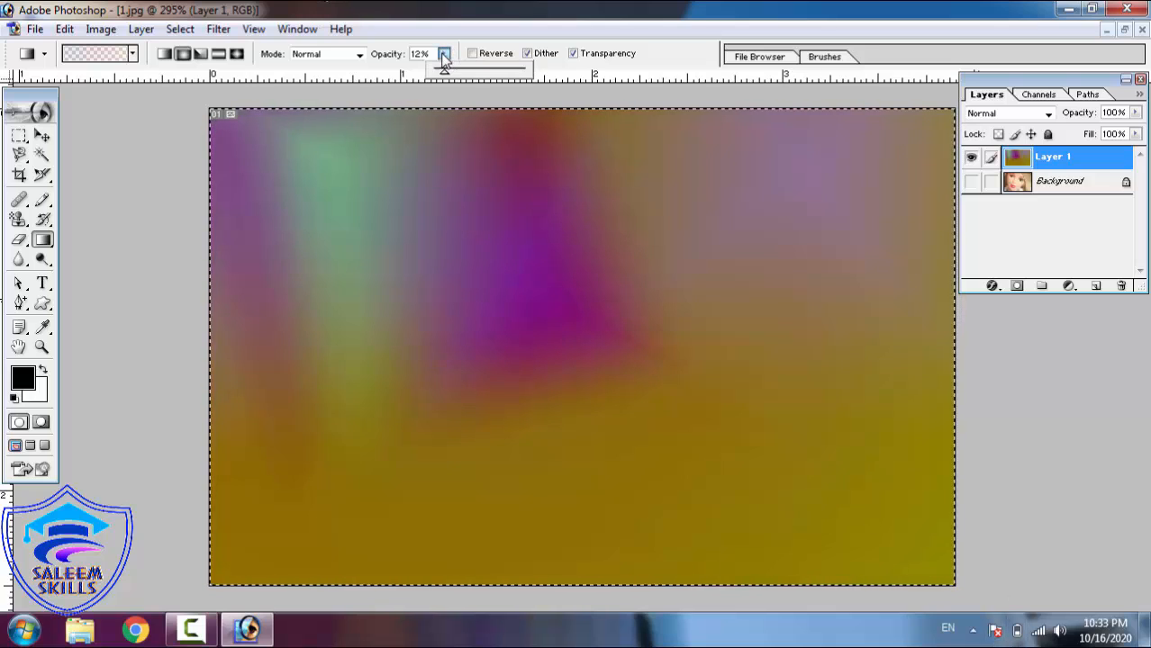
pyautogui.moveTo(444, 58); pyautogui.dragTo(442, 76)
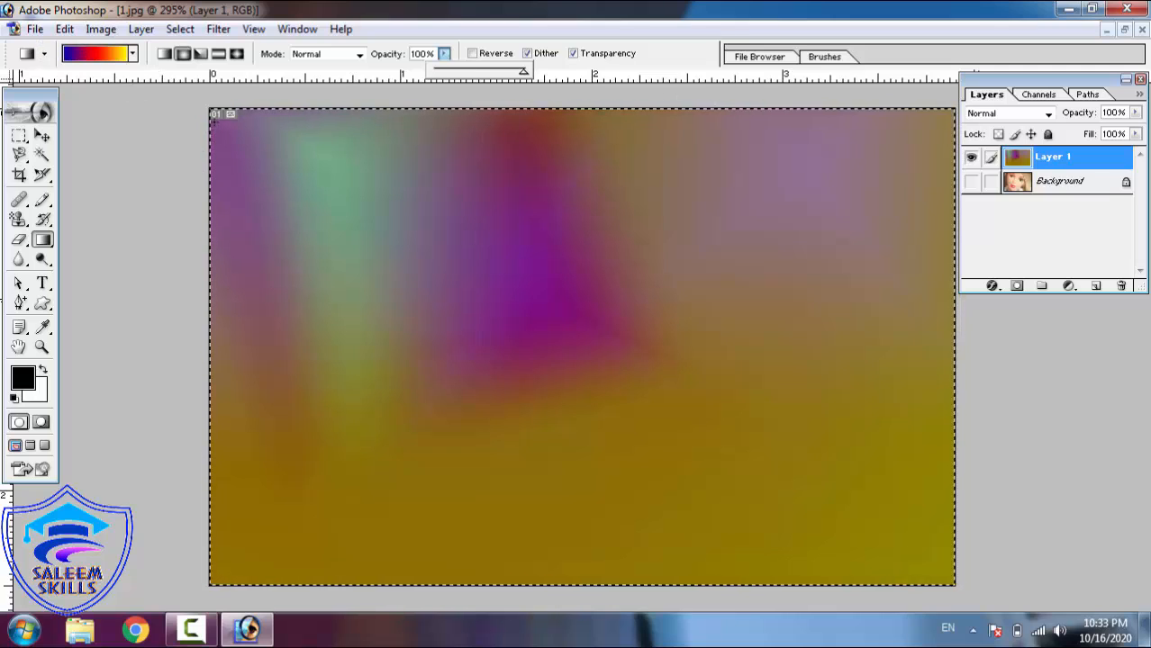
pyautogui.moveTo(216, 137); pyautogui.dragTo(956, 569)
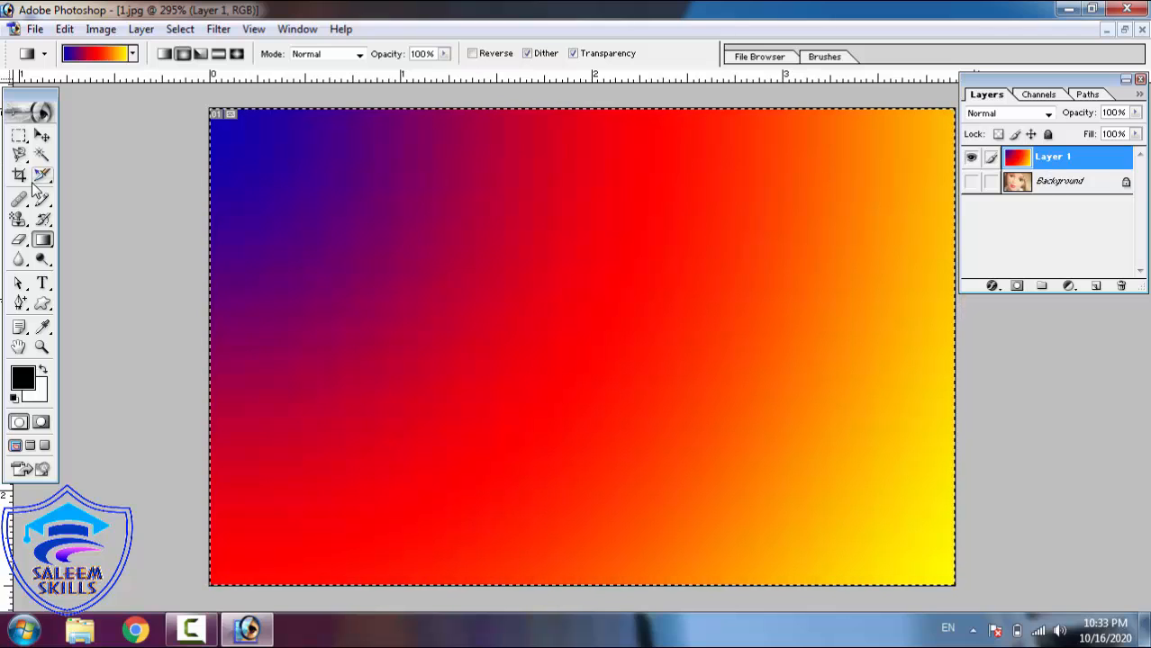
# Erase the upper part of Layer 1 across its full width using the Eraser with a 51 px brush at 100% opacity
pyautogui.click(19, 241)
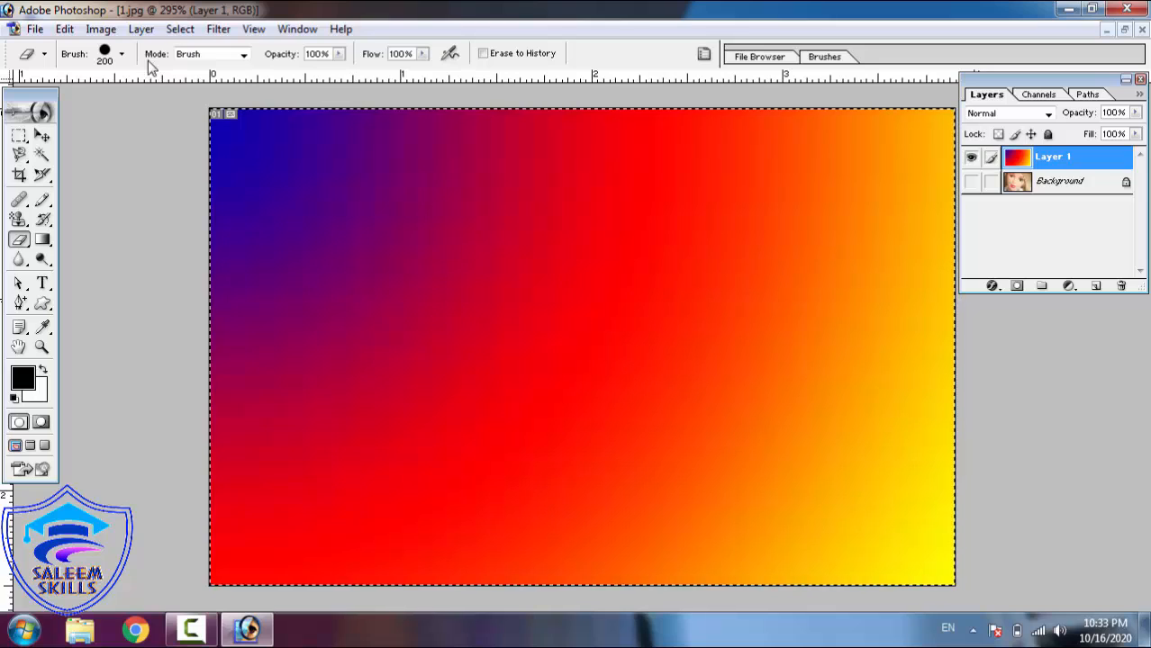
pyautogui.click(211, 56)
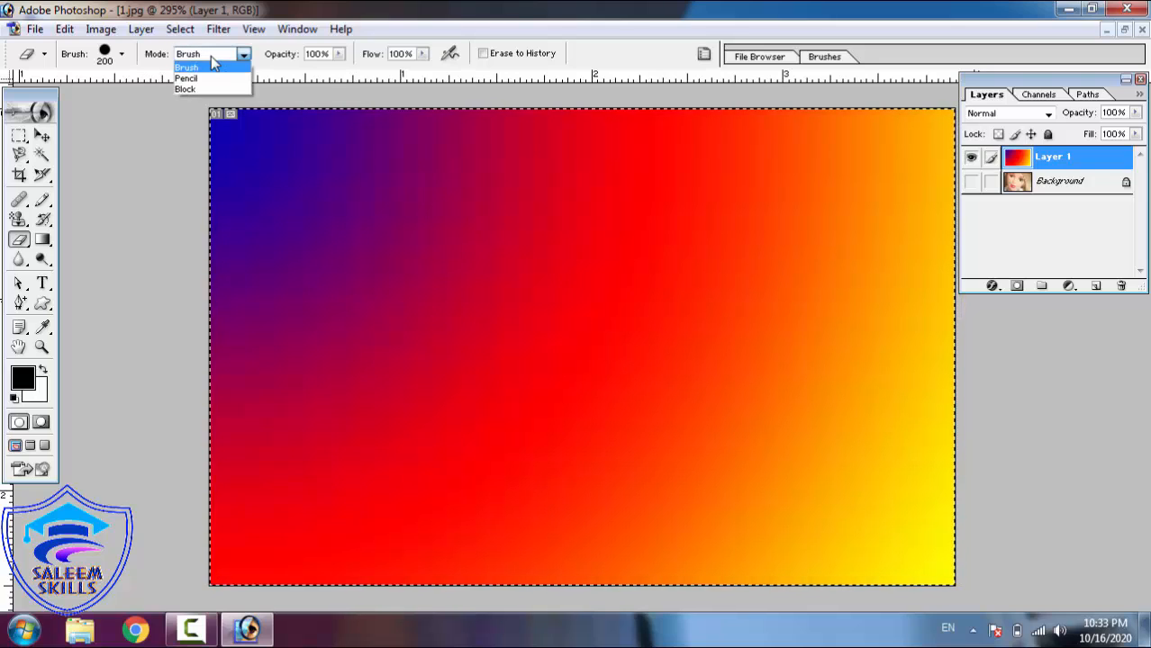
pyautogui.click(210, 58)
pyautogui.click(339, 55)
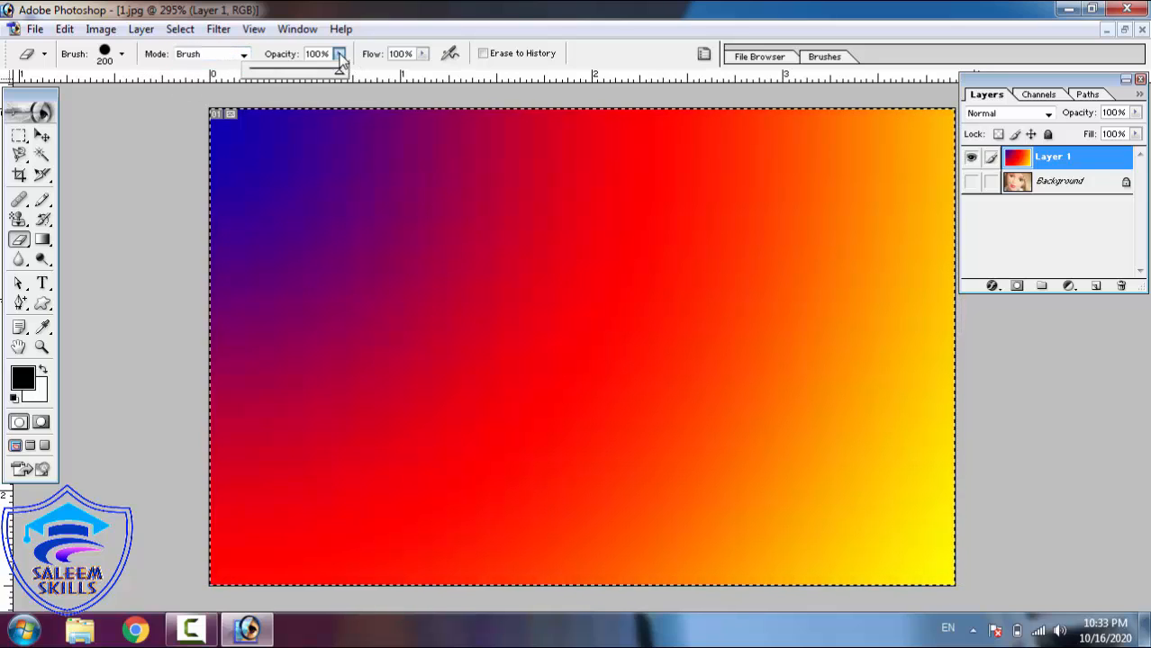
pyautogui.click(339, 56)
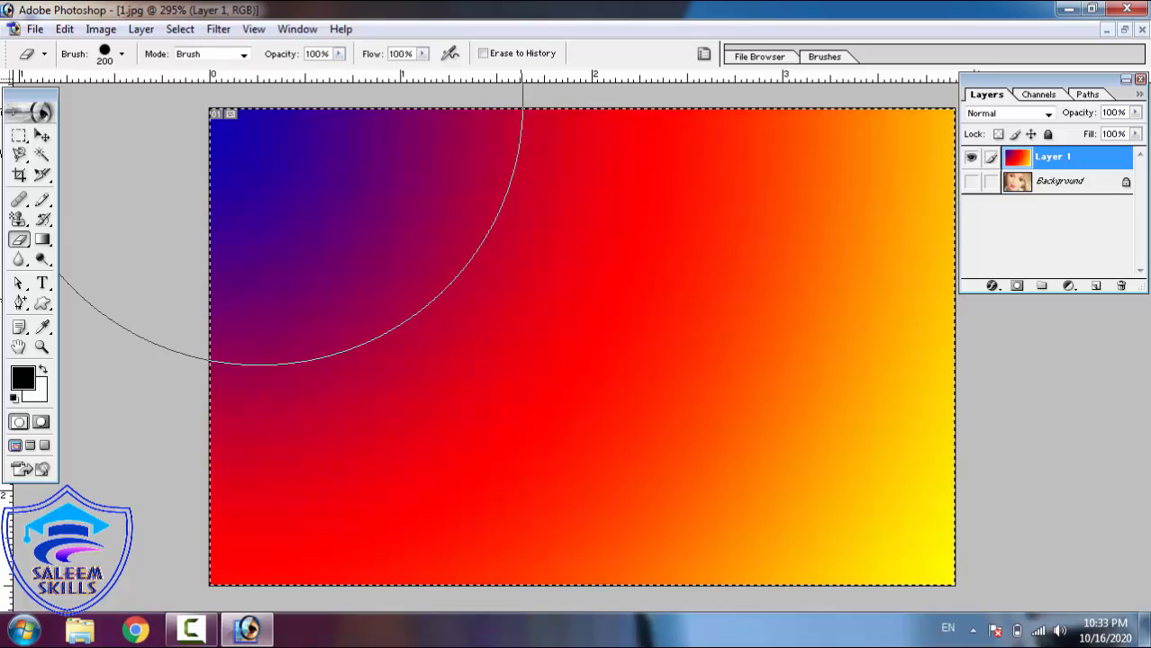
pyautogui.click(122, 55)
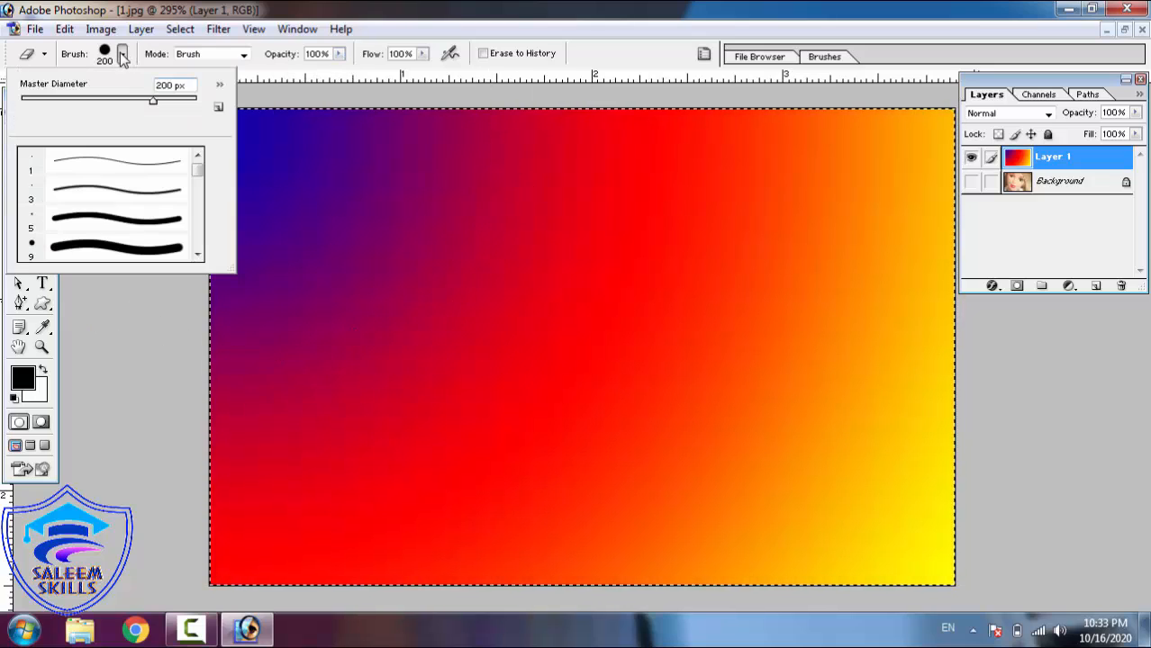
pyautogui.click(83, 99)
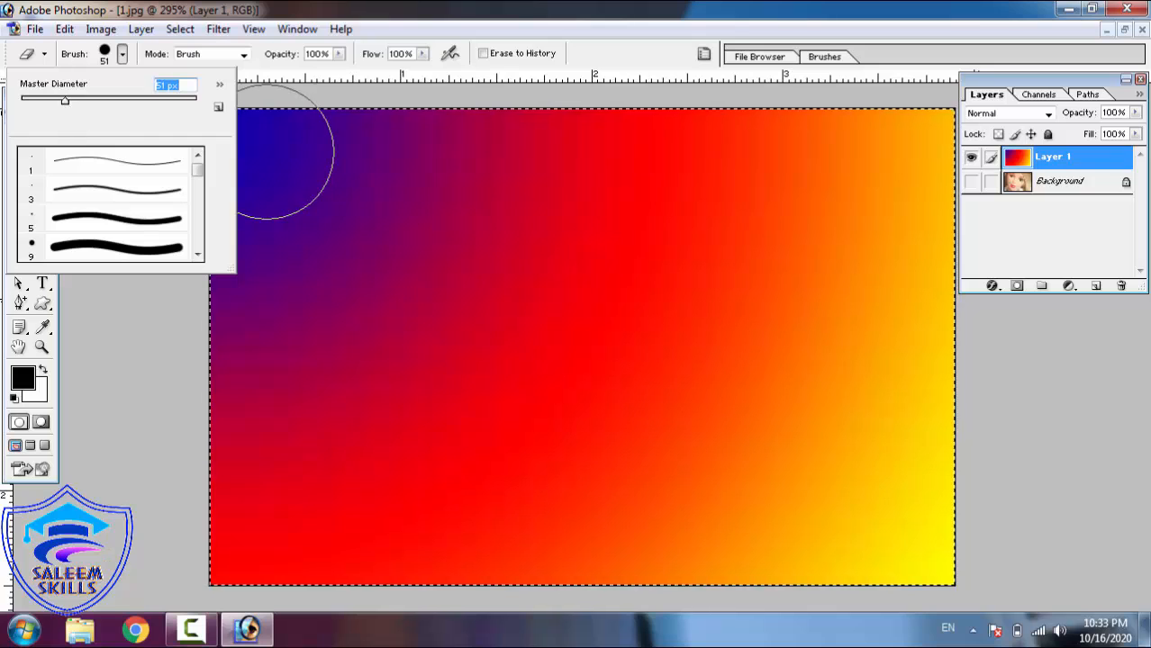
pyautogui.click(405, 225)
pyautogui.moveTo(338, 185)
pyautogui.mouseDown()
pyautogui.moveTo(355, 185)
pyautogui.moveTo(115, 142)
pyautogui.moveTo(644, 135)
pyautogui.moveTo(732, 153)
pyautogui.moveTo(297, 194)
pyautogui.moveTo(125, 160)
pyautogui.mouseUp()
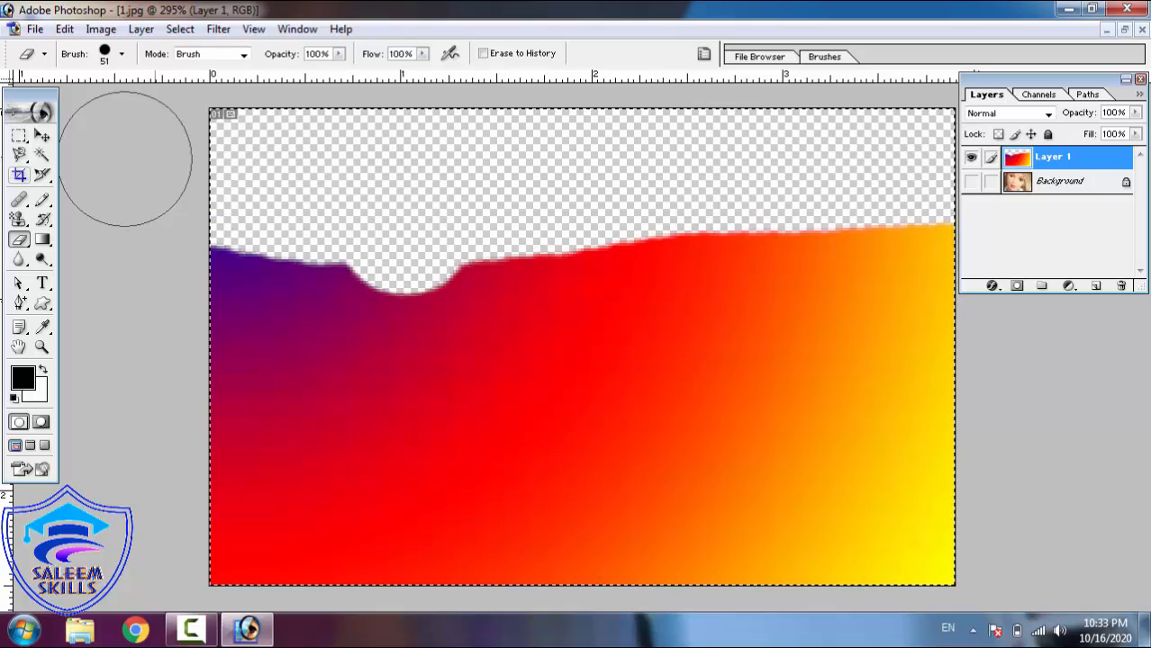
# Partially erase a band across the layer's middle at 50% opacity, and stroke over the lower and central areas at 18% opacity
pyautogui.click(339, 54)
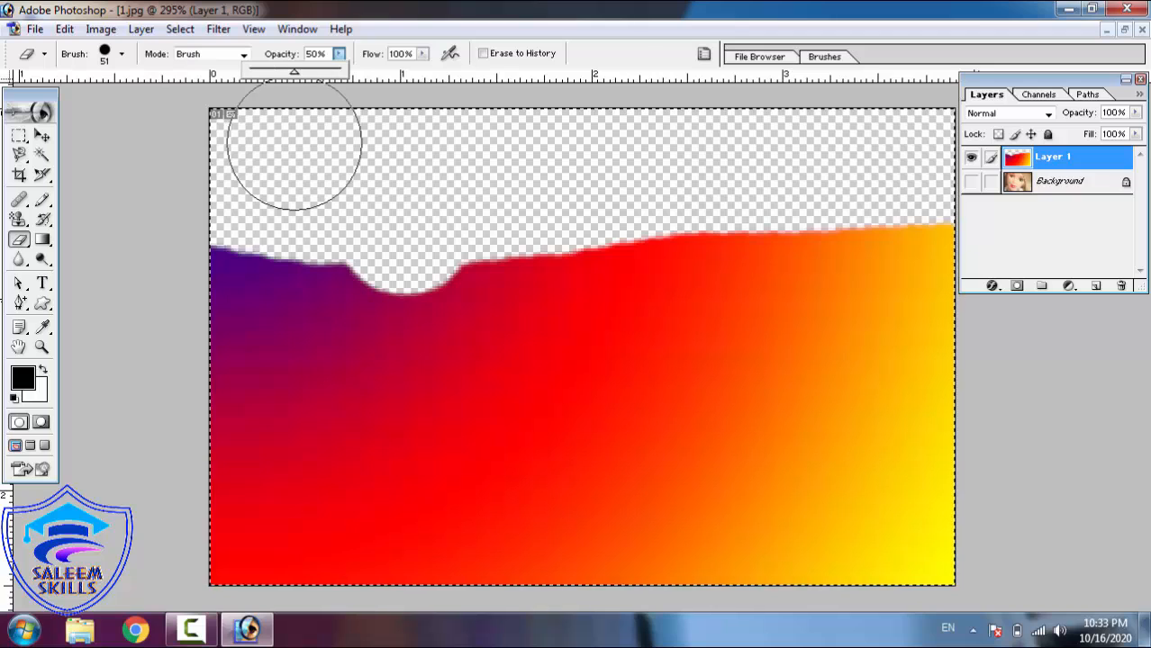
pyautogui.moveTo(257, 354); pyautogui.dragTo(977, 387)
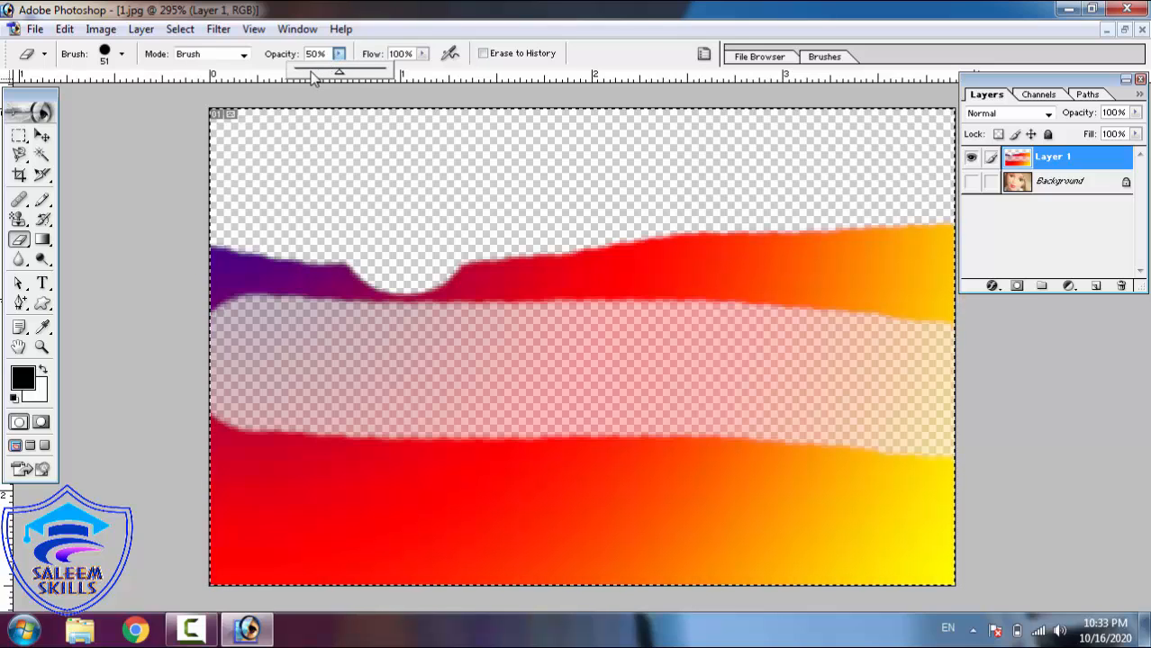
pyautogui.moveTo(340, 71); pyautogui.dragTo(310, 70)
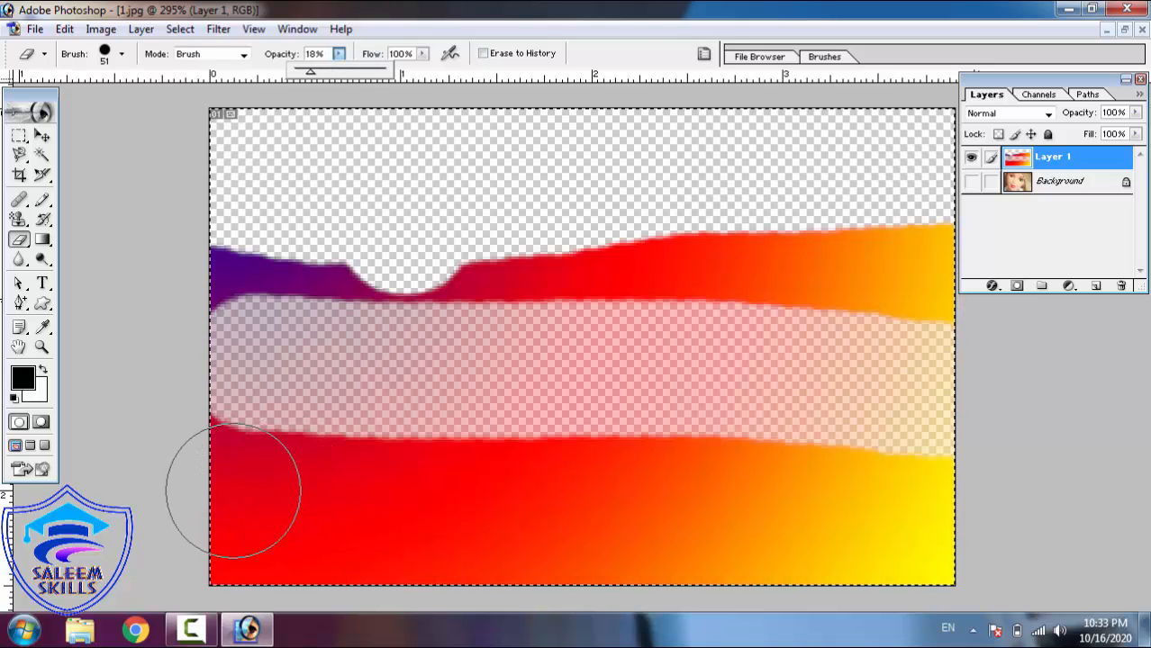
pyautogui.moveTo(236, 483)
pyautogui.mouseDown()
pyautogui.moveTo(249, 496)
pyautogui.moveTo(736, 501)
pyautogui.moveTo(984, 481)
pyautogui.mouseUp()
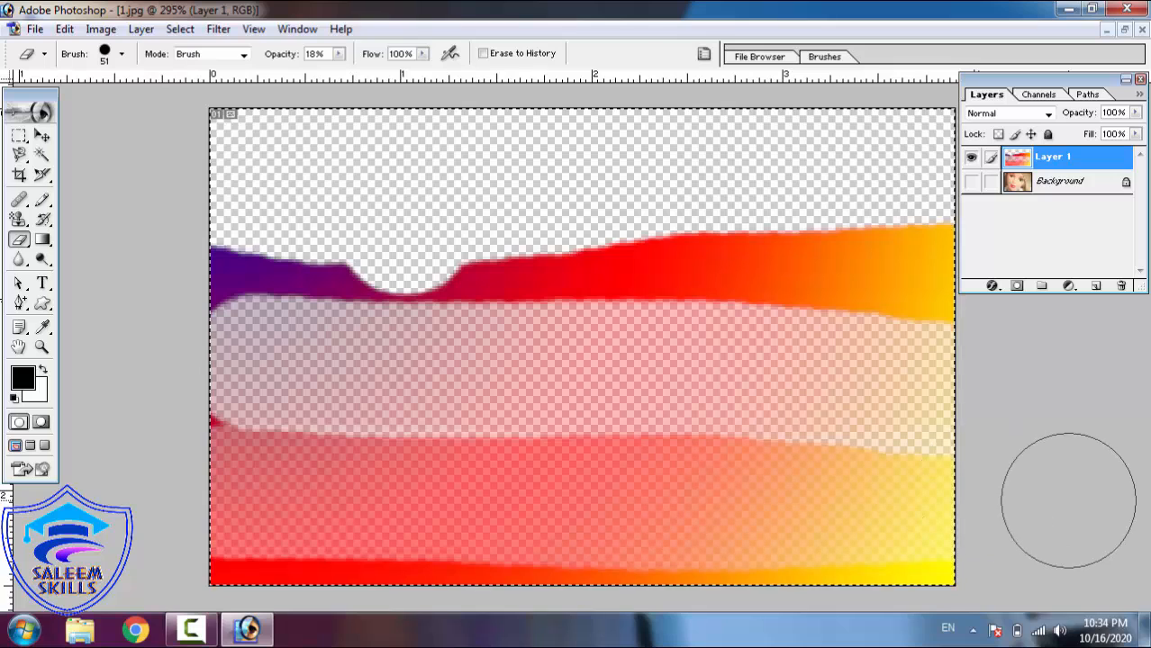
pyautogui.moveTo(1048, 518)
pyautogui.mouseDown()
pyautogui.moveTo(244, 558)
pyautogui.moveTo(521, 489)
pyautogui.moveTo(777, 508)
pyautogui.moveTo(756, 398)
pyautogui.moveTo(804, 338)
pyautogui.moveTo(909, 294)
pyautogui.moveTo(791, 285)
pyautogui.moveTo(571, 302)
pyautogui.moveTo(411, 347)
pyautogui.mouseUp()
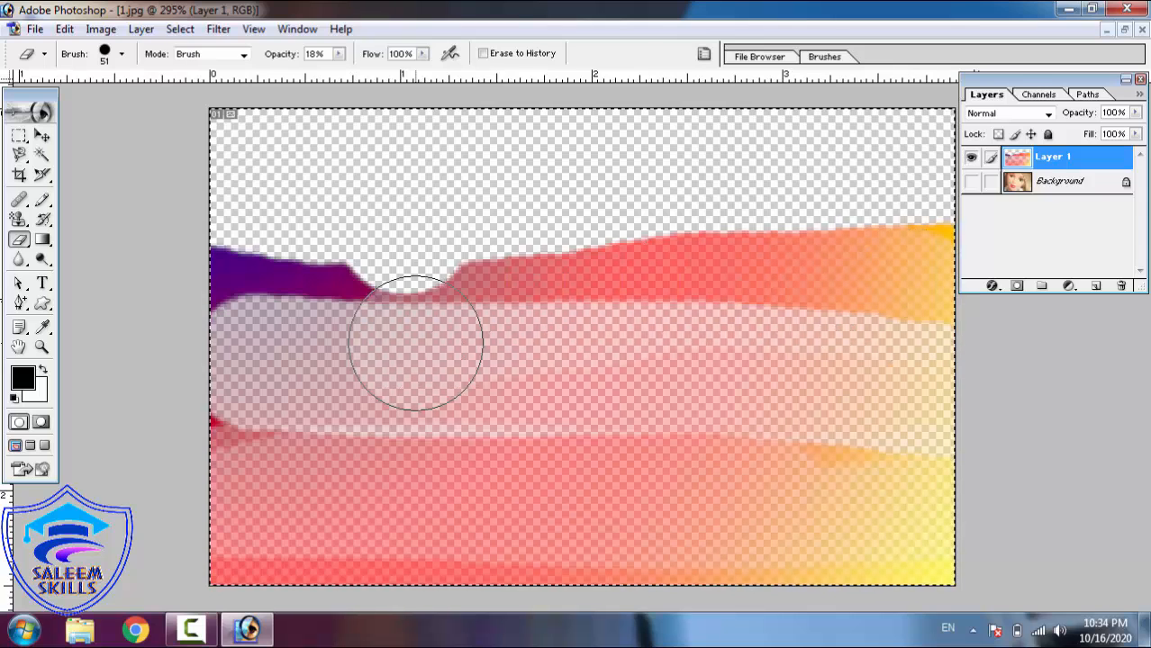
# Restore the eraser's opacity to 100% and completely erase the remaining colored band above the layer's middle
pyautogui.click(338, 53)
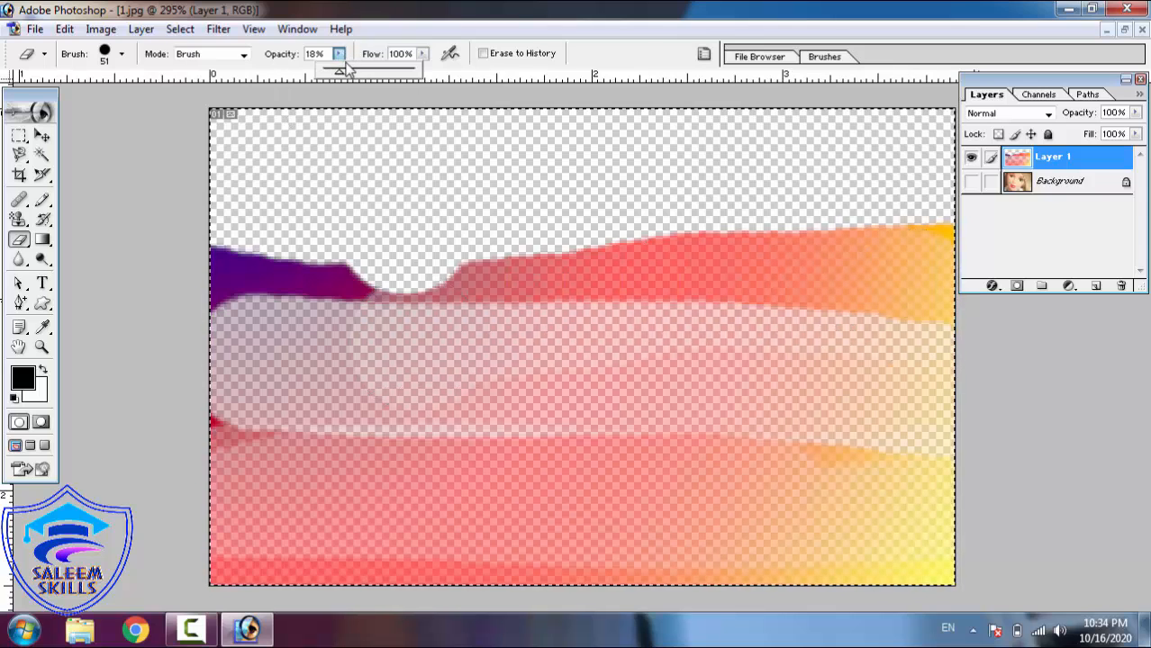
pyautogui.moveTo(335, 72); pyautogui.dragTo(349, 77)
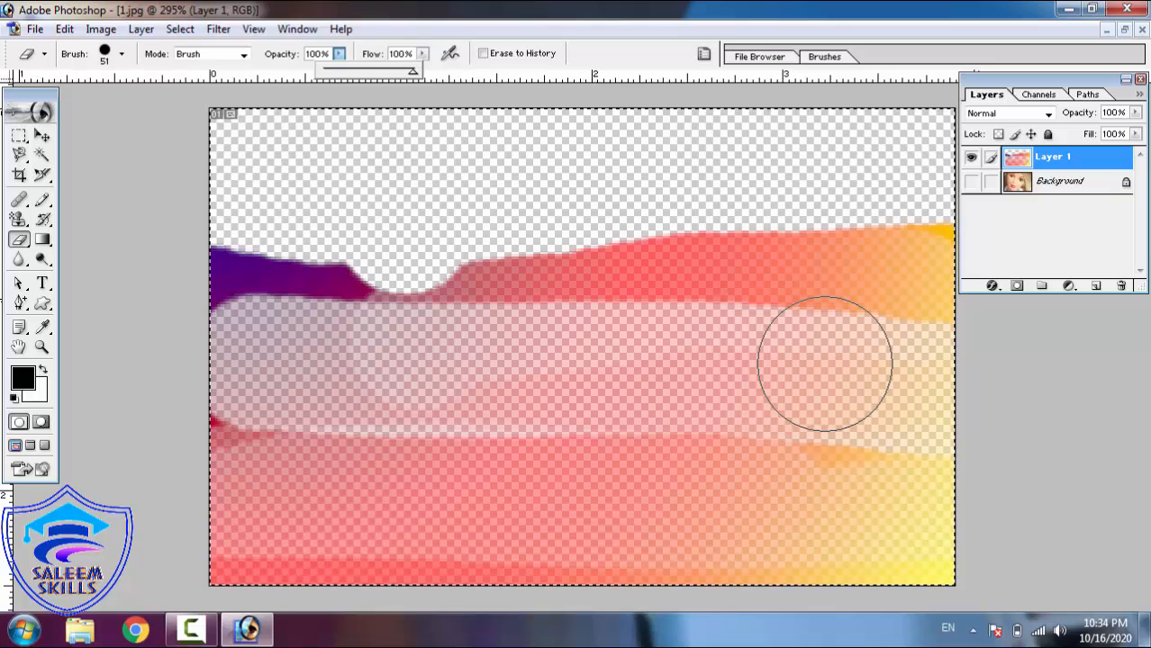
pyautogui.moveTo(802, 307)
pyautogui.mouseDown()
pyautogui.moveTo(789, 290)
pyautogui.moveTo(860, 262)
pyautogui.moveTo(738, 285)
pyautogui.moveTo(741, 296)
pyautogui.moveTo(547, 275)
pyautogui.moveTo(310, 290)
pyautogui.moveTo(441, 288)
pyautogui.mouseUp()
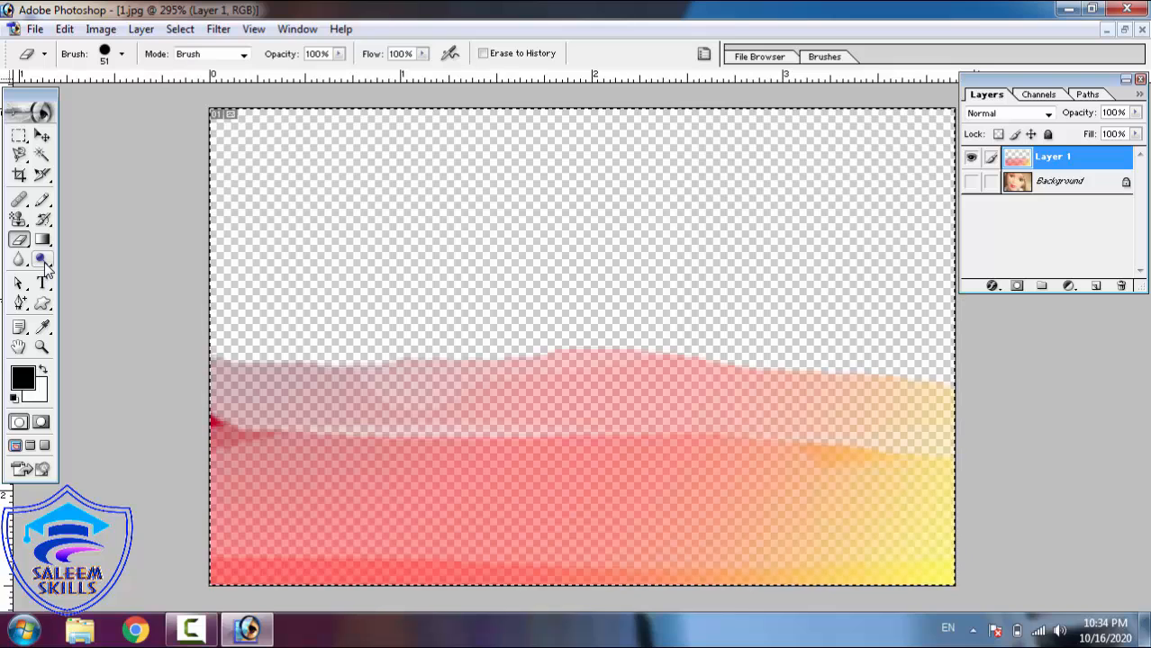
# Hide Layer 1 and make the Background photo layer visible and active
pyautogui.click(973, 159)
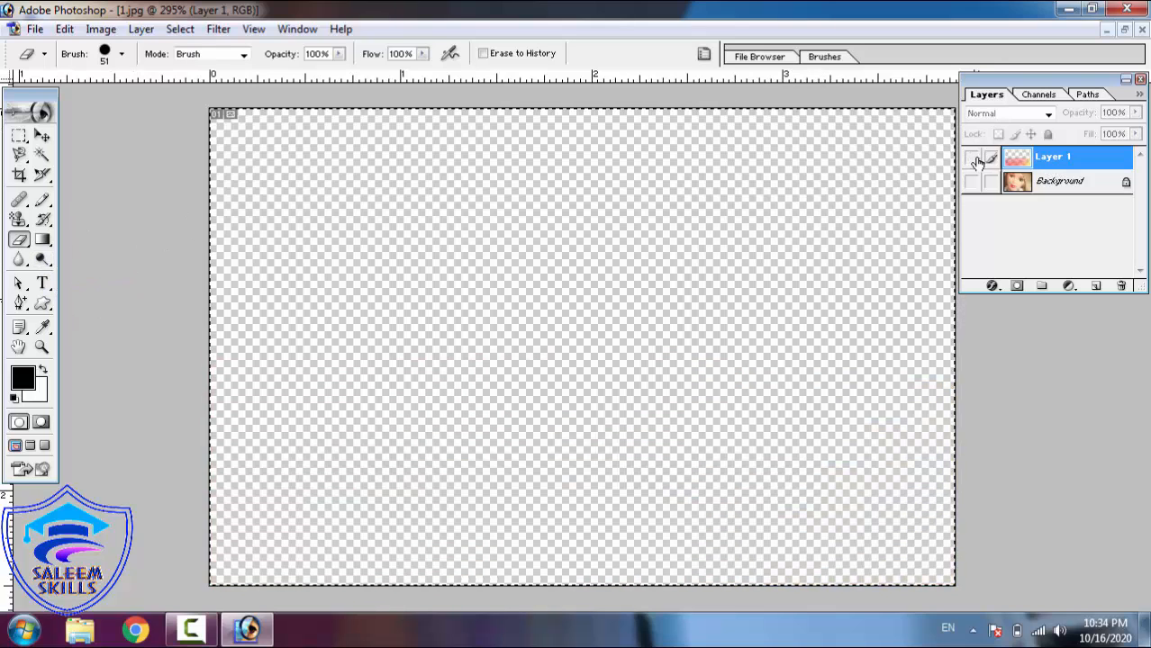
pyautogui.click(1052, 184)
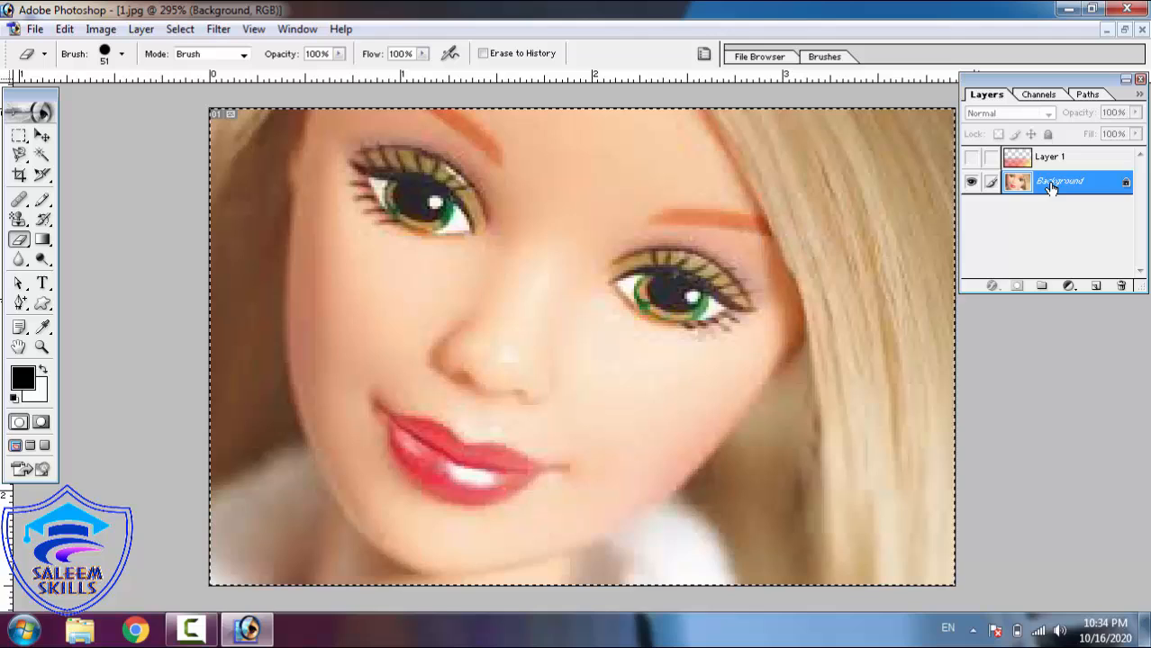
# Lighten the doll's right-hand eyebrow and the eye below it using the Dodge Tool with a 30 px brush
pyautogui.click(42, 260)
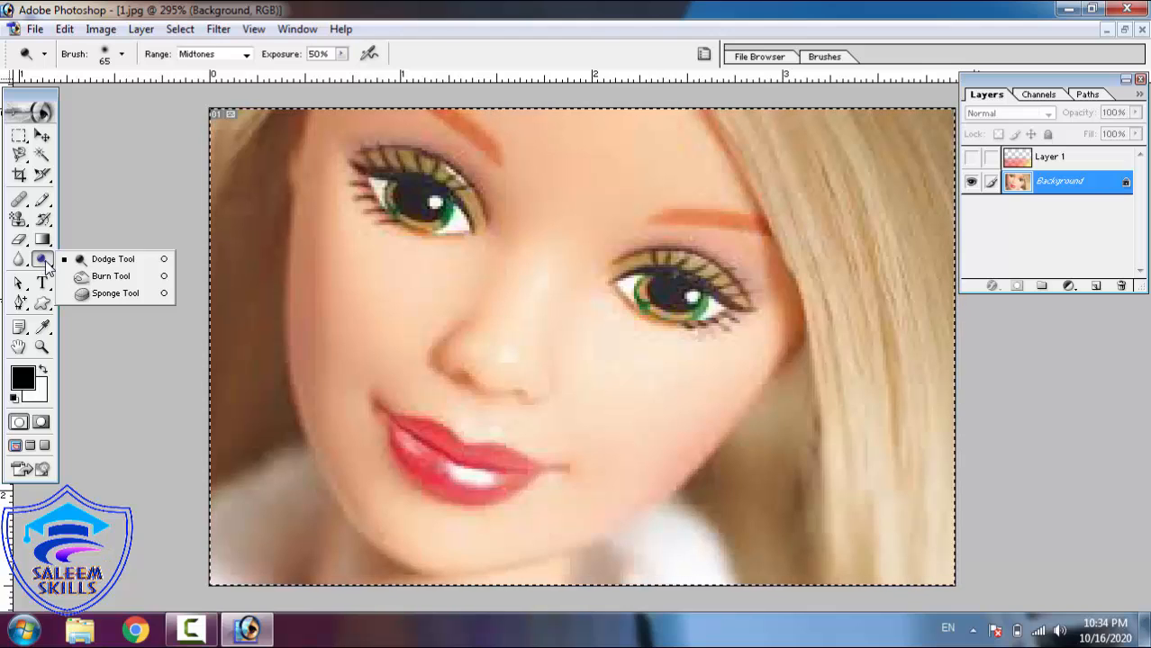
pyautogui.click(113, 260)
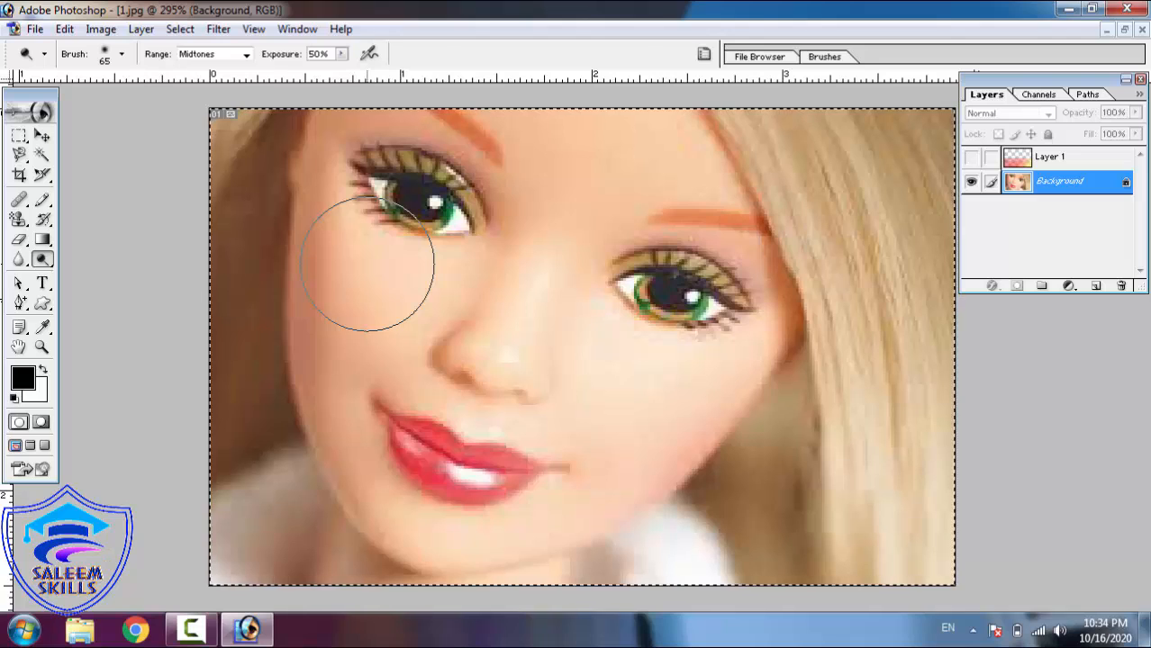
pyautogui.press('[')
pyautogui.press('[')
pyautogui.press('[')
pyautogui.press('[')
pyautogui.press('[')
pyautogui.press('[')
pyautogui.press('[')
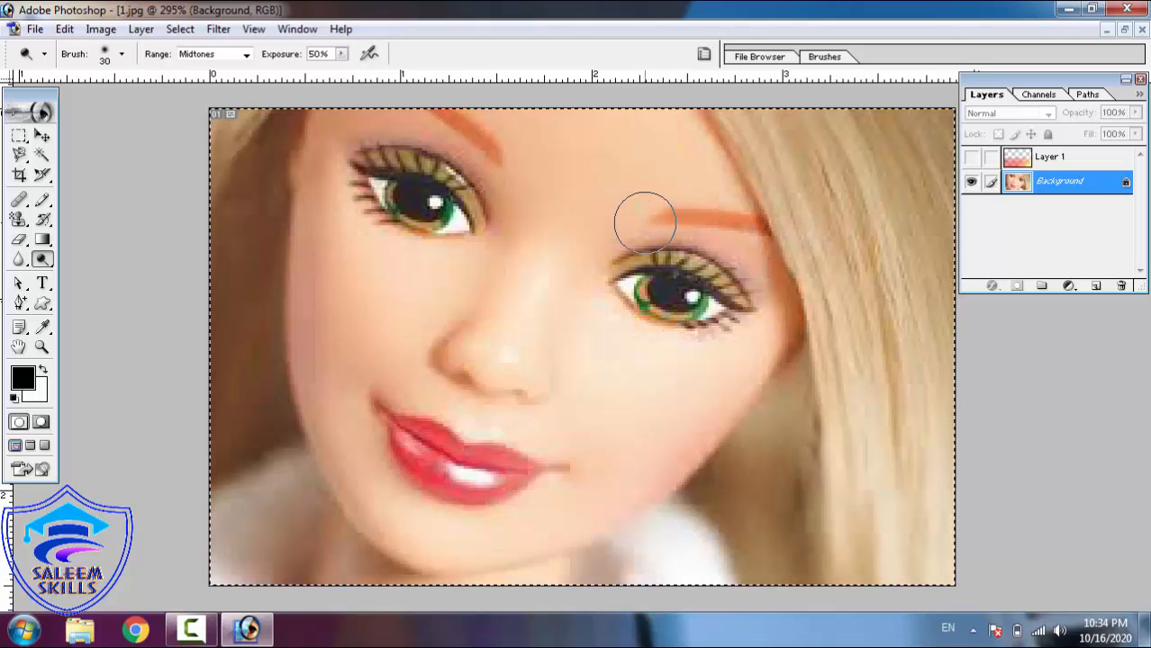
pyautogui.moveTo(655, 222)
pyautogui.mouseDown()
pyautogui.moveTo(704, 208)
pyautogui.moveTo(816, 223)
pyautogui.mouseUp()
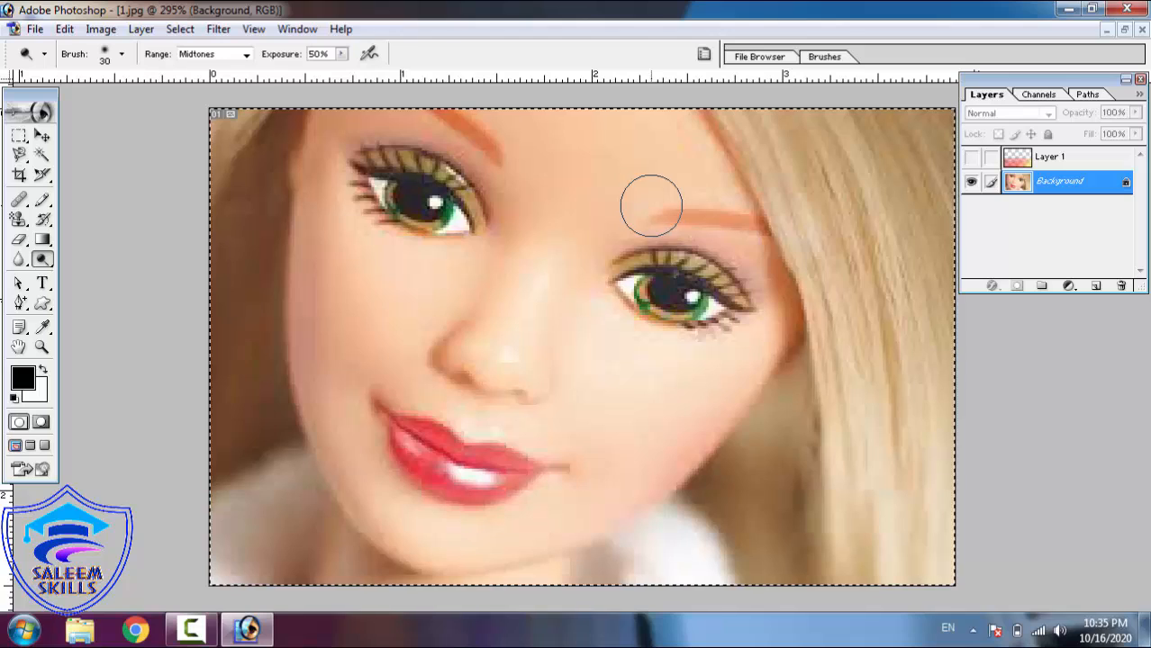
pyautogui.moveTo(651, 205)
pyautogui.mouseDown()
pyautogui.moveTo(782, 220)
pyautogui.moveTo(681, 225)
pyautogui.moveTo(795, 228)
pyautogui.mouseUp()
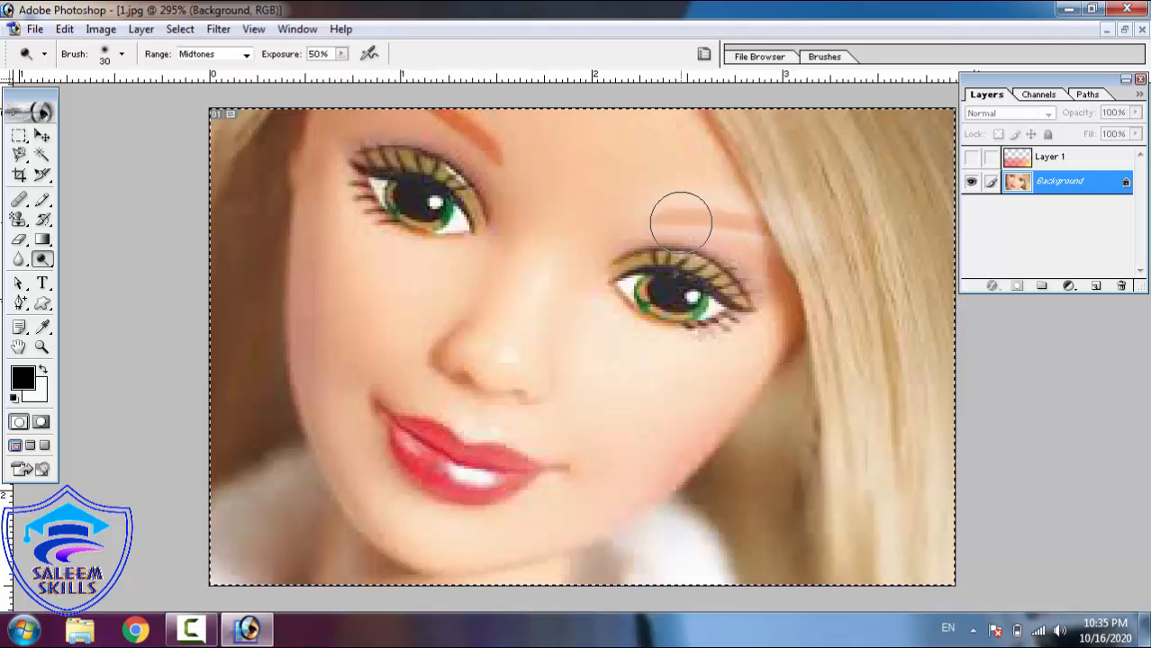
pyautogui.moveTo(700, 230)
pyautogui.mouseDown()
pyautogui.moveTo(666, 225)
pyautogui.moveTo(724, 216)
pyautogui.moveTo(783, 231)
pyautogui.mouseUp()
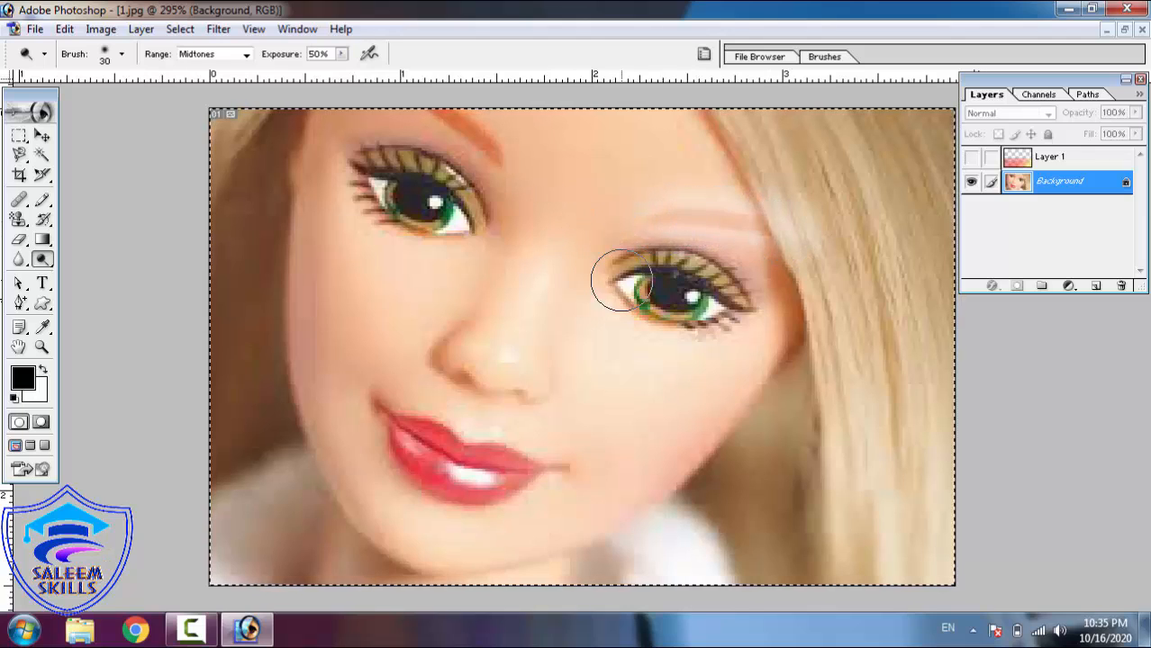
pyautogui.moveTo(643, 288); pyautogui.dragTo(711, 297)
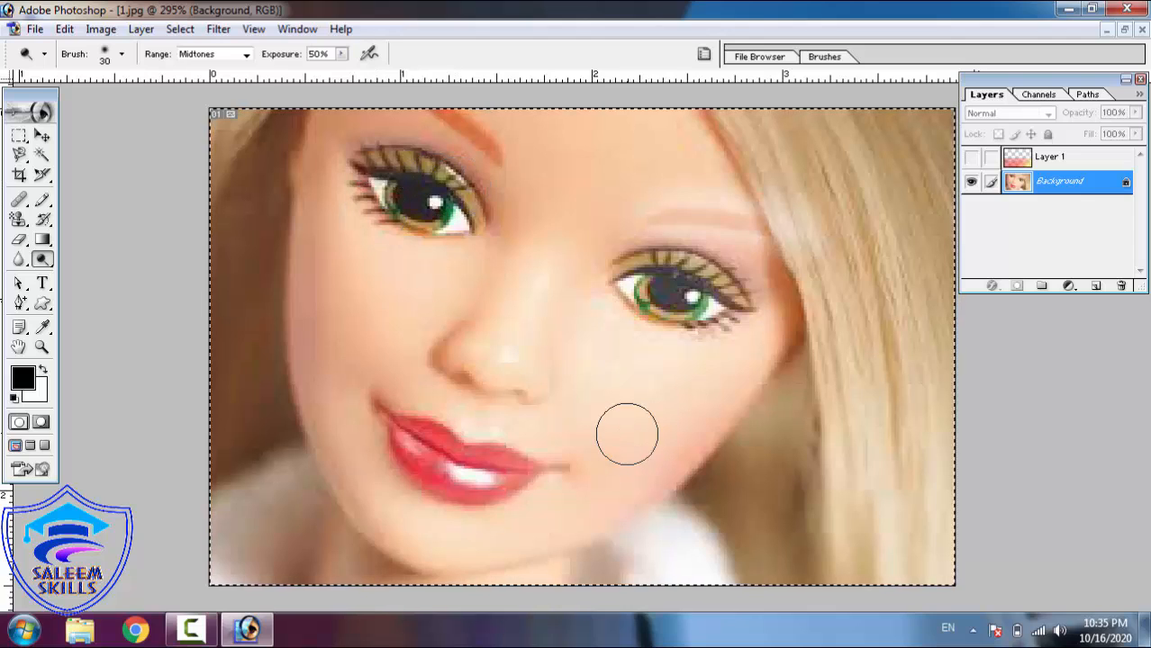
# Darken the lightened right-hand eyebrow using the Burn Tool with a 30 px brush
pyautogui.click(44, 261)
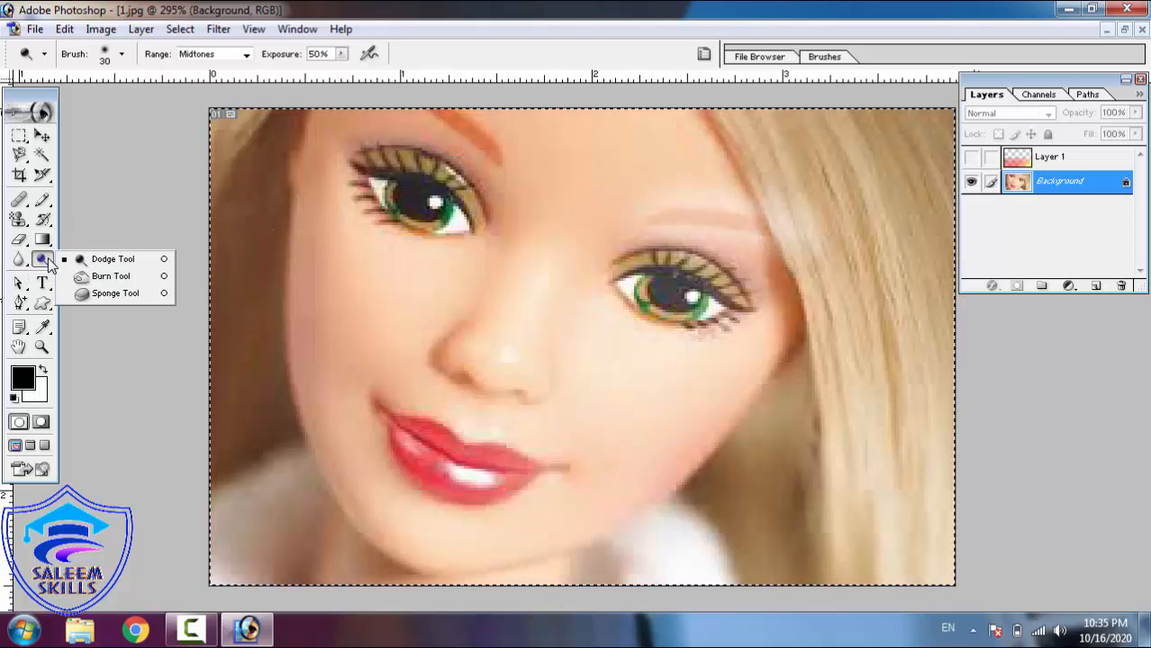
pyautogui.click(125, 281)
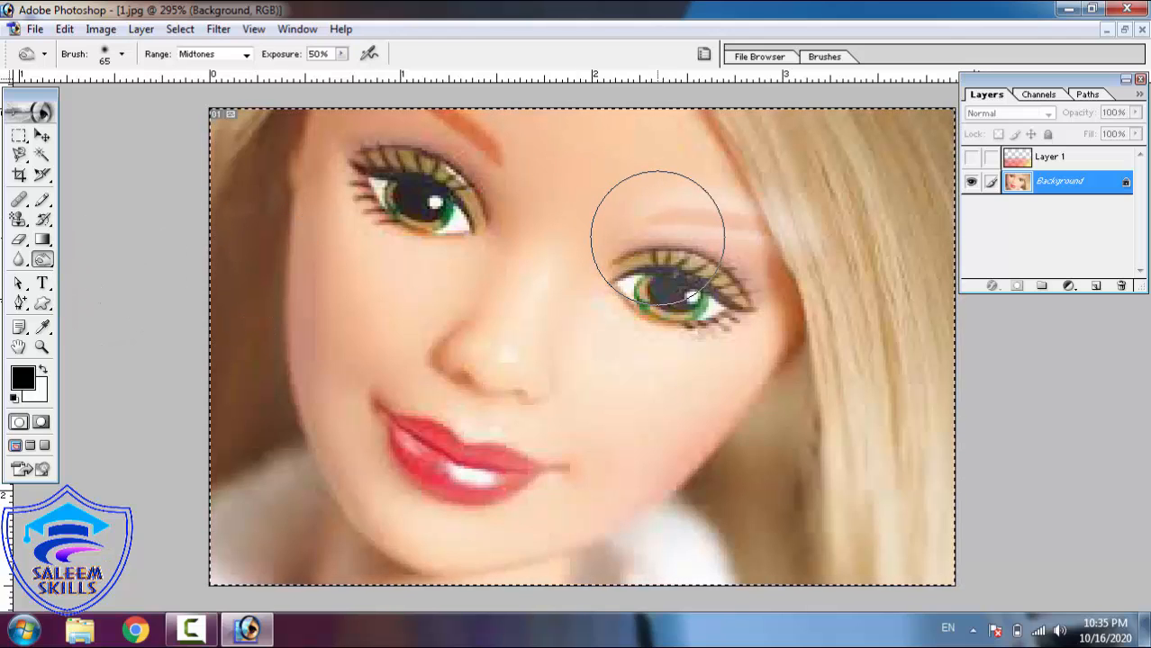
pyautogui.press('[')
pyautogui.press('[')
pyautogui.press('[')
pyautogui.press('[')
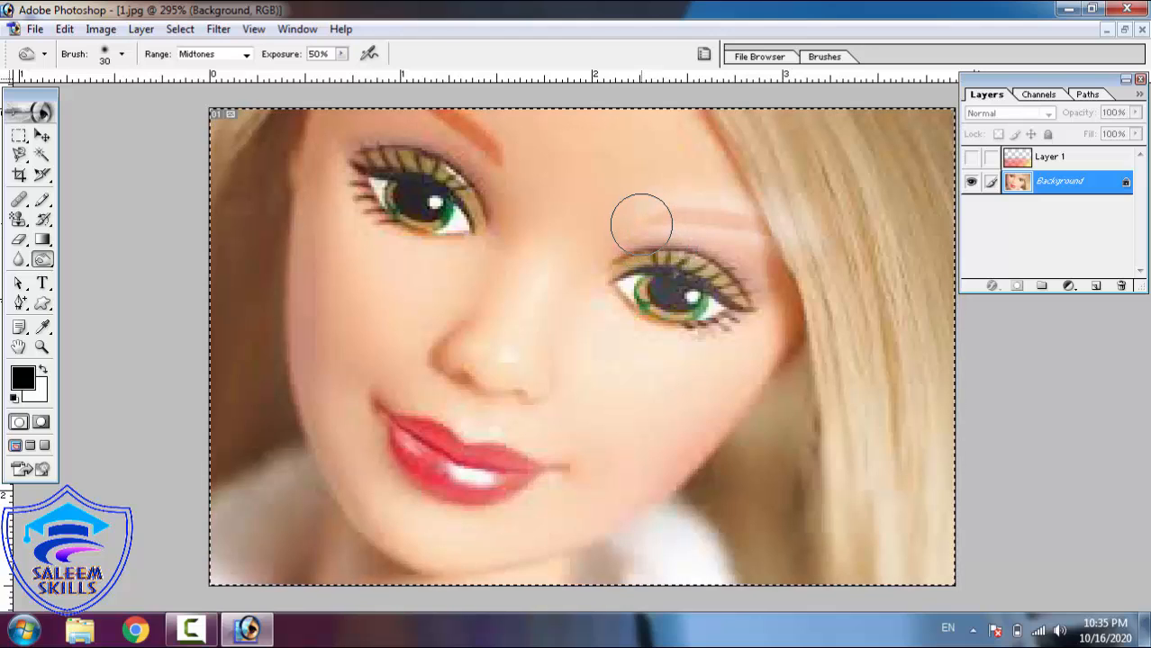
pyautogui.moveTo(641, 221)
pyautogui.mouseDown()
pyautogui.moveTo(678, 205)
pyautogui.moveTo(773, 219)
pyautogui.moveTo(702, 216)
pyautogui.mouseUp()
pyautogui.moveTo(622, 235)
pyautogui.mouseDown()
pyautogui.moveTo(737, 213)
pyautogui.moveTo(789, 219)
pyautogui.moveTo(683, 201)
pyautogui.moveTo(624, 232)
pyautogui.moveTo(766, 228)
pyautogui.moveTo(663, 206)
pyautogui.moveTo(665, 220)
pyautogui.moveTo(788, 216)
pyautogui.mouseUp()
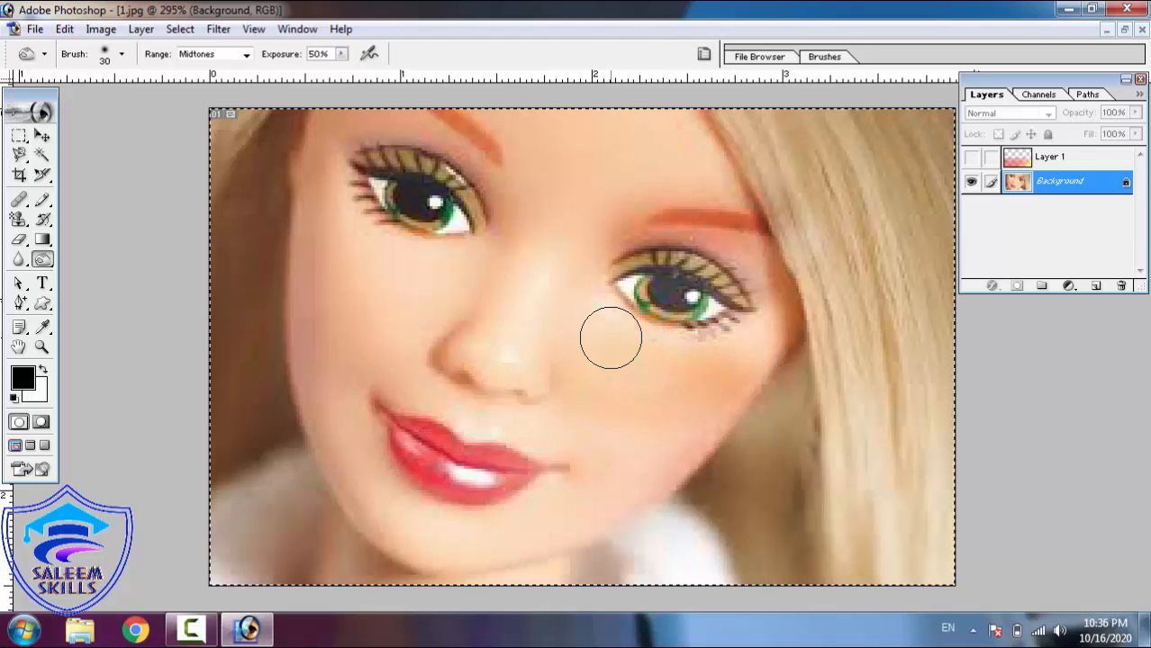
# Raise the Burn Tool's exposure to 100% and darken the cheek below the right-hand eye with repeated strokes
pyautogui.click(341, 54)
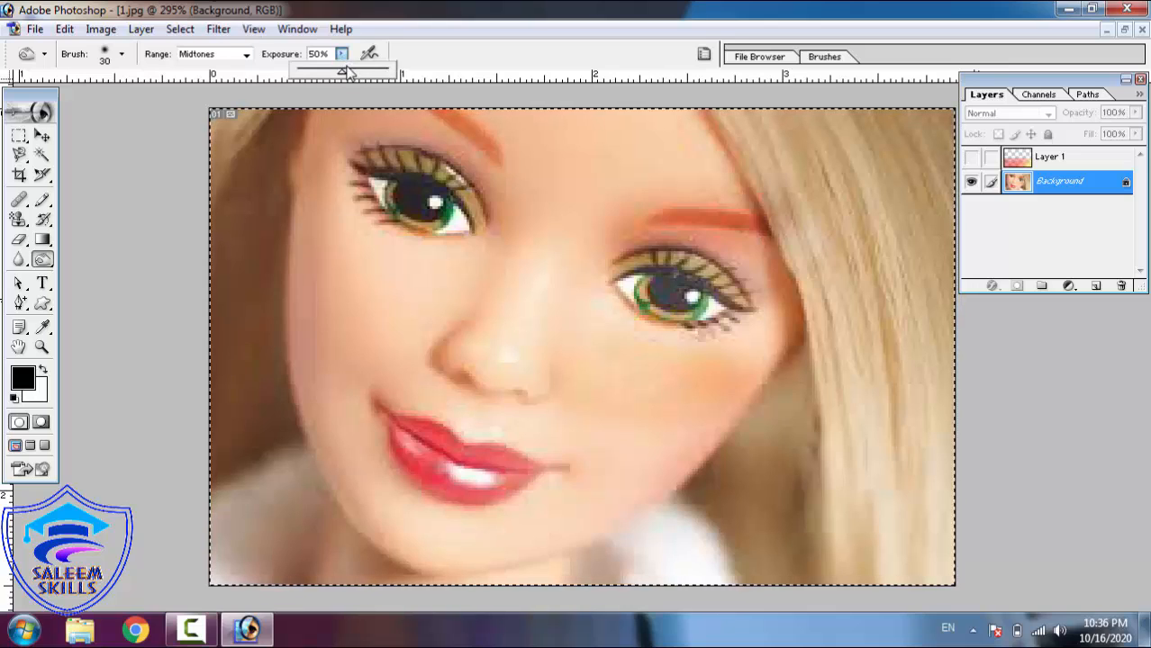
pyautogui.moveTo(347, 72); pyautogui.dragTo(394, 72)
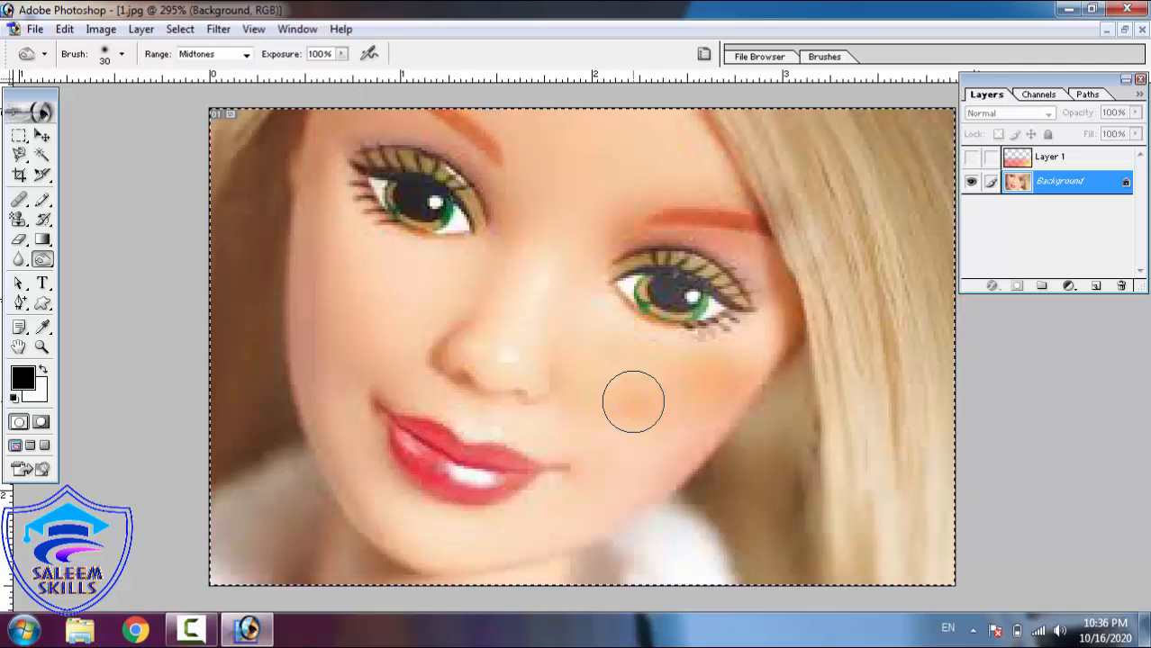
pyautogui.moveTo(633, 402)
pyautogui.mouseDown()
pyautogui.moveTo(562, 354)
pyautogui.moveTo(659, 374)
pyautogui.moveTo(734, 345)
pyautogui.moveTo(683, 366)
pyautogui.moveTo(556, 348)
pyautogui.moveTo(671, 387)
pyautogui.moveTo(763, 359)
pyautogui.moveTo(689, 378)
pyautogui.moveTo(565, 361)
pyautogui.moveTo(612, 395)
pyautogui.moveTo(697, 385)
pyautogui.moveTo(757, 354)
pyautogui.moveTo(741, 365)
pyautogui.moveTo(564, 361)
pyautogui.moveTo(767, 356)
pyautogui.mouseUp()
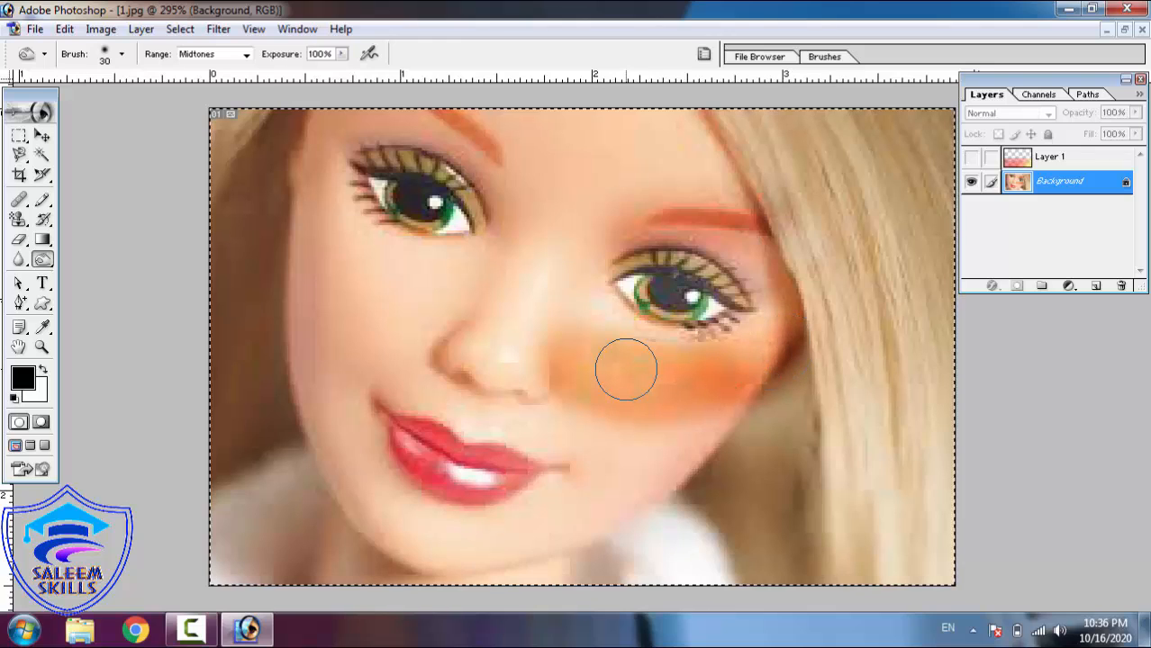
pyautogui.moveTo(585, 387)
pyautogui.mouseDown()
pyautogui.moveTo(567, 347)
pyautogui.moveTo(590, 364)
pyautogui.moveTo(573, 362)
pyautogui.moveTo(614, 370)
pyautogui.moveTo(713, 366)
pyautogui.moveTo(736, 351)
pyautogui.moveTo(586, 367)
pyautogui.mouseUp()
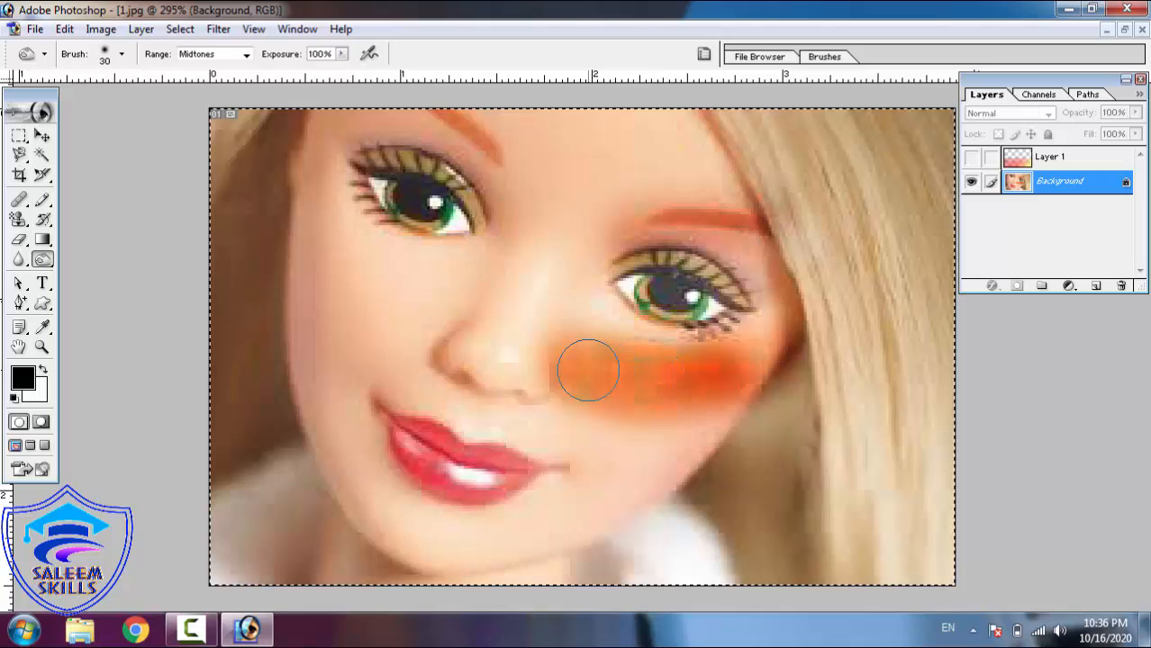
# Switch back to the Dodge Tool and lighten the burned cheek area below the right-hand eye
pyautogui.click(45, 260)
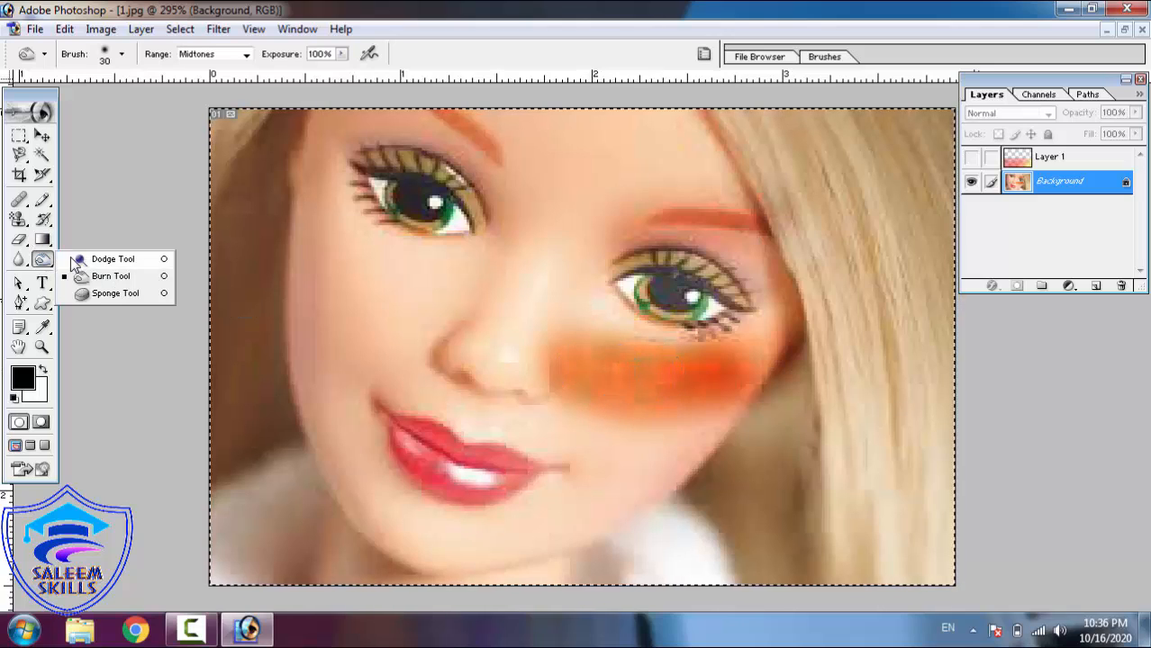
pyautogui.click(106, 259)
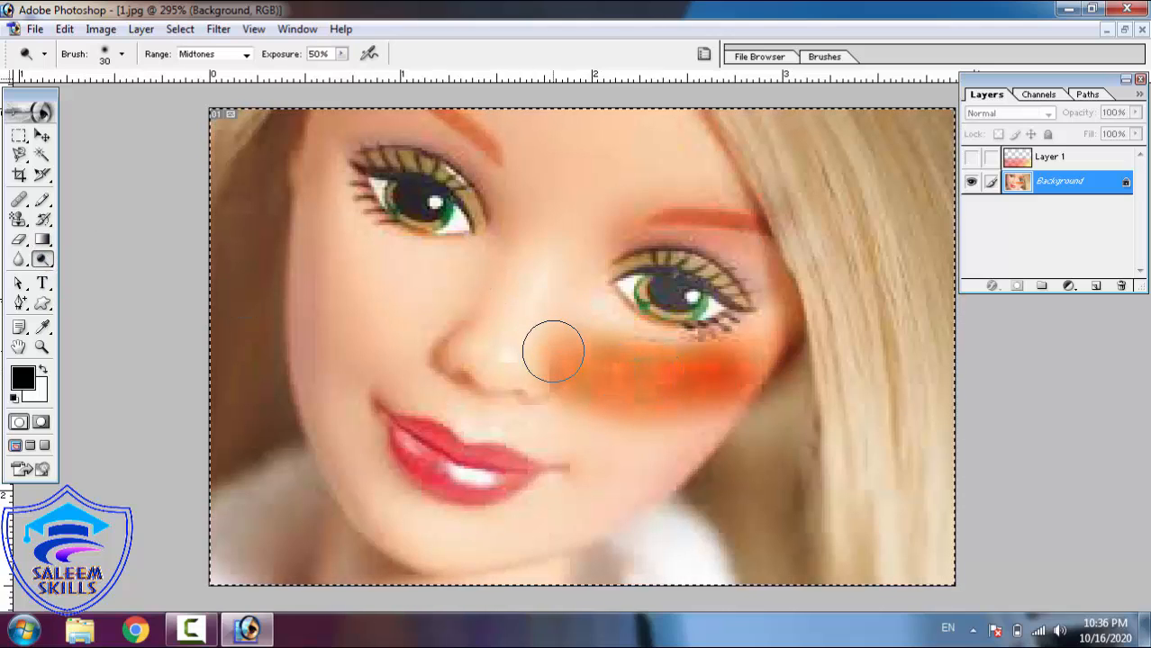
pyautogui.moveTo(552, 352)
pyautogui.mouseDown()
pyautogui.moveTo(752, 355)
pyautogui.moveTo(719, 376)
pyautogui.moveTo(569, 366)
pyautogui.moveTo(698, 391)
pyautogui.moveTo(764, 348)
pyautogui.mouseUp()
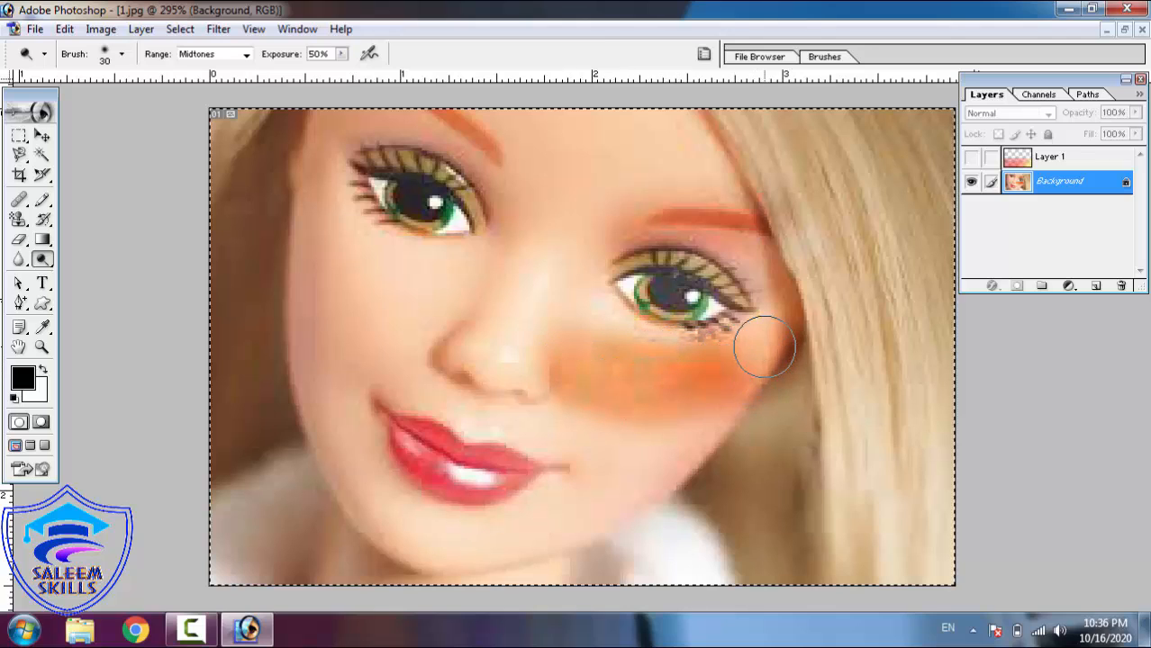
# Keep dodging the remaining orange patch on the right-hand cheek with the 30 px brush at 50% exposure
pyautogui.moveTo(662, 363); pyautogui.dragTo(763, 337)
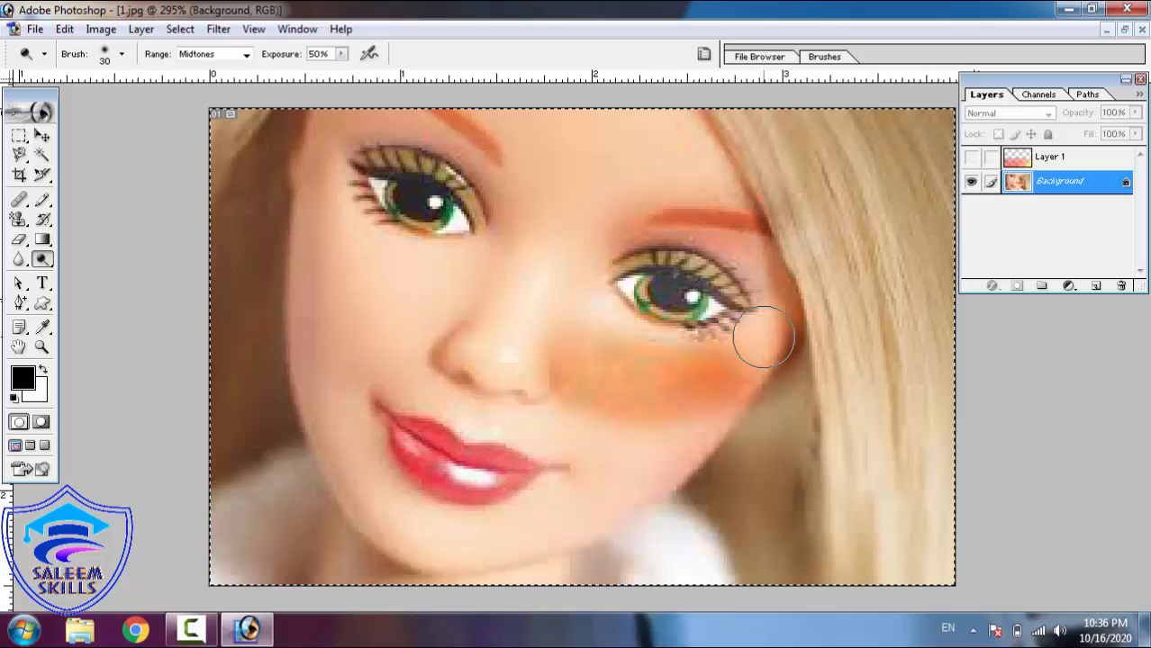
pyautogui.moveTo(680, 384)
pyautogui.mouseDown()
pyautogui.moveTo(773, 356)
pyautogui.moveTo(660, 390)
pyautogui.moveTo(547, 386)
pyautogui.moveTo(632, 386)
pyautogui.moveTo(744, 346)
pyautogui.moveTo(617, 354)
pyautogui.mouseUp()
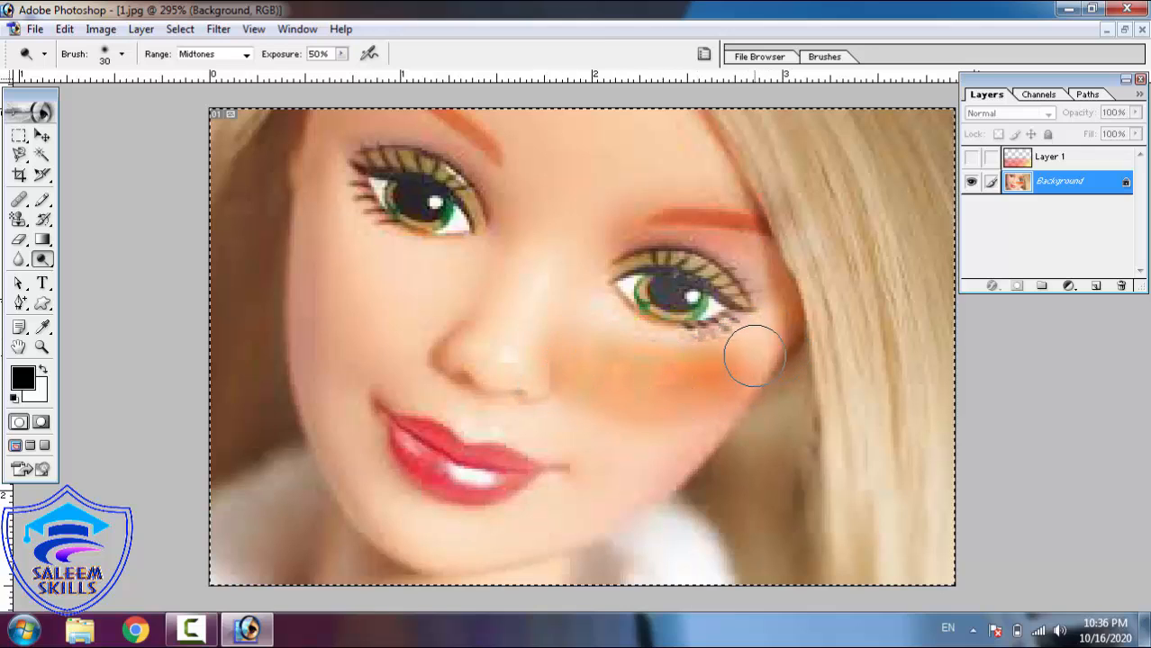
pyautogui.moveTo(753, 356)
pyautogui.mouseDown()
pyautogui.moveTo(636, 369)
pyautogui.moveTo(746, 353)
pyautogui.moveTo(596, 398)
pyautogui.moveTo(729, 354)
pyautogui.moveTo(591, 386)
pyautogui.moveTo(703, 352)
pyautogui.moveTo(600, 358)
pyautogui.moveTo(645, 383)
pyautogui.moveTo(756, 350)
pyautogui.moveTo(712, 392)
pyautogui.moveTo(580, 420)
pyautogui.moveTo(731, 352)
pyautogui.moveTo(674, 364)
pyautogui.moveTo(669, 402)
pyautogui.mouseUp()
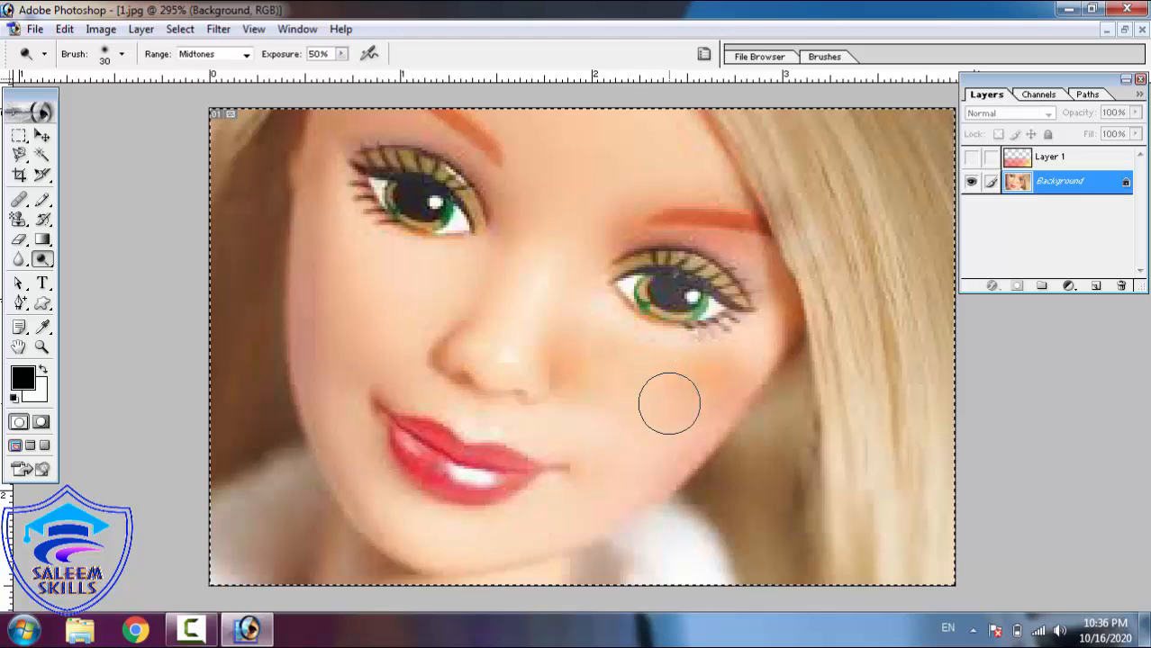
# Desaturate the doll's lips and the surrounding skin using the Sponge Tool with a 65 px brush at 50% flow
pyautogui.click(42, 261)
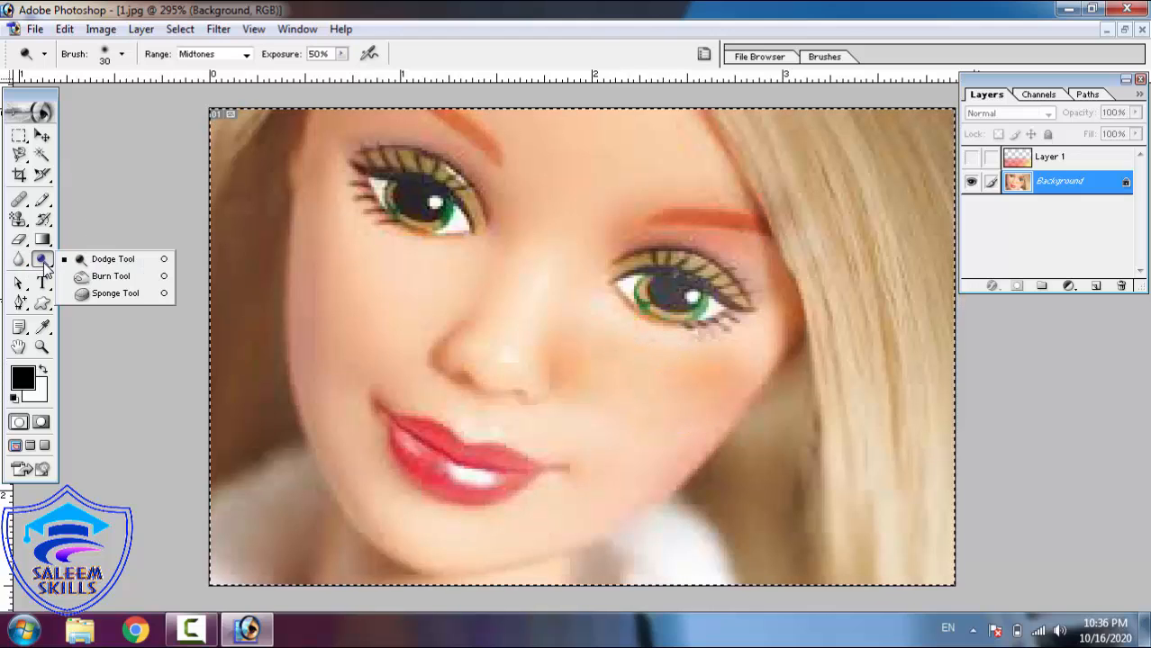
pyautogui.click(103, 294)
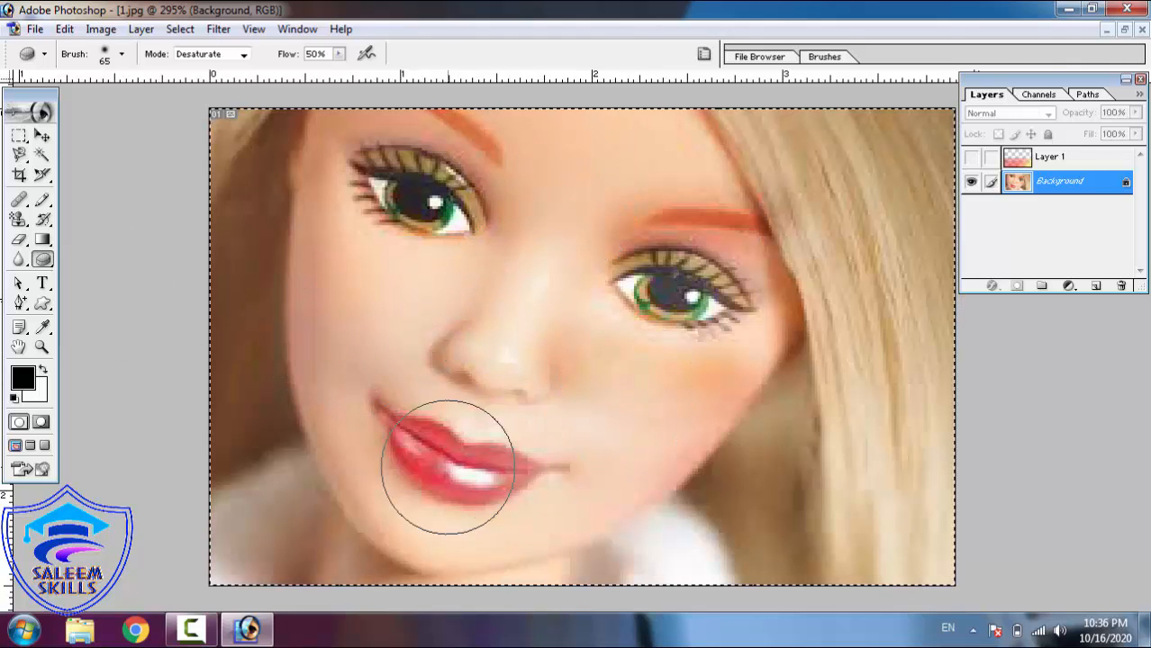
pyautogui.moveTo(447, 466); pyautogui.dragTo(450, 462)
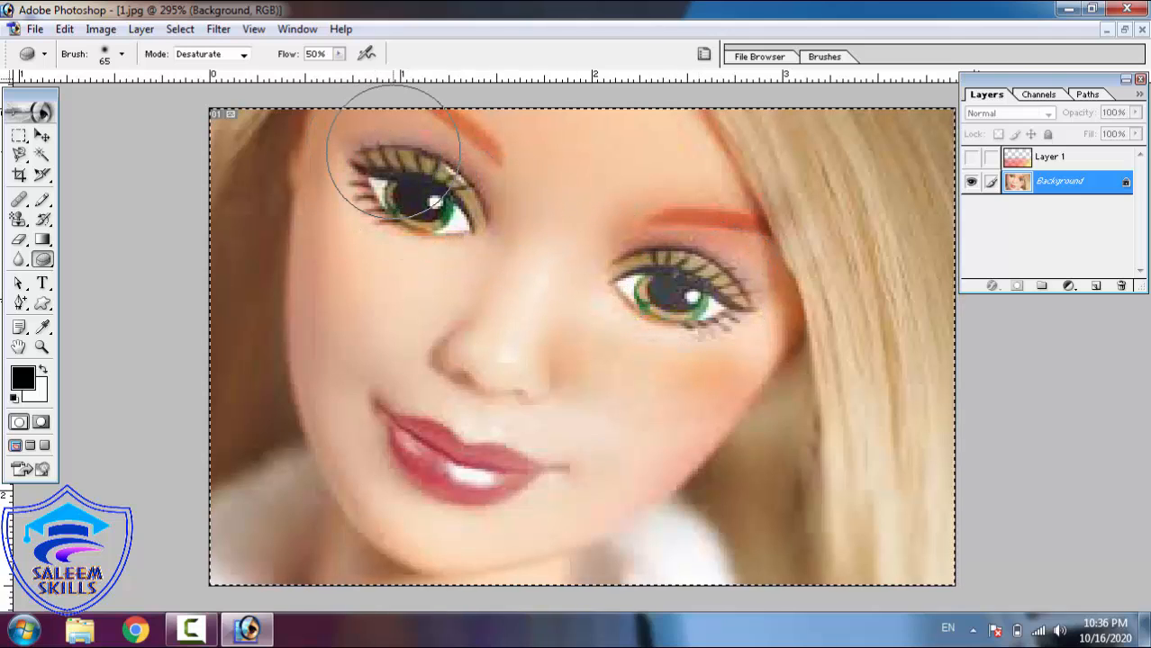
# Set the Sponge Tool to Saturate mode and intensify the colours of the forehead, left-hand cheek and lips
pyautogui.click(238, 55)
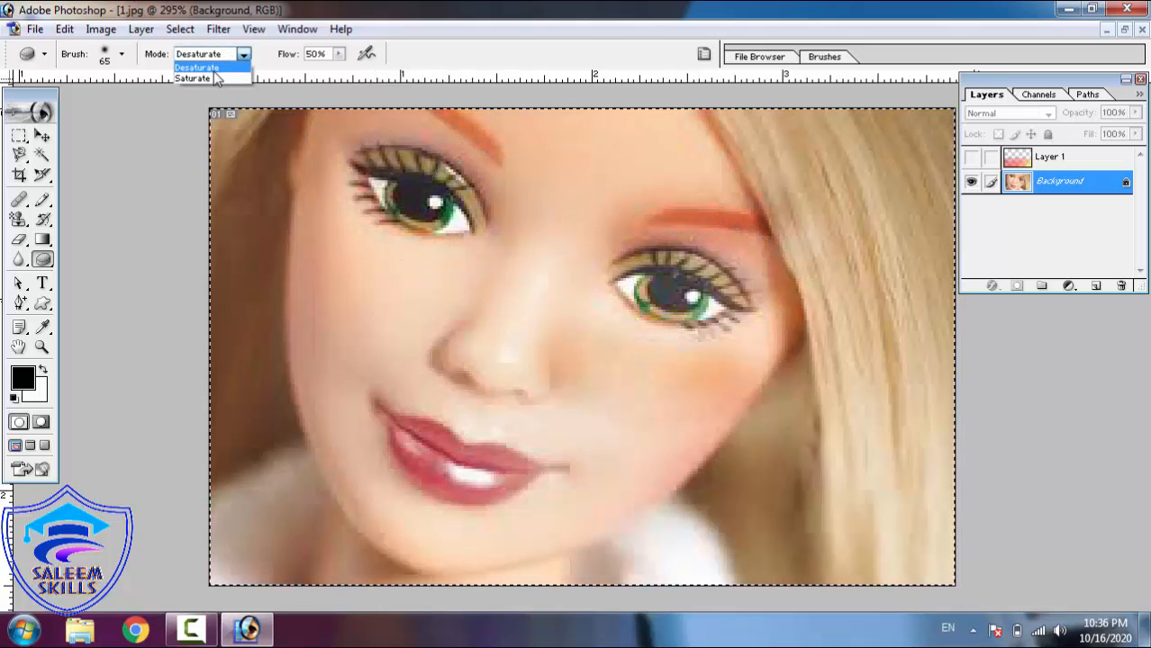
pyautogui.click(214, 79)
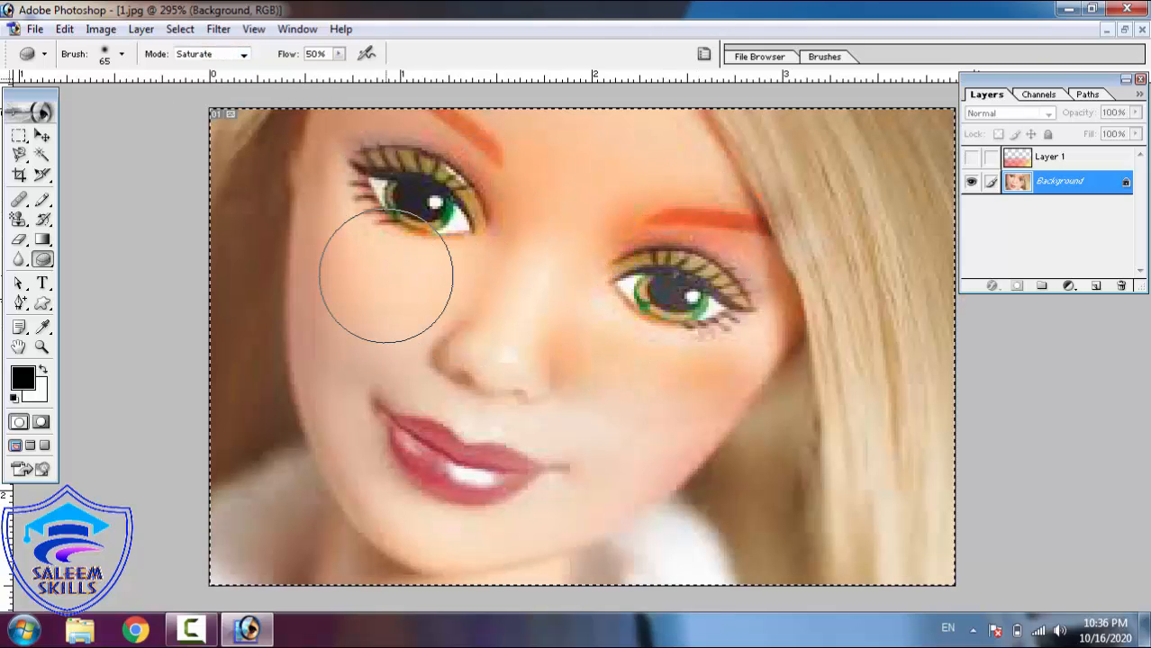
pyautogui.moveTo(385, 276)
pyautogui.mouseDown()
pyautogui.moveTo(360, 392)
pyautogui.moveTo(344, 236)
pyautogui.moveTo(374, 311)
pyautogui.moveTo(442, 275)
pyautogui.moveTo(474, 241)
pyautogui.moveTo(401, 317)
pyautogui.moveTo(314, 291)
pyautogui.moveTo(530, 261)
pyautogui.moveTo(375, 357)
pyautogui.moveTo(326, 364)
pyautogui.moveTo(501, 346)
pyautogui.moveTo(382, 258)
pyautogui.moveTo(387, 431)
pyautogui.moveTo(602, 447)
pyautogui.moveTo(340, 445)
pyautogui.moveTo(440, 401)
pyautogui.moveTo(577, 417)
pyautogui.moveTo(545, 153)
pyautogui.moveTo(535, 173)
pyautogui.moveTo(608, 133)
pyautogui.moveTo(647, 240)
pyautogui.moveTo(613, 190)
pyautogui.moveTo(548, 301)
pyautogui.moveTo(315, 223)
pyautogui.mouseUp()
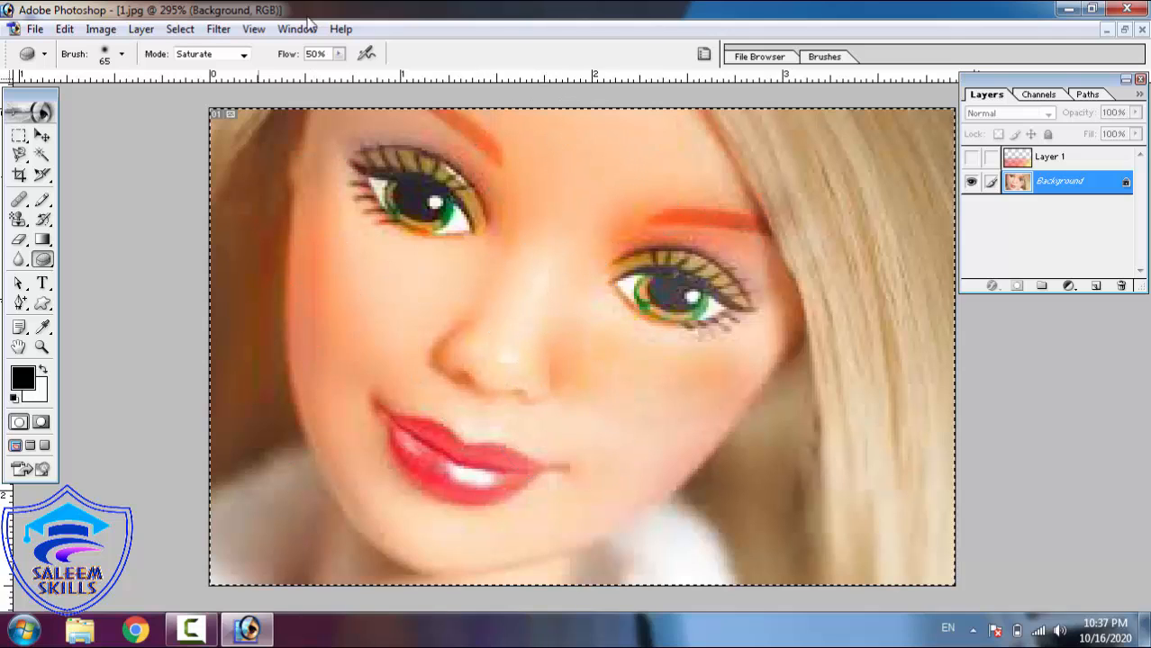
# Set the Sponge Tool to Desaturate mode with 100% flow and mute the colours across the nose, cheeks, eyebrows and lips
pyautogui.click(241, 54)
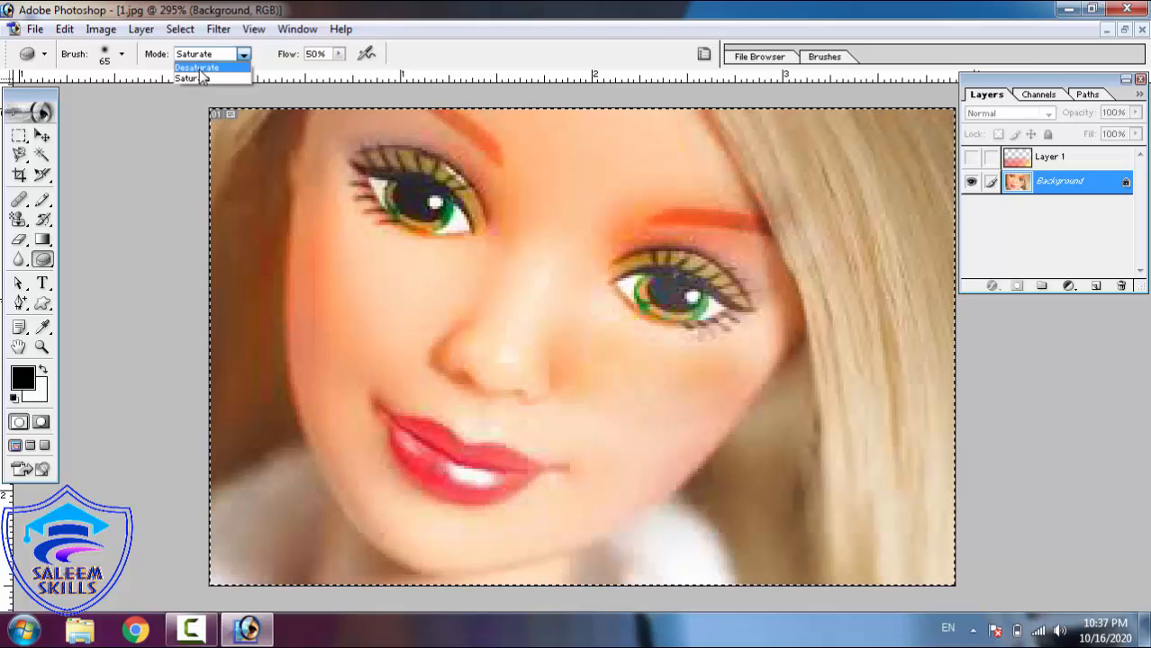
pyautogui.click(197, 66)
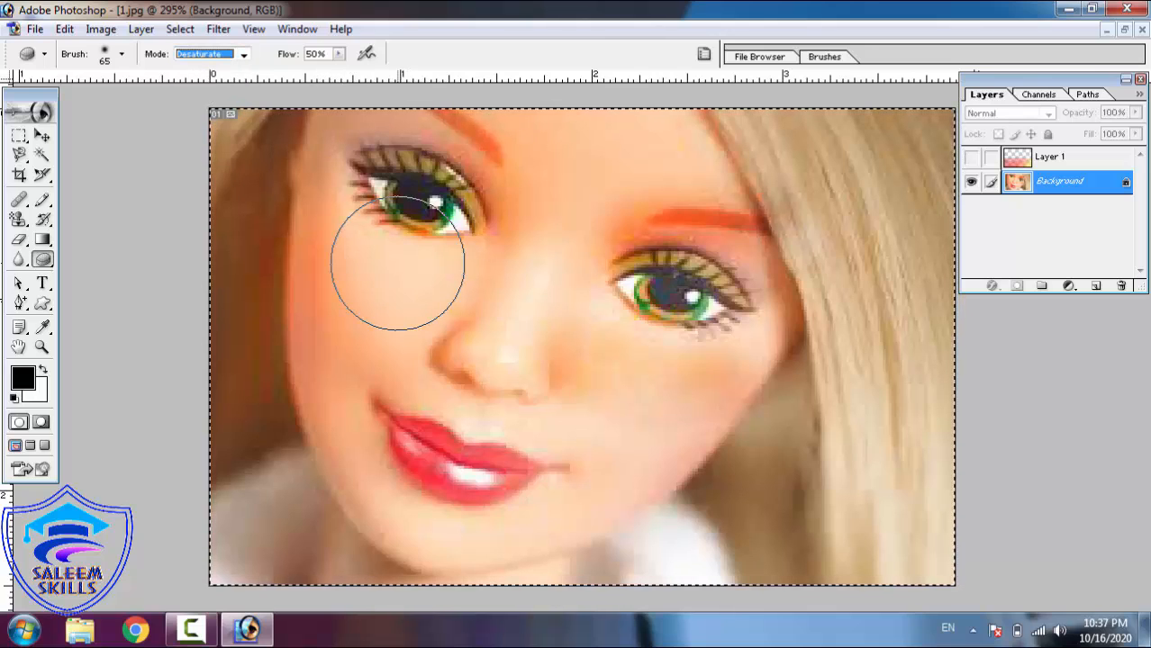
pyautogui.click(339, 54)
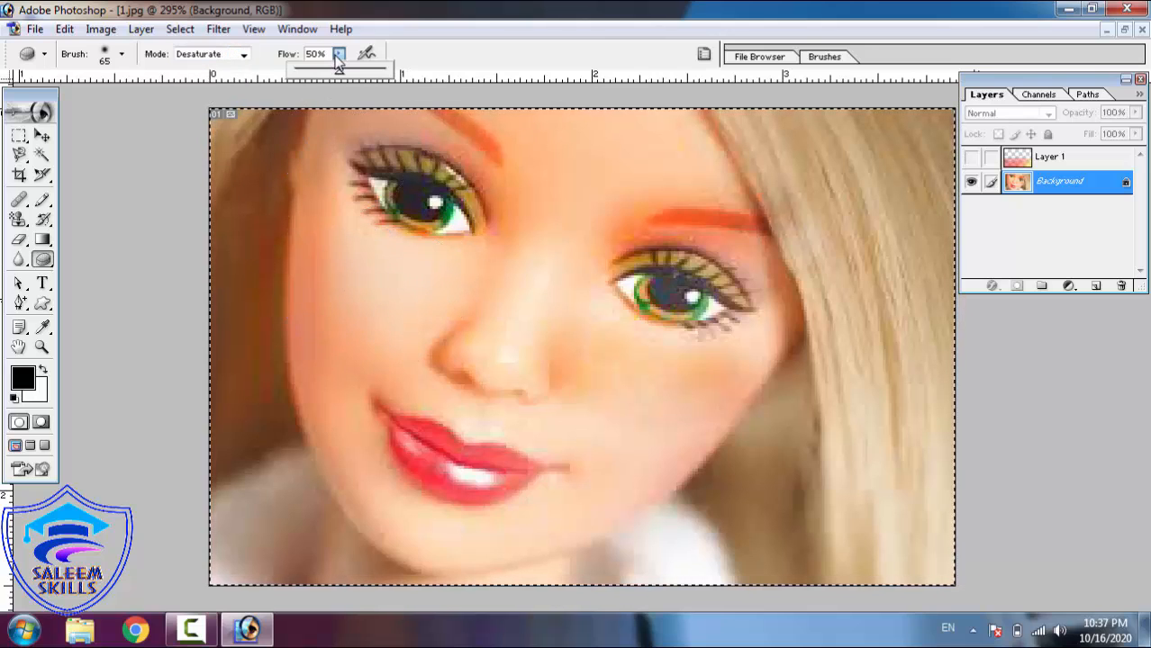
pyautogui.moveTo(339, 71); pyautogui.dragTo(352, 72)
pyautogui.click(488, 308)
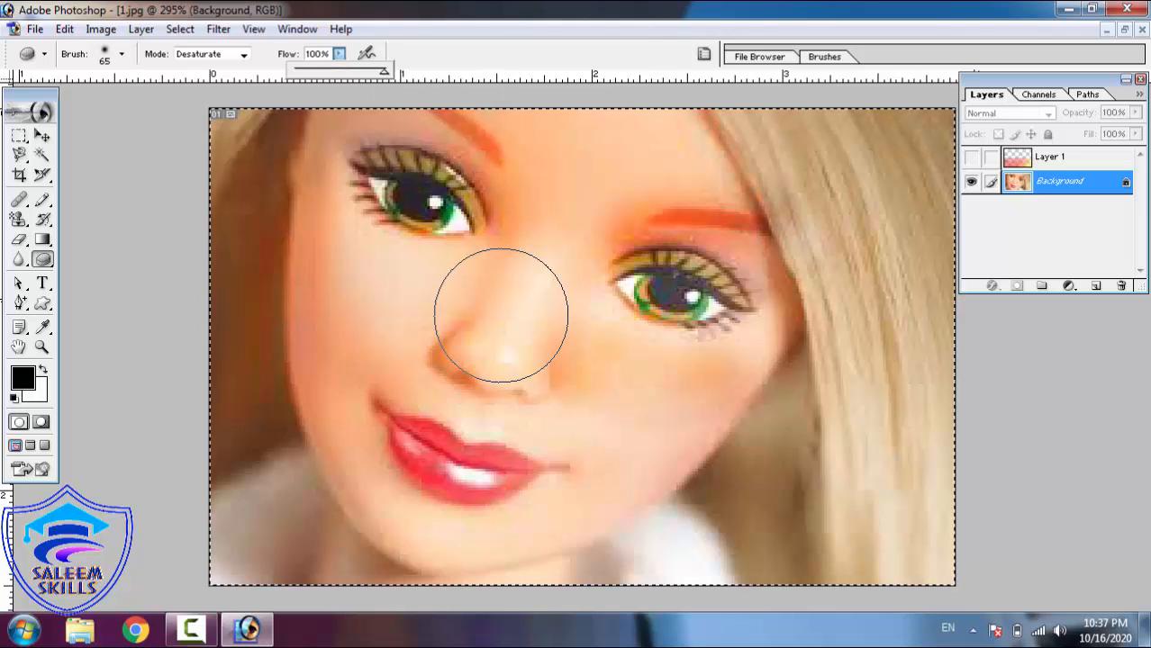
pyautogui.moveTo(488, 308)
pyautogui.mouseDown()
pyautogui.moveTo(385, 278)
pyautogui.moveTo(423, 302)
pyautogui.moveTo(542, 312)
pyautogui.mouseUp()
pyautogui.moveTo(350, 311)
pyautogui.mouseDown()
pyautogui.moveTo(566, 297)
pyautogui.moveTo(541, 396)
pyautogui.moveTo(499, 349)
pyautogui.moveTo(756, 253)
pyautogui.moveTo(511, 226)
pyautogui.moveTo(483, 205)
pyautogui.moveTo(586, 180)
pyautogui.moveTo(408, 169)
pyautogui.mouseUp()
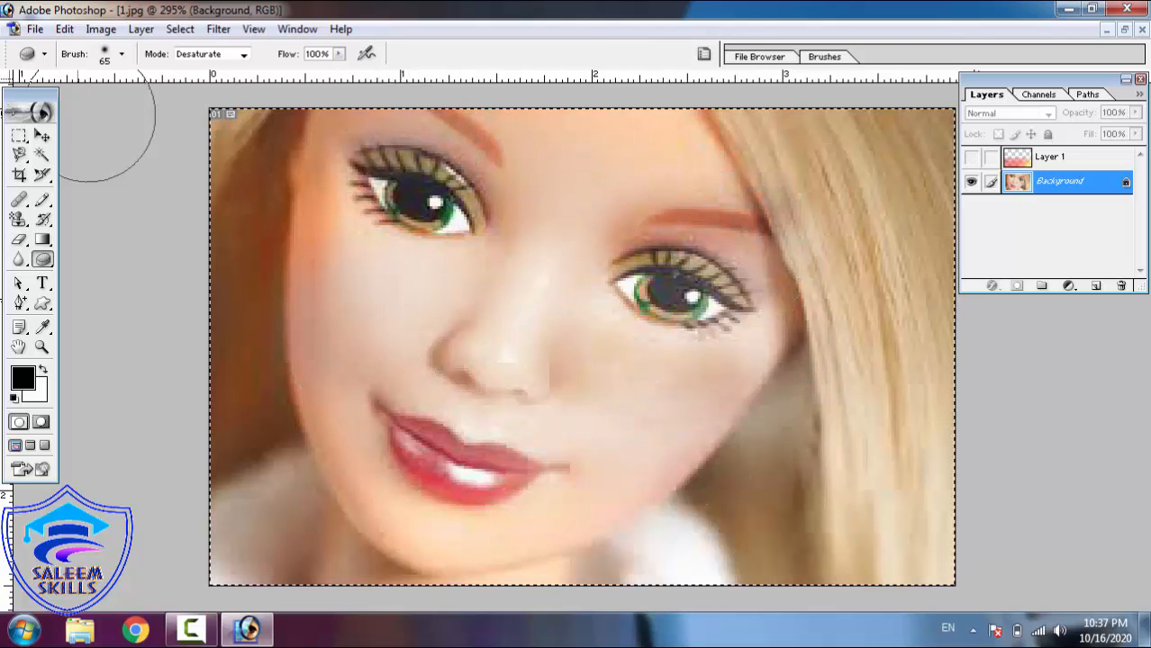
# Select the Blur Tool from the group of blur, sharpen and smudge tools
pyautogui.click(19, 260)
pyautogui.click(24, 268)
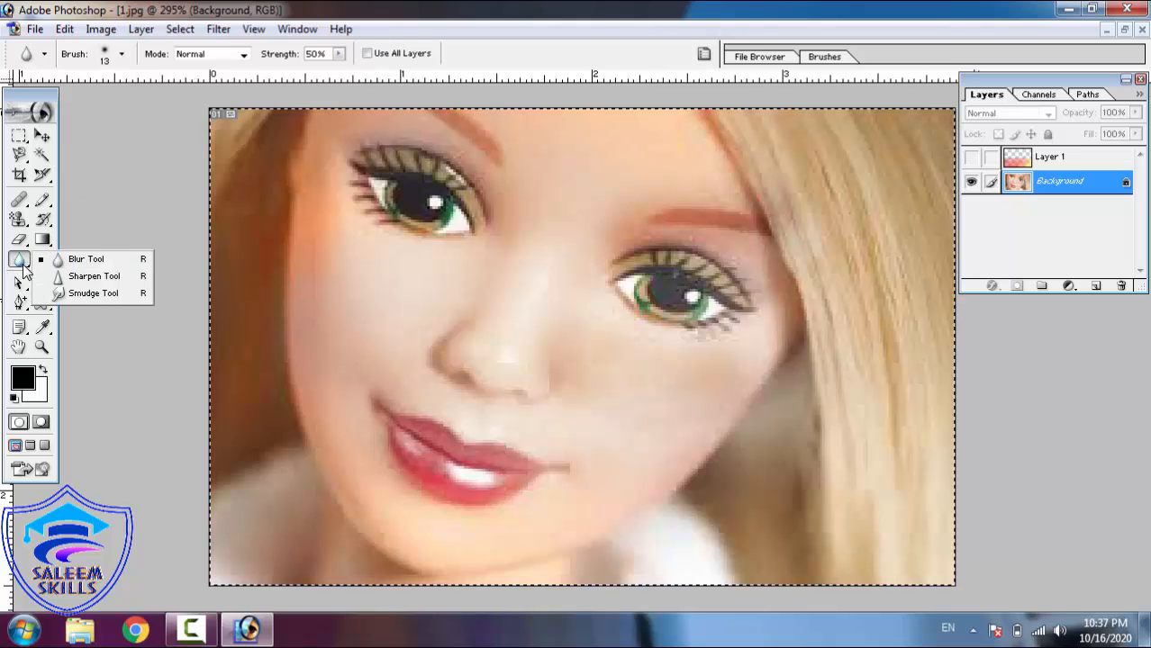
pyautogui.click(86, 263)
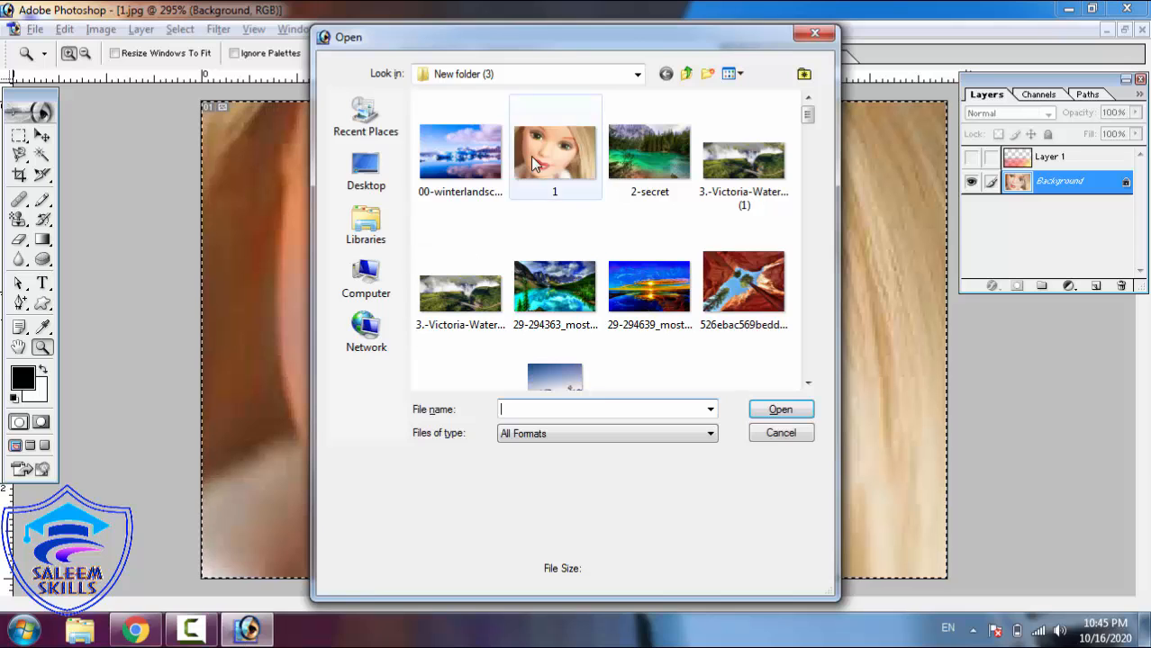
# Open the download JPEG from the Desktop, maximize its window and fit the image on screen
pyautogui.click(367, 171)
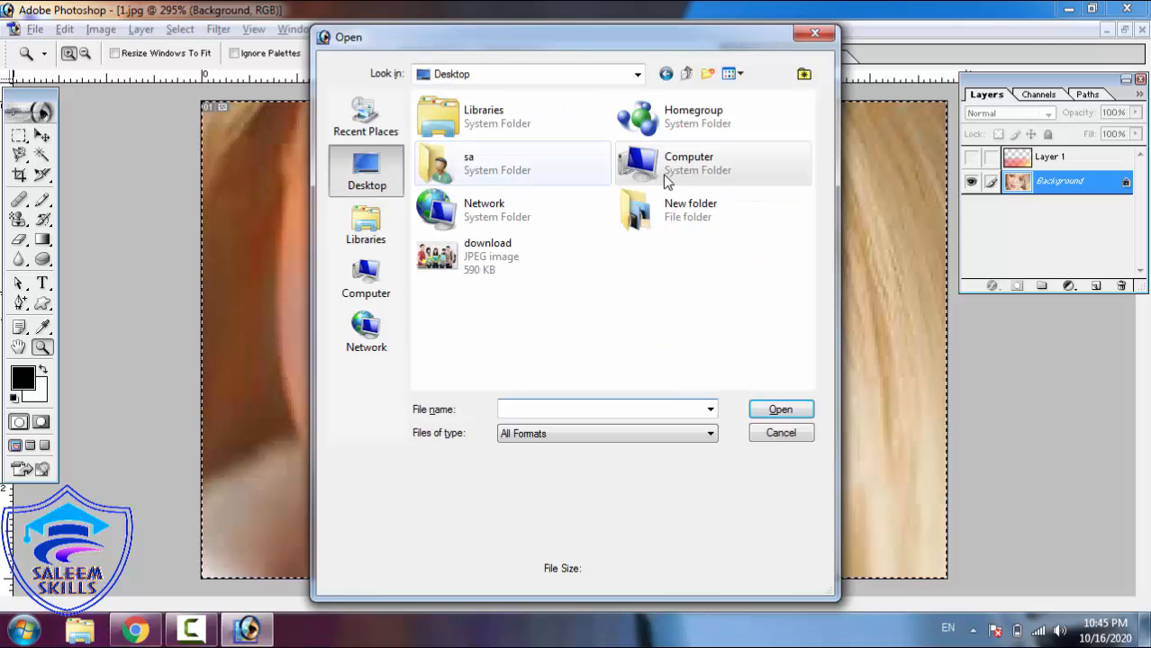
pyautogui.click(470, 248)
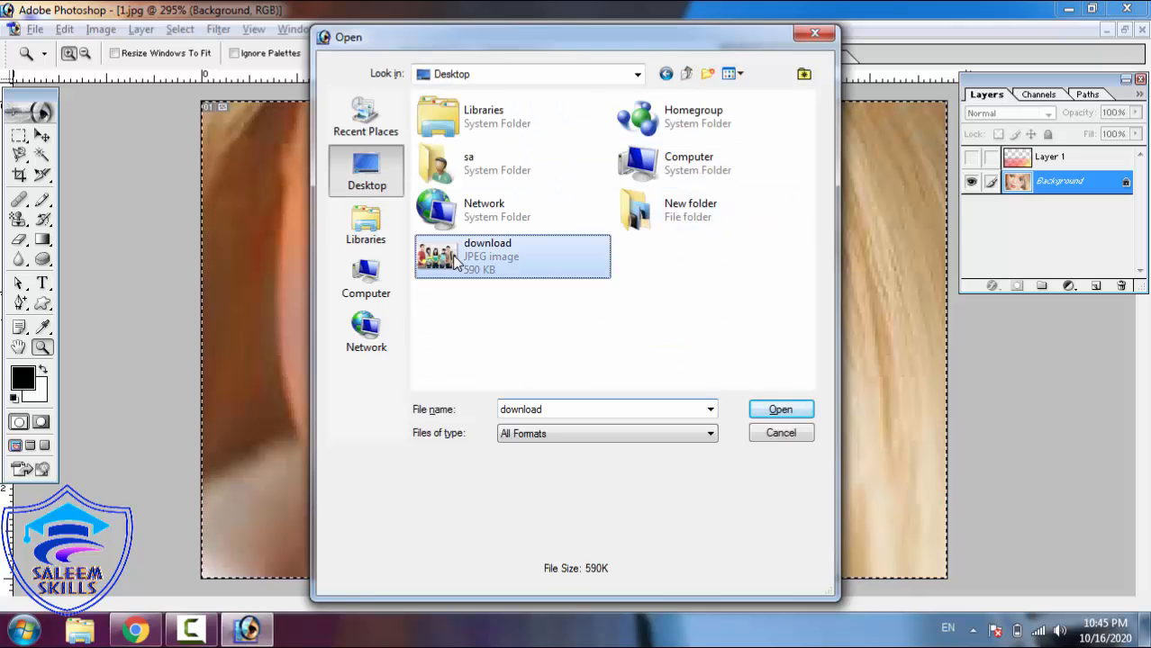
pyautogui.click(786, 405)
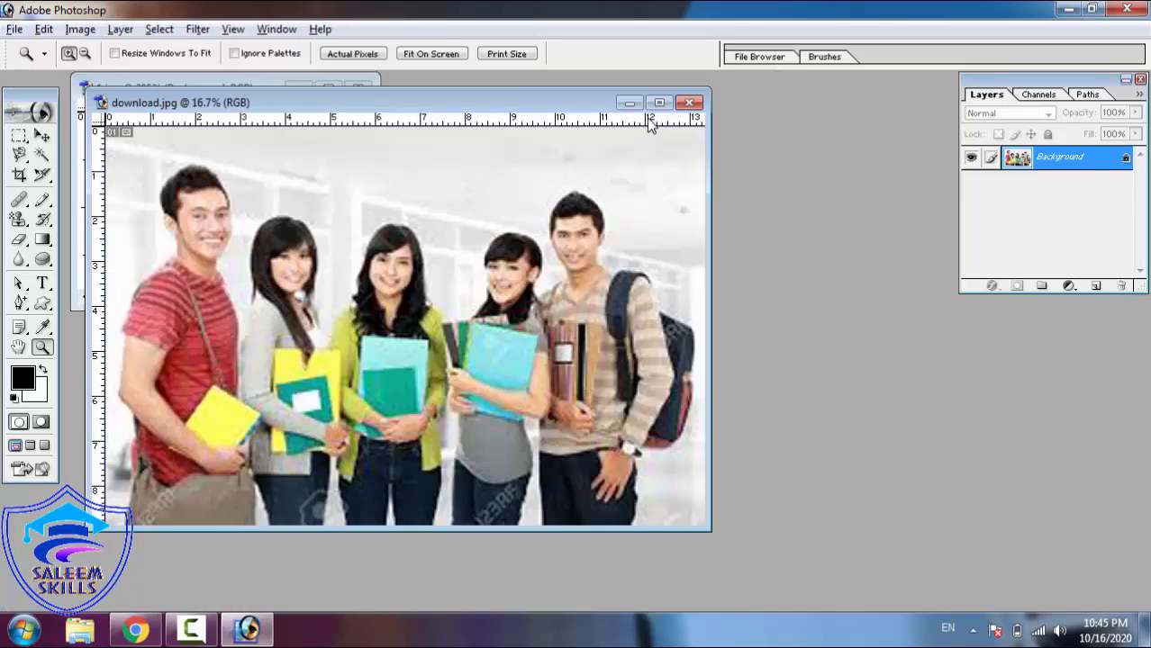
pyautogui.click(658, 102)
pyautogui.rightClick(559, 251)
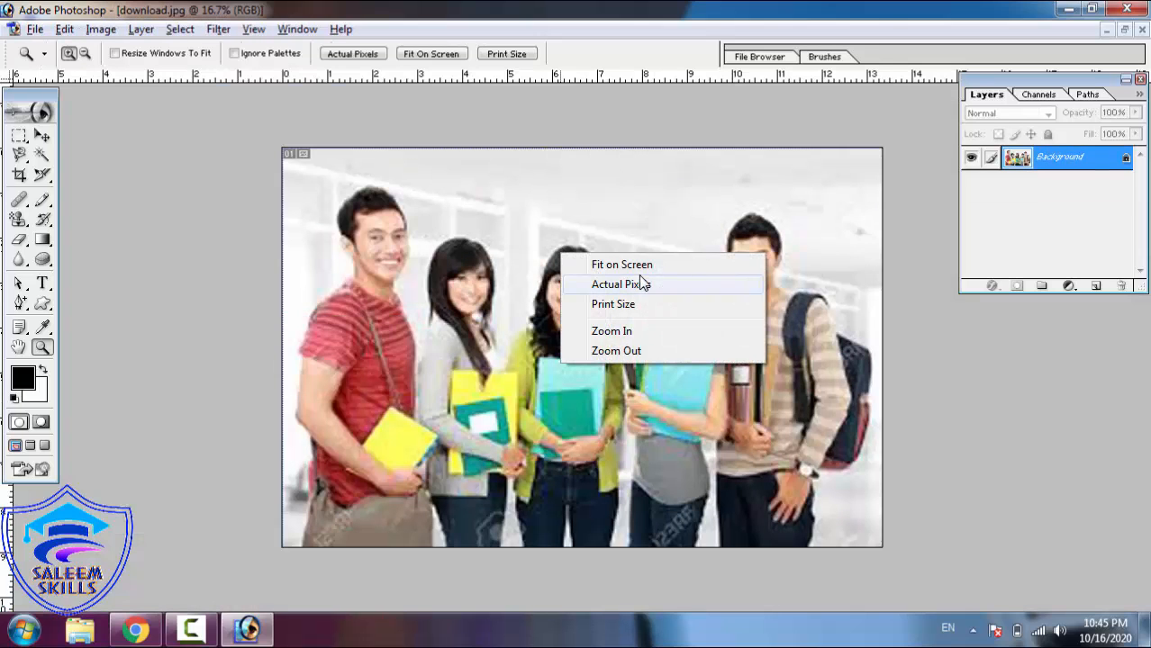
pyautogui.click(641, 266)
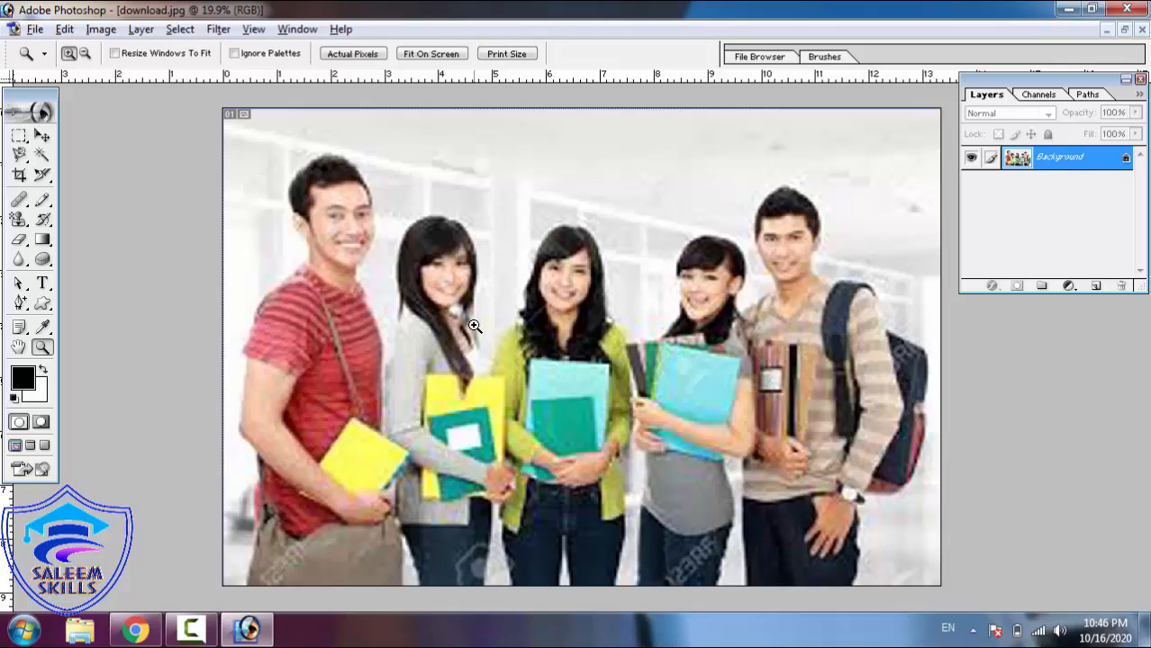
# Select the Blur Tool and enlarge its brush to 500 px
pyautogui.click(20, 260)
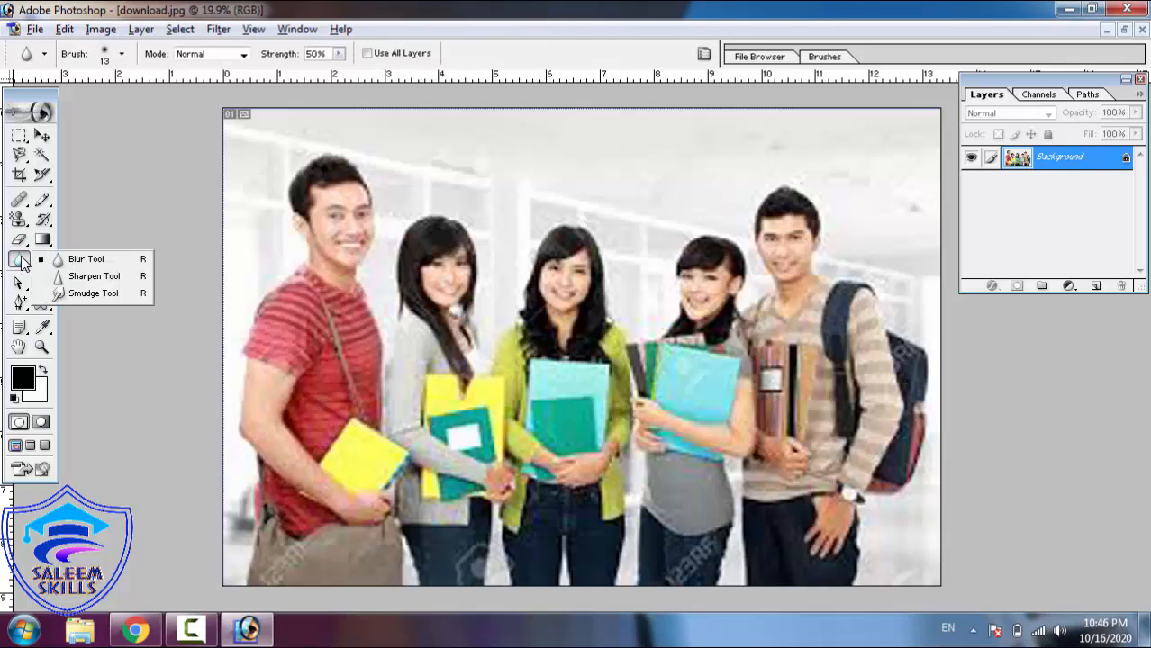
pyautogui.click(78, 264)
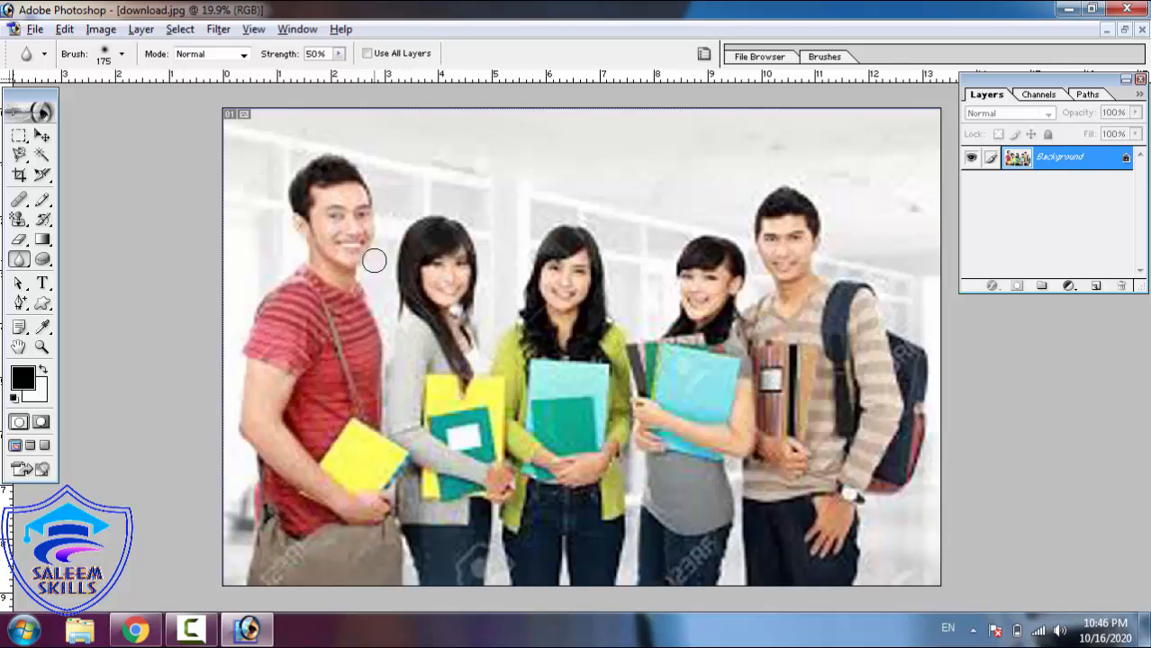
pyautogui.press(']')
pyautogui.press(']')
pyautogui.press(']')
pyautogui.press(']')
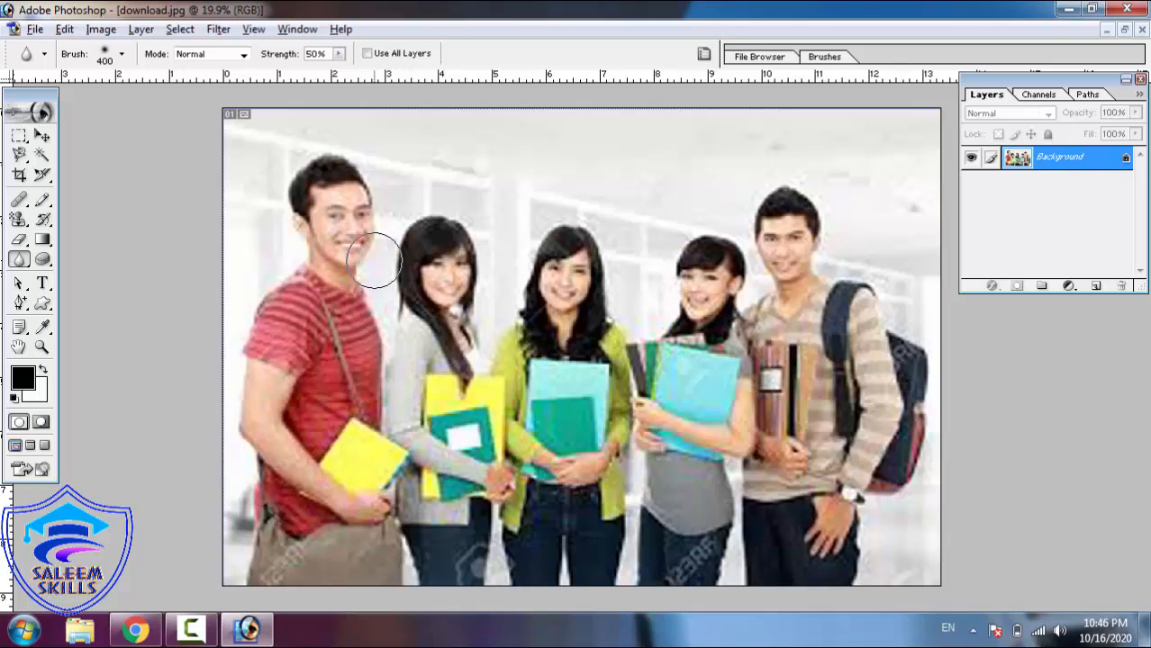
pyautogui.press(']')
# Blur across the students in the group photo at 50% strength, and raise the Blur Tool's strength to 100%
pyautogui.moveTo(374, 260)
pyautogui.mouseDown()
pyautogui.moveTo(439, 286)
pyautogui.moveTo(472, 273)
pyautogui.moveTo(435, 255)
pyautogui.mouseUp()
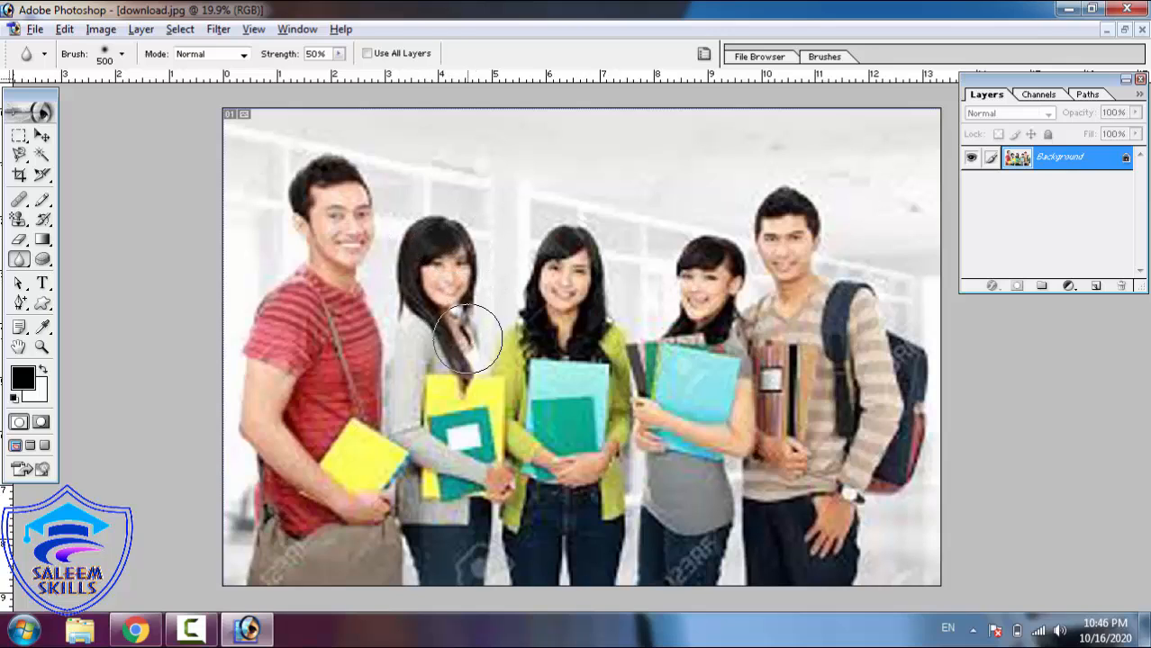
pyautogui.moveTo(609, 265)
pyautogui.mouseDown()
pyautogui.moveTo(560, 270)
pyautogui.moveTo(561, 236)
pyautogui.moveTo(559, 339)
pyautogui.moveTo(579, 222)
pyautogui.moveTo(501, 363)
pyautogui.moveTo(611, 310)
pyautogui.moveTo(553, 326)
pyautogui.moveTo(451, 306)
pyautogui.moveTo(418, 378)
pyautogui.moveTo(488, 322)
pyautogui.moveTo(431, 332)
pyautogui.mouseUp()
pyautogui.moveTo(704, 348)
pyautogui.mouseDown()
pyautogui.moveTo(741, 291)
pyautogui.moveTo(720, 306)
pyautogui.moveTo(739, 253)
pyautogui.moveTo(654, 311)
pyautogui.moveTo(740, 249)
pyautogui.mouseUp()
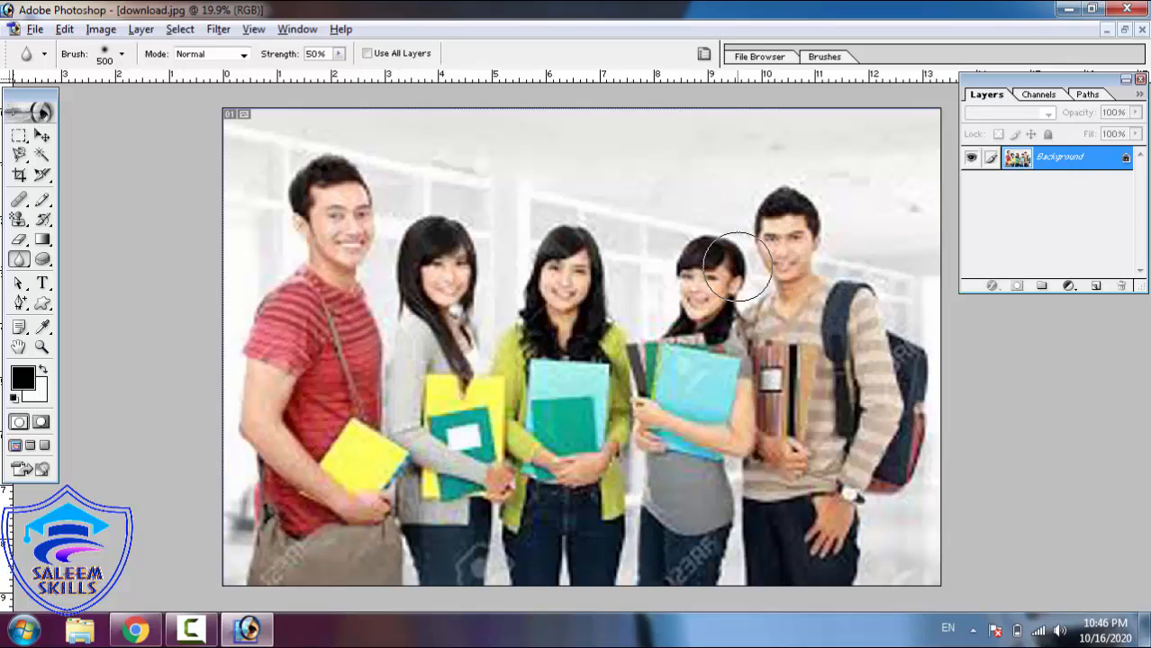
pyautogui.click(338, 55)
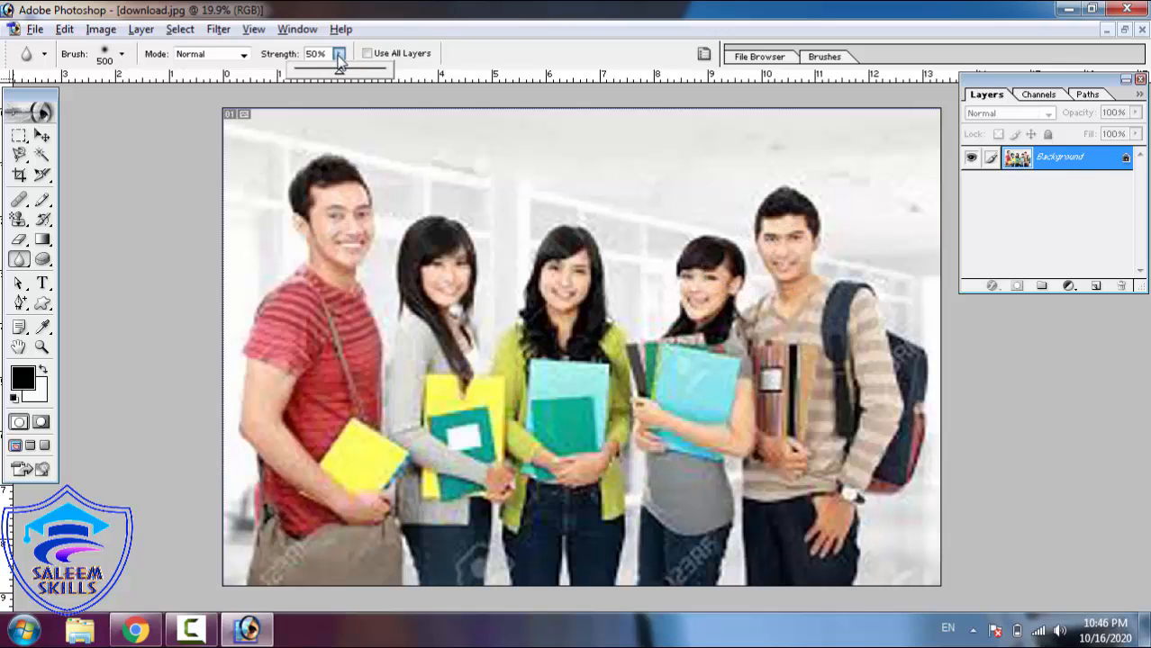
pyautogui.click(478, 266)
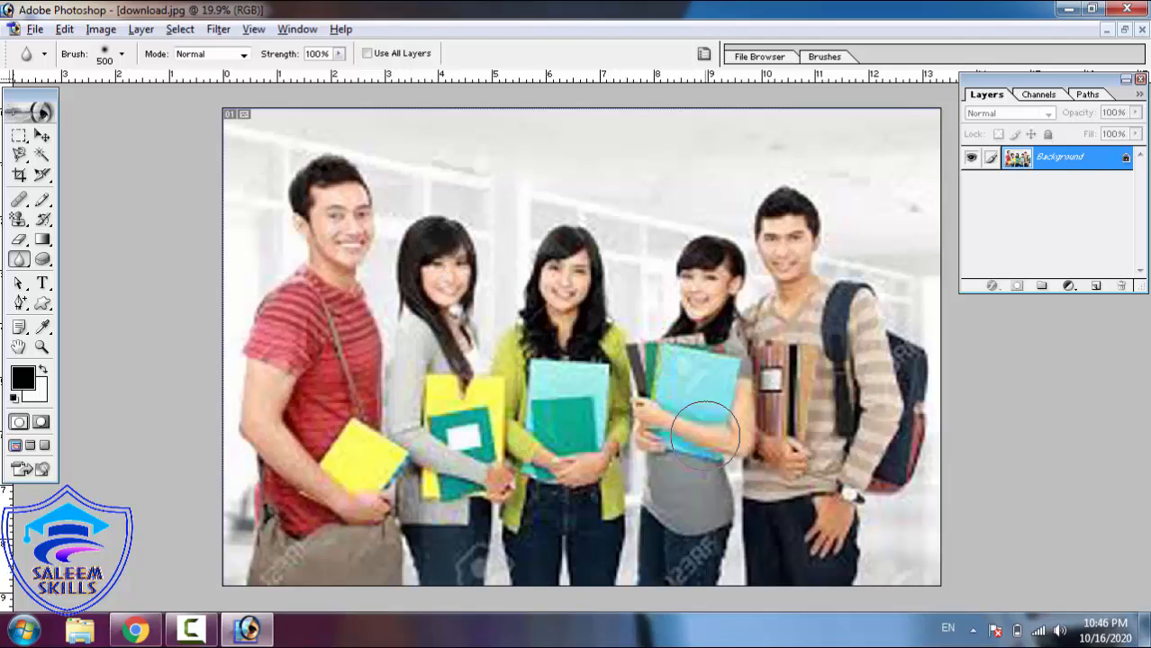
# Close download.jpg without saving its changes
pyautogui.hotkey('ctrl', 'w')
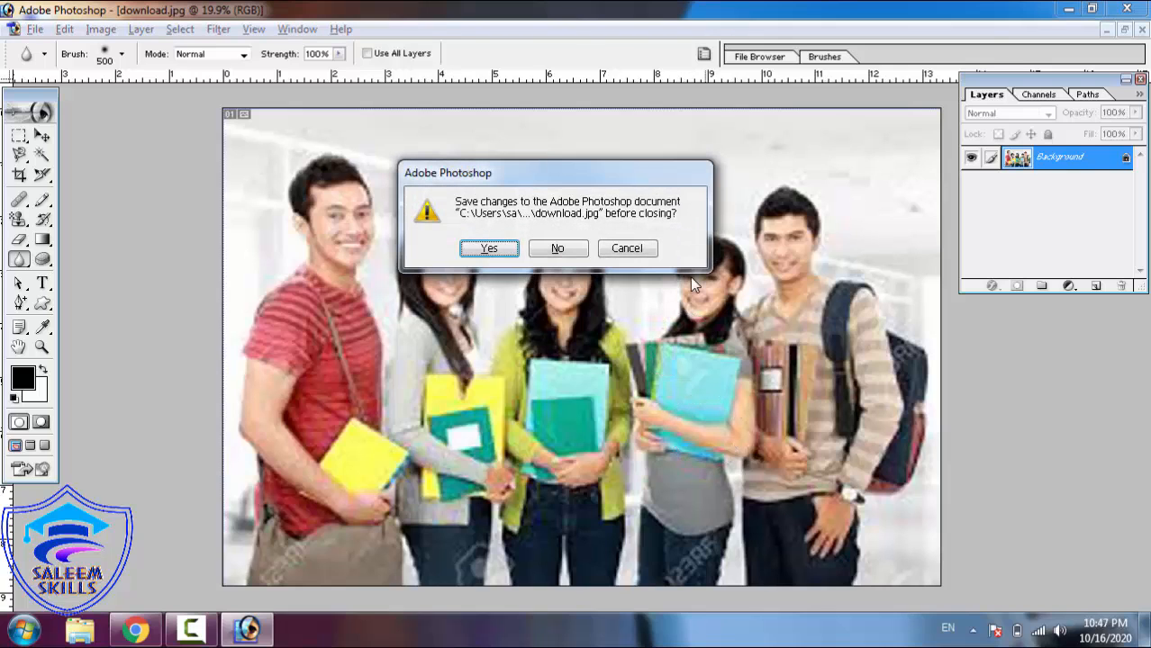
pyautogui.click(568, 246)
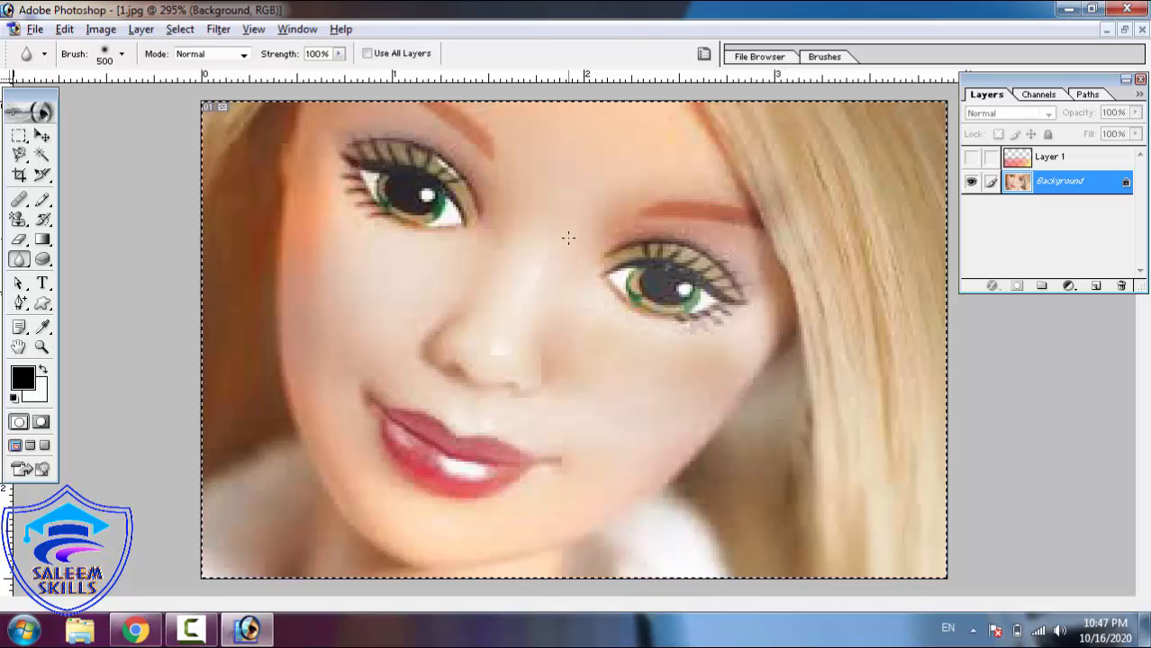
# Open the doll JPEG from New folder (3) on Local Disk (D:)
pyautogui.hotkey('ctrl', 'o')
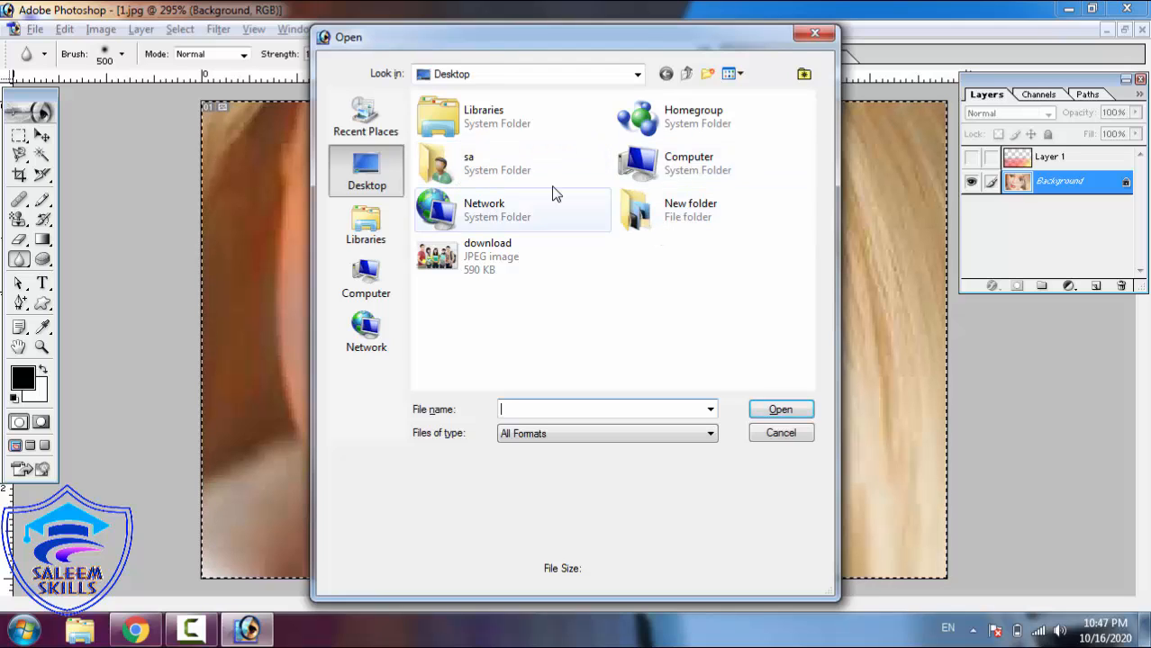
pyautogui.doubleClick(642, 183)
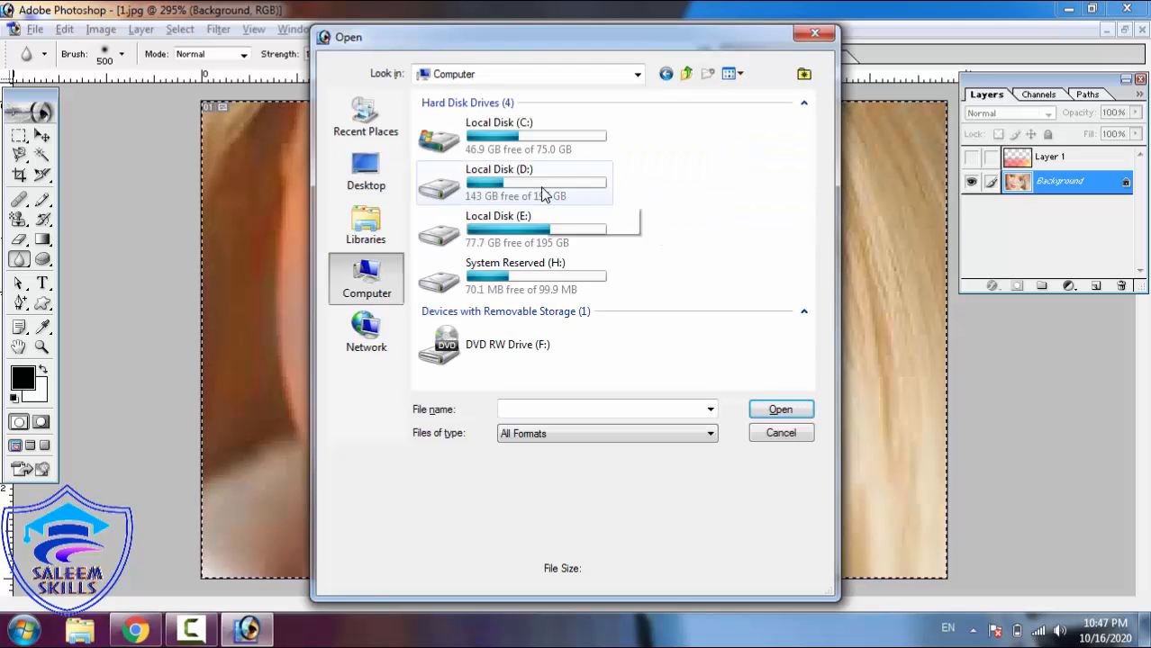
pyautogui.doubleClick(543, 194)
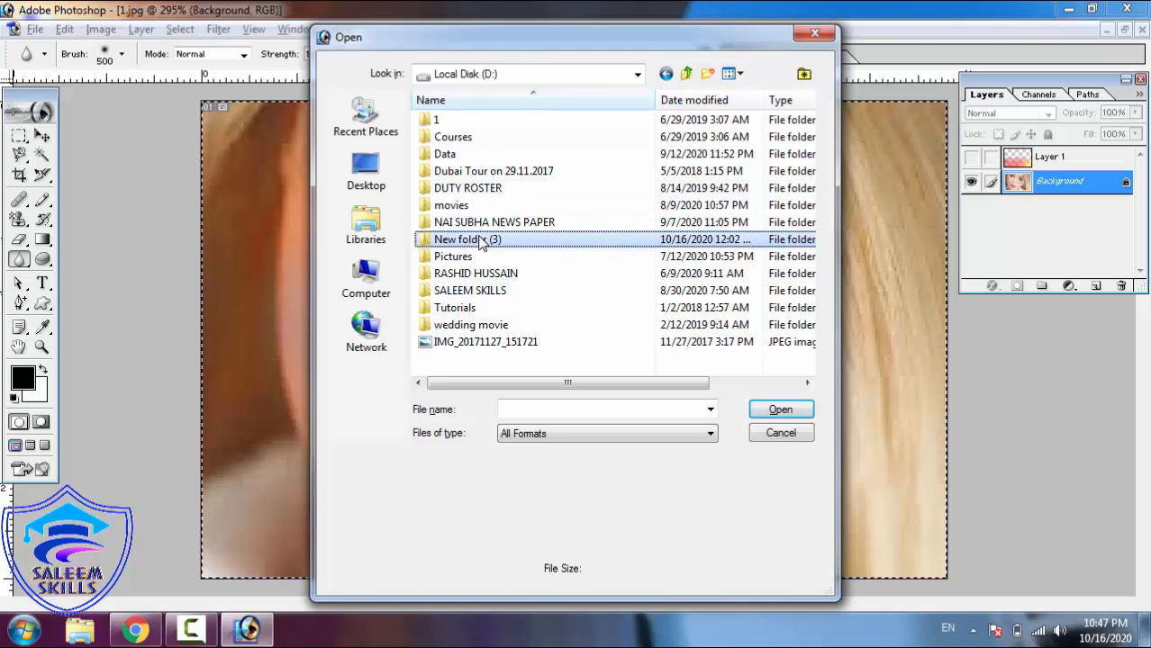
pyautogui.doubleClick(480, 239)
pyautogui.click(482, 184)
pyautogui.press('Down')
pyautogui.press('Down')
pyautogui.press('Down')
pyautogui.press('Down')
pyautogui.press('Down')
pyautogui.press('Down')
pyautogui.press('Down')
pyautogui.press('Down')
pyautogui.press('Down')
pyautogui.press('Down')
pyautogui.press('Down')
pyautogui.press('Down')
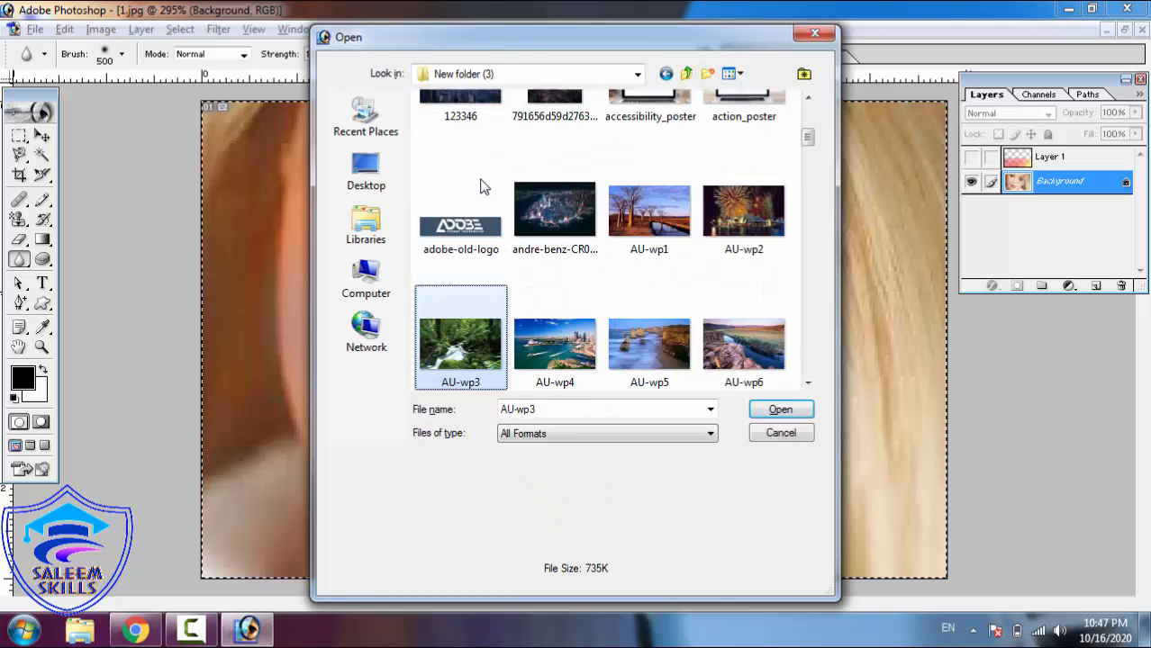
pyautogui.press('Down')
pyautogui.press('Down')
pyautogui.press('Up')
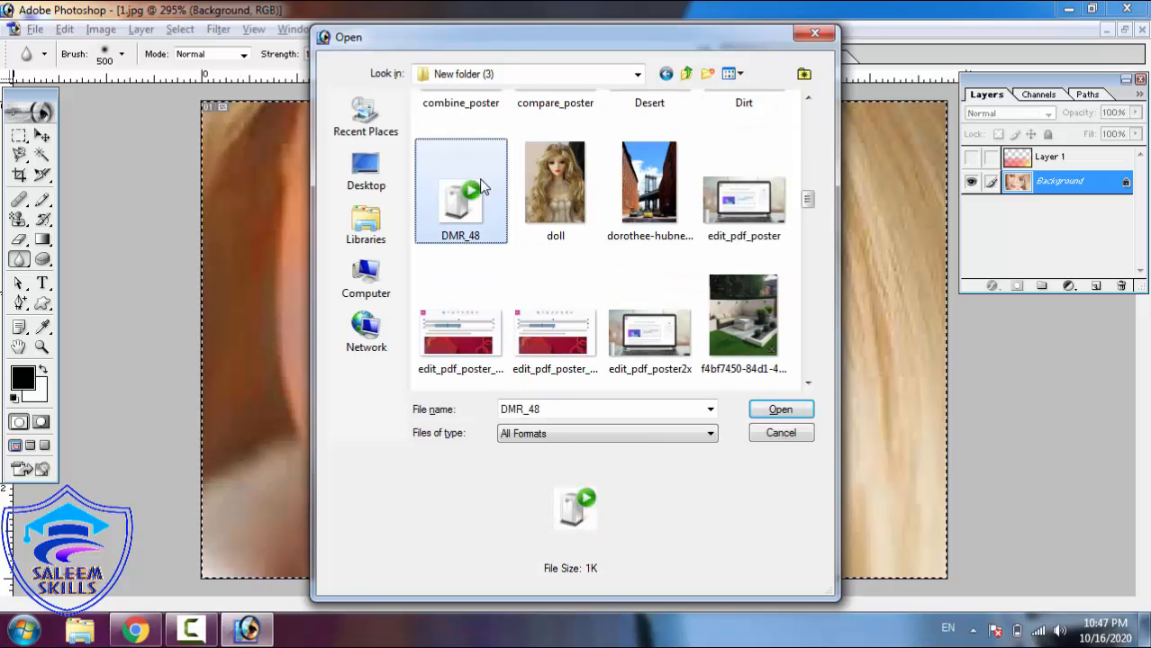
pyautogui.press('Right')
pyautogui.press('Return')
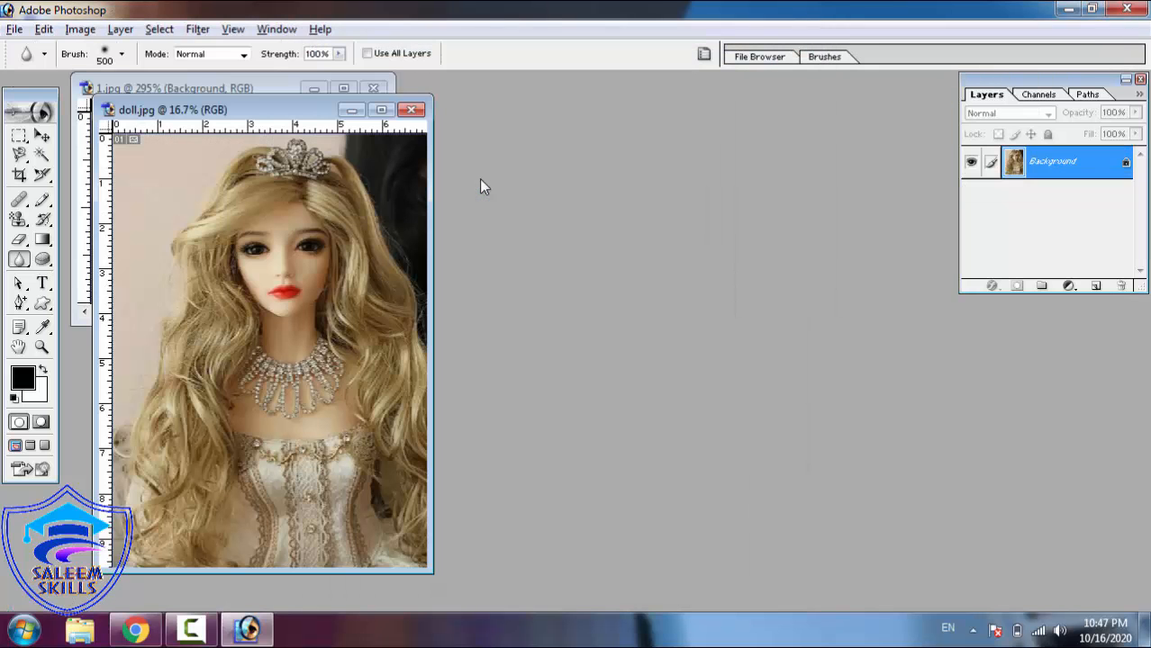
# Maximize the doll image's window and zoom in on the doll's face
pyautogui.click(382, 111)
pyautogui.rightClick(592, 275)
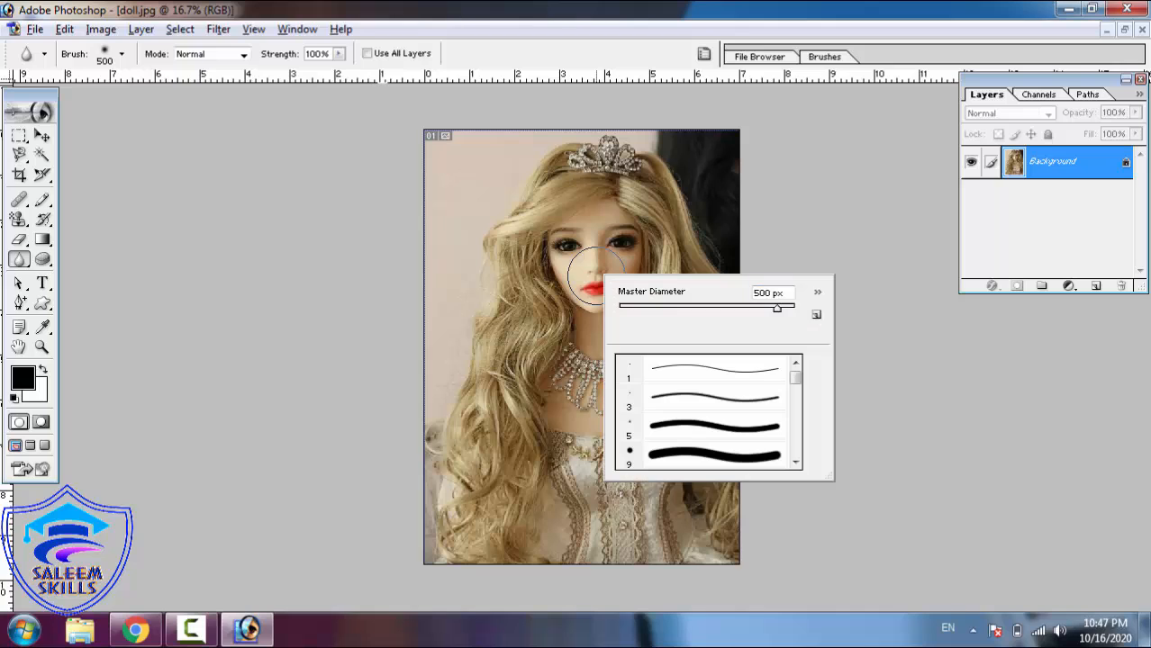
pyautogui.click(42, 348)
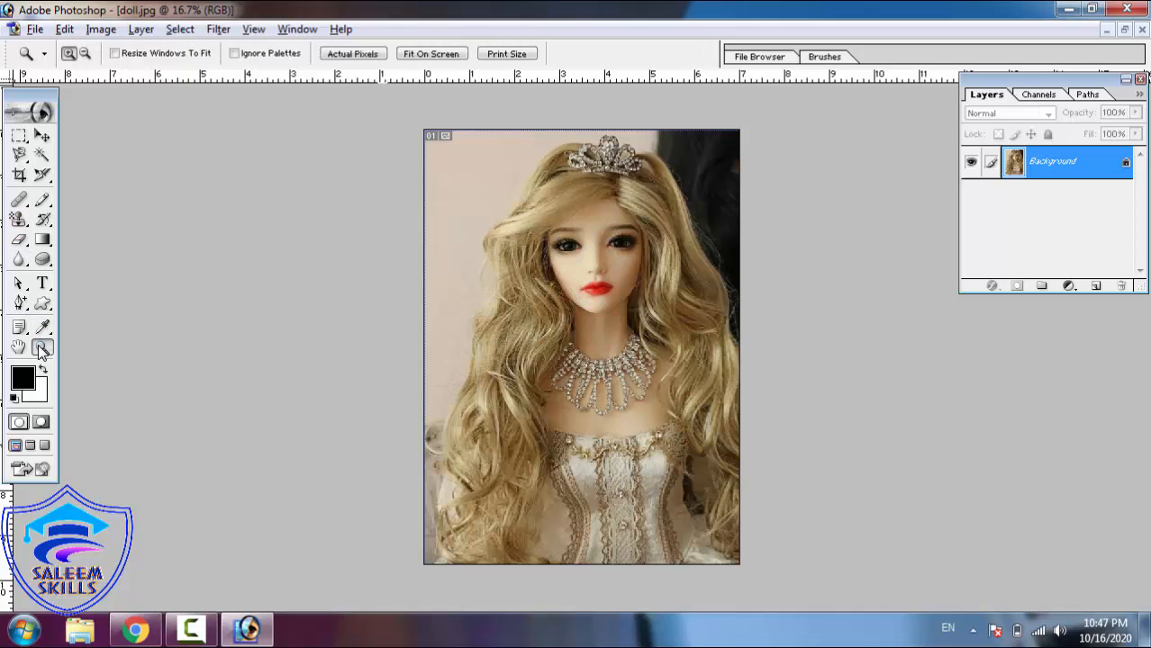
pyautogui.rightClick(496, 245)
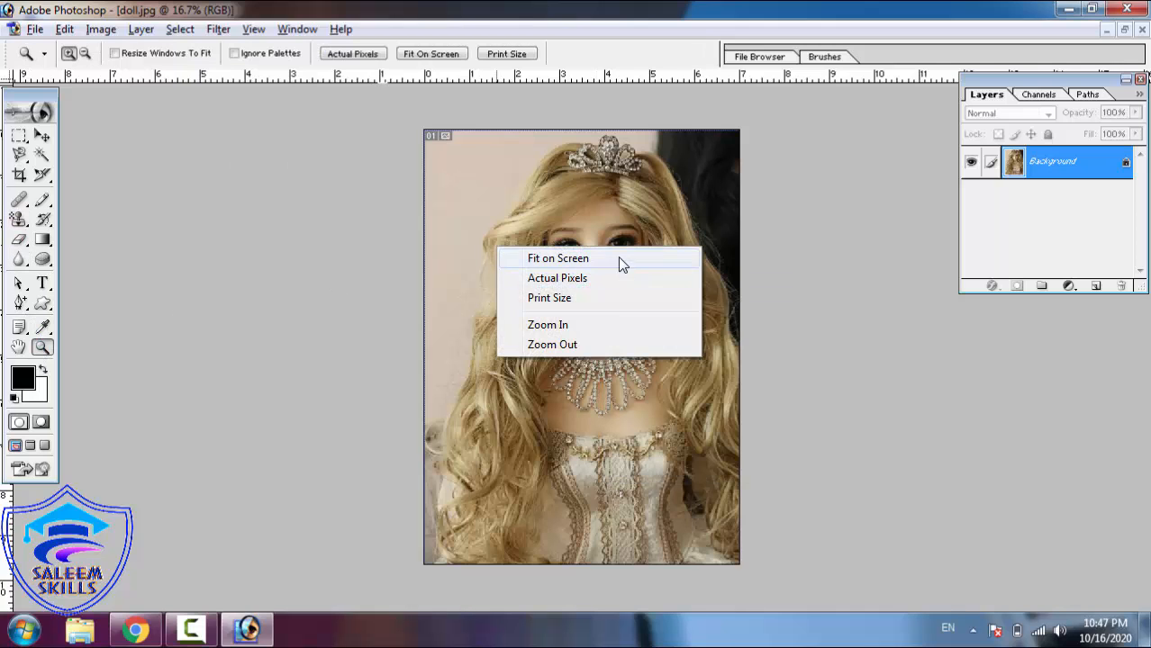
pyautogui.click(618, 257)
pyautogui.moveTo(392, 137); pyautogui.dragTo(799, 377)
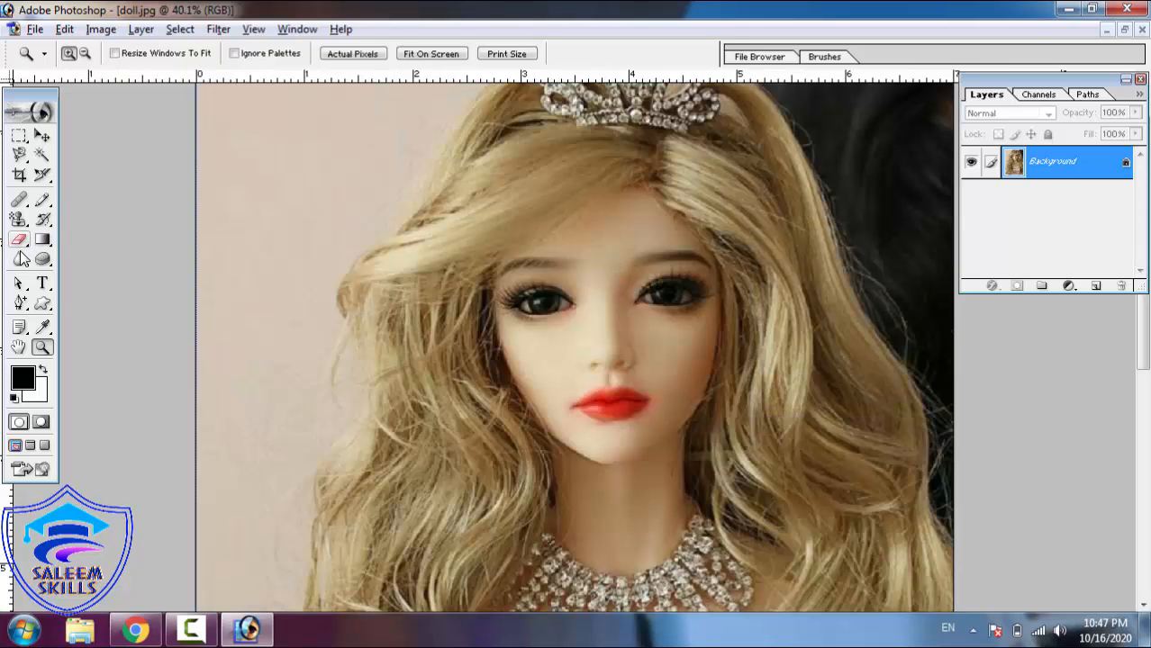
# Select the Blur Tool, reduce its brush to 87 px and enlarge it again to 129 px
pyautogui.moveTo(19, 259); pyautogui.dragTo(72, 263)
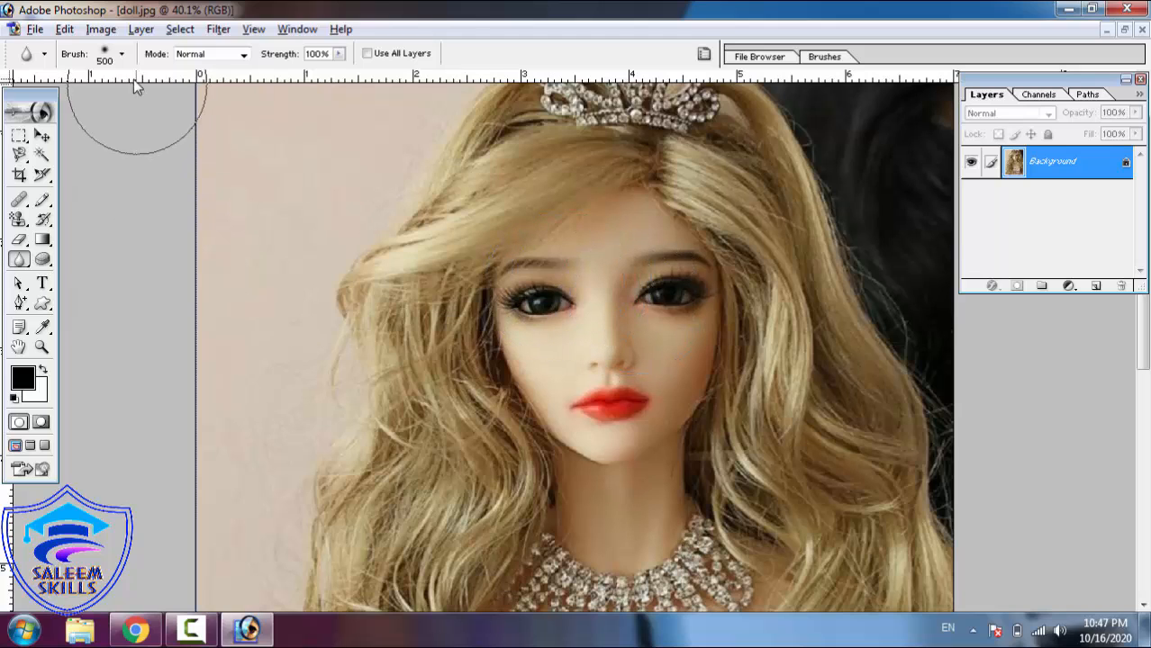
pyautogui.click(121, 54)
pyautogui.moveTo(104, 99); pyautogui.dragTo(96, 100)
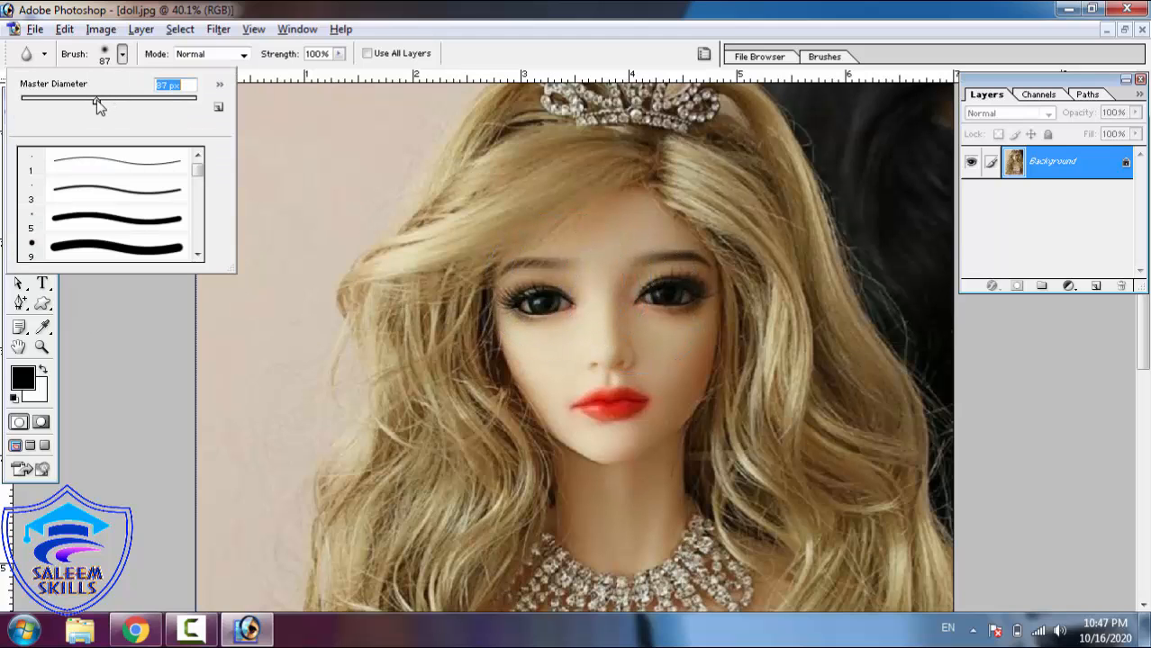
pyautogui.click(569, 303)
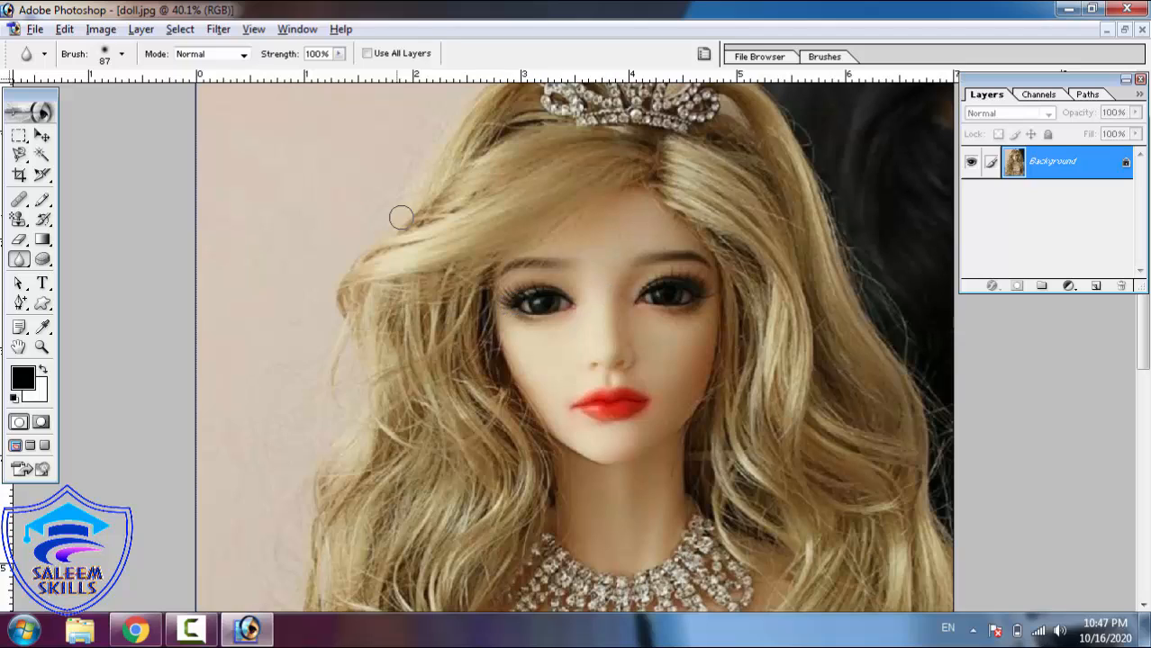
pyautogui.click(123, 55)
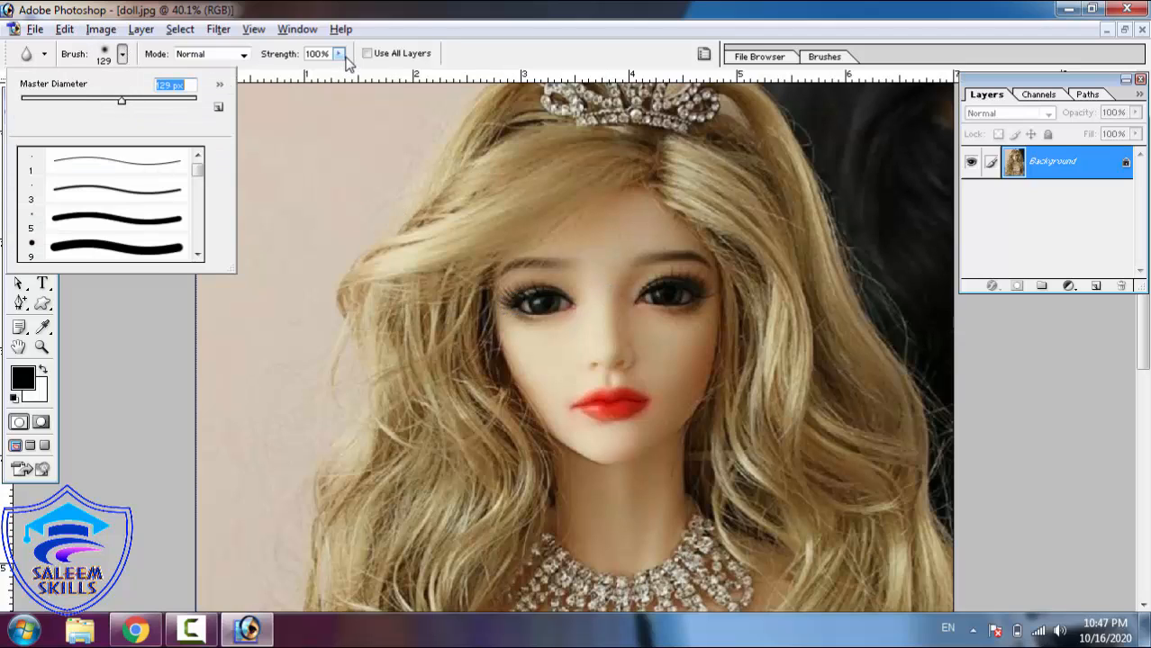
pyautogui.press('Return')
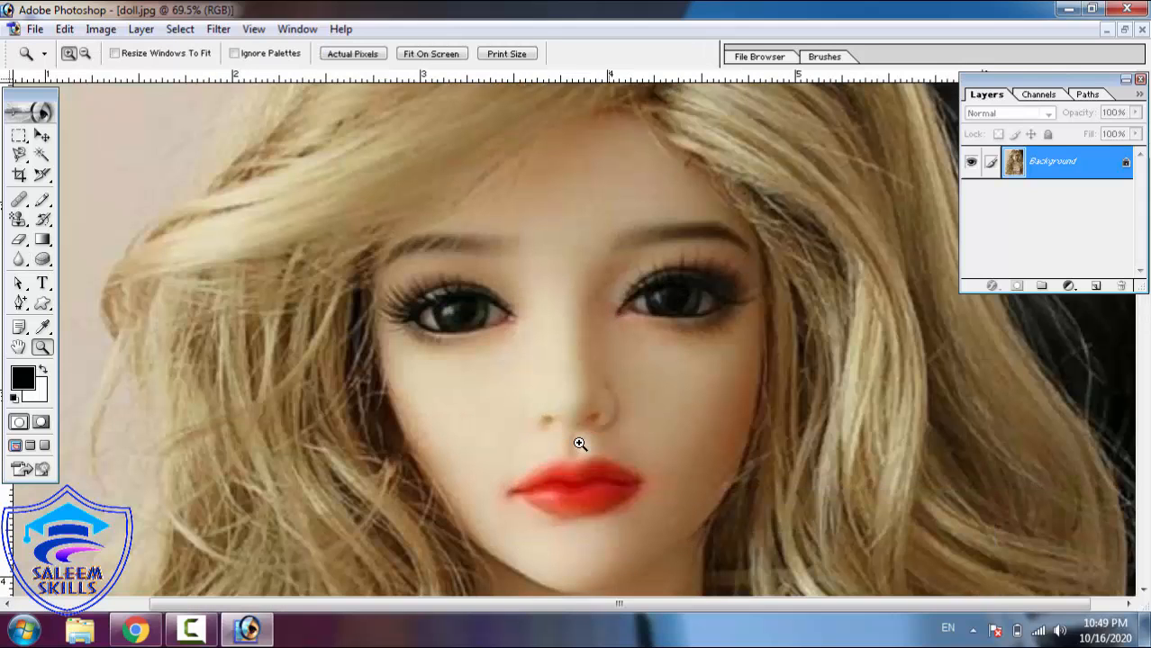
# Blur the doll's eyes using the Blur Tool with a 200 px brush at 100% strength
pyautogui.click(19, 259)
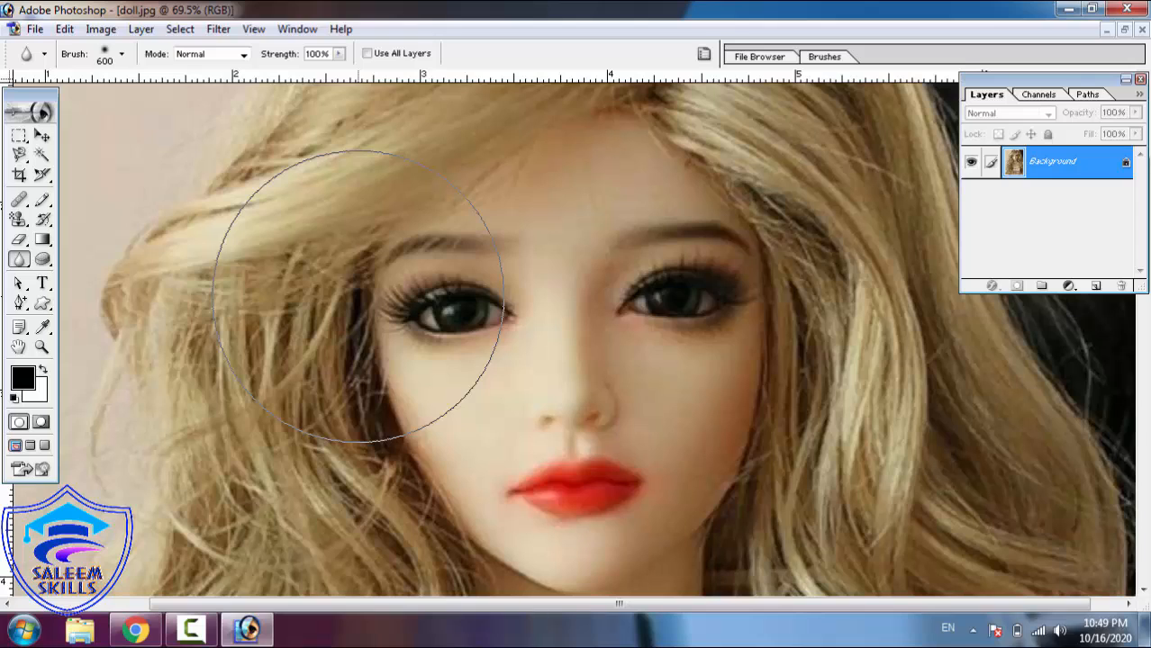
pyautogui.press('[')
pyautogui.press('[')
pyautogui.press('[')
pyautogui.press('[')
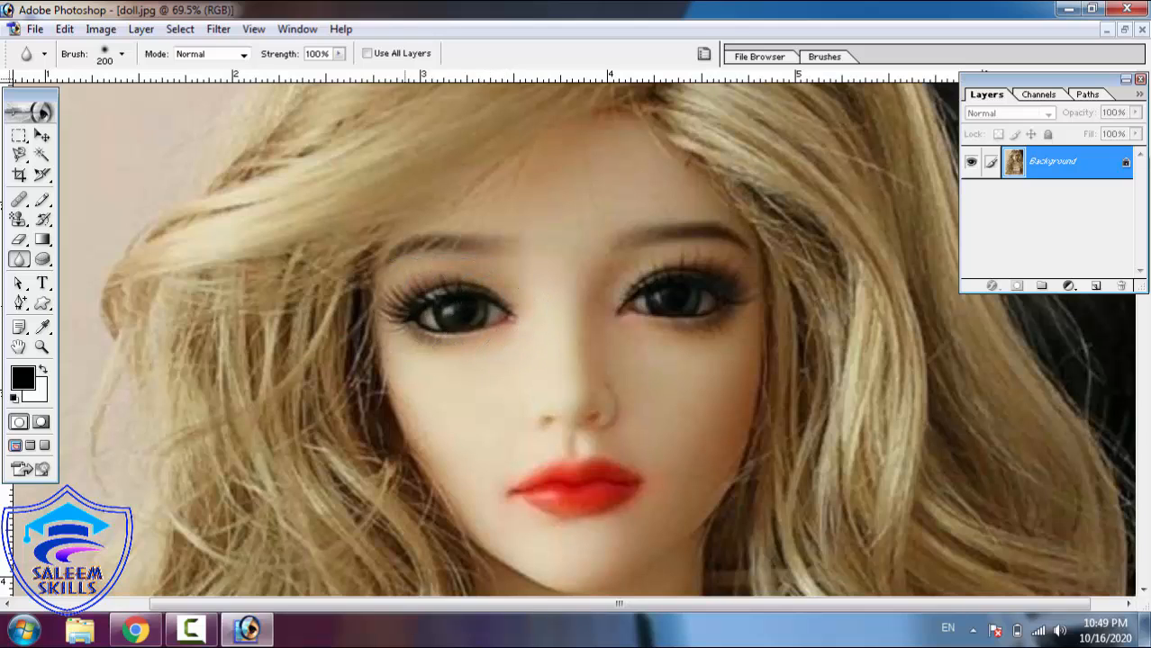
pyautogui.moveTo(503, 297)
pyautogui.mouseDown()
pyautogui.moveTo(418, 306)
pyautogui.moveTo(343, 281)
pyautogui.moveTo(400, 299)
pyautogui.moveTo(484, 301)
pyautogui.moveTo(524, 276)
pyautogui.moveTo(515, 291)
pyautogui.moveTo(392, 299)
pyautogui.mouseUp()
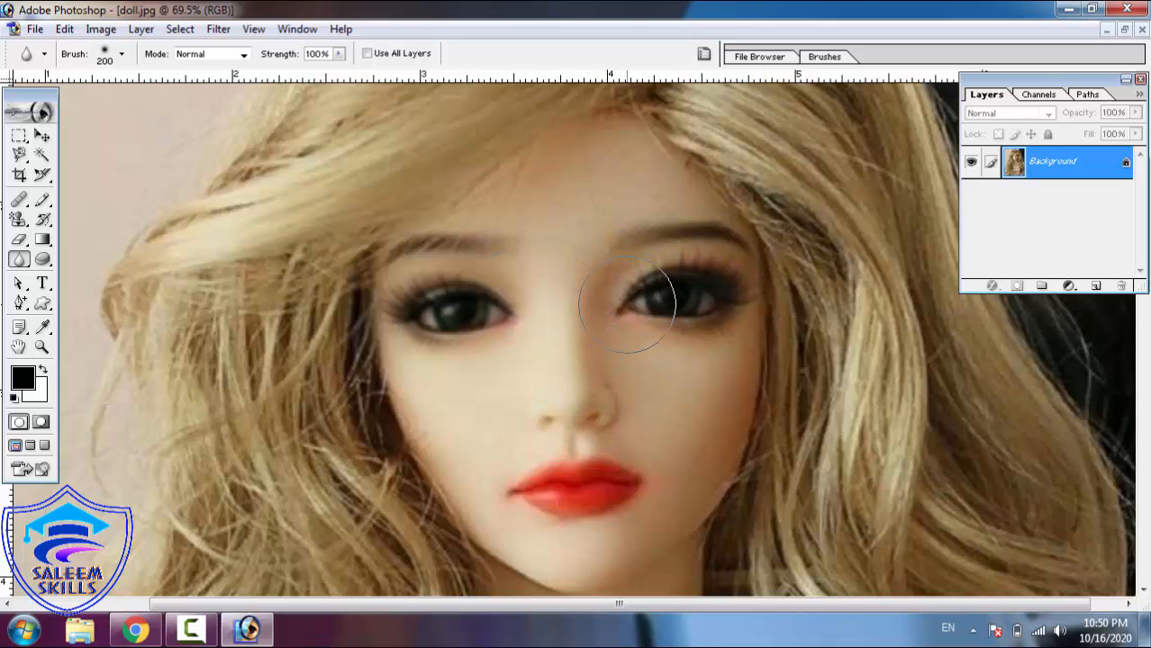
# Sharpen the eye on the image's left side repeatedly using the Sharpen Tool with a 175 px brush at 95% strength
pyautogui.click(17, 259)
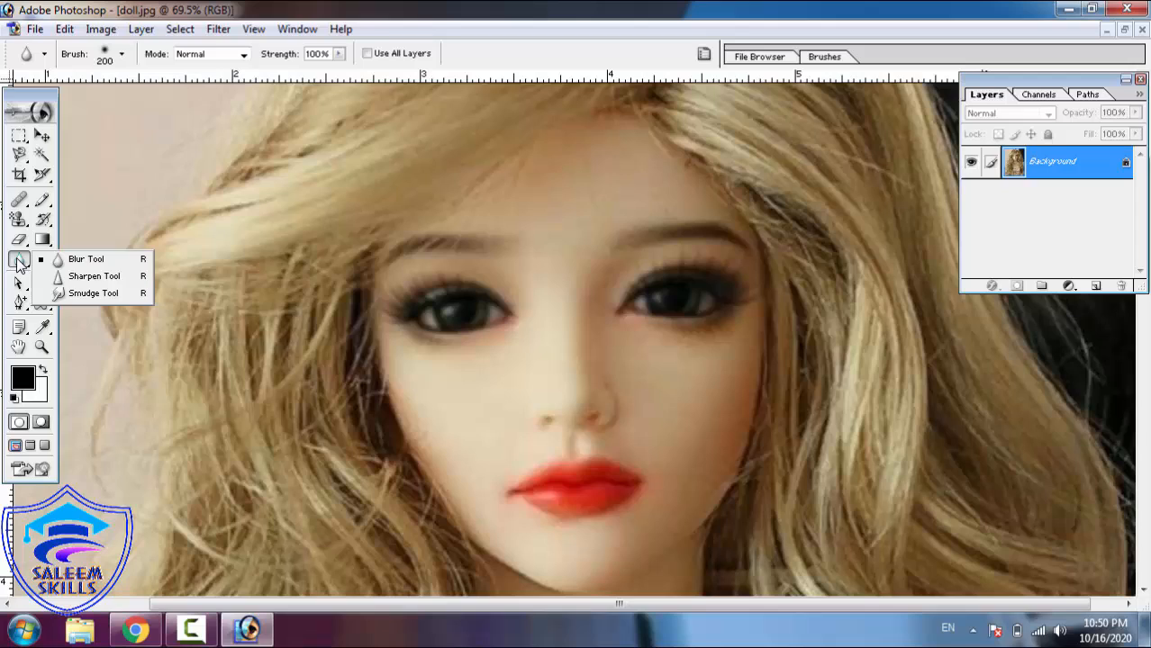
pyautogui.click(81, 275)
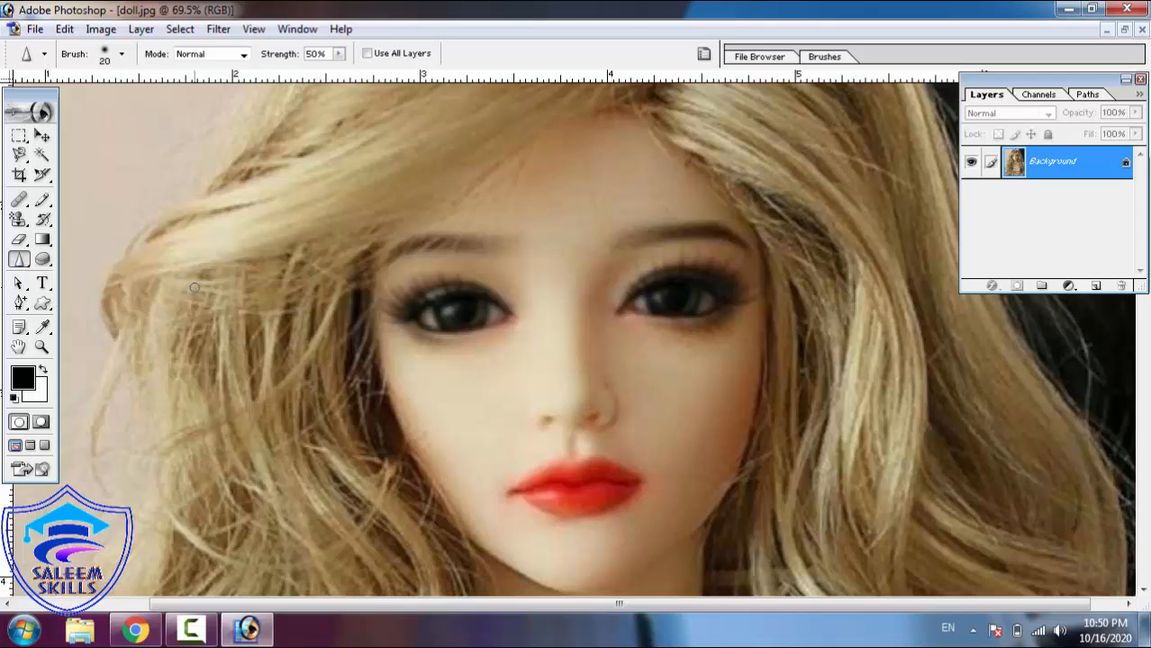
pyautogui.press(']')
pyautogui.press(']')
pyautogui.press(']')
pyautogui.press(']')
pyautogui.press(']')
pyautogui.press(']')
pyautogui.click(340, 54)
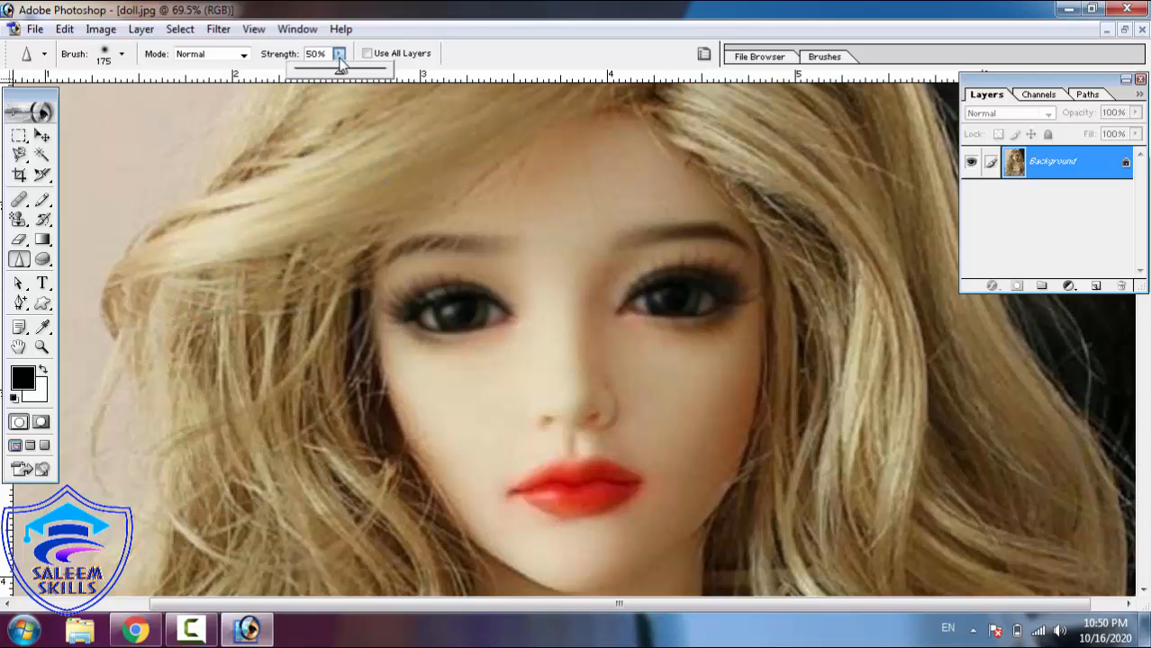
pyautogui.click(531, 327)
pyautogui.moveTo(377, 308)
pyautogui.mouseDown()
pyautogui.moveTo(370, 319)
pyautogui.moveTo(511, 302)
pyautogui.mouseUp()
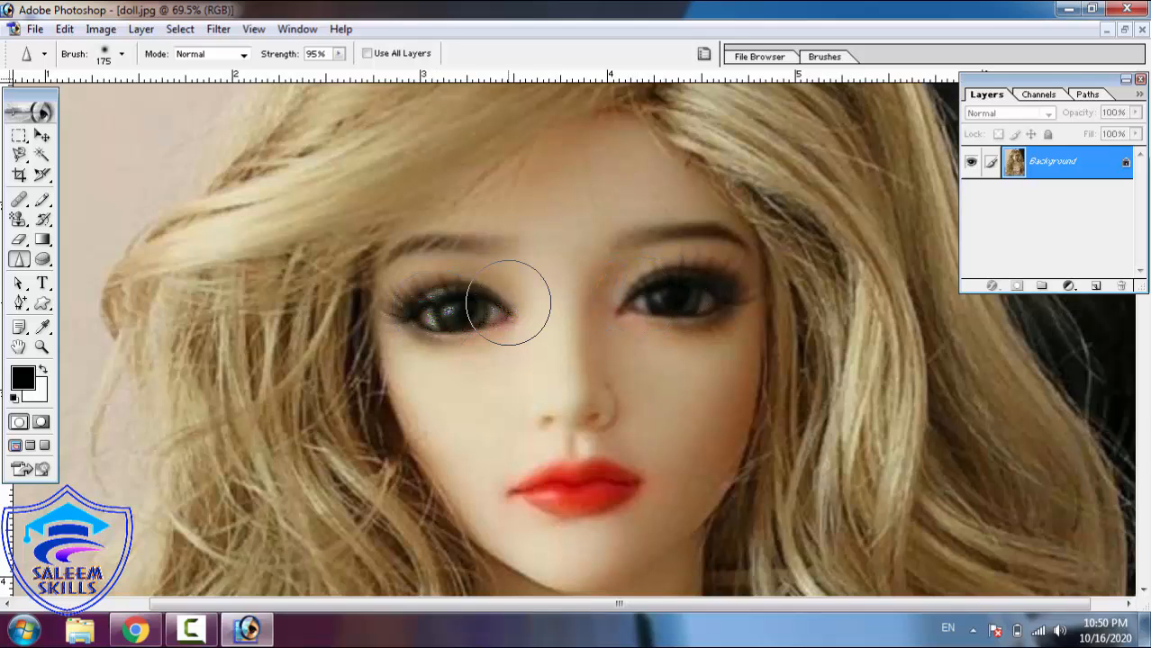
pyautogui.moveTo(519, 304)
pyautogui.mouseDown()
pyautogui.moveTo(384, 297)
pyautogui.moveTo(505, 313)
pyautogui.moveTo(538, 293)
pyautogui.moveTo(395, 292)
pyautogui.moveTo(426, 301)
pyautogui.moveTo(499, 287)
pyautogui.moveTo(445, 294)
pyautogui.mouseUp()
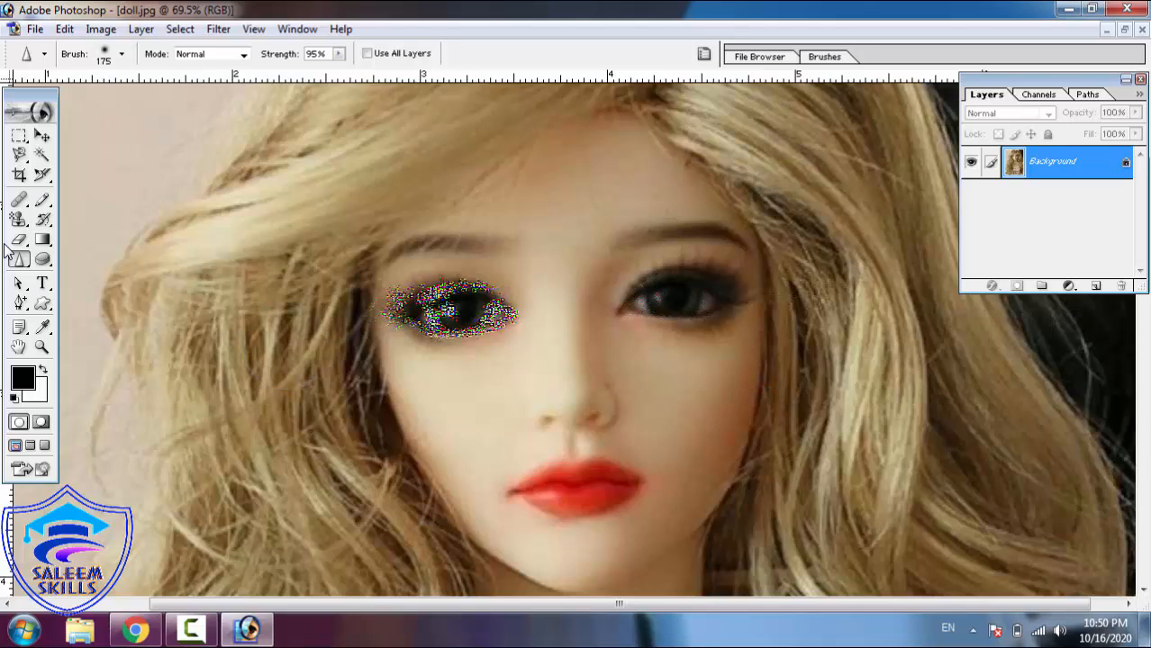
# Select the Smudge Tool for work on the doll's face and enlarge its brush to 150 px
pyautogui.click(27, 261)
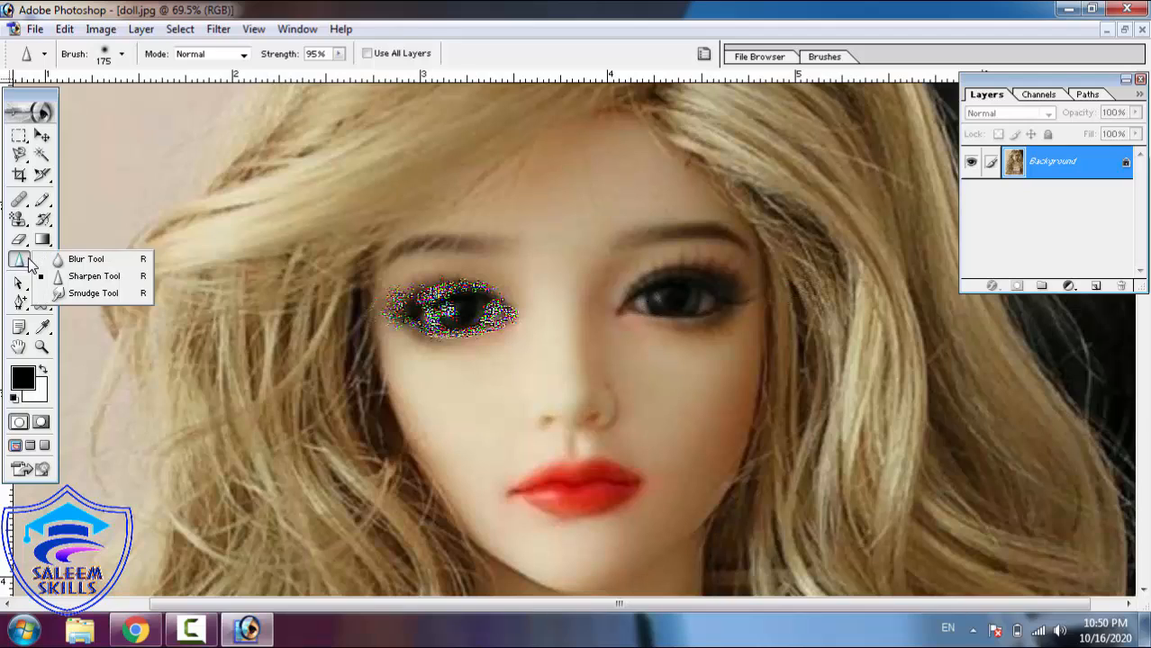
pyautogui.click(77, 298)
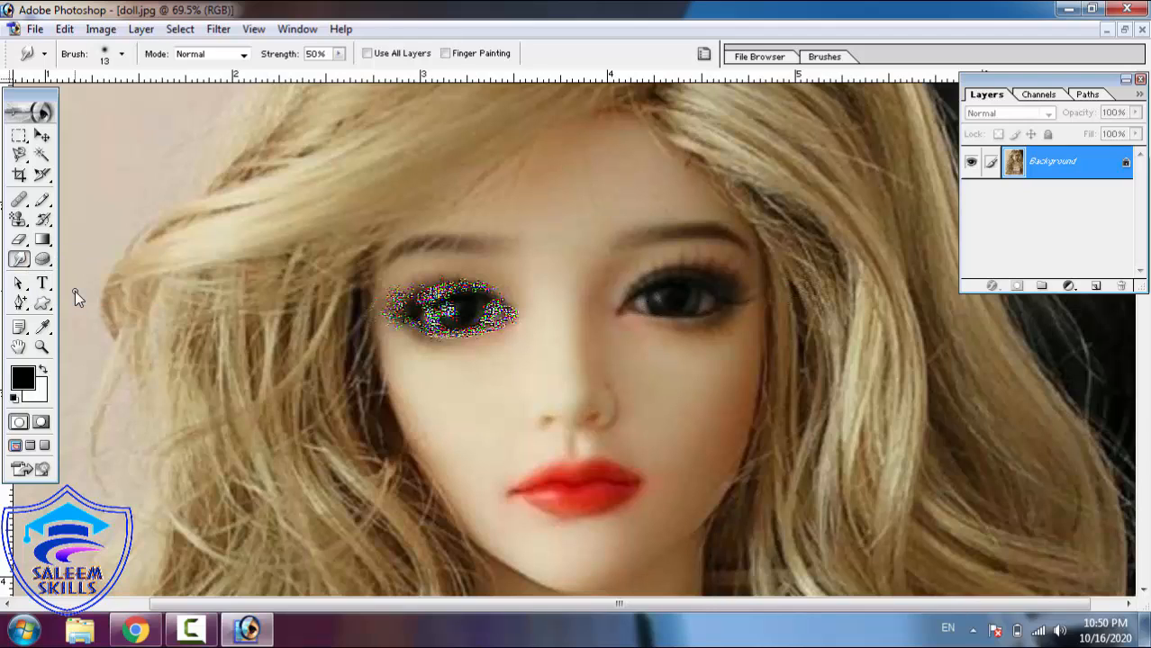
pyautogui.press('z')
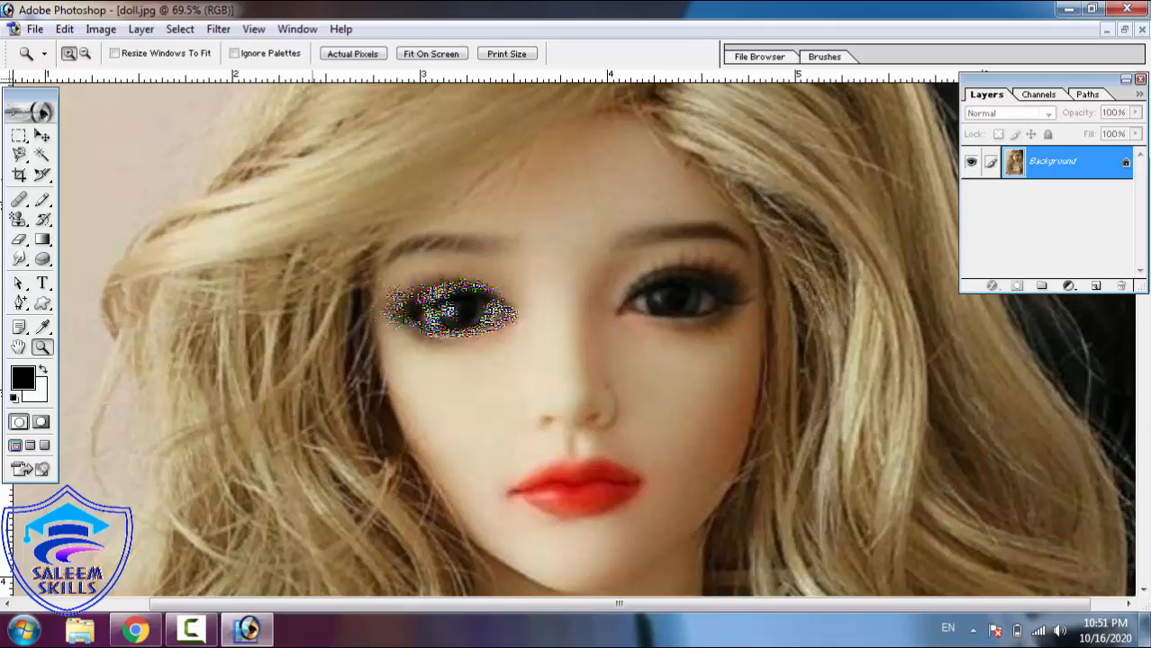
pyautogui.click(314, 180)
pyautogui.rightClick(347, 189)
pyautogui.click(347, 191)
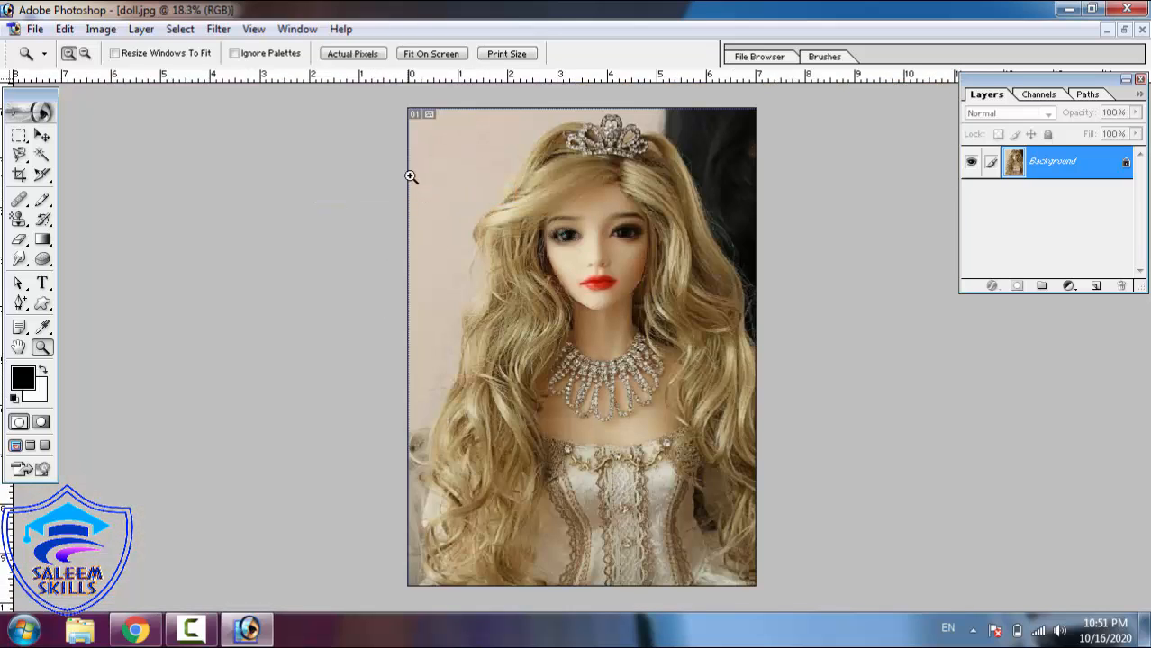
pyautogui.moveTo(462, 147); pyautogui.dragTo(687, 336)
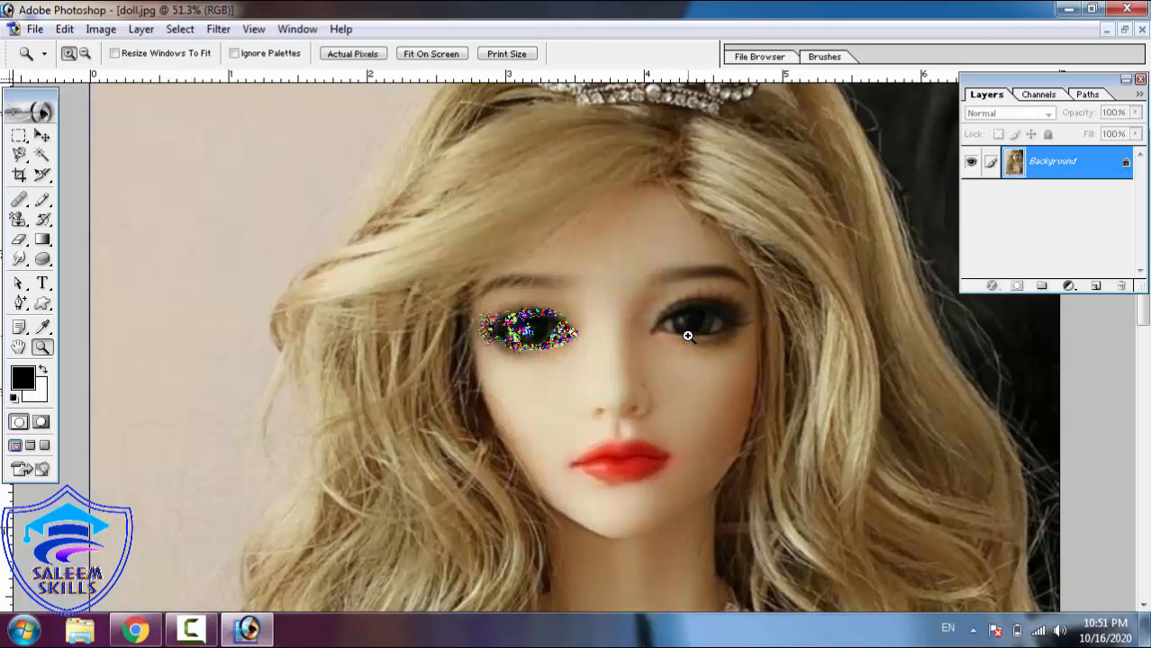
pyautogui.click(24, 260)
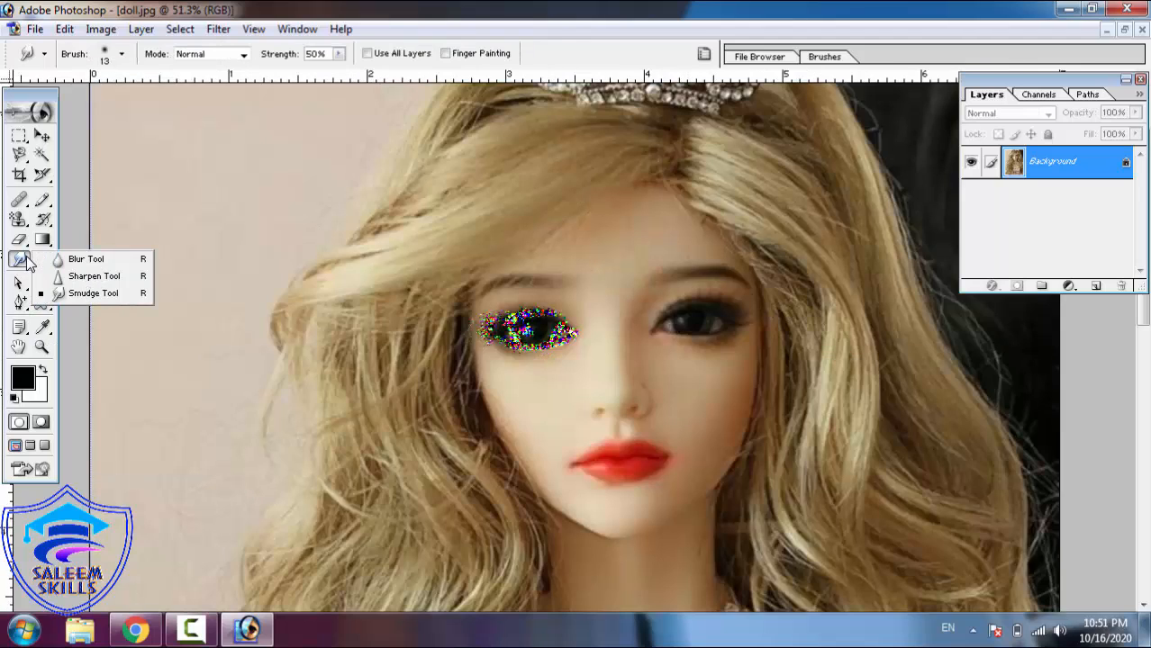
pyautogui.click(81, 291)
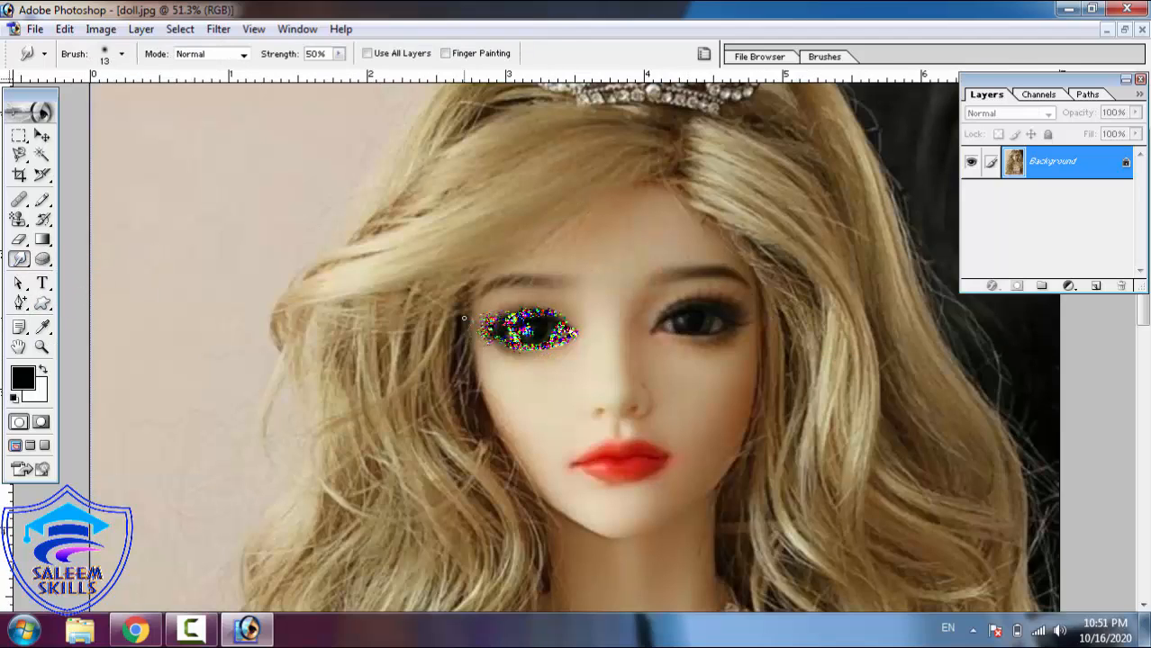
pyautogui.press(']')
pyautogui.press(']')
pyautogui.press(']')
pyautogui.press(']')
pyautogui.press(']')
pyautogui.press(']')
pyautogui.press(']')
pyautogui.press(']')
pyautogui.press(']')
pyautogui.press(']')
pyautogui.press(']')
# Smudge the eye on the image's right side down onto the cheek at 50% strength, and undo the stroke
pyautogui.moveTo(691, 316)
pyautogui.mouseDown()
pyautogui.moveTo(684, 401)
pyautogui.moveTo(695, 420)
pyautogui.mouseUp()
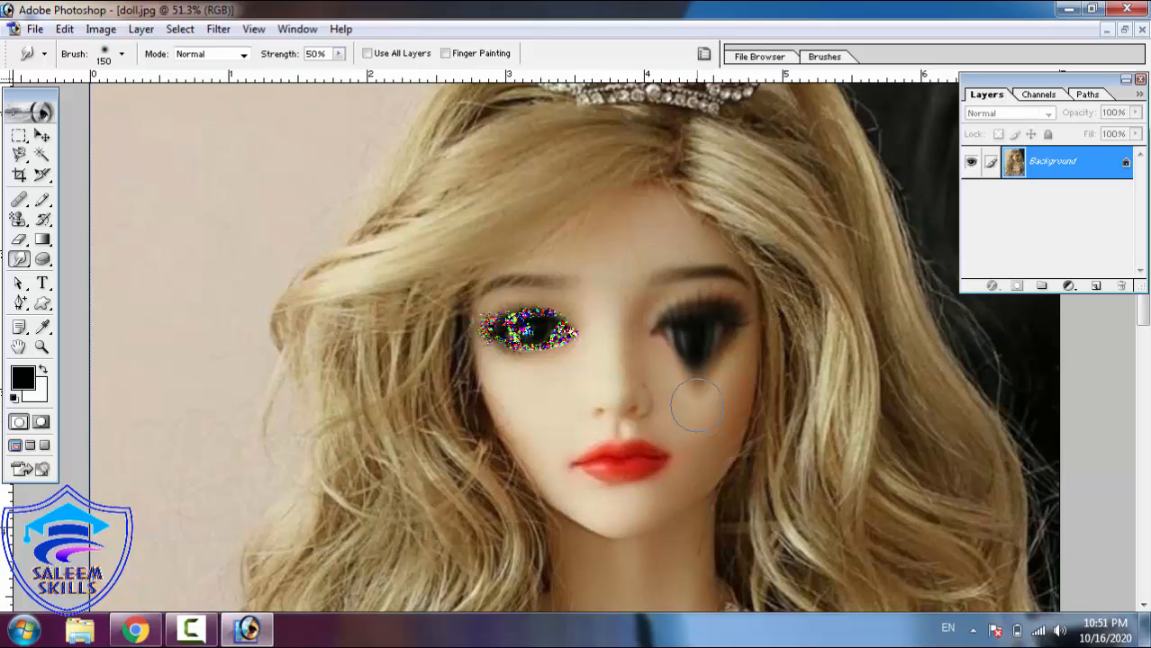
pyautogui.hotkey('ctrl', 'z')
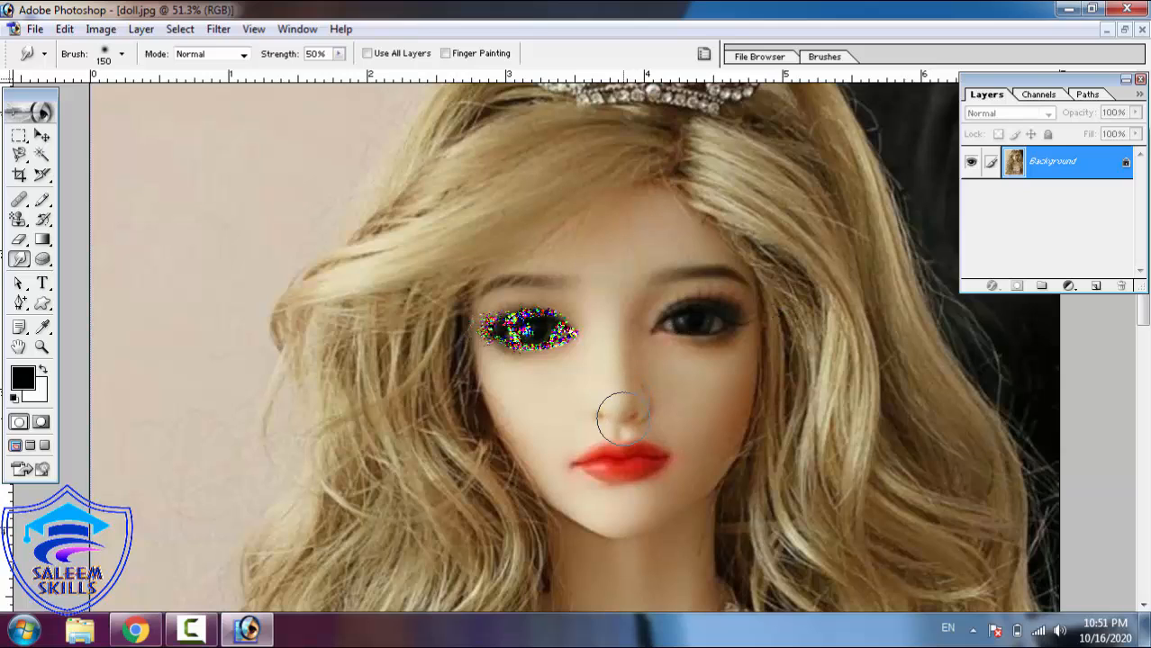
# Smudge the doll's nose and lips downward at 50% strength, and fit the whole image on screen
pyautogui.moveTo(623, 428)
pyautogui.mouseDown()
pyautogui.moveTo(610, 455)
pyautogui.moveTo(622, 481)
pyautogui.mouseUp()
pyautogui.hotkey('ctrl', 'z')
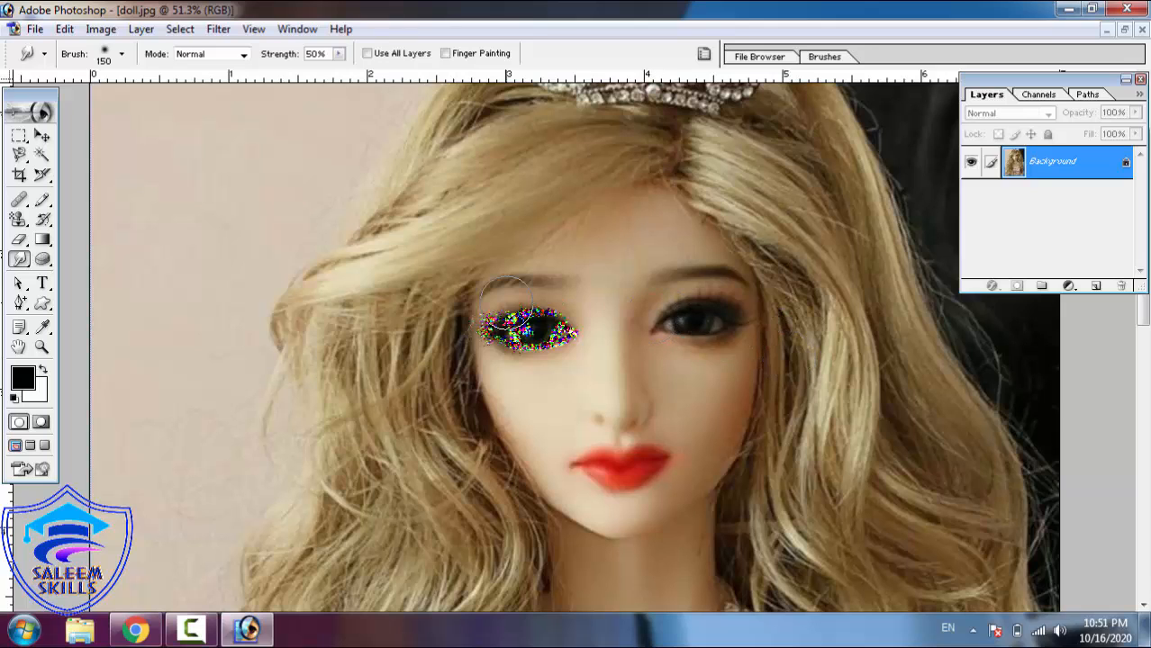
pyautogui.press('z')
pyautogui.click(432, 249)
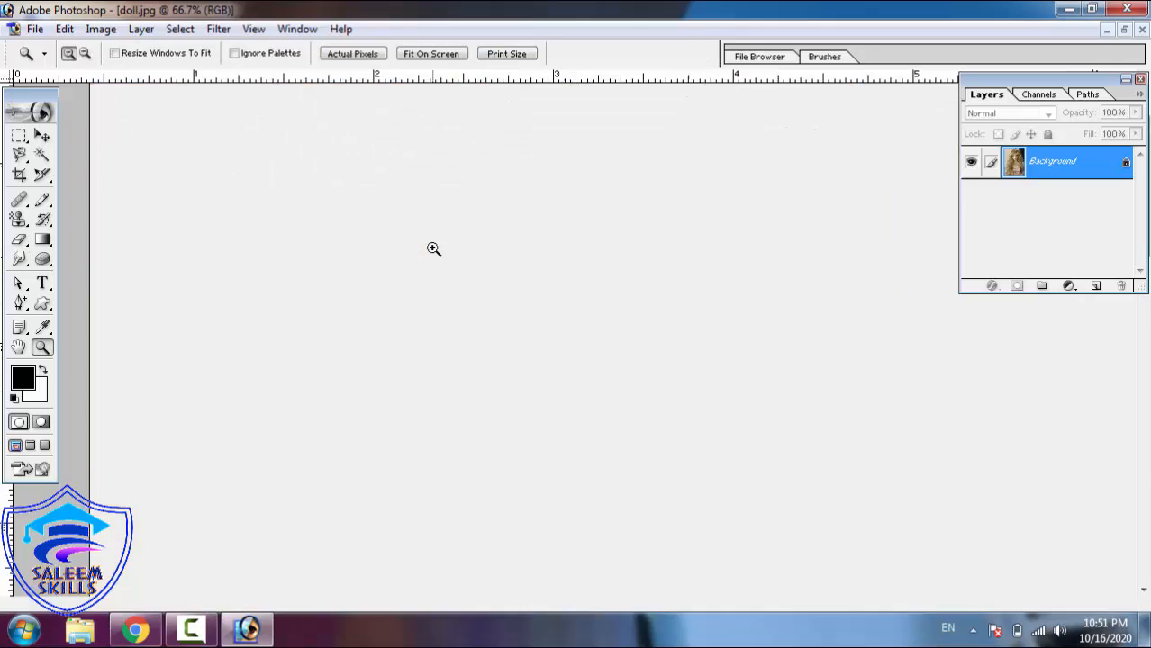
pyautogui.rightClick(435, 250)
pyautogui.click(456, 262)
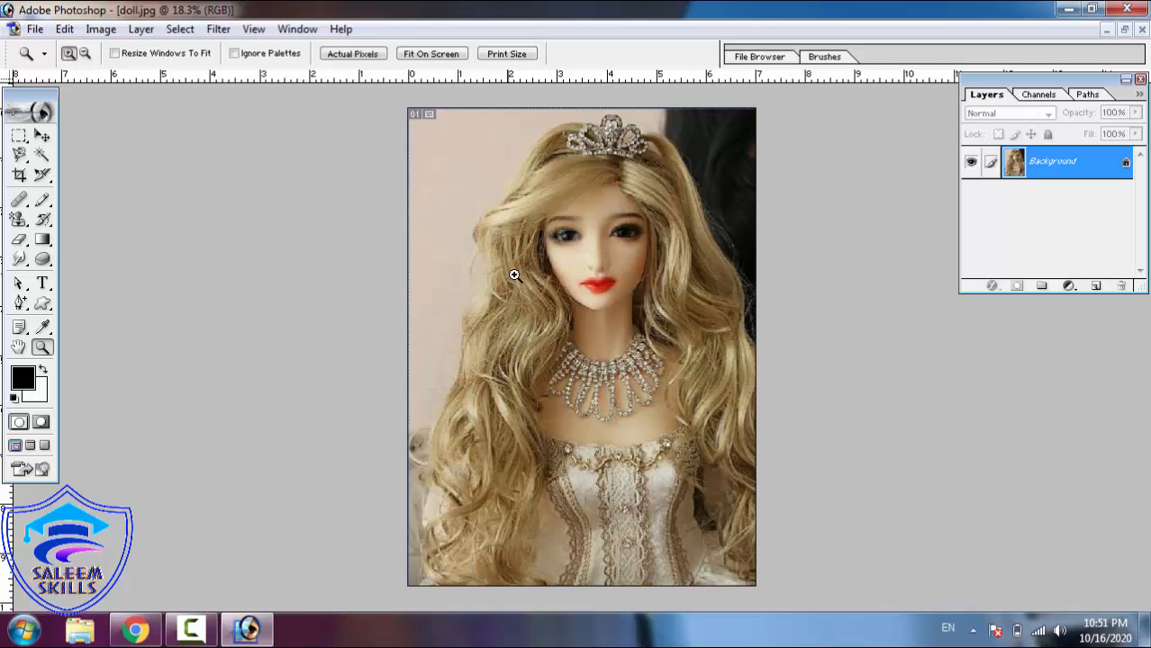
# Smudge the hair on the image's right side downward with a 150 px brush at 50% strength, and reduce the brush to 39 px
pyautogui.click(19, 260)
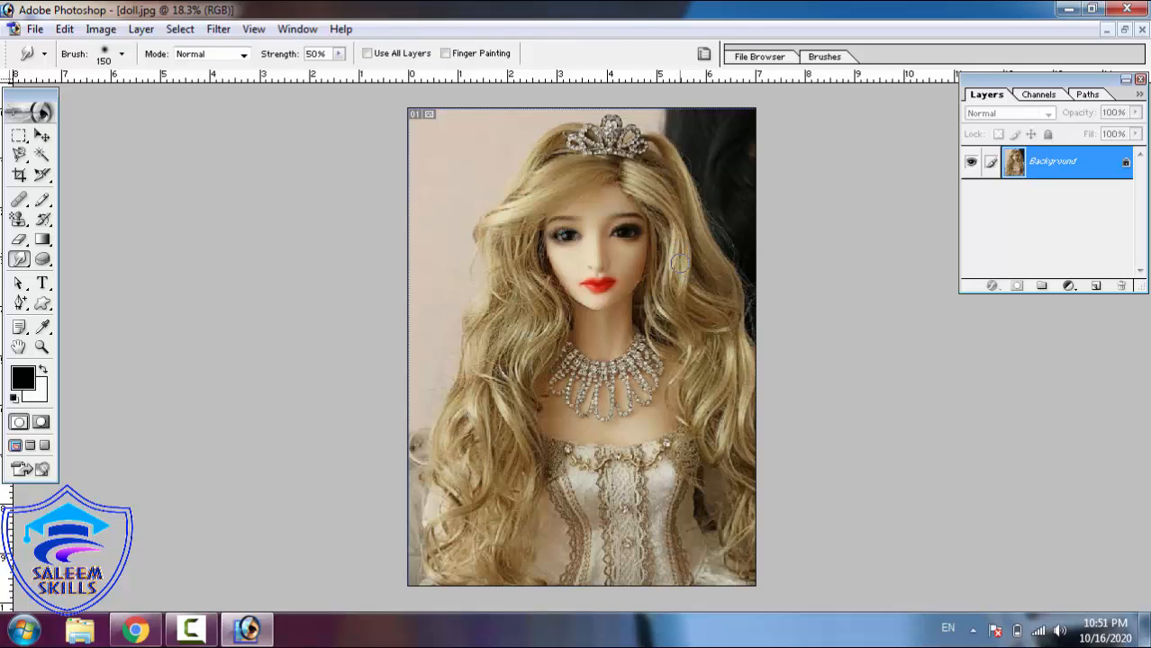
pyautogui.moveTo(680, 263); pyautogui.dragTo(692, 372)
pyautogui.moveTo(684, 421)
pyautogui.mouseDown()
pyautogui.moveTo(686, 479)
pyautogui.moveTo(708, 545)
pyautogui.mouseUp()
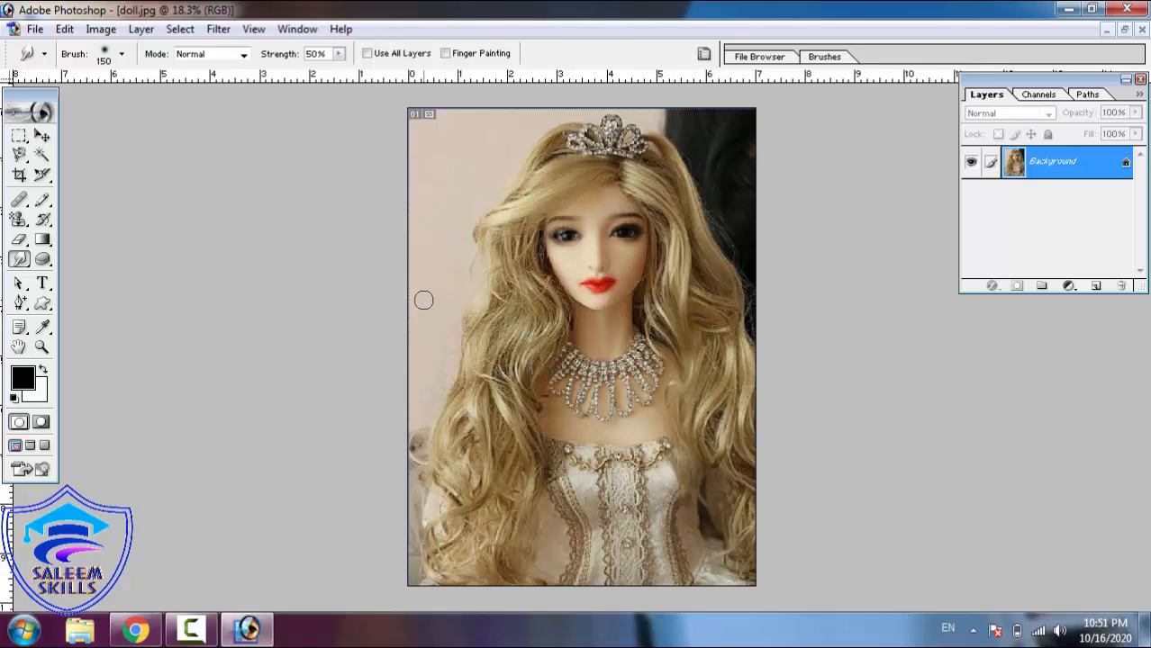
pyautogui.click(122, 54)
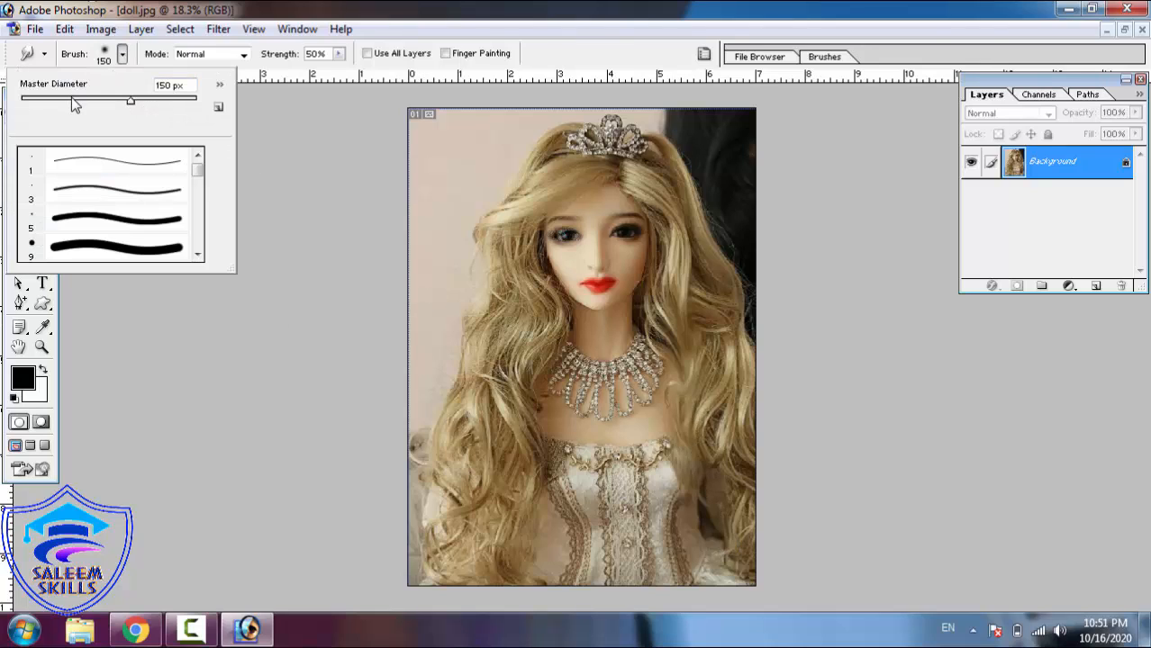
pyautogui.moveTo(72, 99); pyautogui.dragTo(54, 100)
pyautogui.press('Return')
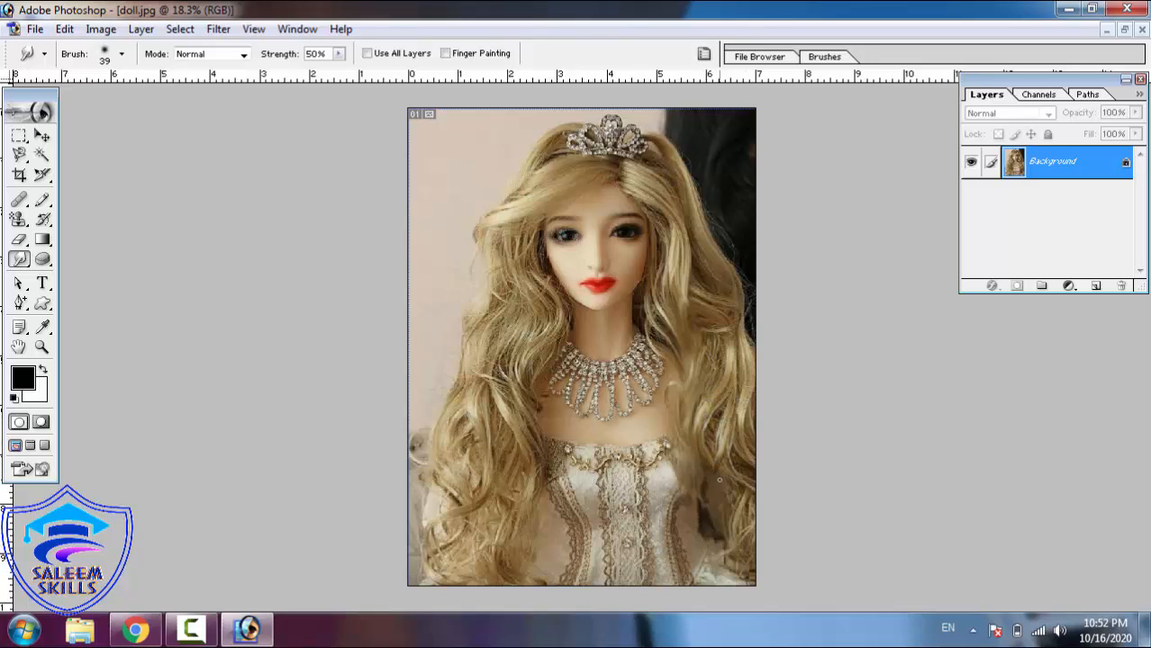
# Smudge the hair on the image's left side, plus the doll's right-hand eye, lips and tiara, using a 169 px brush at 50% strength
pyautogui.click(121, 54)
pyautogui.click(113, 100)
pyautogui.moveTo(113, 99); pyautogui.dragTo(140, 101)
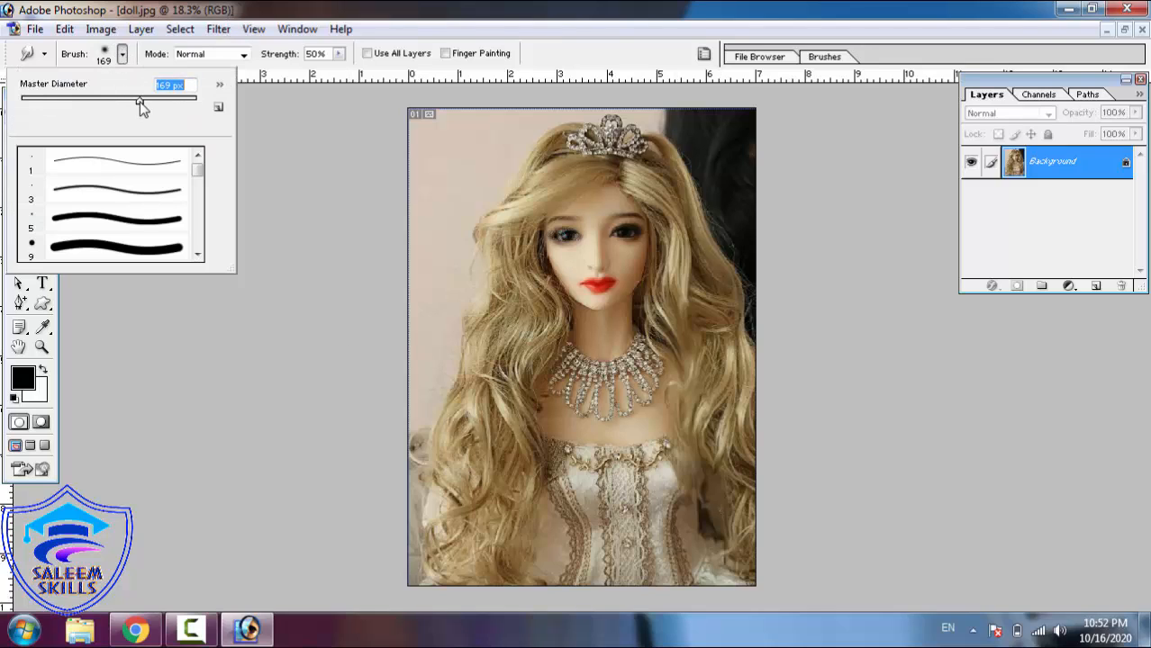
pyautogui.click(439, 193)
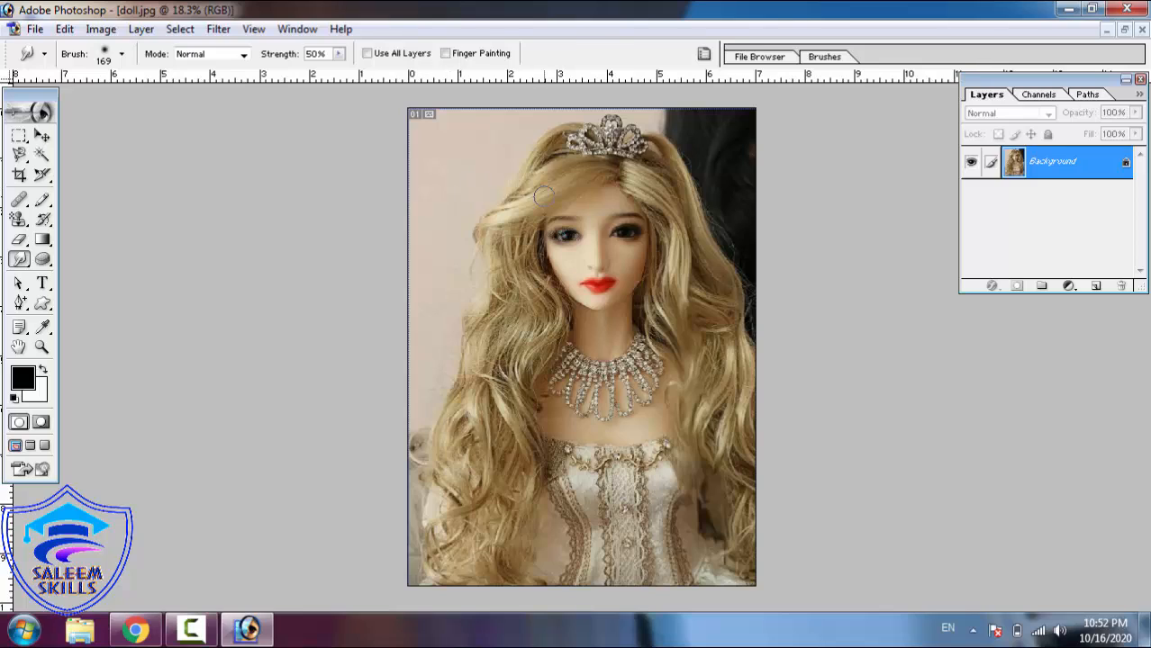
pyautogui.moveTo(529, 199); pyautogui.dragTo(464, 233)
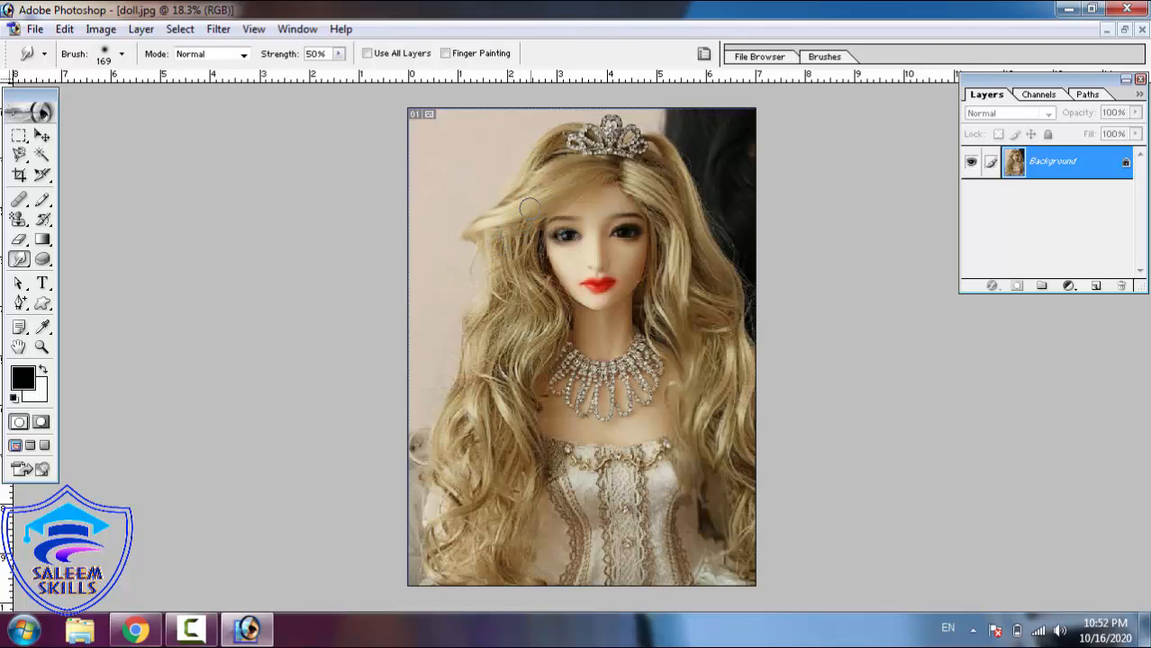
pyautogui.moveTo(538, 189)
pyautogui.mouseDown()
pyautogui.moveTo(488, 192)
pyautogui.moveTo(471, 208)
pyautogui.mouseUp()
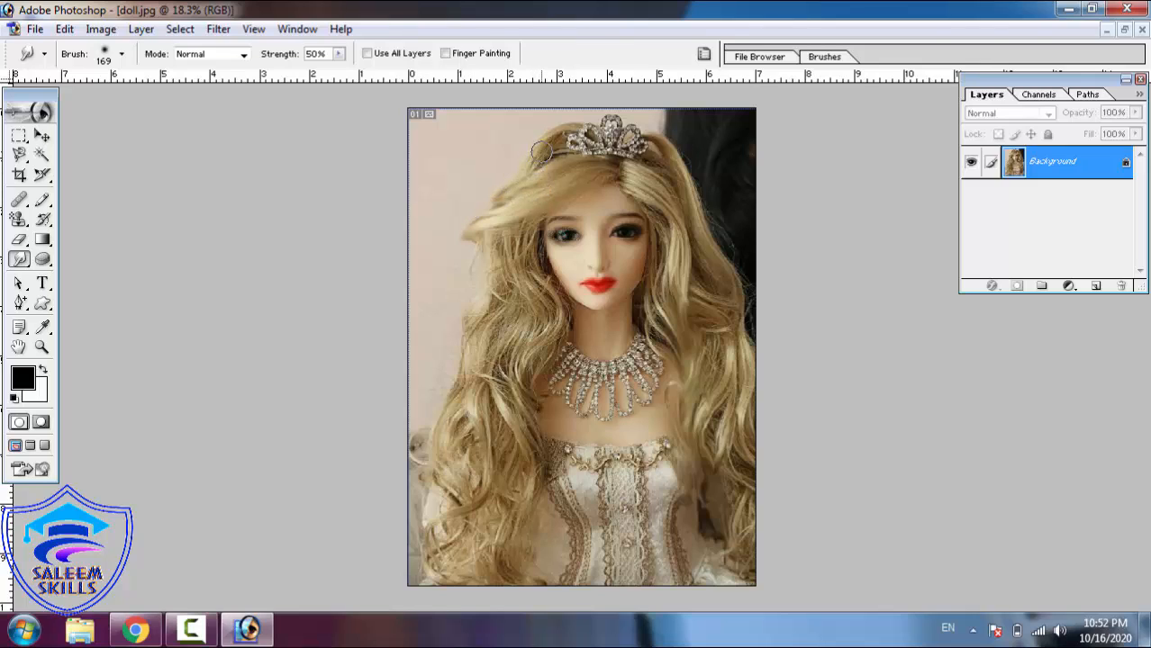
pyautogui.moveTo(551, 144)
pyautogui.mouseDown()
pyautogui.moveTo(470, 190)
pyautogui.moveTo(460, 216)
pyautogui.mouseUp()
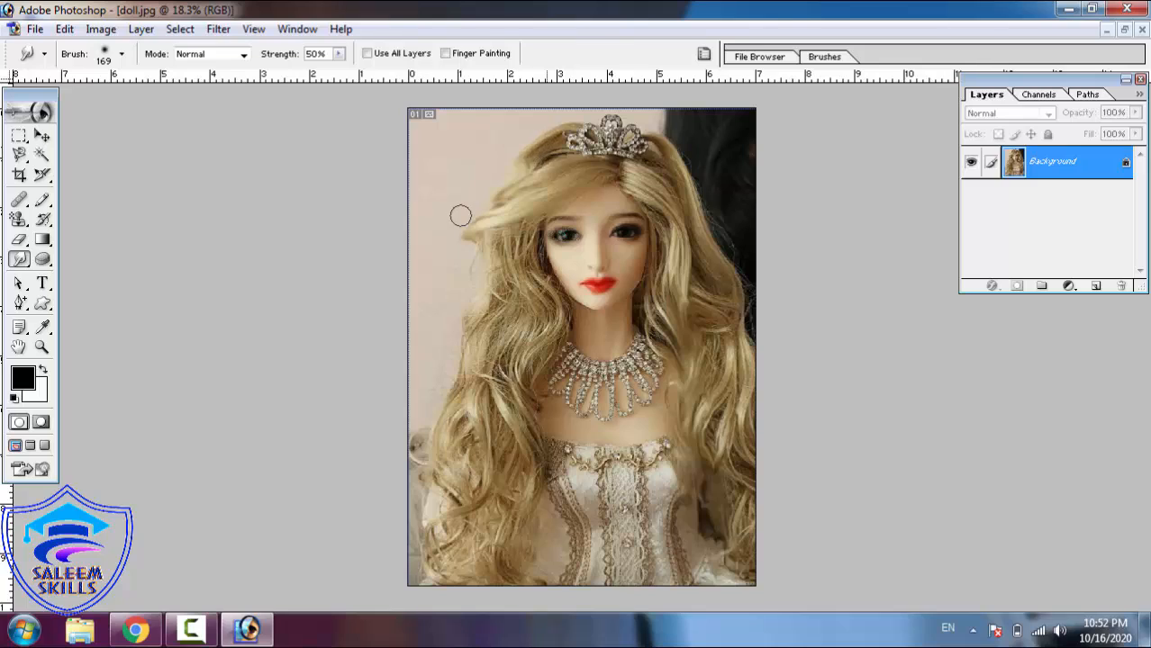
pyautogui.moveTo(523, 233); pyautogui.dragTo(473, 298)
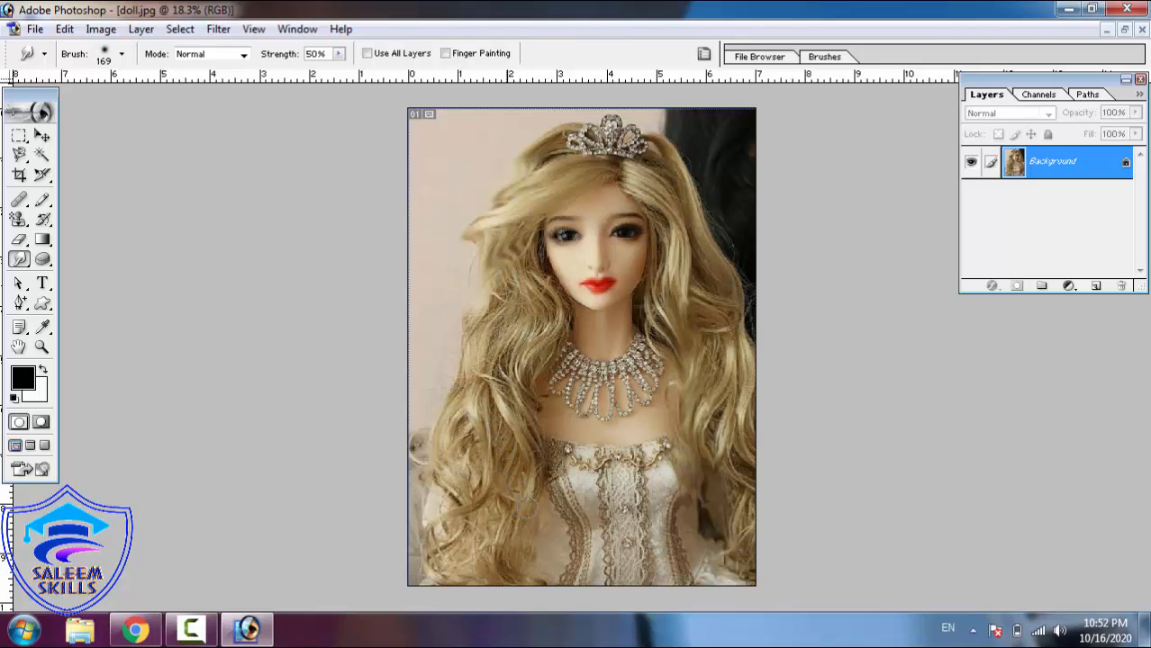
pyautogui.moveTo(525, 508); pyautogui.dragTo(539, 587)
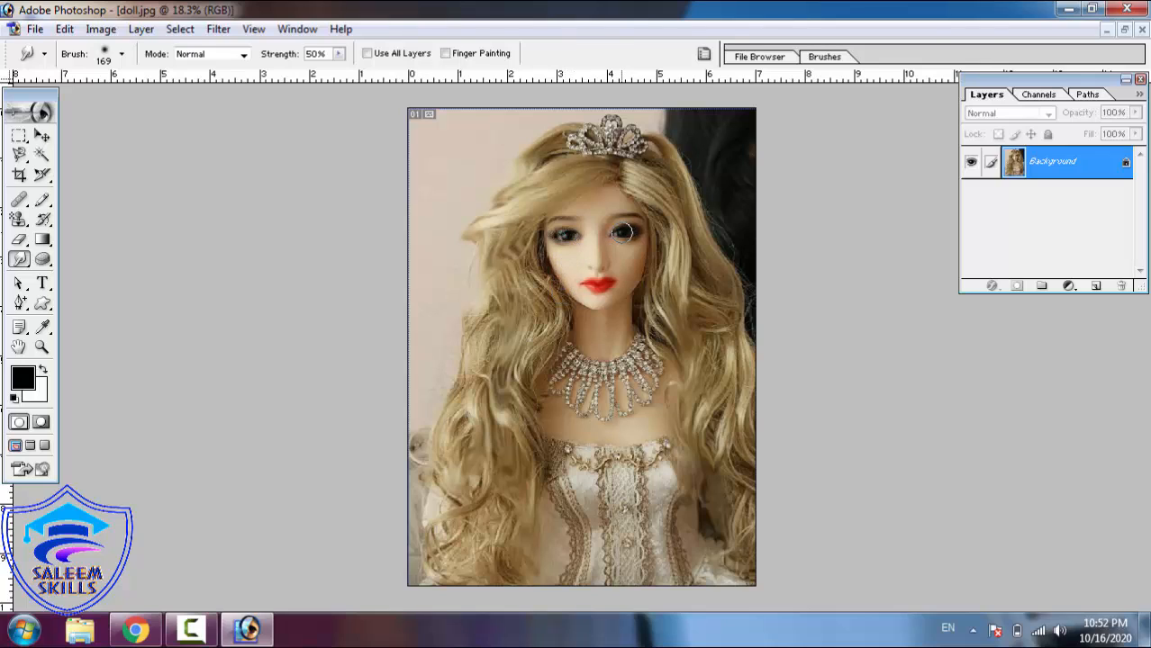
pyautogui.moveTo(623, 236)
pyautogui.mouseDown()
pyautogui.moveTo(608, 297)
pyautogui.moveTo(617, 290)
pyautogui.mouseUp()
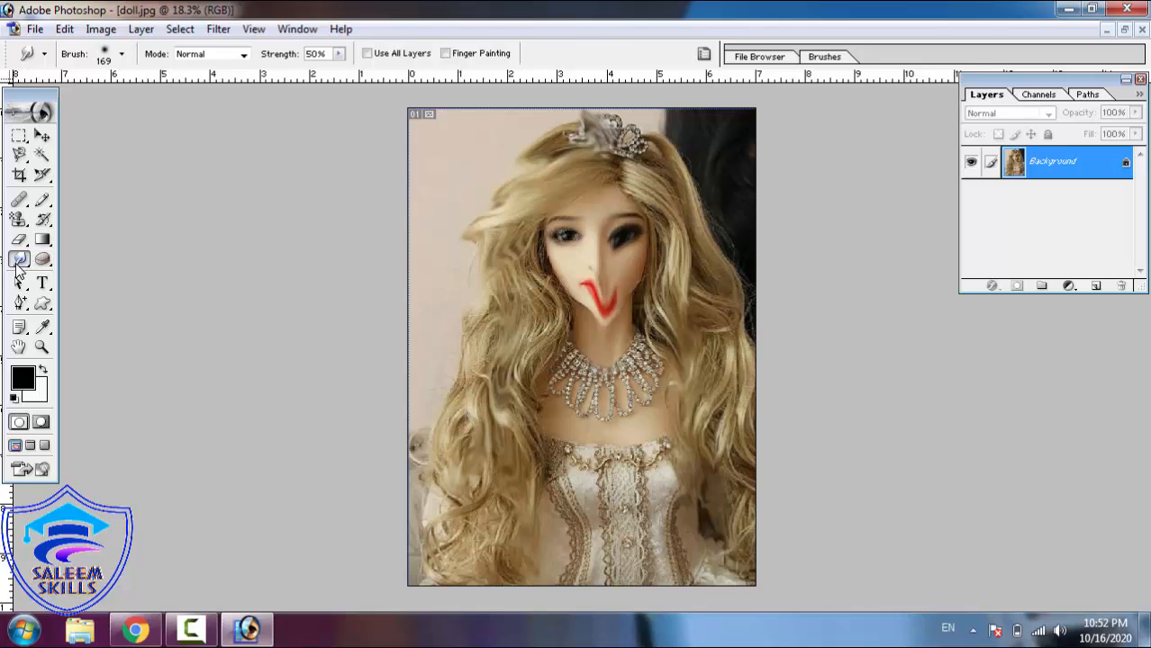
# Restore the doll's smudged face, tiara and hair using the History Brush Tool with an 800 px brush at 100% opacity
pyautogui.click(43, 220)
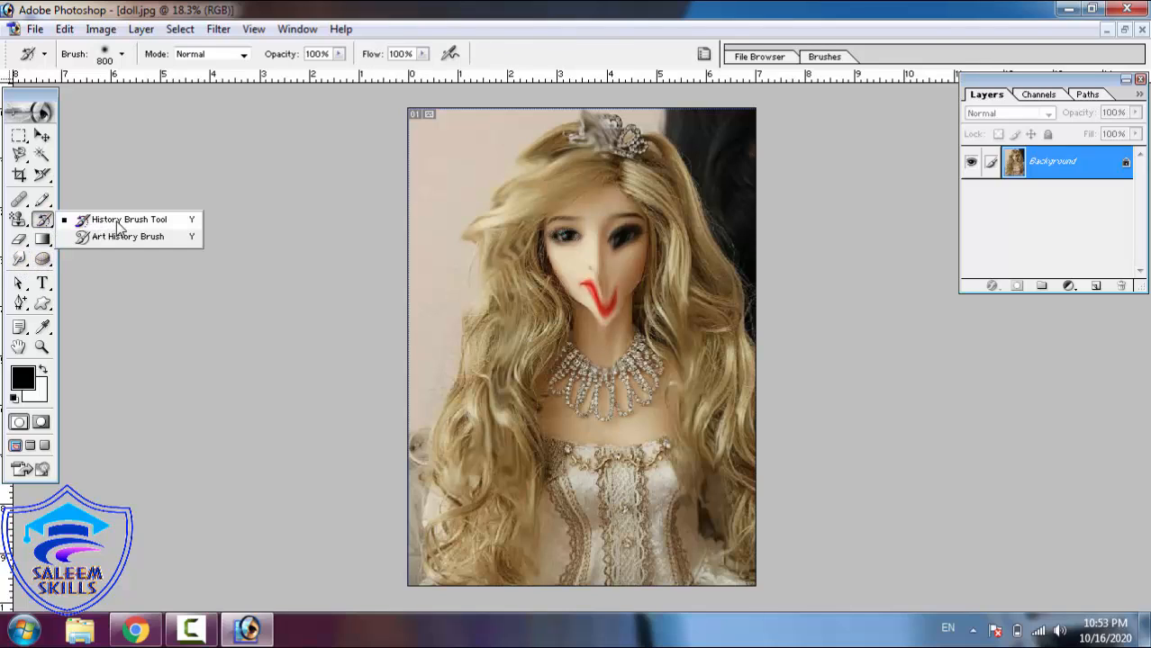
pyautogui.click(119, 221)
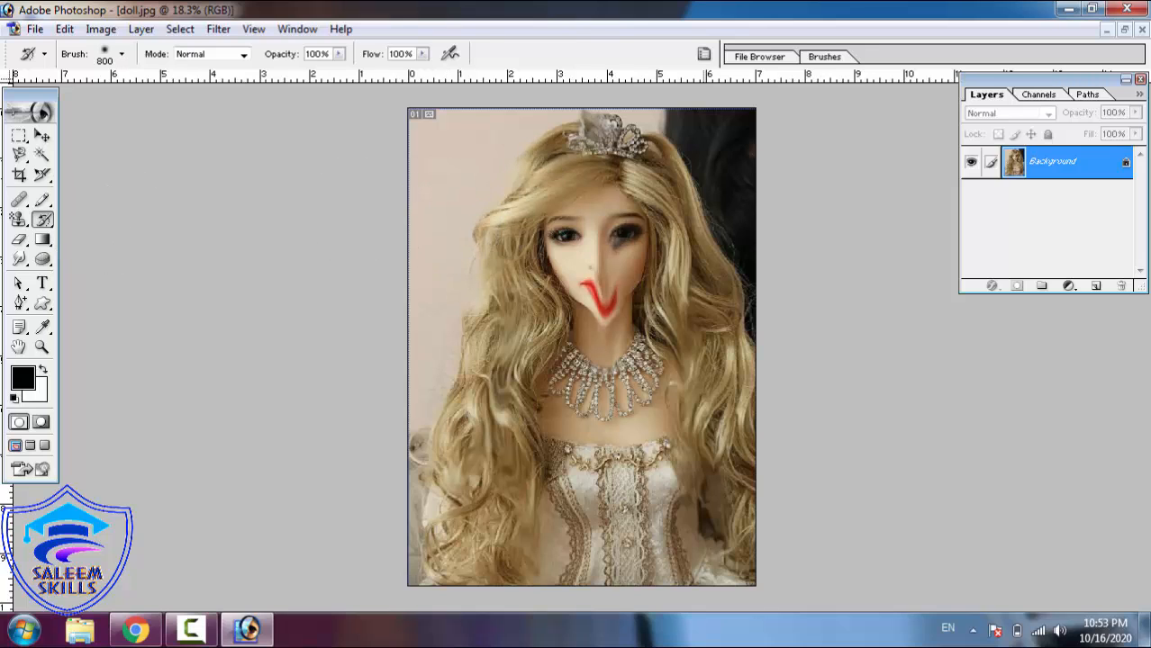
pyautogui.moveTo(556, 244); pyautogui.dragTo(601, 297)
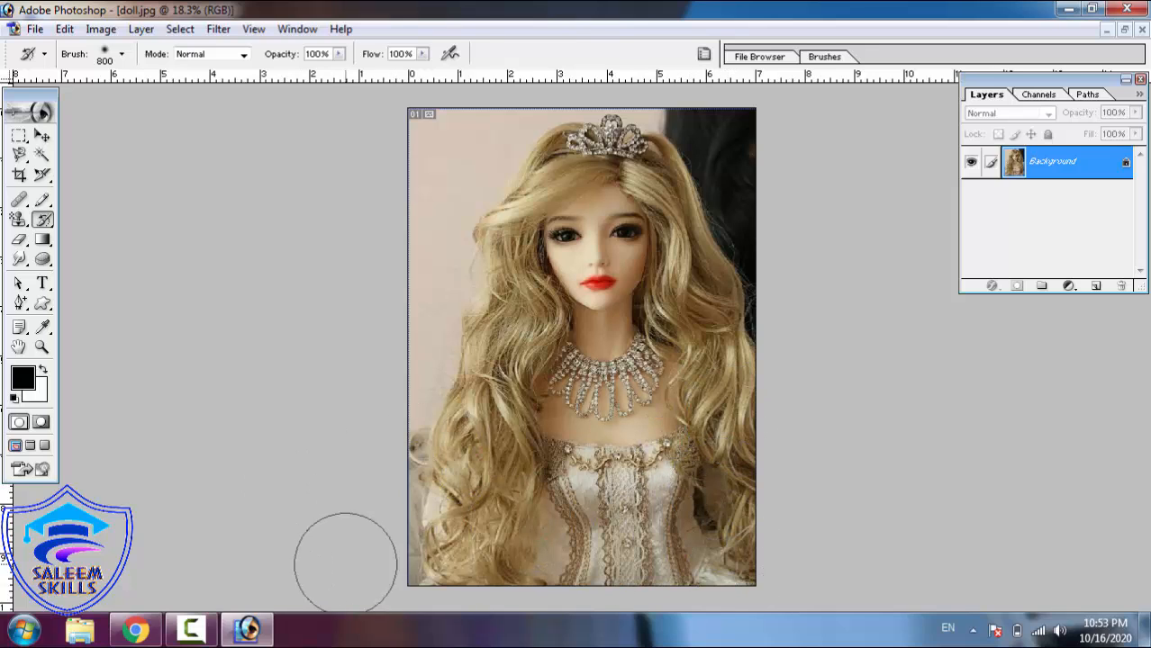
# Review the Dodge, Burn and Sponge tool group and the Blur, Sharpen and Smudge group, leaving the Smudge Tool active
pyautogui.click(52, 265)
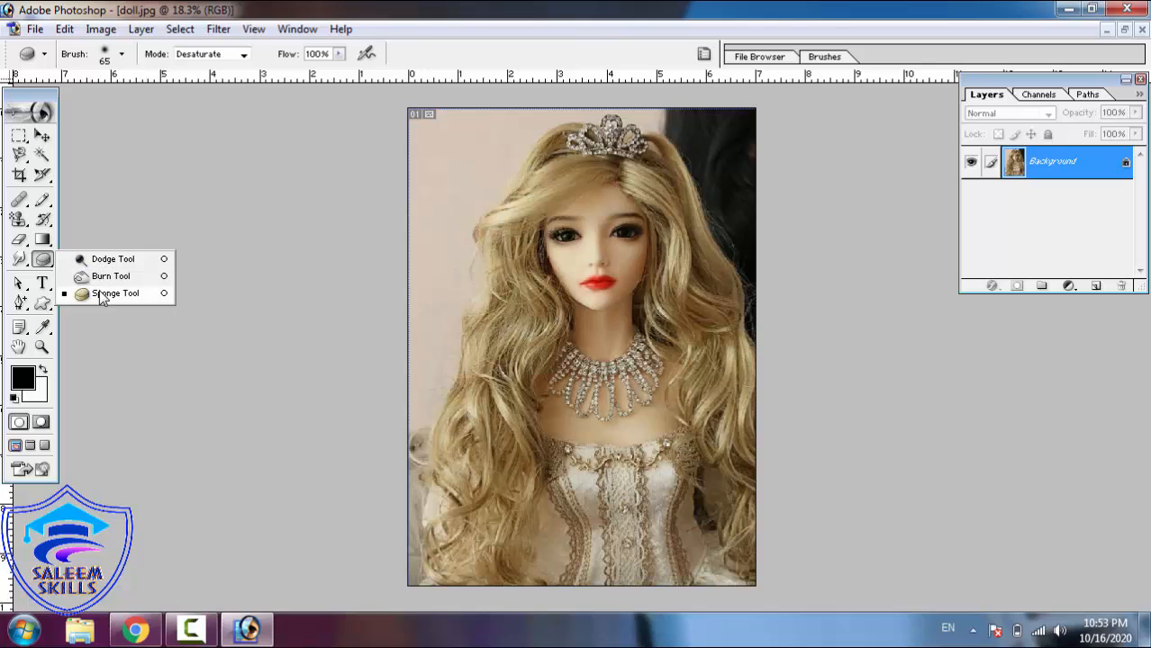
pyautogui.click(24, 258)
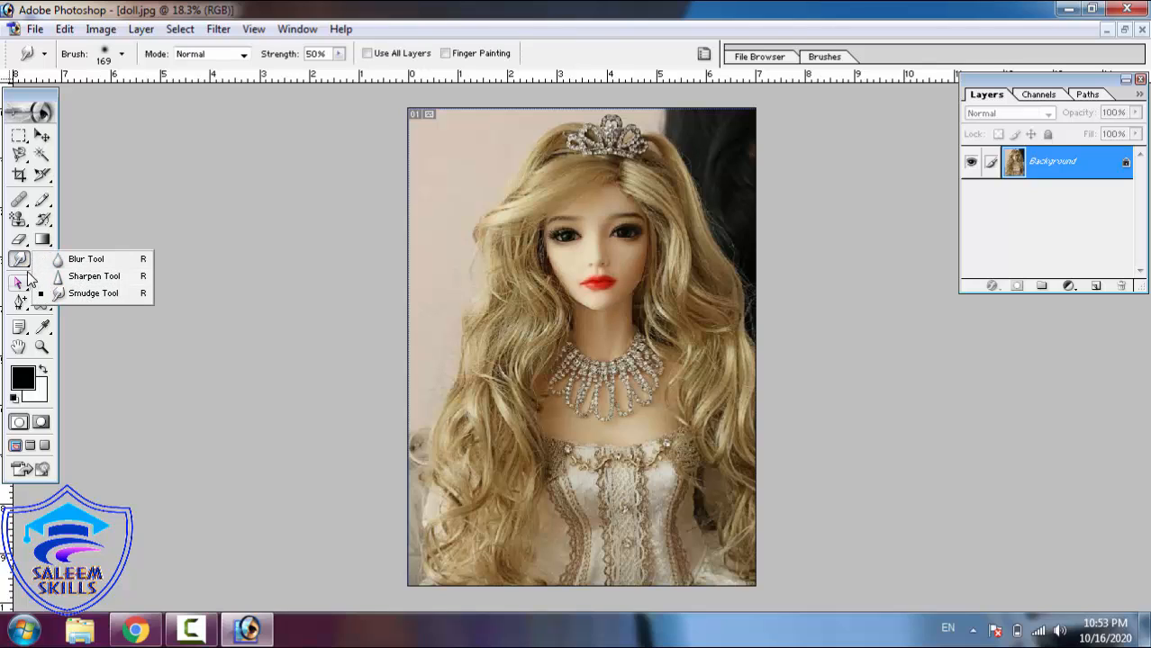
pyautogui.click(22, 262)
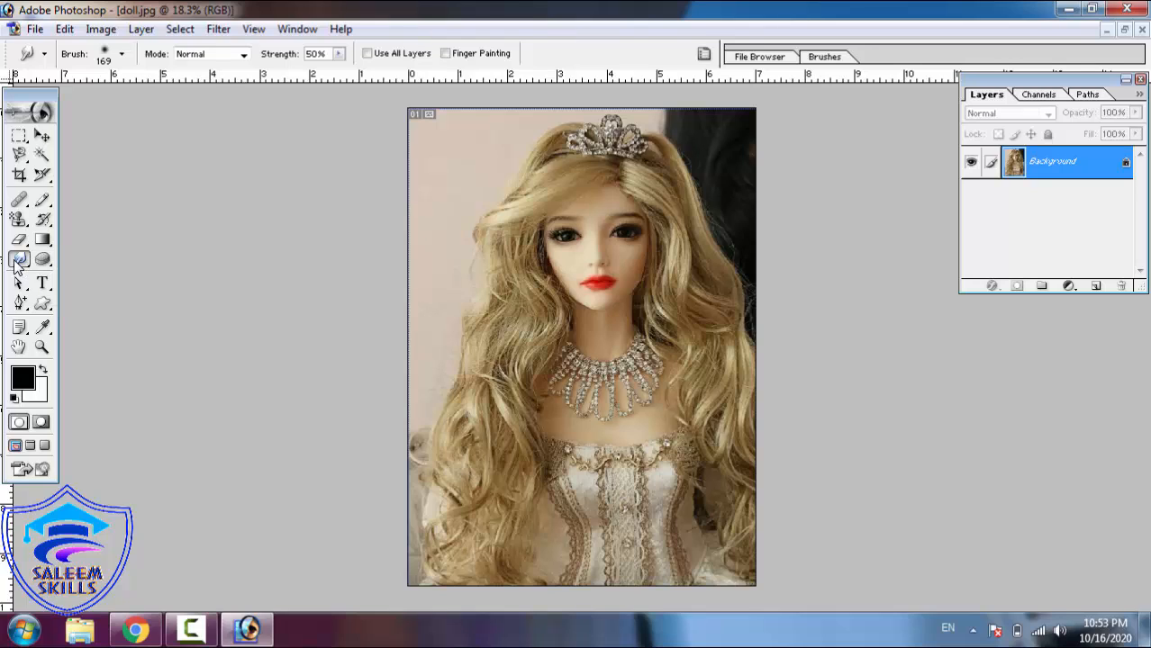